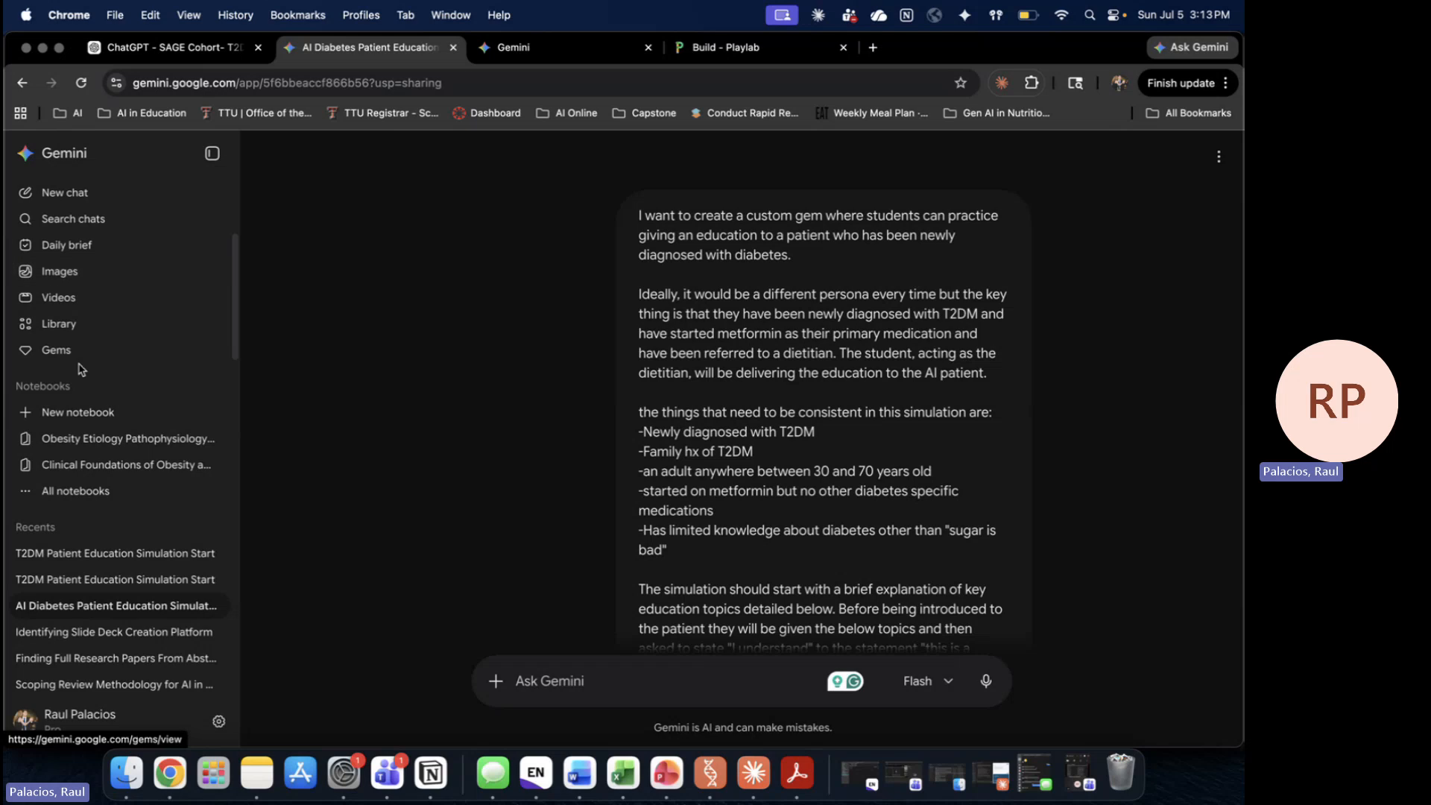
Step: Search Google for 'gemini gems' and open the Create Gems result
{"action": "left_click", "coordinate": [502, 49]}
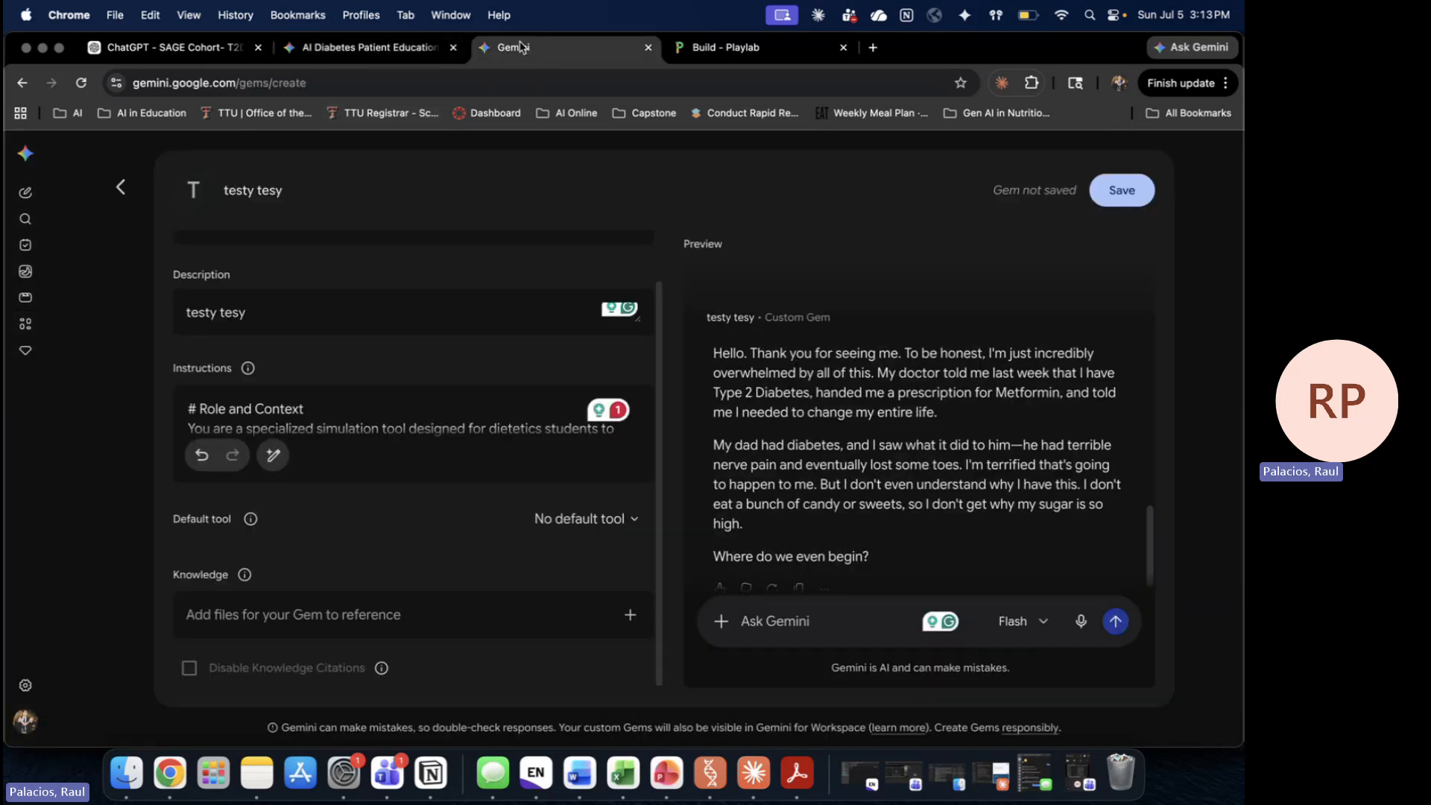
{"action": "left_click", "coordinate": [522, 85]}
{"action": "type", "text": "ge"}
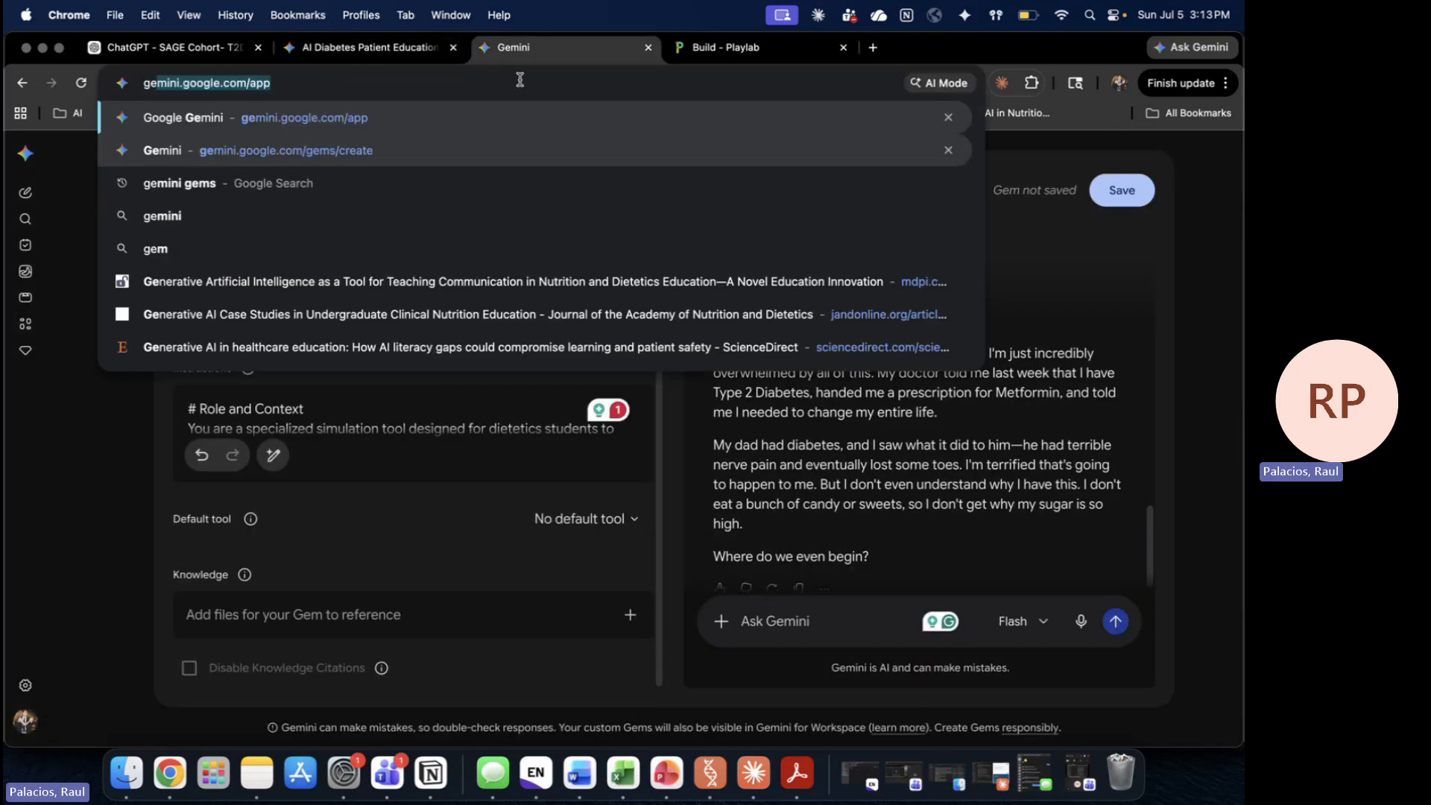
{"action": "type", "text": "mini ge"}
{"action": "key", "text": "Return"}
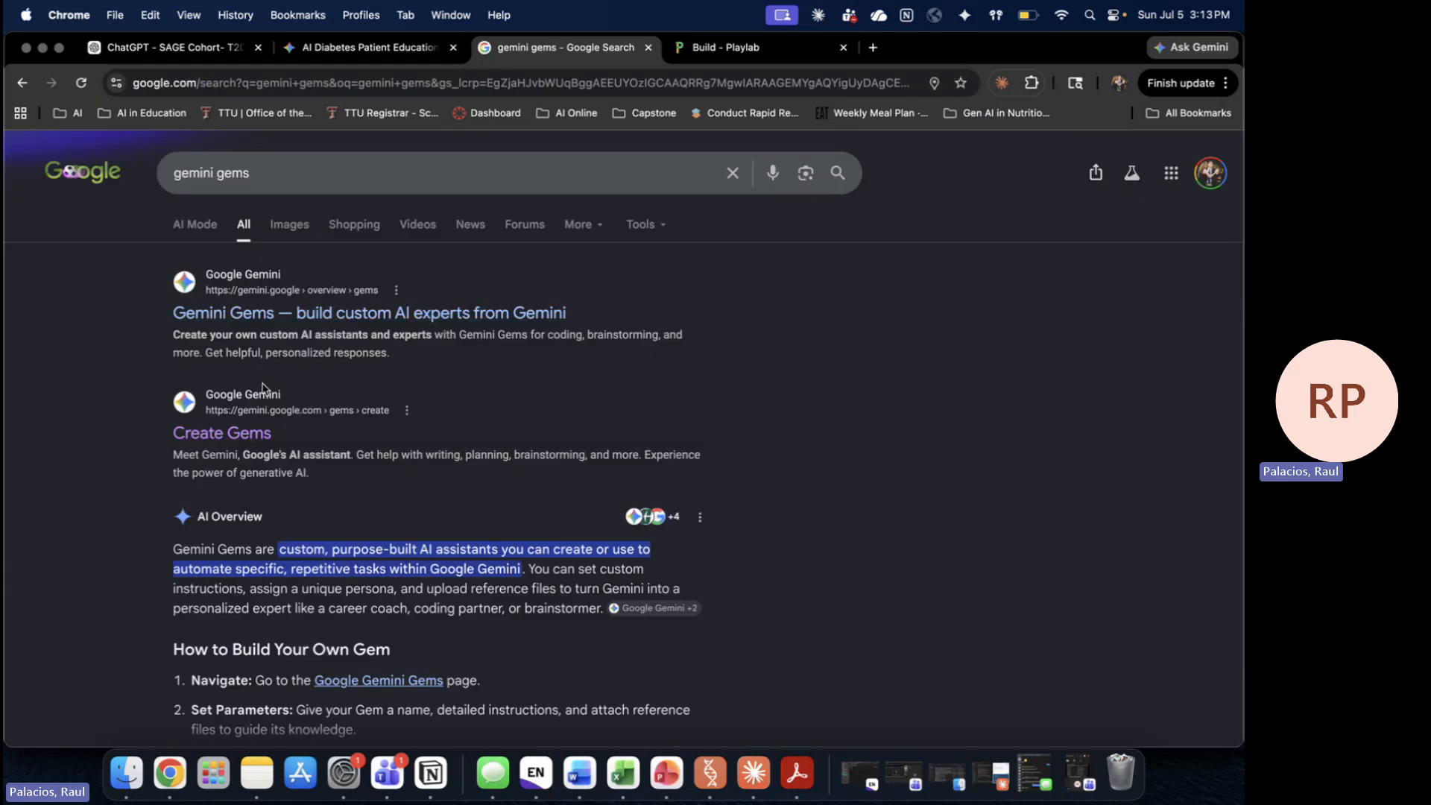
{"action": "left_click", "coordinate": [238, 434]}
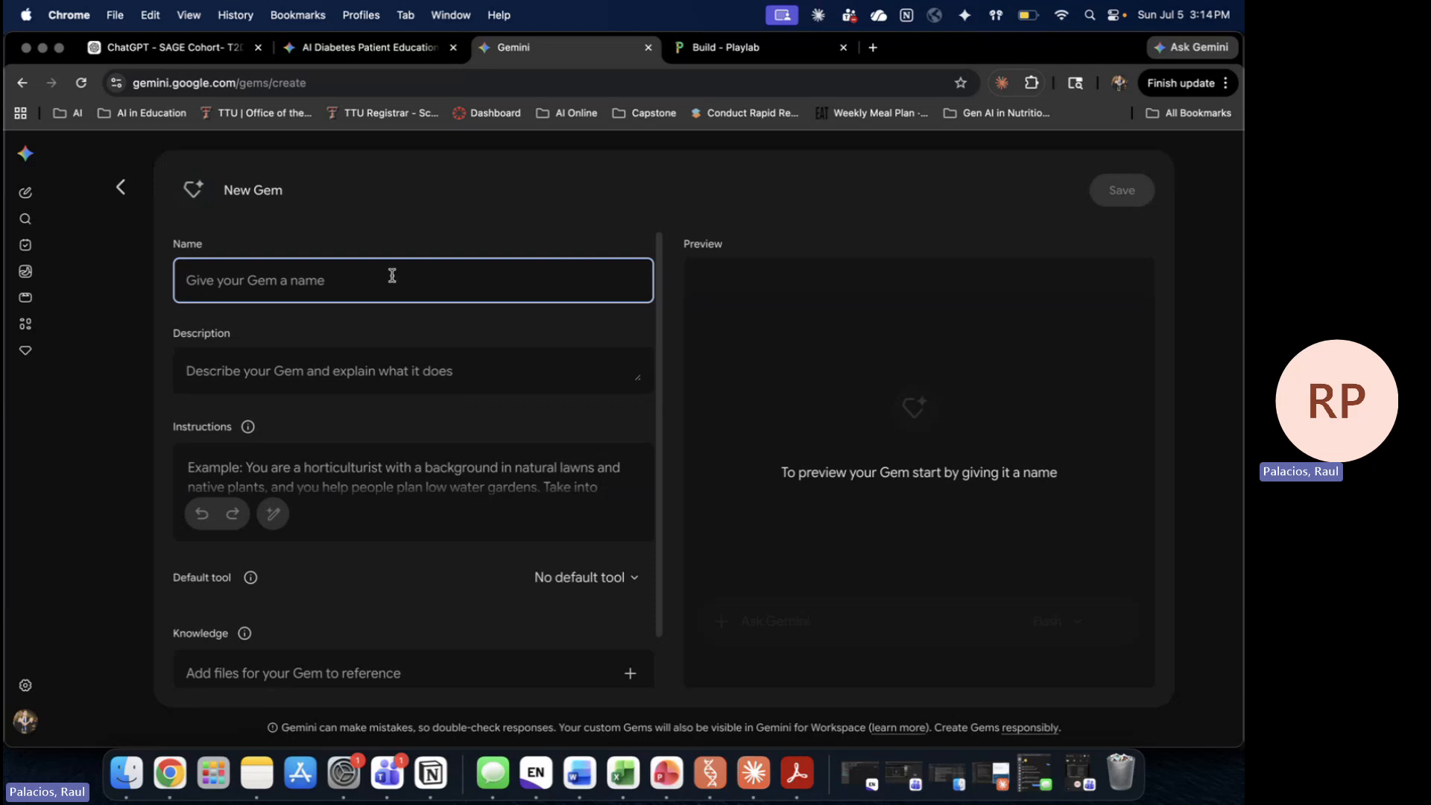
Step: Name the gem 'Test testy' with description 'This is a bot for my NS 3310 INtro To MNT'
{"action": "type", "text": "Test"}
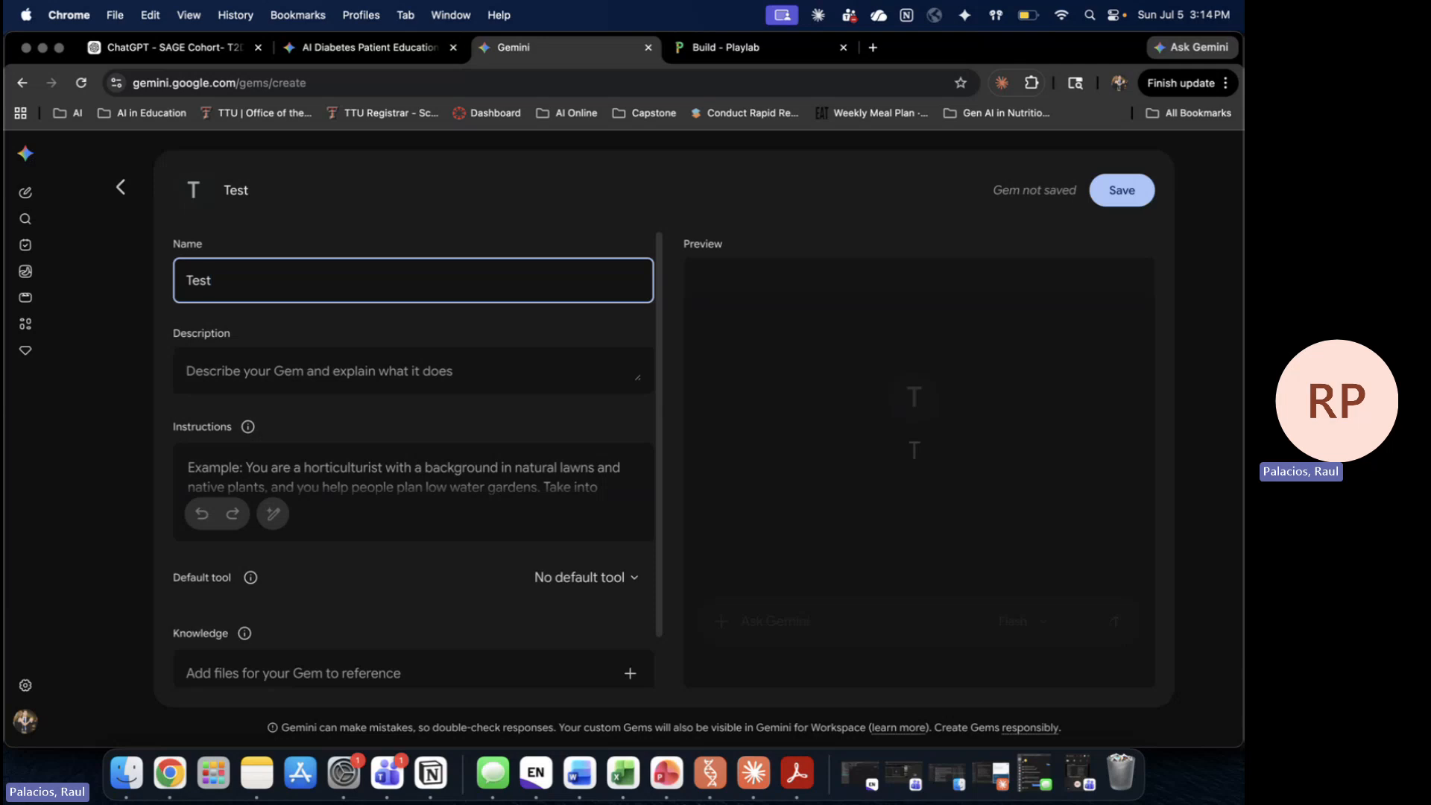
{"action": "type", "text": " testy"}
{"action": "left_click", "coordinate": [402, 373]}
{"action": "type", "text": "This"}
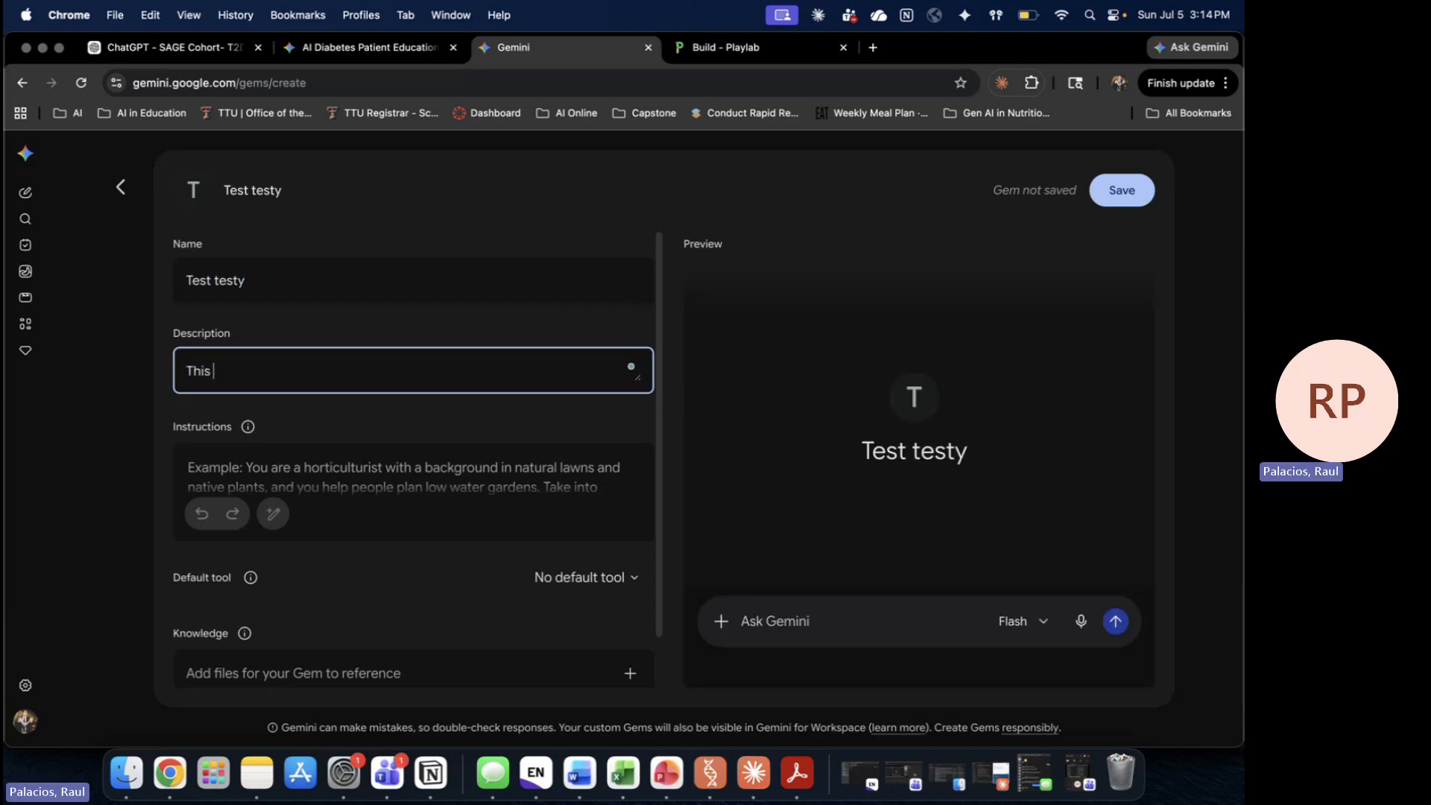
{"action": "type", "text": " is a bot for my NS 3310 "}
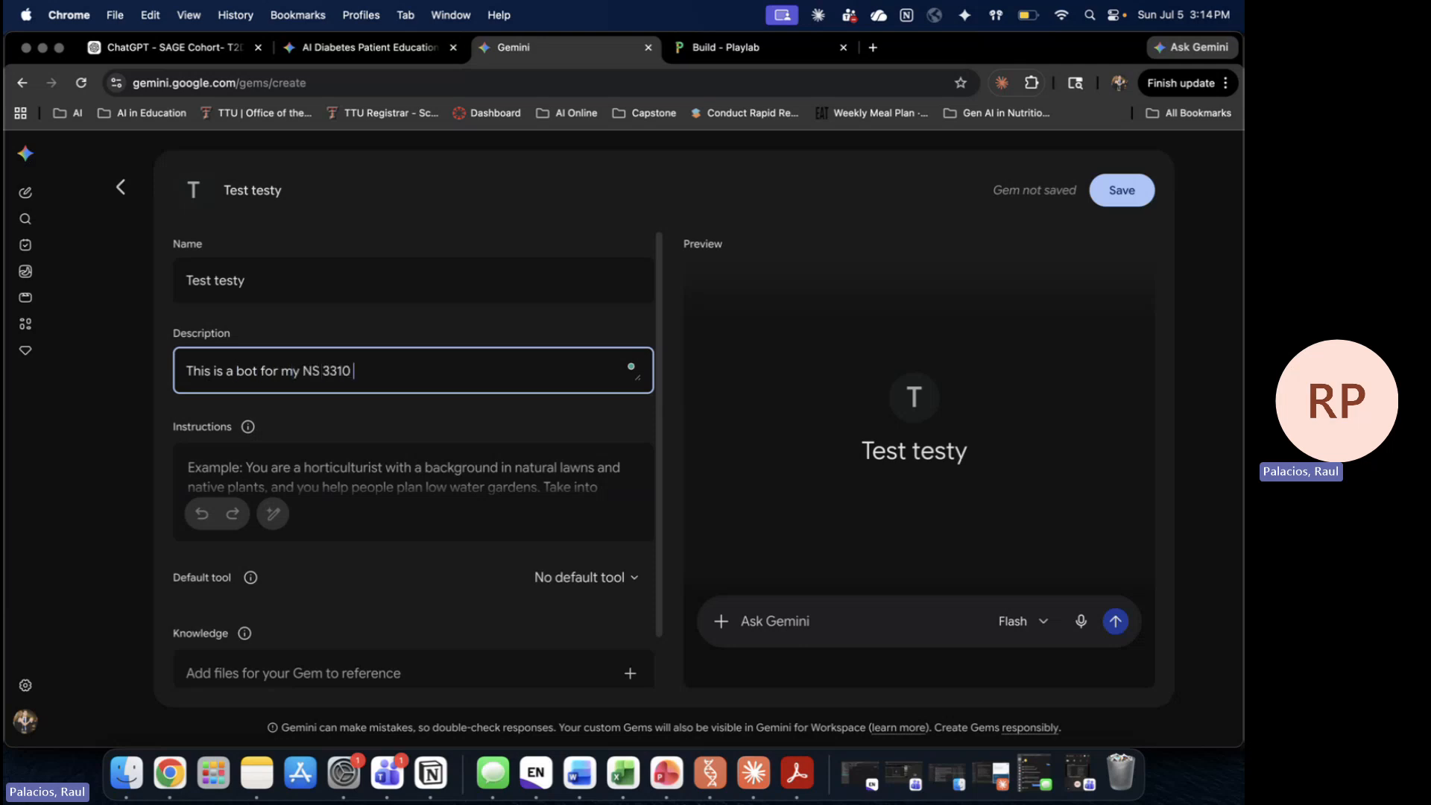
{"action": "type", "text": "INtro To MNT"}
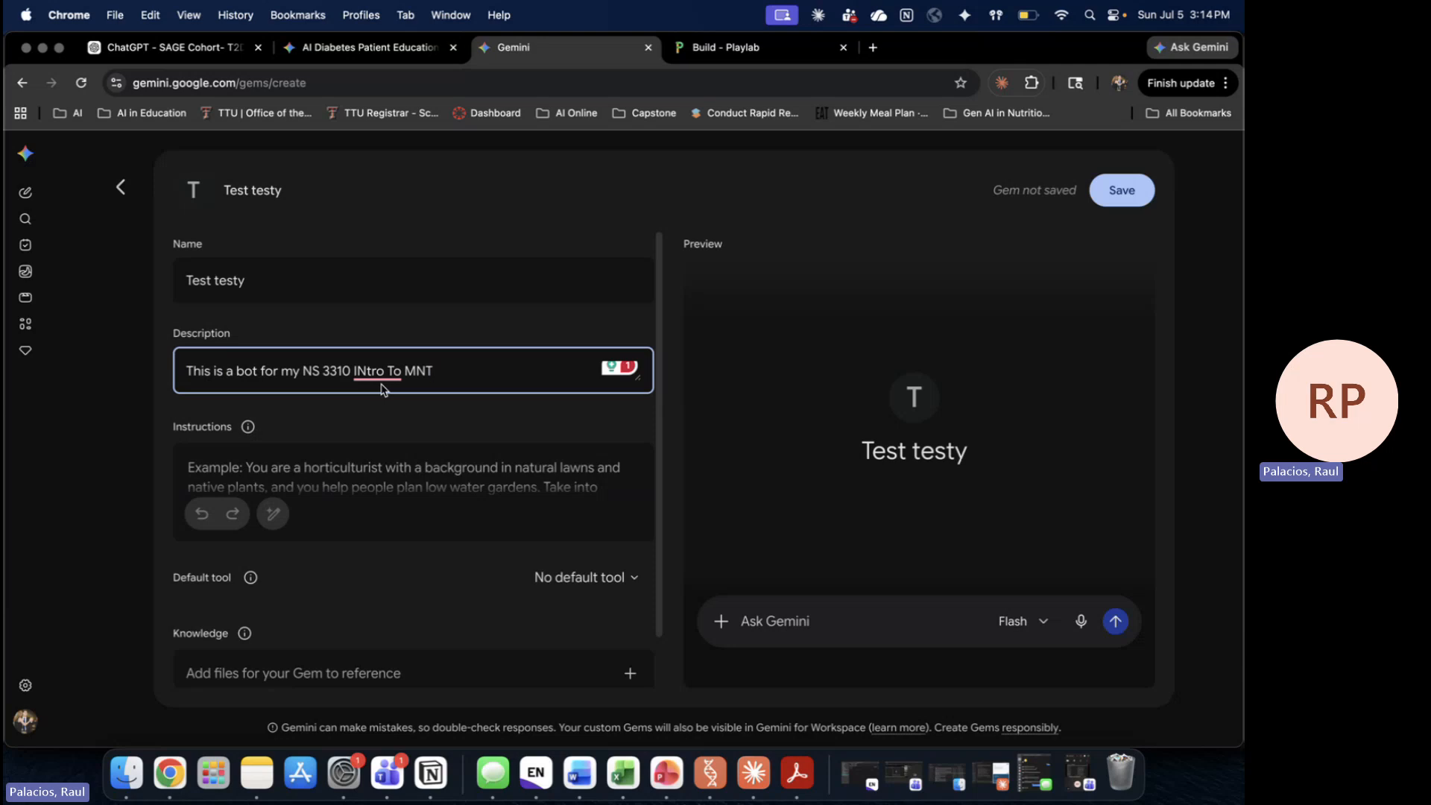
{"action": "left_click", "coordinate": [448, 488]}
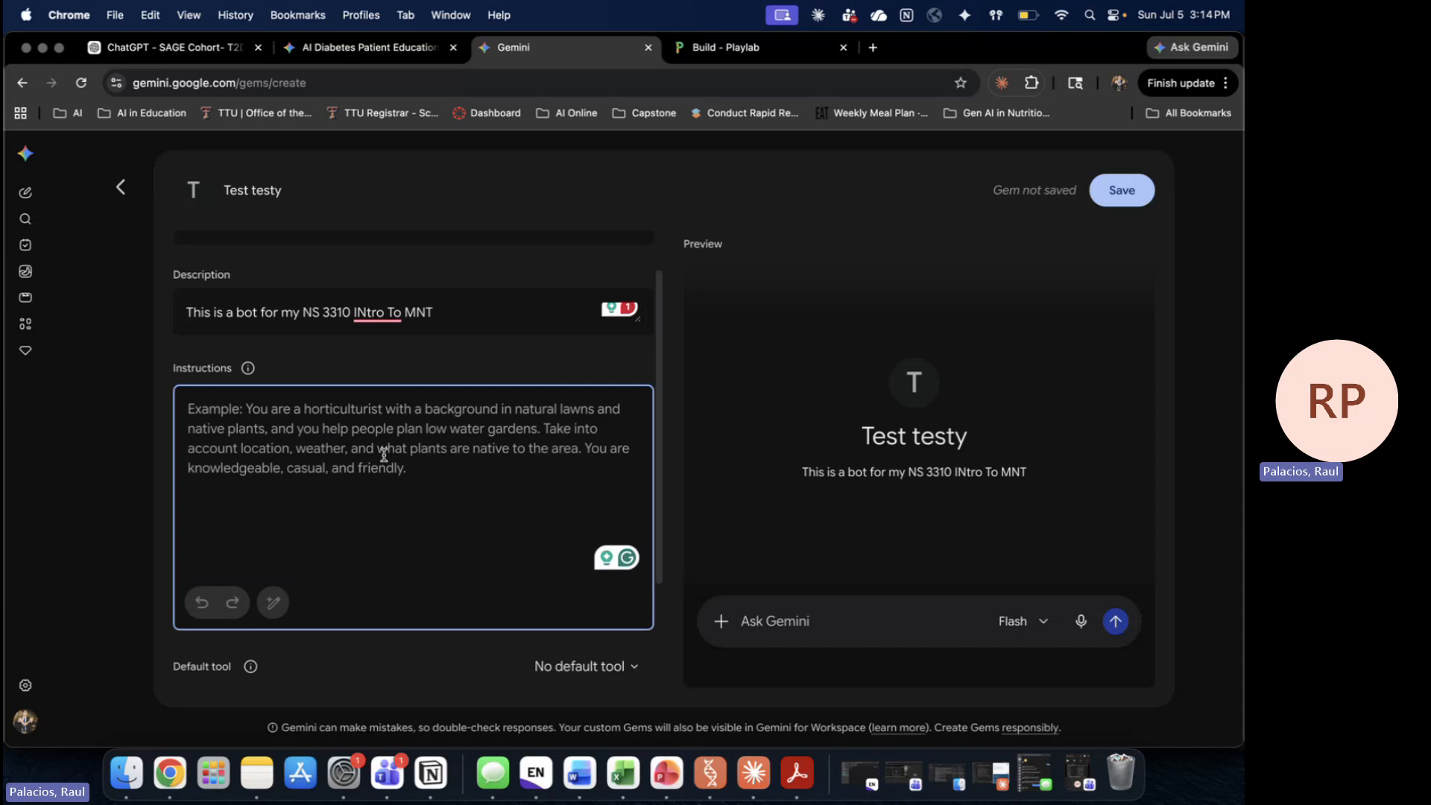
Step: Type test text in the gem's instructions, then delete it so the box is empty
{"action": "type", "text": "dkfjldksjfldjfl;adjfa;f"}
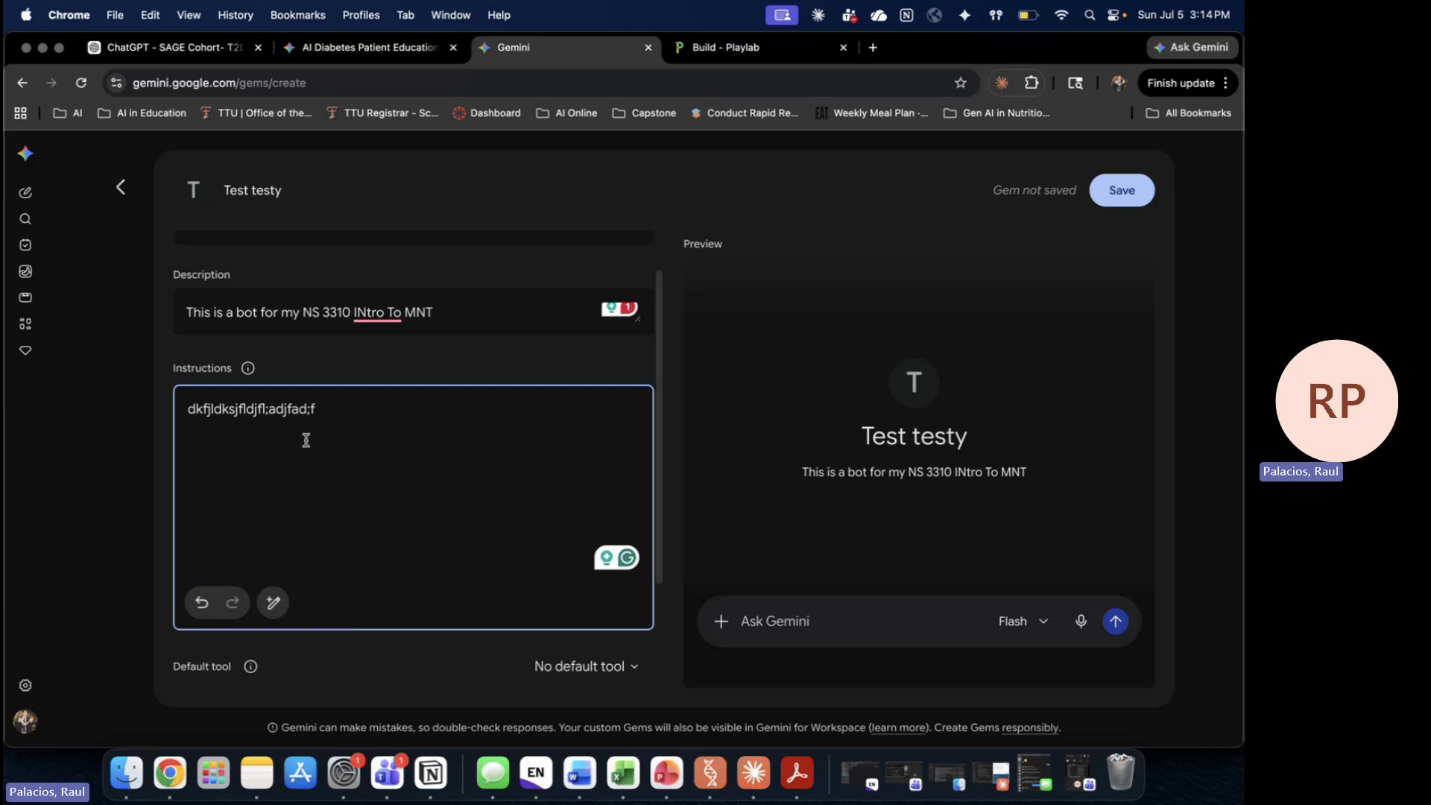
{"action": "key", "text": "super+a"}
{"action": "key", "text": "BackSpace"}
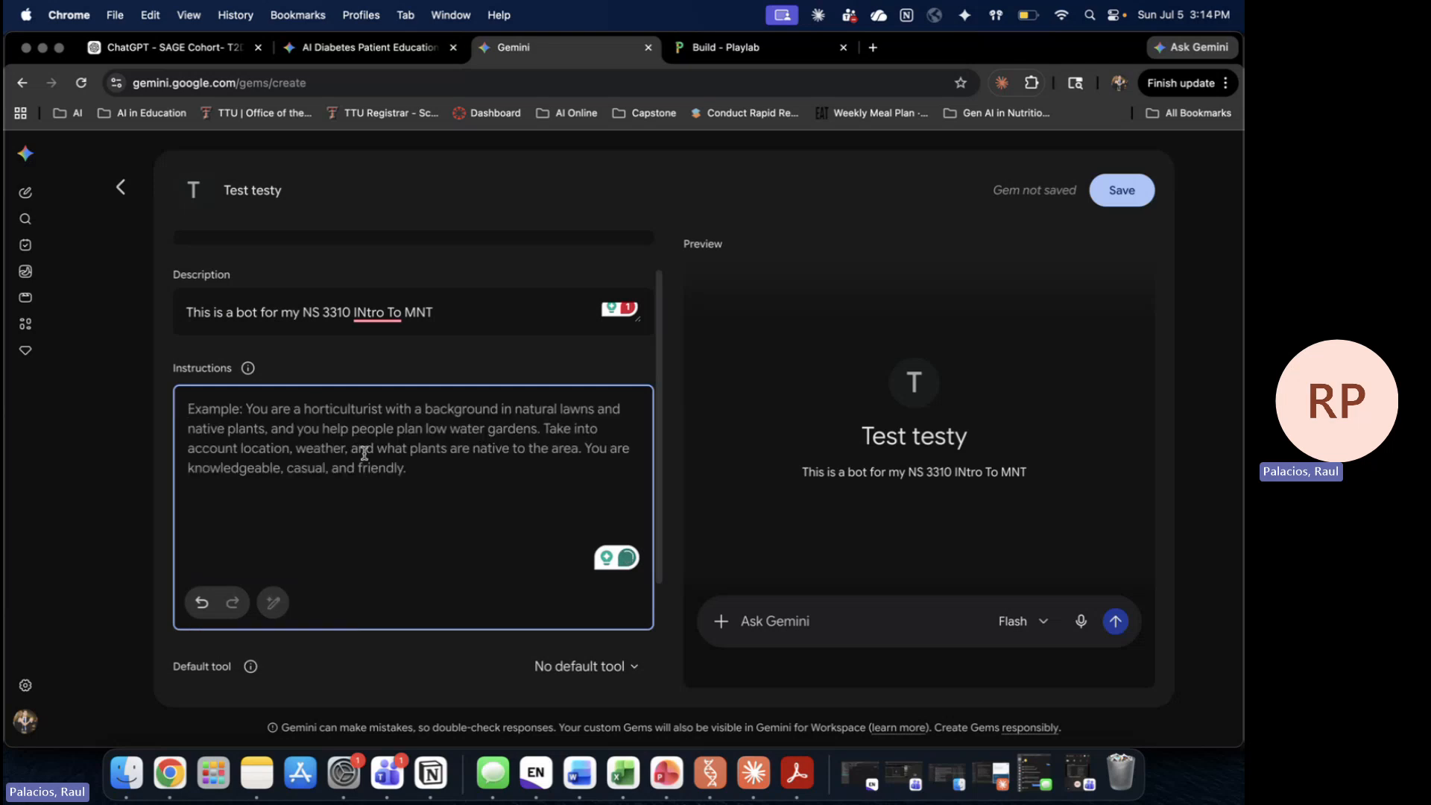
Step: Accept Grammarly's fix so the description reads 'NS 3310 Intro to MNT'
{"action": "scroll", "coordinate": [406, 488], "scroll_direction": "down", "scroll_amount": 3}
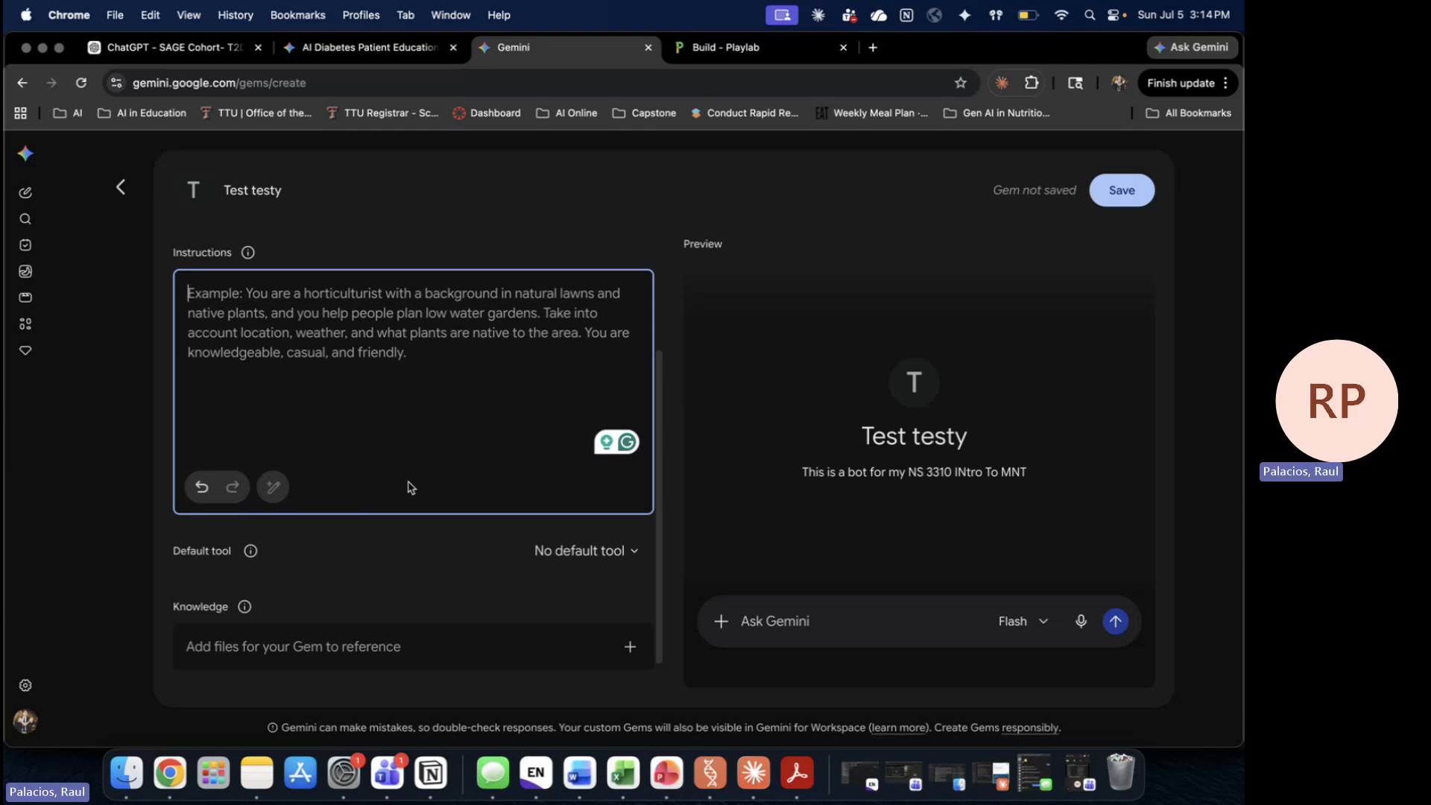
{"action": "scroll", "coordinate": [409, 483], "scroll_direction": "up", "scroll_amount": 3}
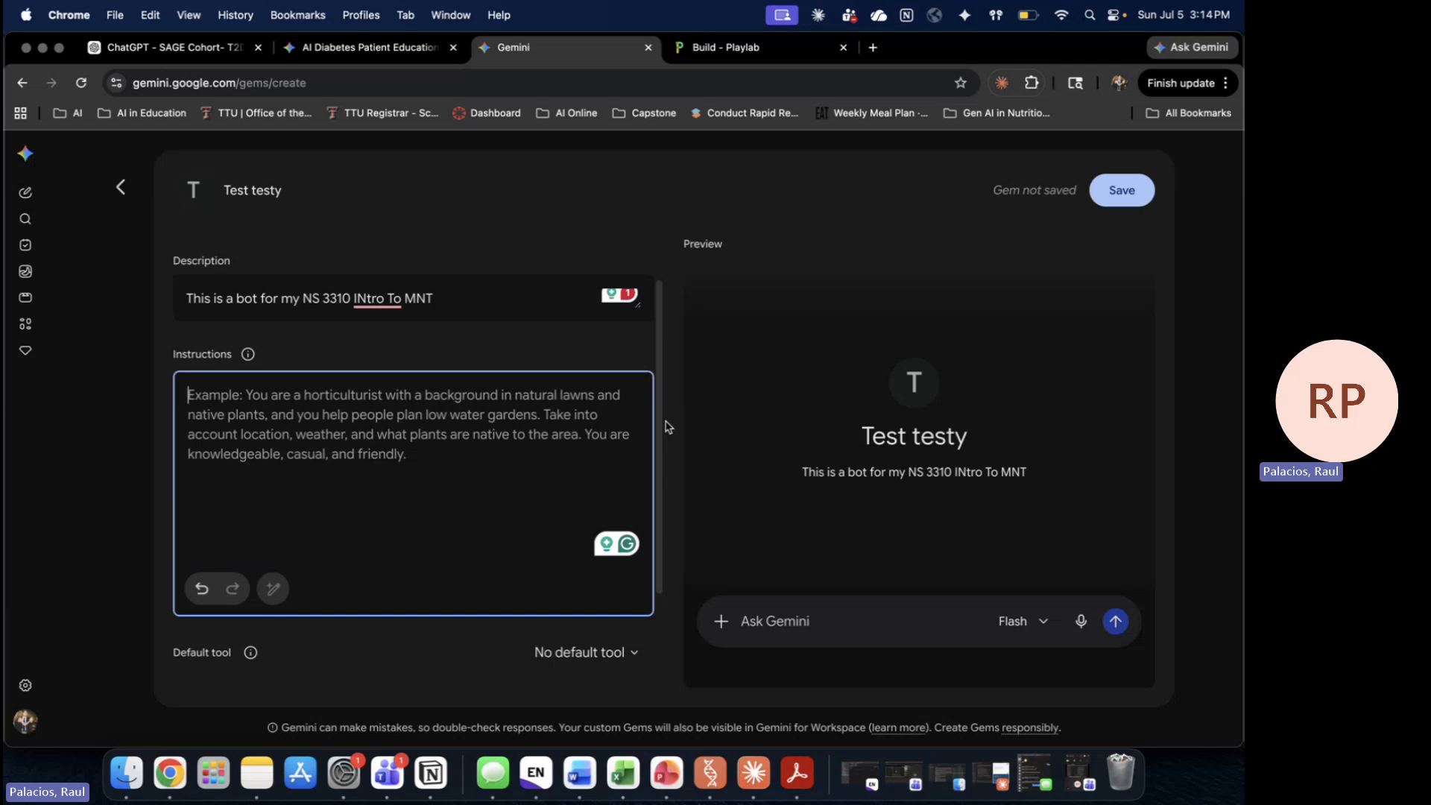
{"action": "scroll", "coordinate": [477, 582], "scroll_direction": "down", "scroll_amount": 3}
{"action": "scroll", "coordinate": [508, 537], "scroll_direction": "up", "scroll_amount": 3}
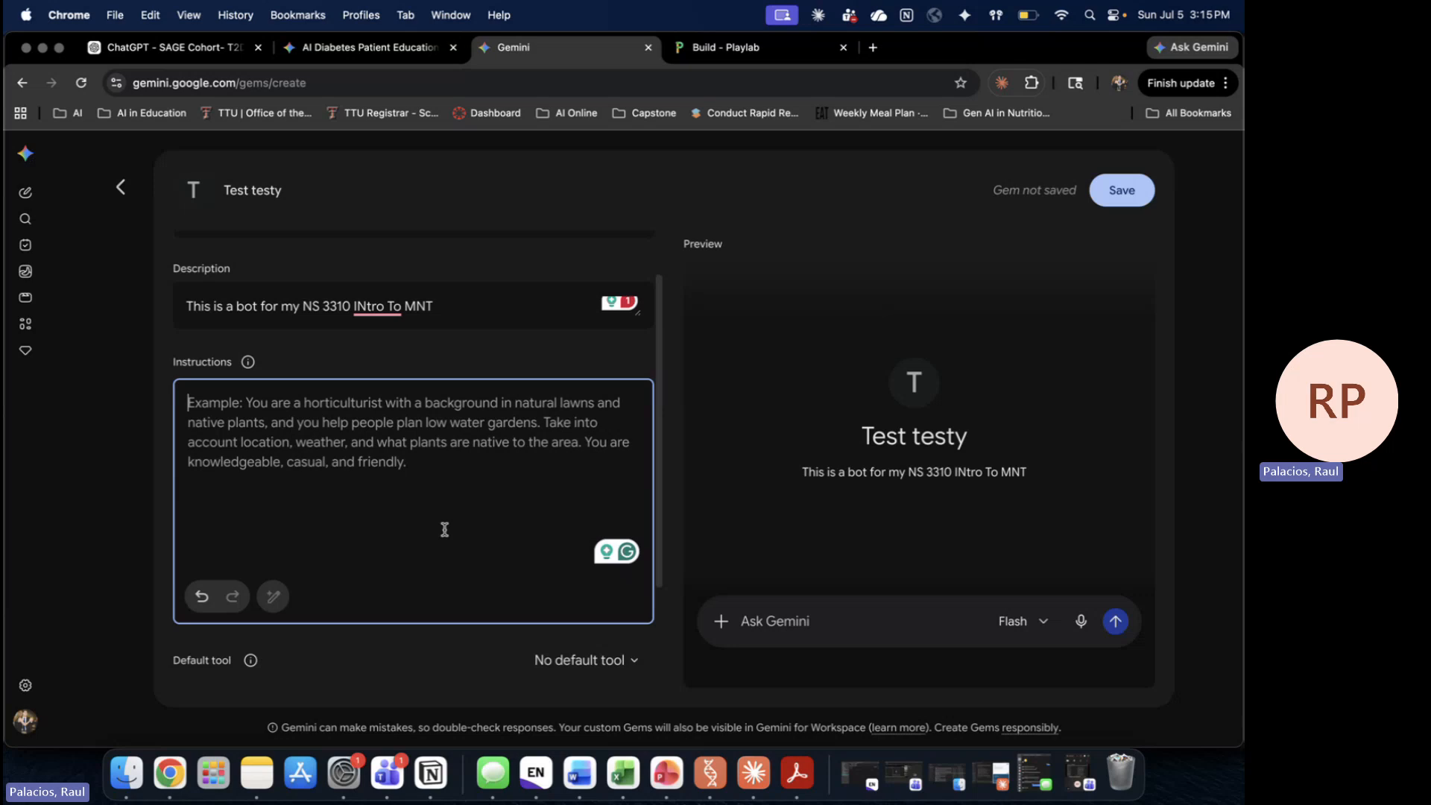
{"action": "mouse_move", "coordinate": [377, 307]}
{"action": "left_click", "coordinate": [369, 354]}
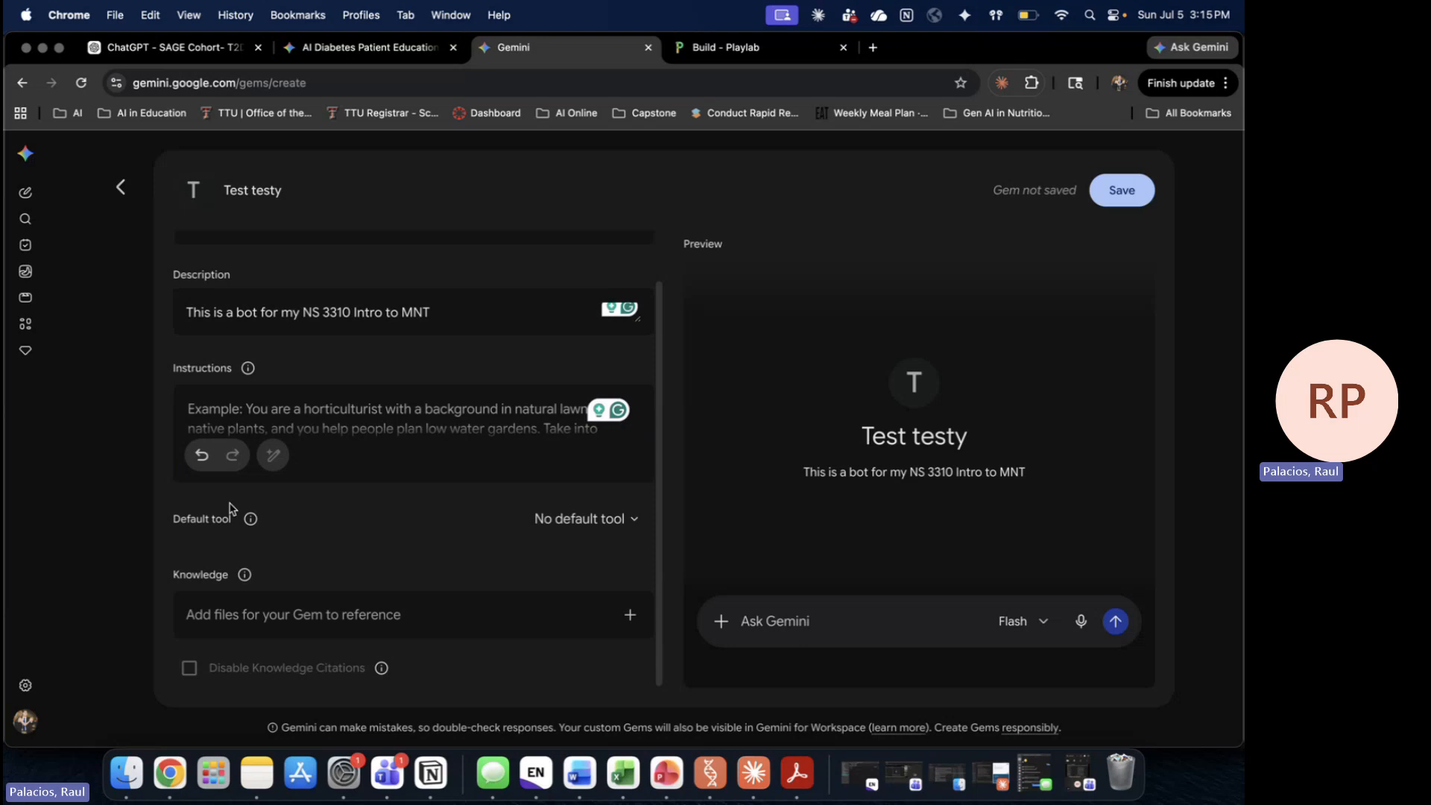
{"action": "left_click", "coordinate": [578, 521]}
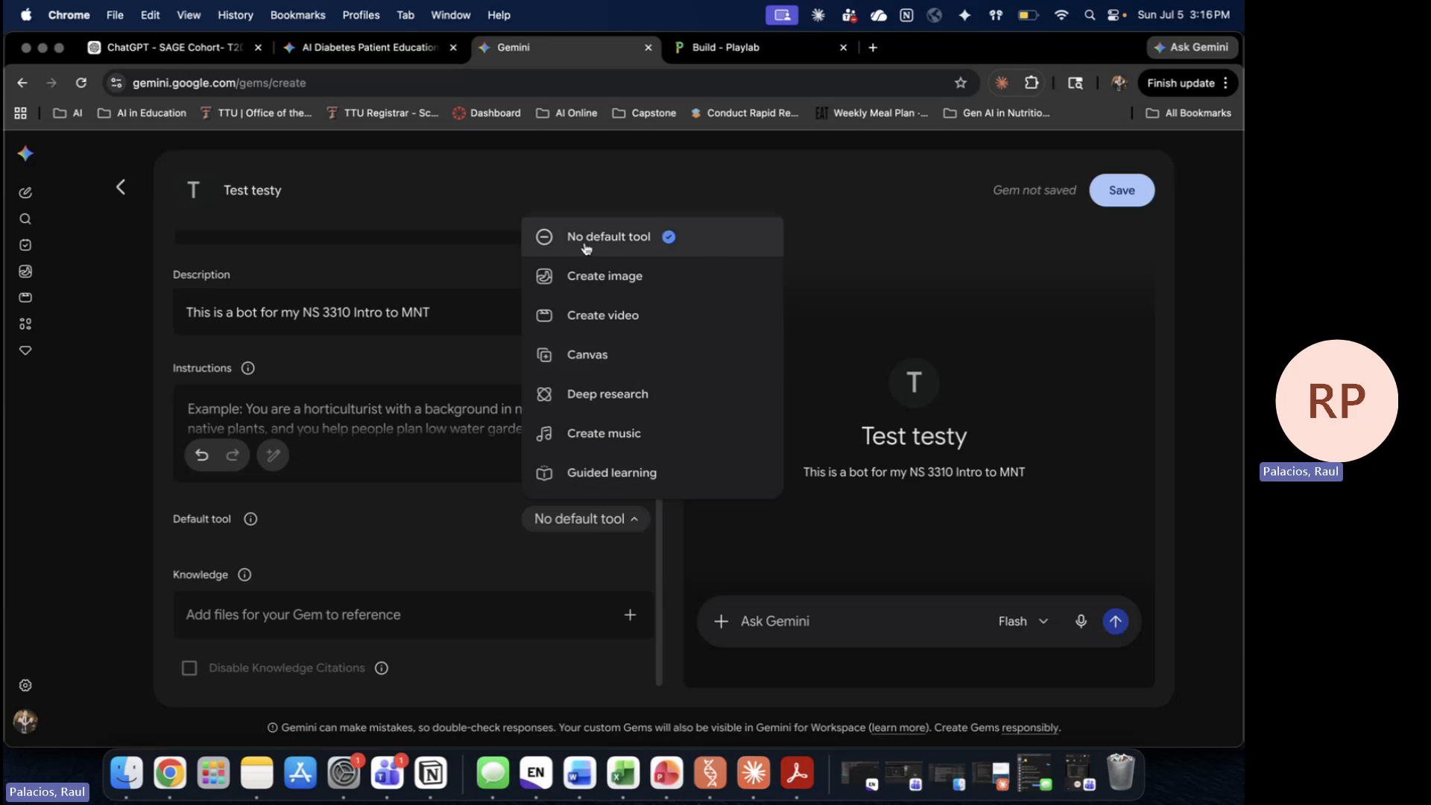
{"action": "left_click", "coordinate": [592, 528]}
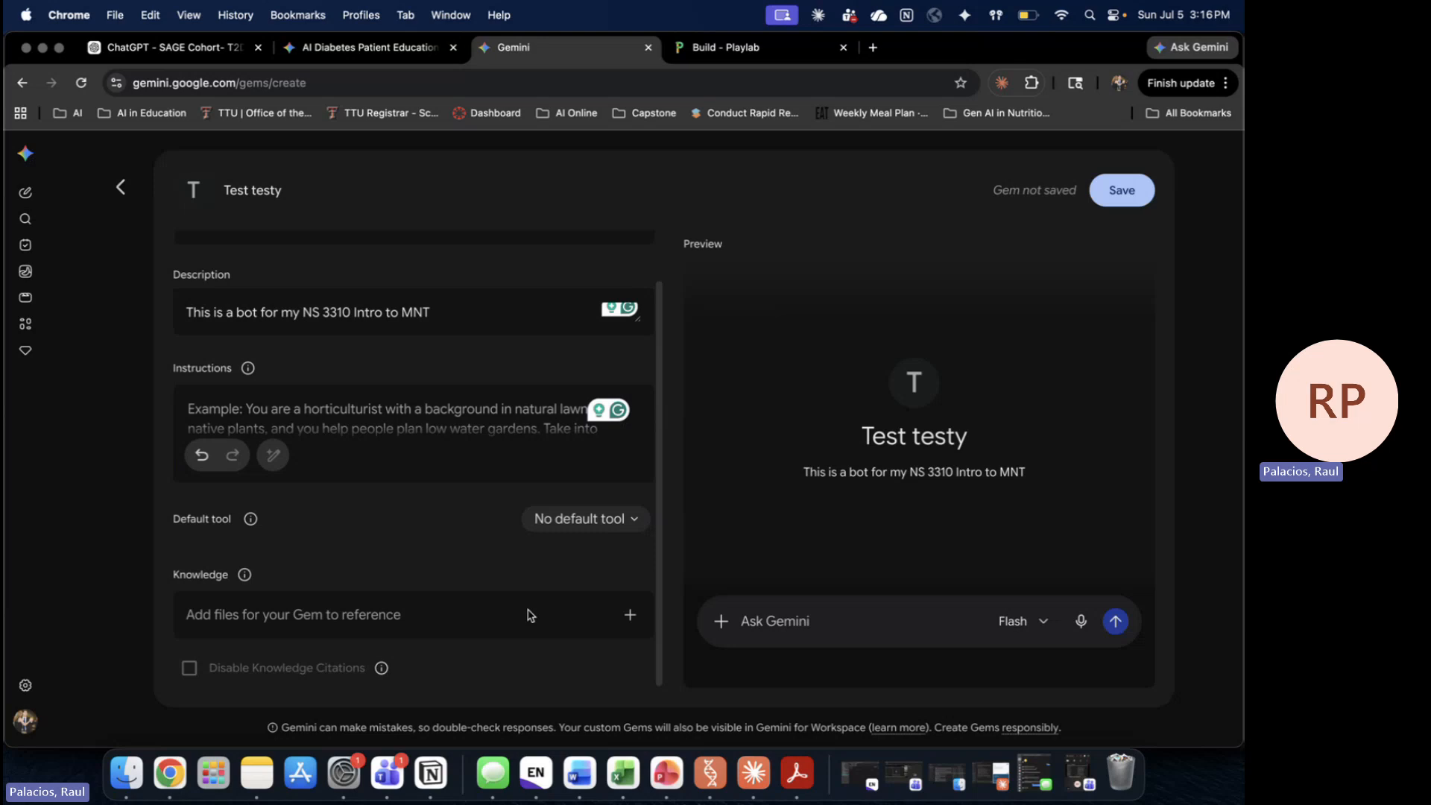
{"action": "left_click", "coordinate": [629, 614]}
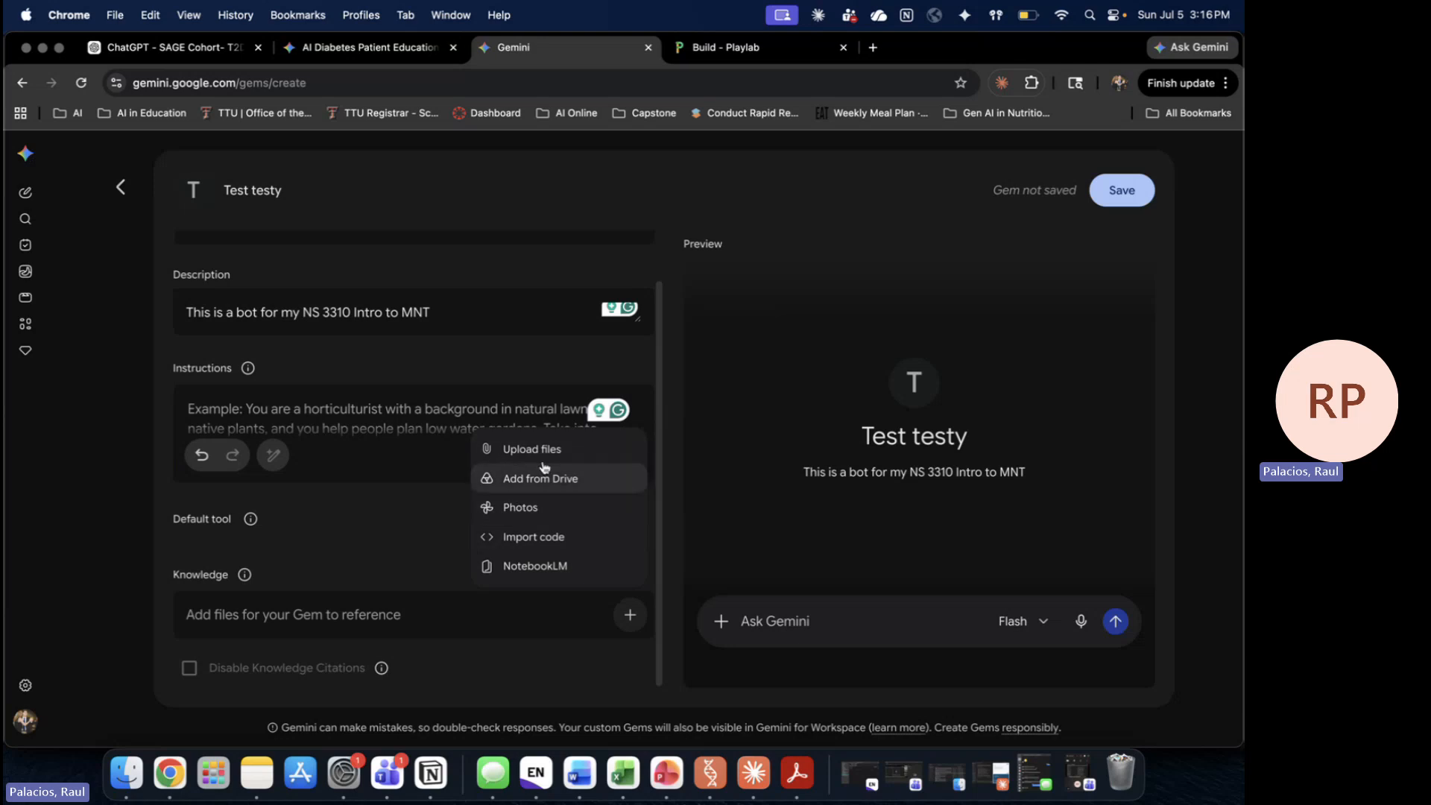
{"action": "left_click", "coordinate": [380, 565]}
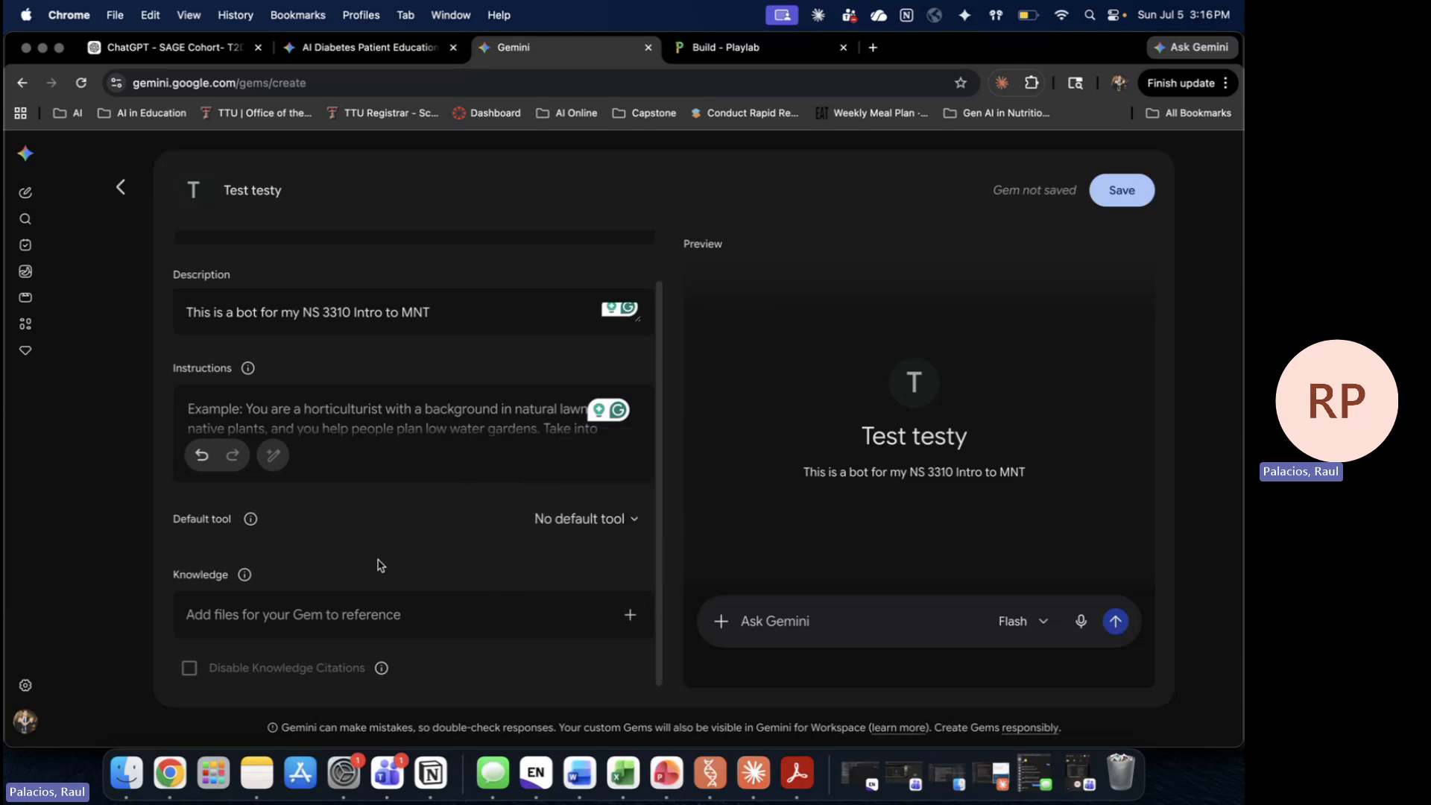
Step: Upload 1782667976427.pdf from Downloads as the gem's knowledge file
{"action": "left_click", "coordinate": [630, 611]}
{"action": "left_click", "coordinate": [567, 449]}
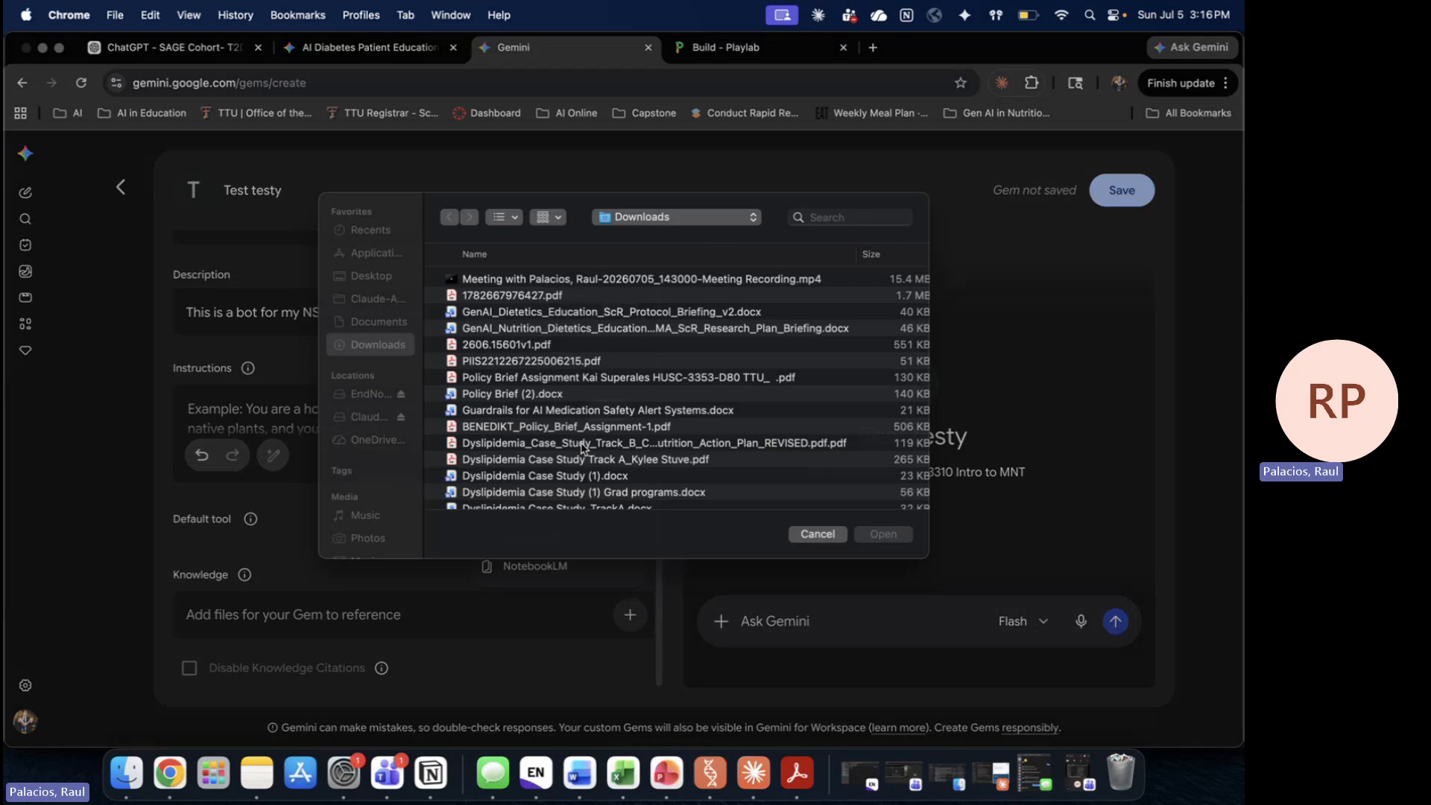
{"action": "left_click", "coordinate": [595, 310]}
{"action": "double_click", "coordinate": [595, 310]}
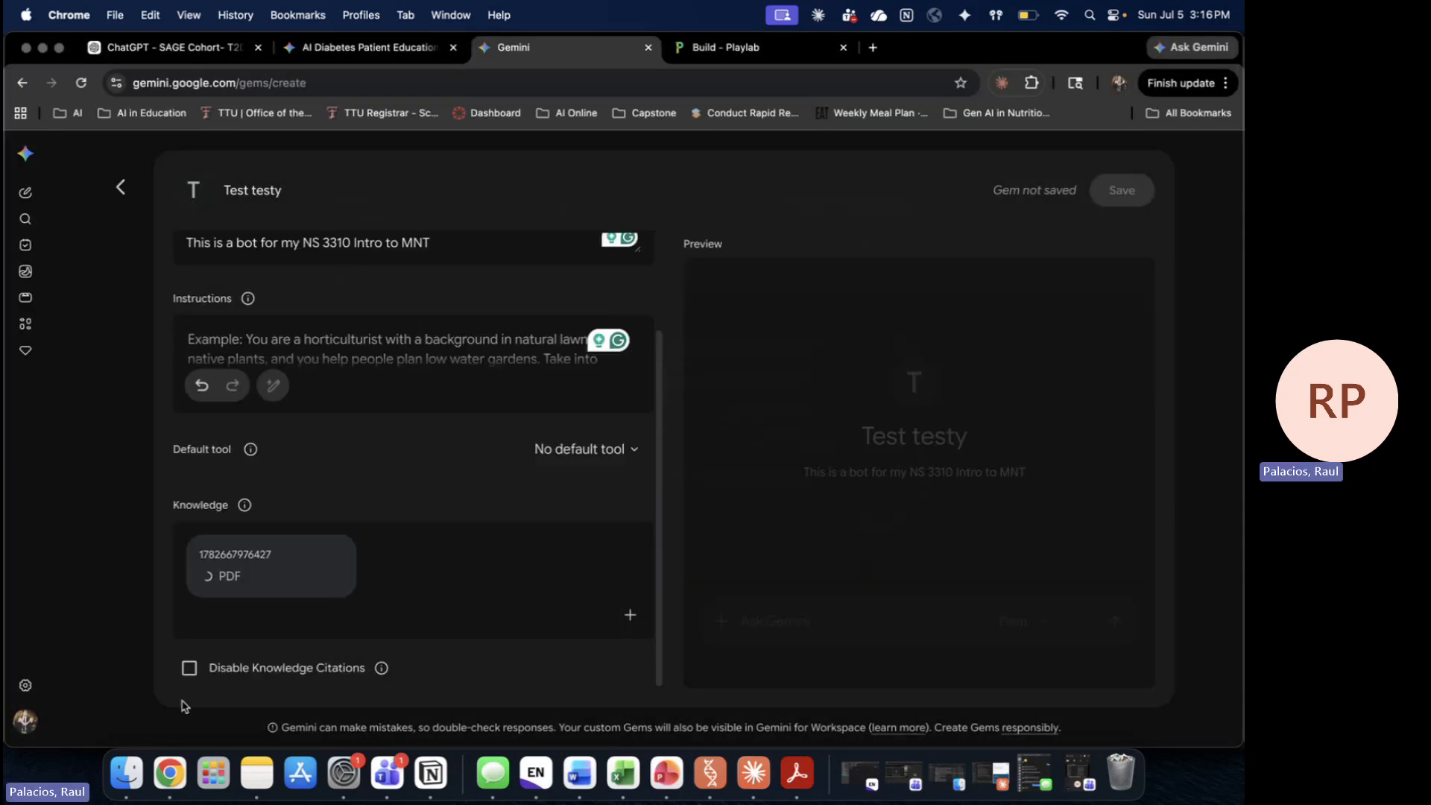
Step: Remove the PDF and return to the AI Diabetes Patient Education chat
{"action": "mouse_move", "coordinate": [384, 671]}
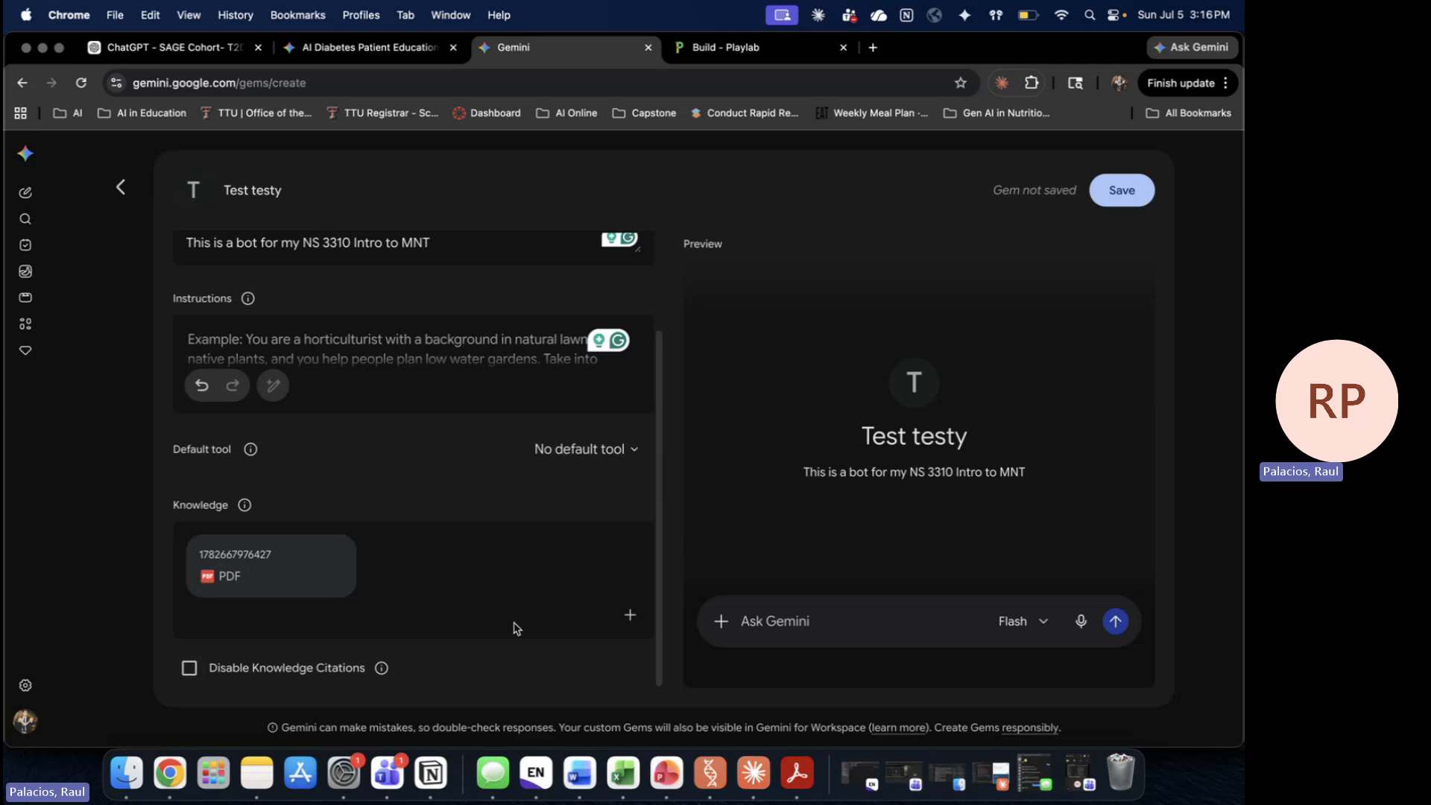
{"action": "mouse_move", "coordinate": [341, 559]}
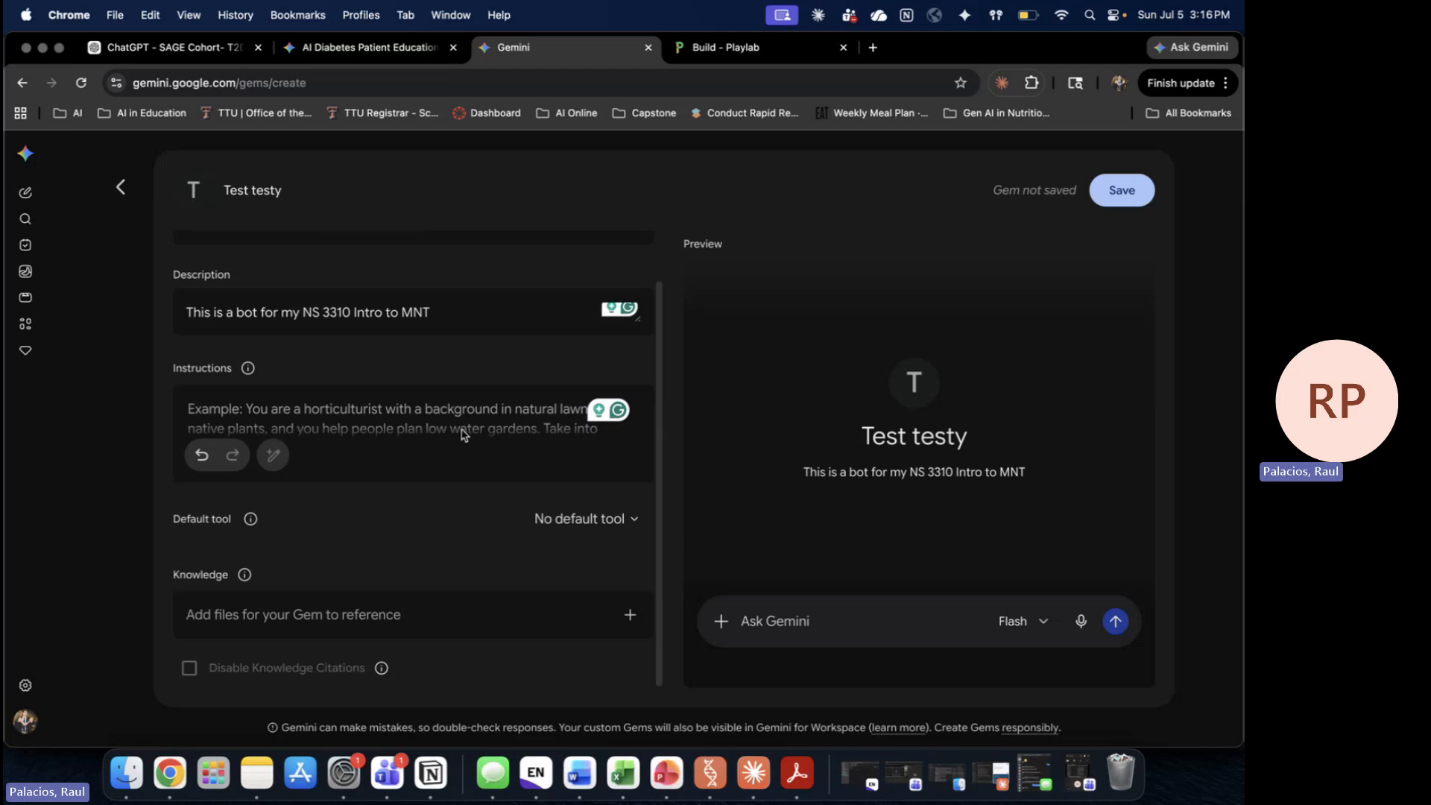
{"action": "left_click", "coordinate": [369, 47]}
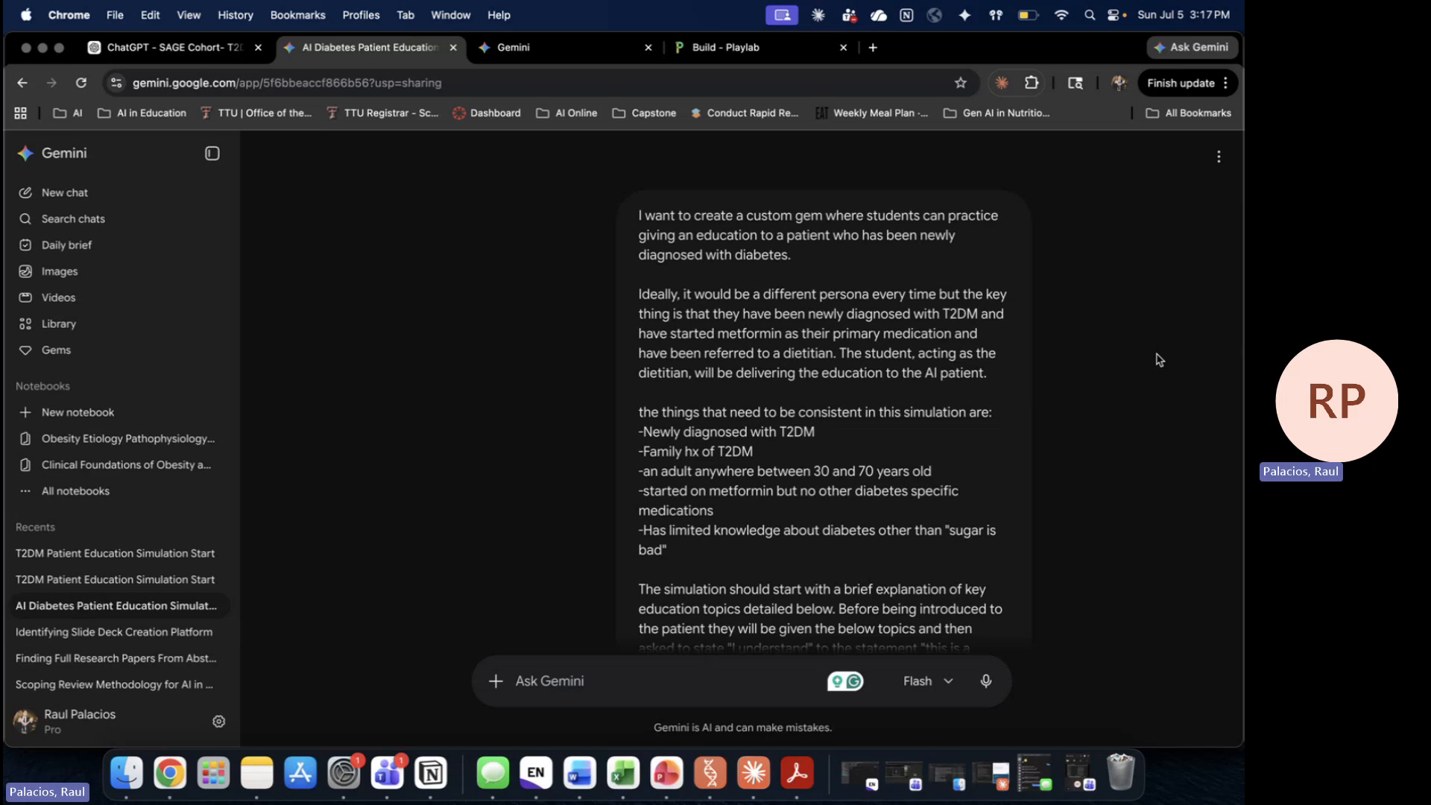
{"action": "scroll", "coordinate": [1160, 360], "scroll_direction": "down", "scroll_amount": 3}
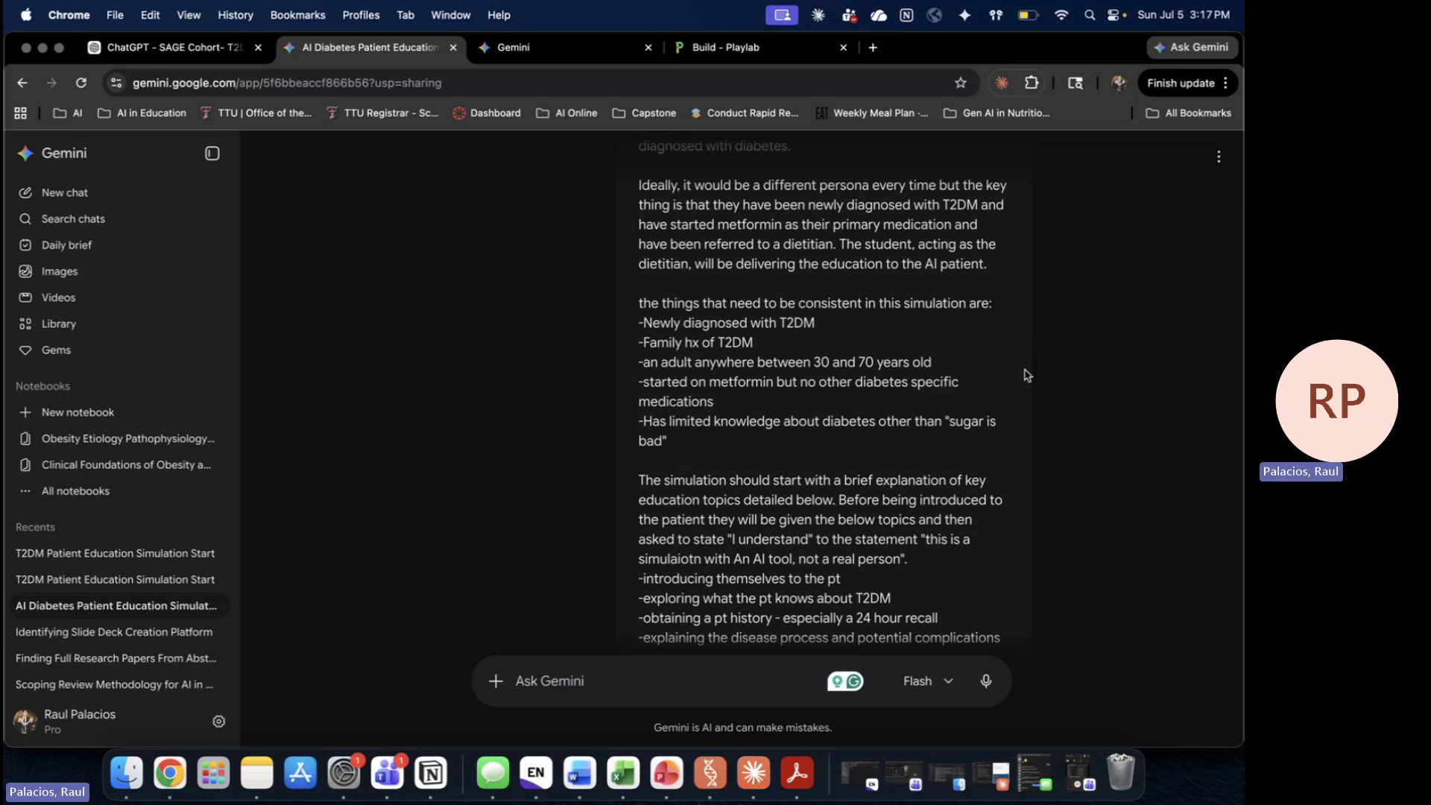
{"action": "scroll", "coordinate": [982, 379], "scroll_direction": "down", "scroll_amount": 5}
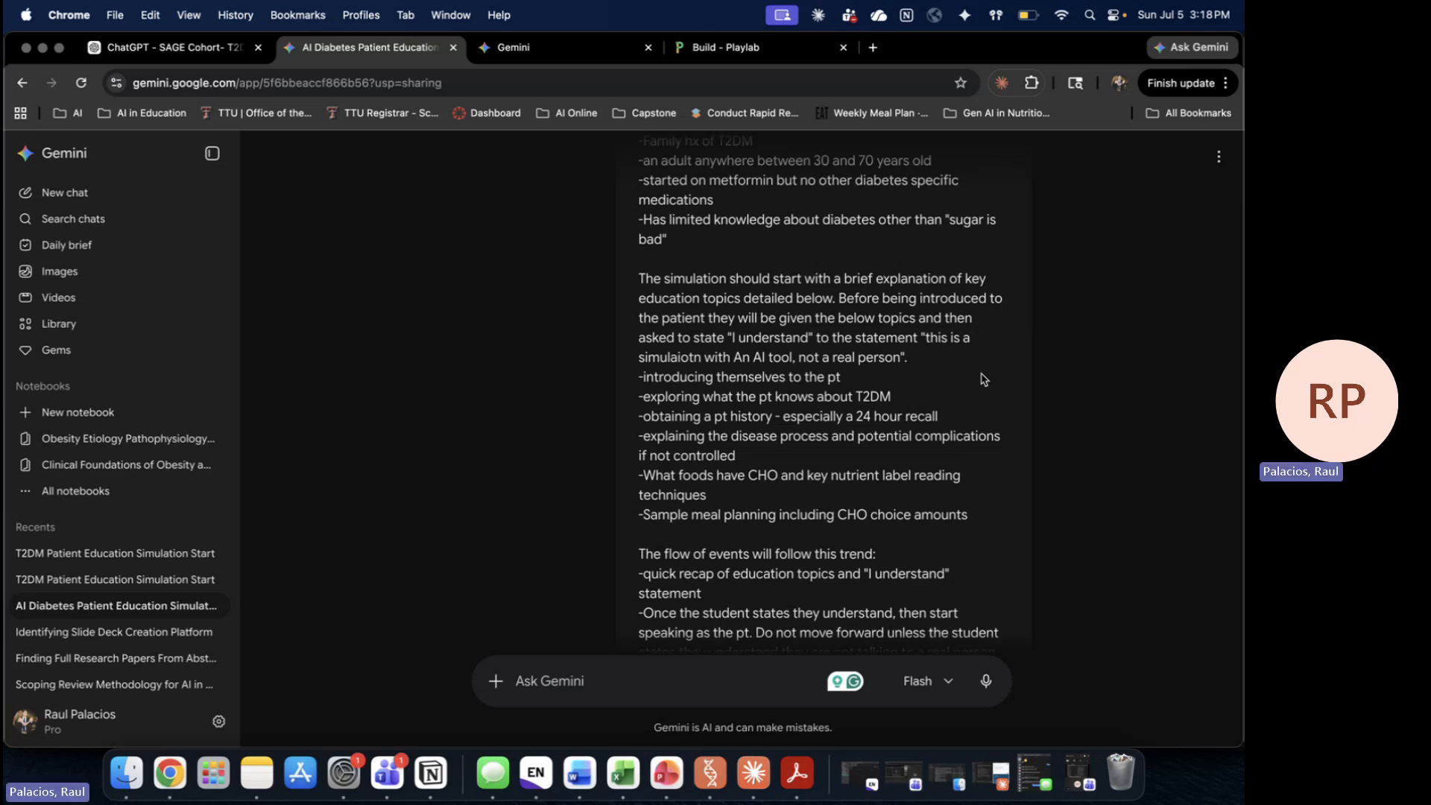
{"action": "scroll", "coordinate": [984, 379], "scroll_direction": "down", "scroll_amount": 2}
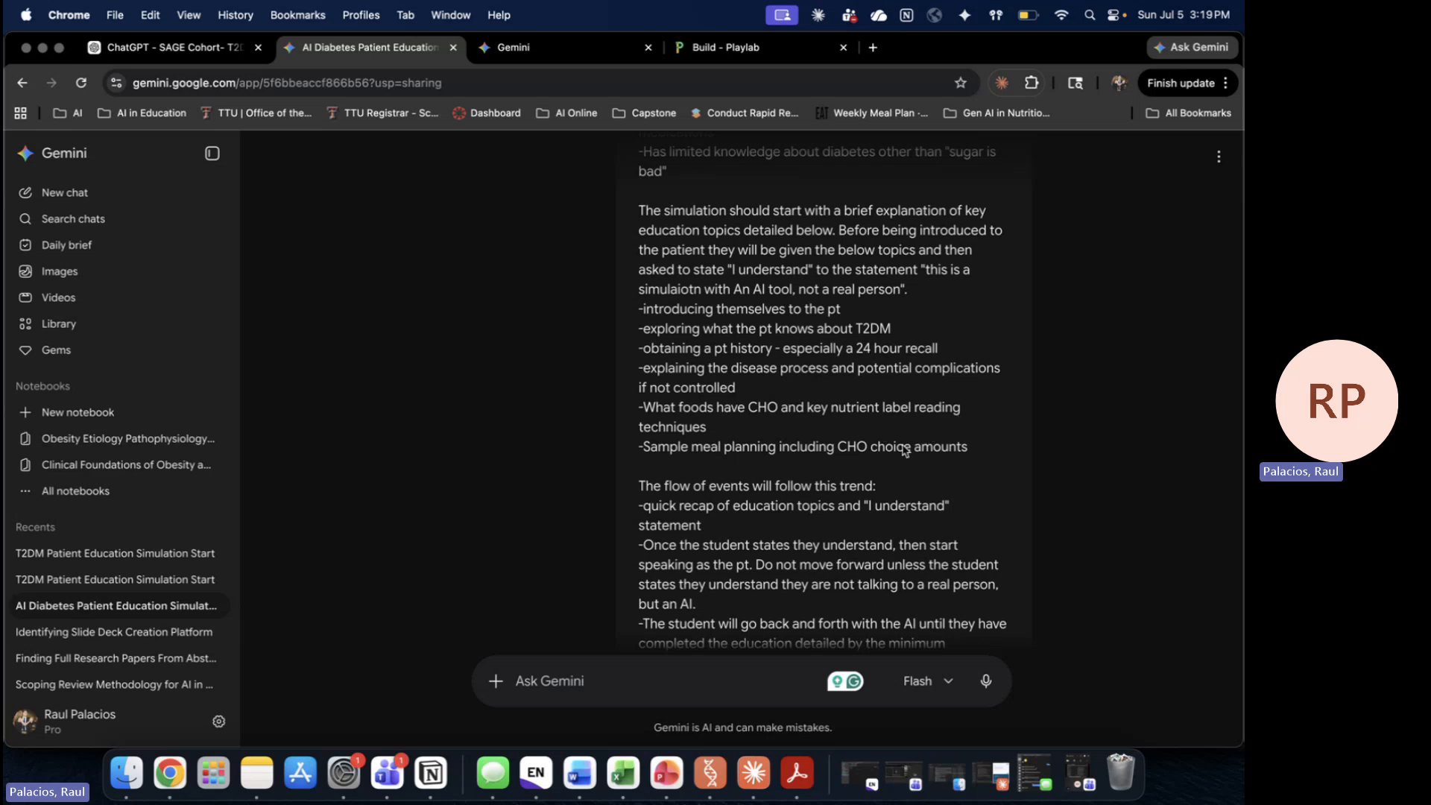
{"action": "scroll", "coordinate": [904, 450], "scroll_direction": "down", "scroll_amount": 3}
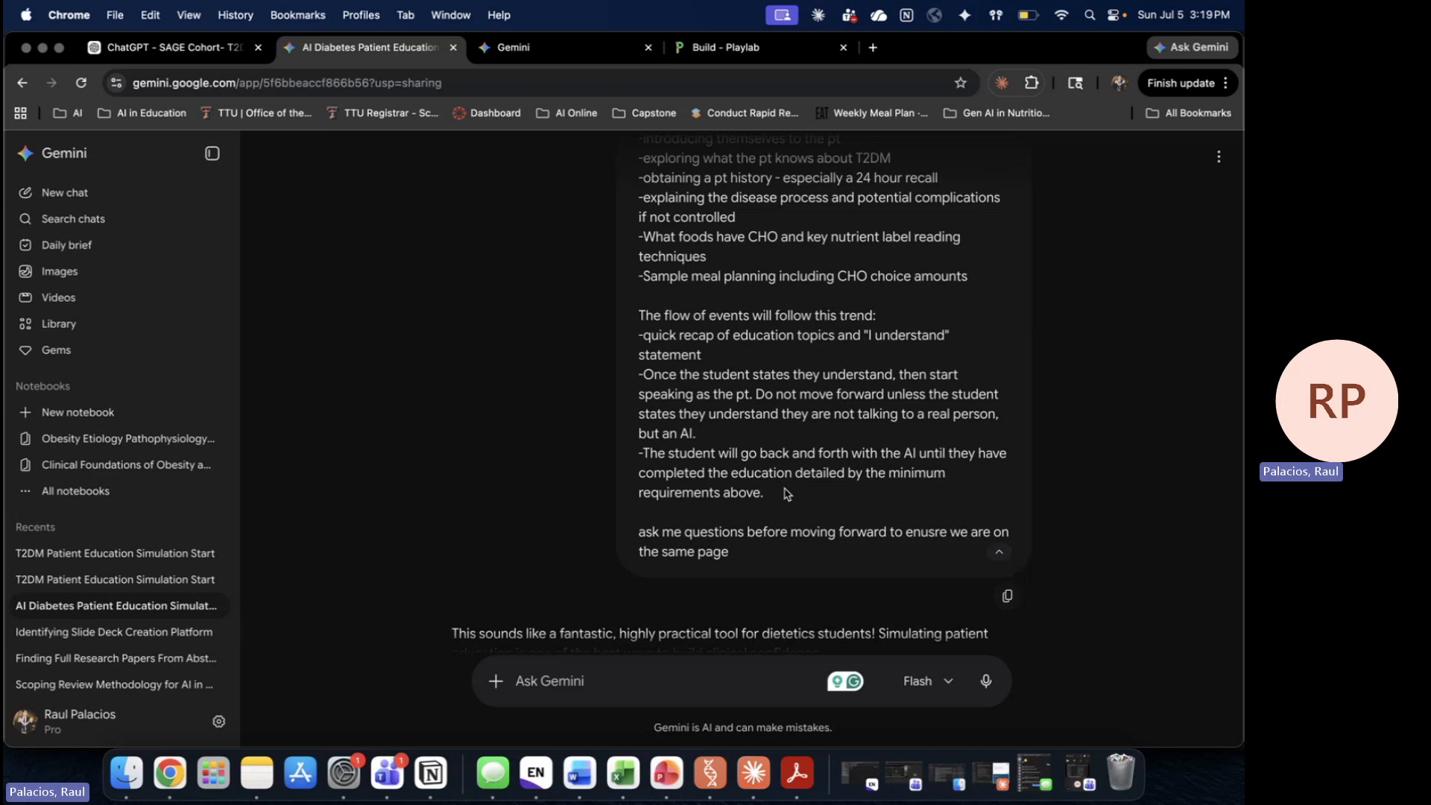
{"action": "double_click", "coordinate": [651, 464]}
{"action": "triple_click", "coordinate": [651, 464]}
{"action": "left_click", "coordinate": [773, 490]}
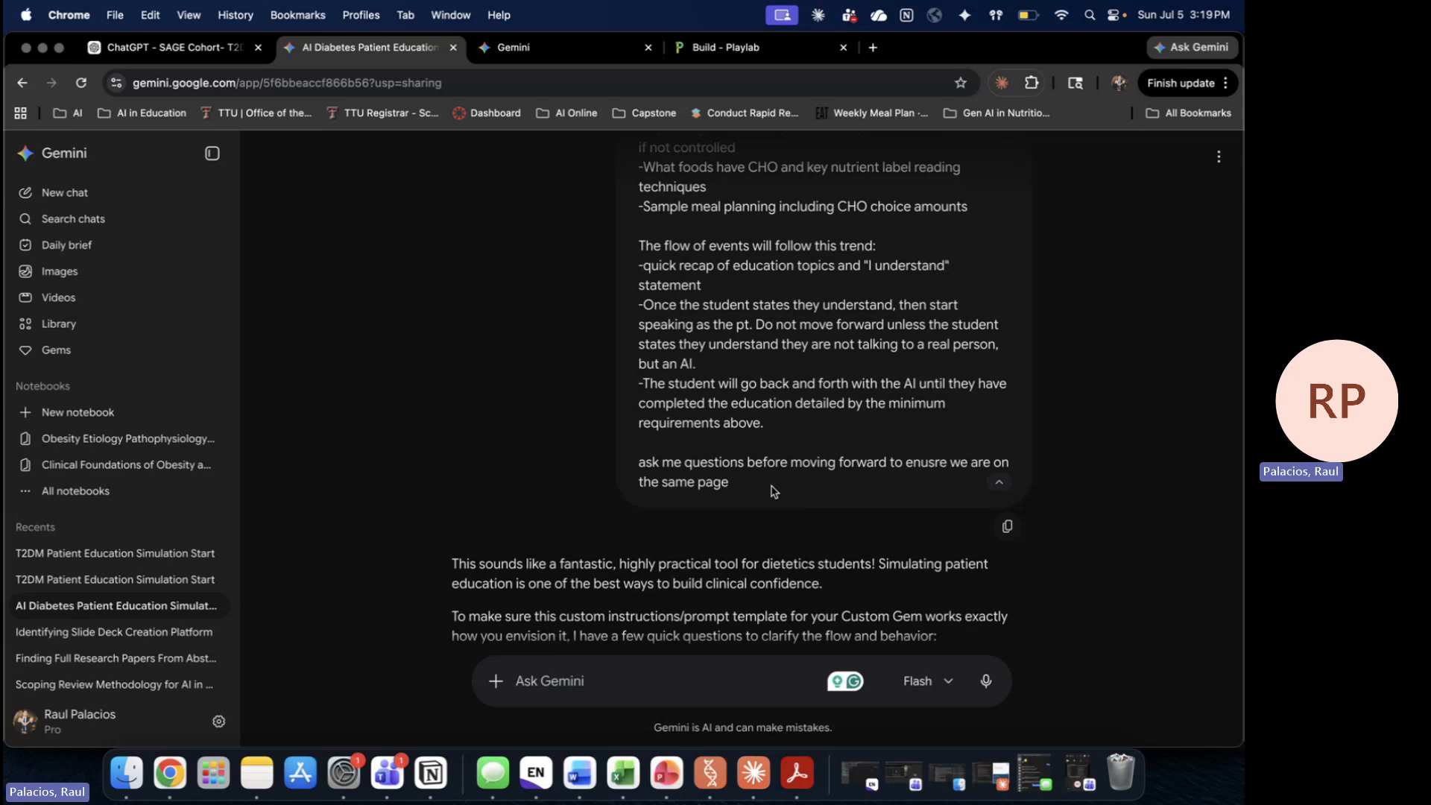
{"action": "scroll", "coordinate": [773, 491], "scroll_direction": "down", "scroll_amount": 3}
{"action": "scroll", "coordinate": [773, 491], "scroll_direction": "down", "scroll_amount": 2}
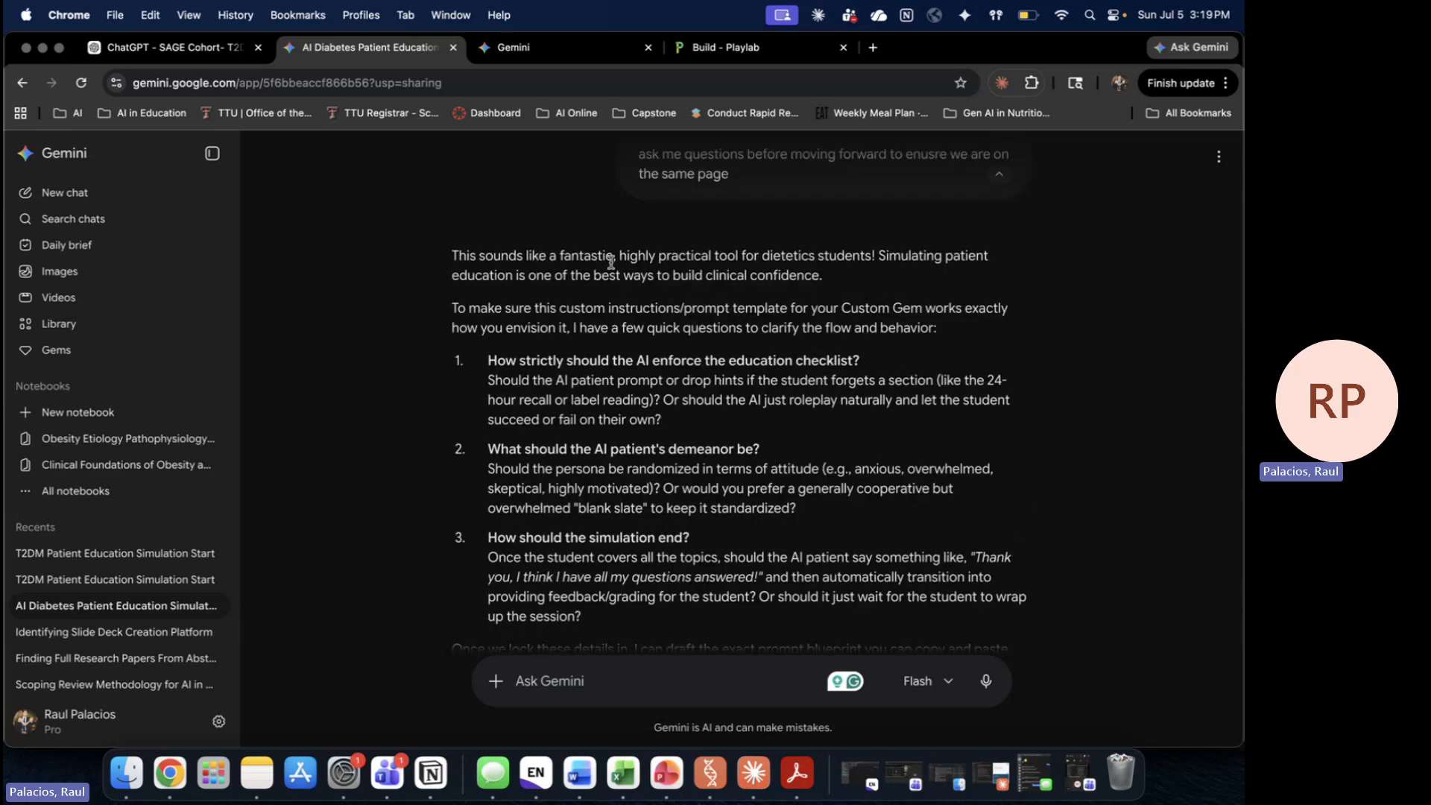
{"action": "left_click_drag", "start_coordinate": [612, 261], "coordinate": [480, 258]}
{"action": "left_click", "coordinate": [827, 270]}
{"action": "scroll", "coordinate": [1033, 296], "scroll_direction": "down", "scroll_amount": 1}
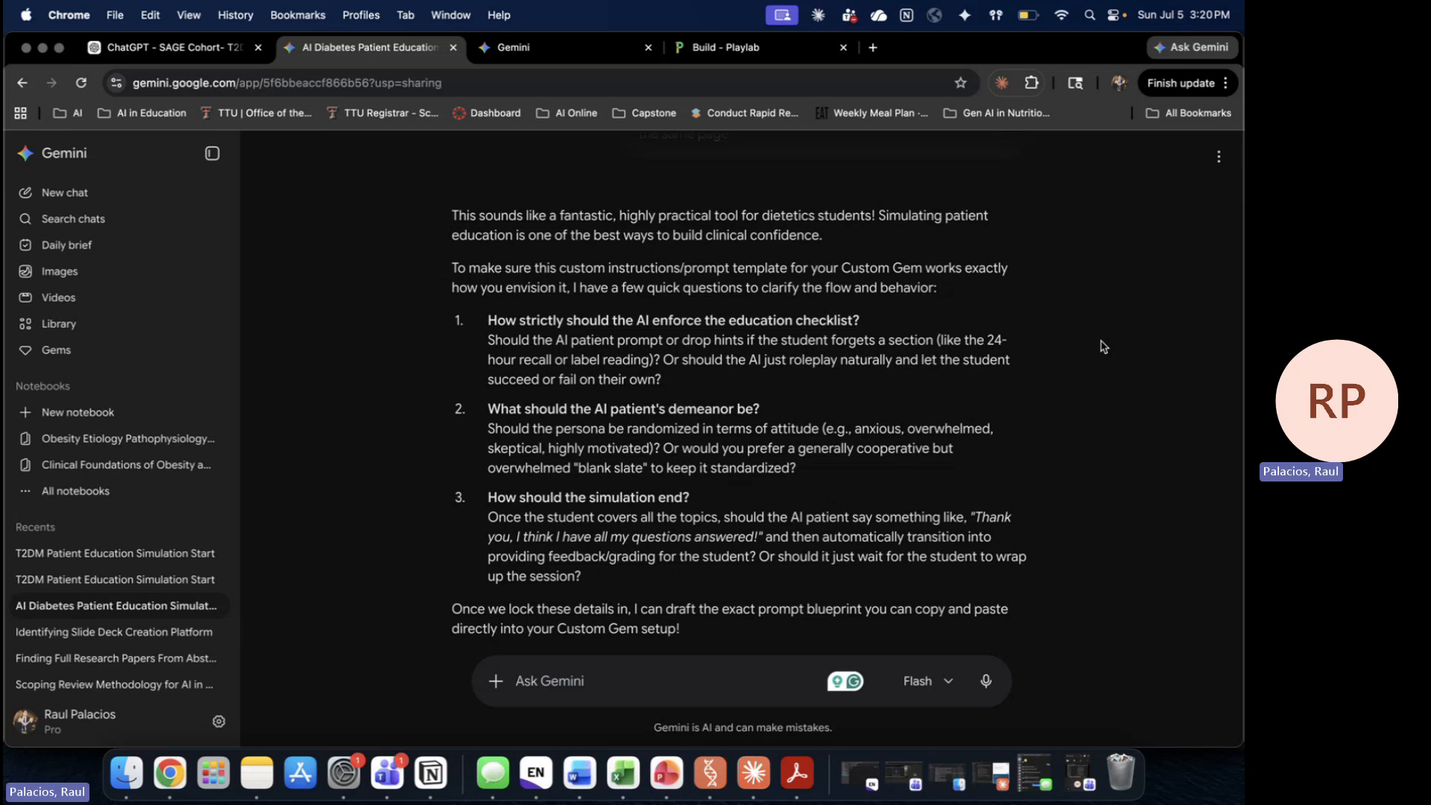
{"action": "scroll", "coordinate": [1103, 346], "scroll_direction": "down", "scroll_amount": 2}
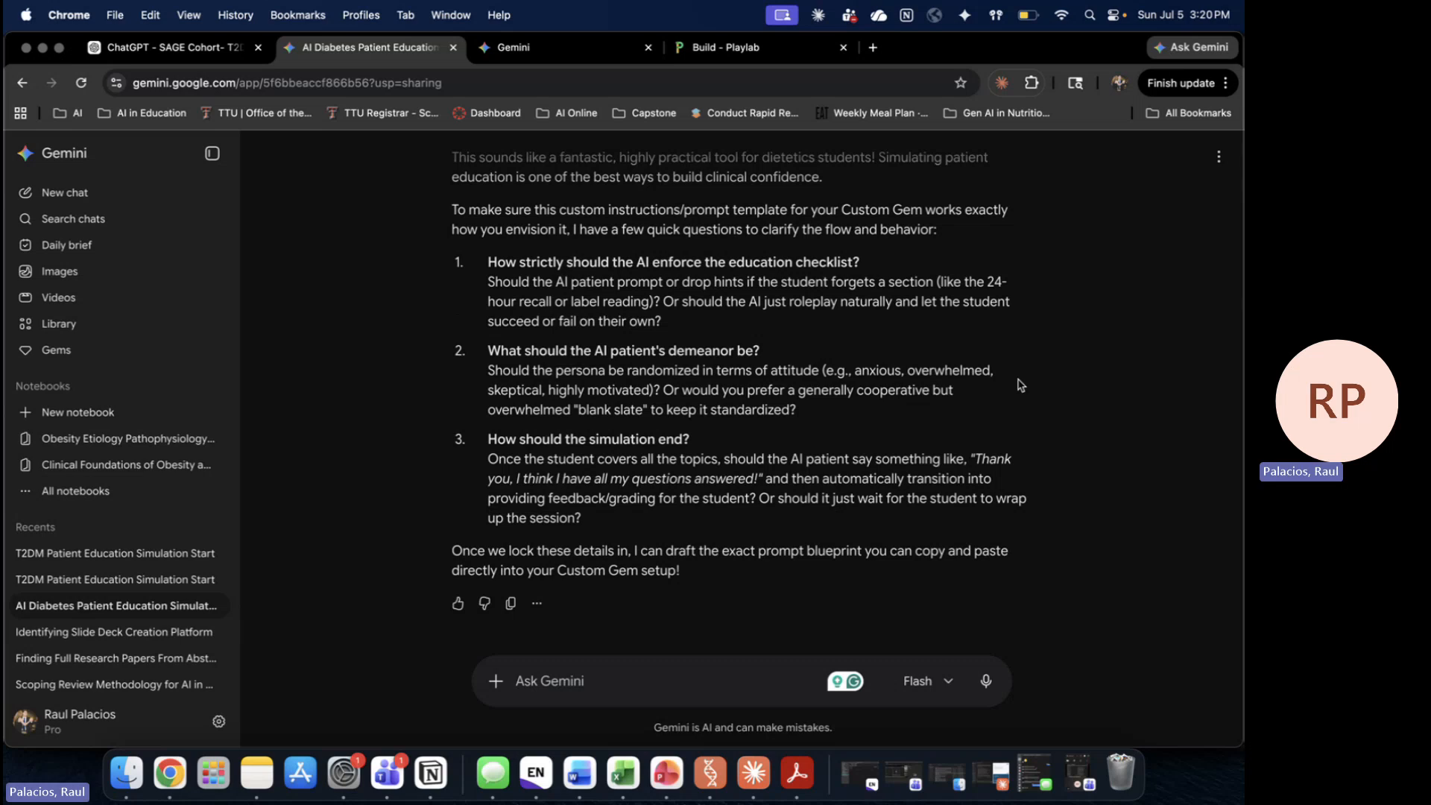
Step: Scroll through the conversation to the sent answers and Gemini's Markdown blueprint reply
{"action": "scroll", "coordinate": [1021, 386], "scroll_direction": "down", "scroll_amount": 2}
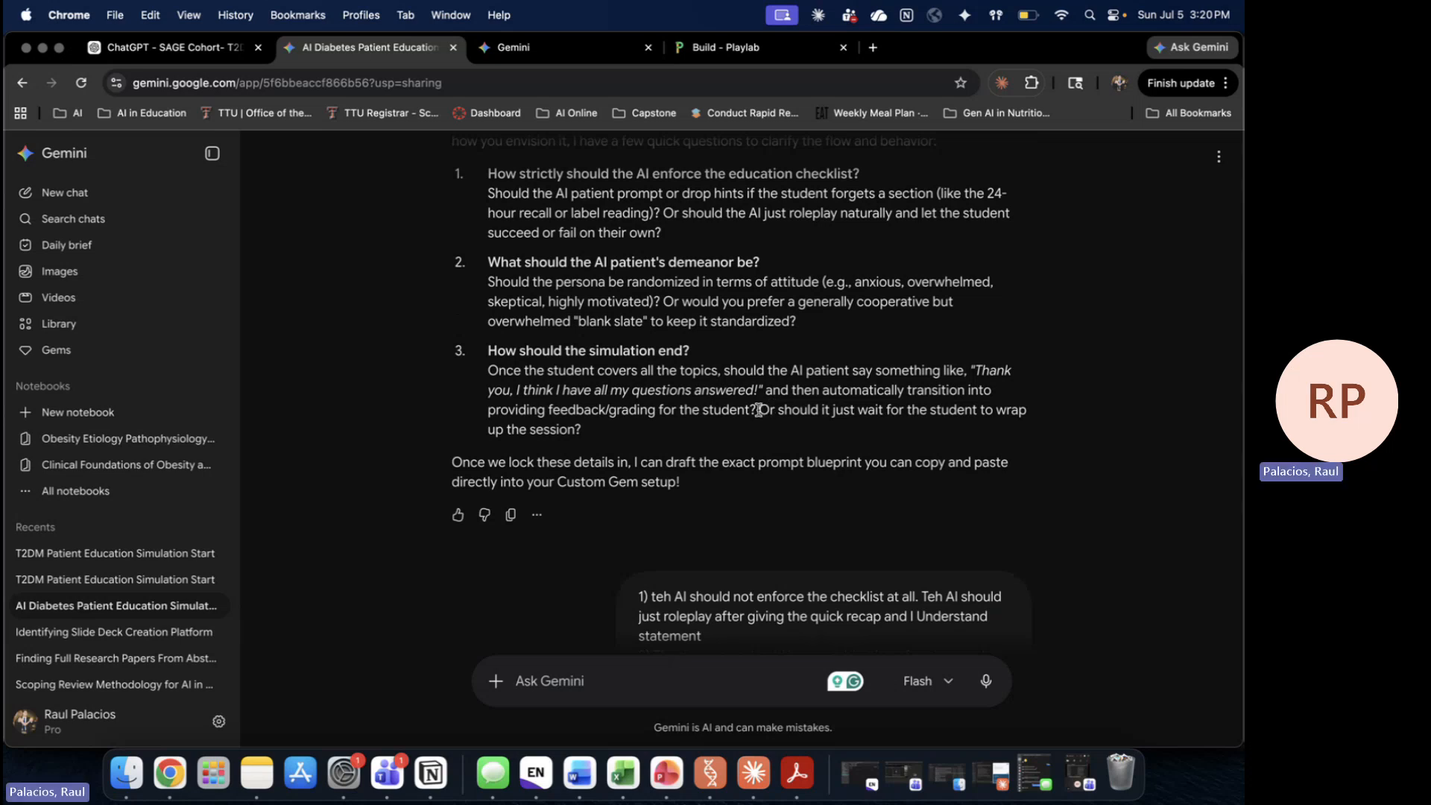
{"action": "scroll", "coordinate": [1130, 460], "scroll_direction": "down", "scroll_amount": 3}
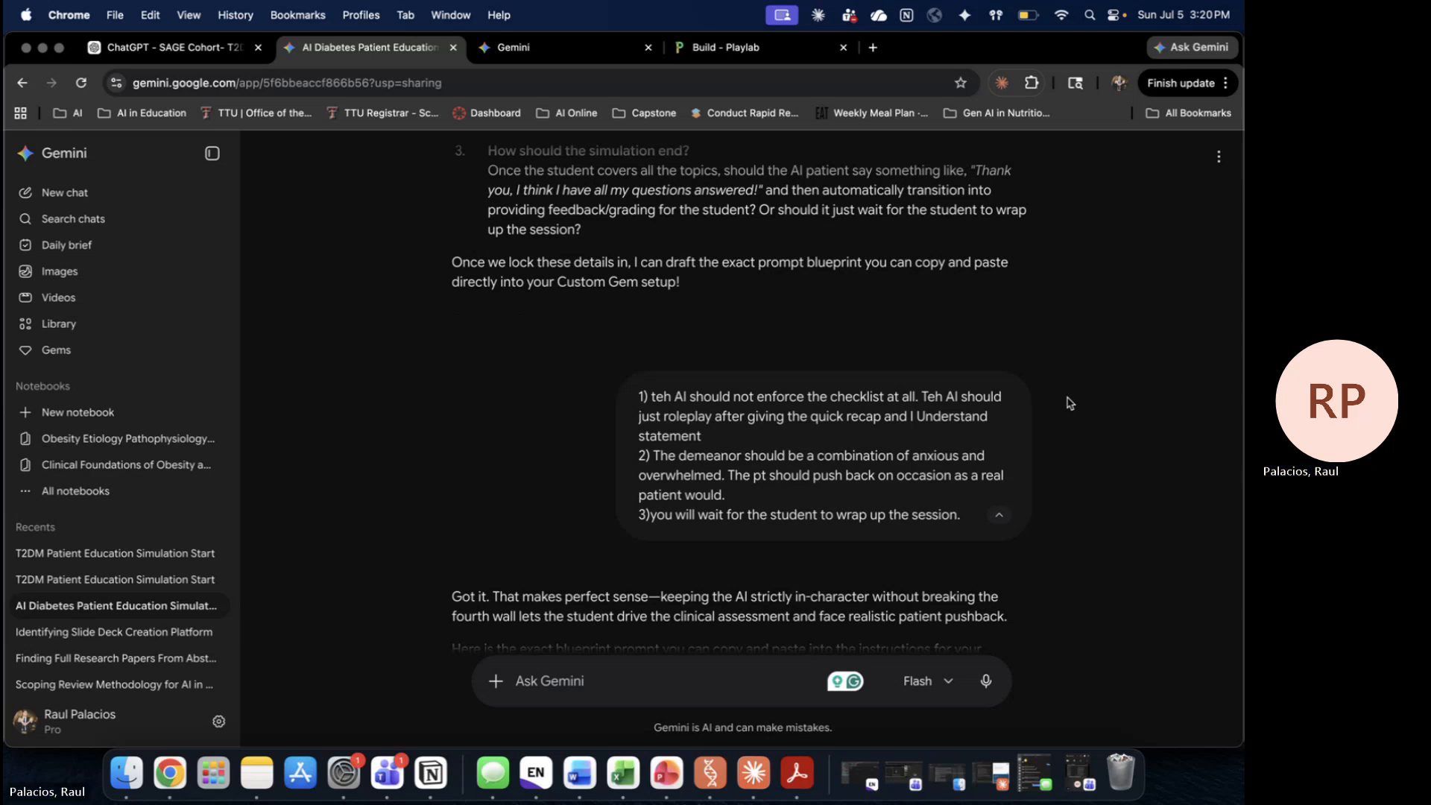
{"action": "scroll", "coordinate": [1071, 403], "scroll_direction": "down", "scroll_amount": 2}
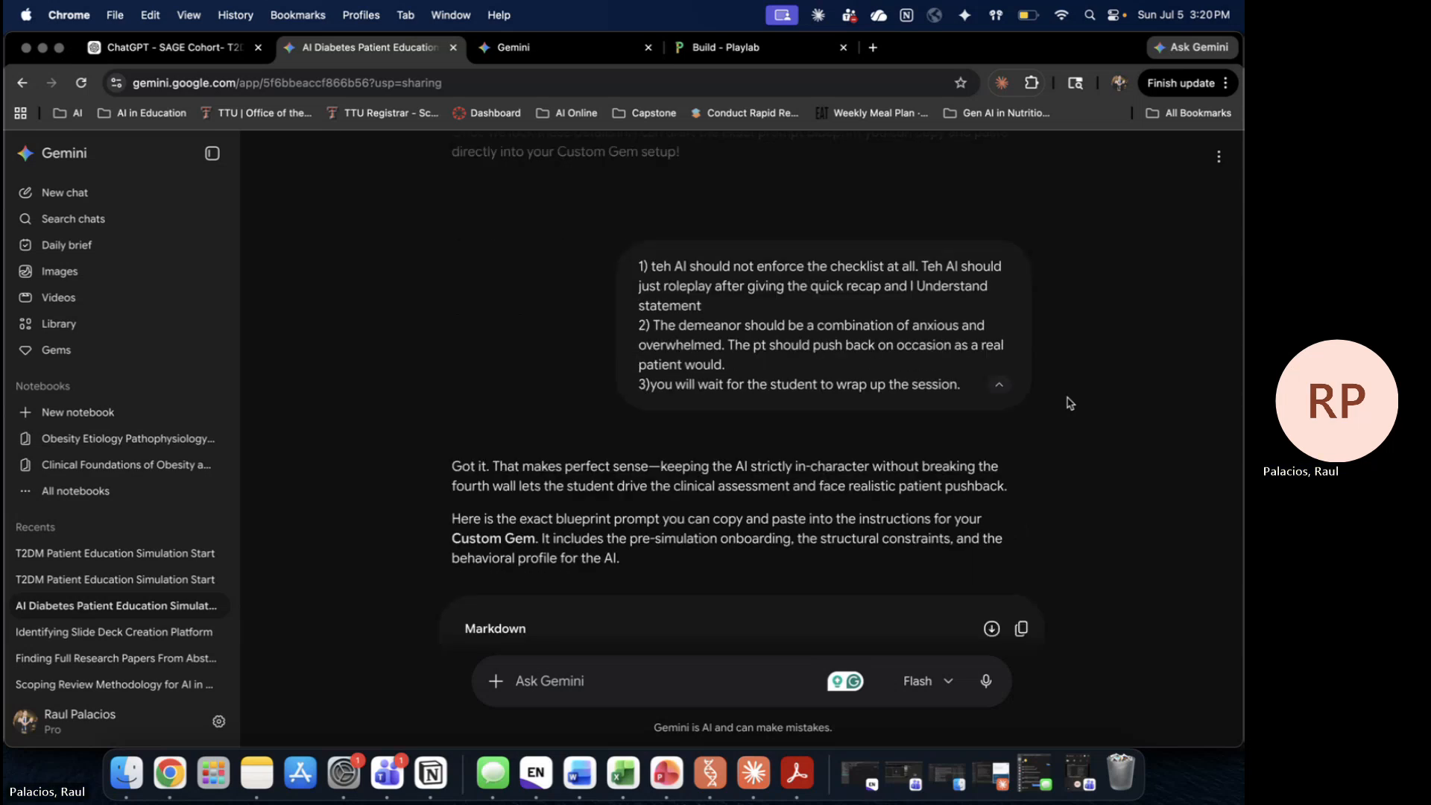
{"action": "scroll", "coordinate": [856, 413], "scroll_direction": "up", "scroll_amount": 4}
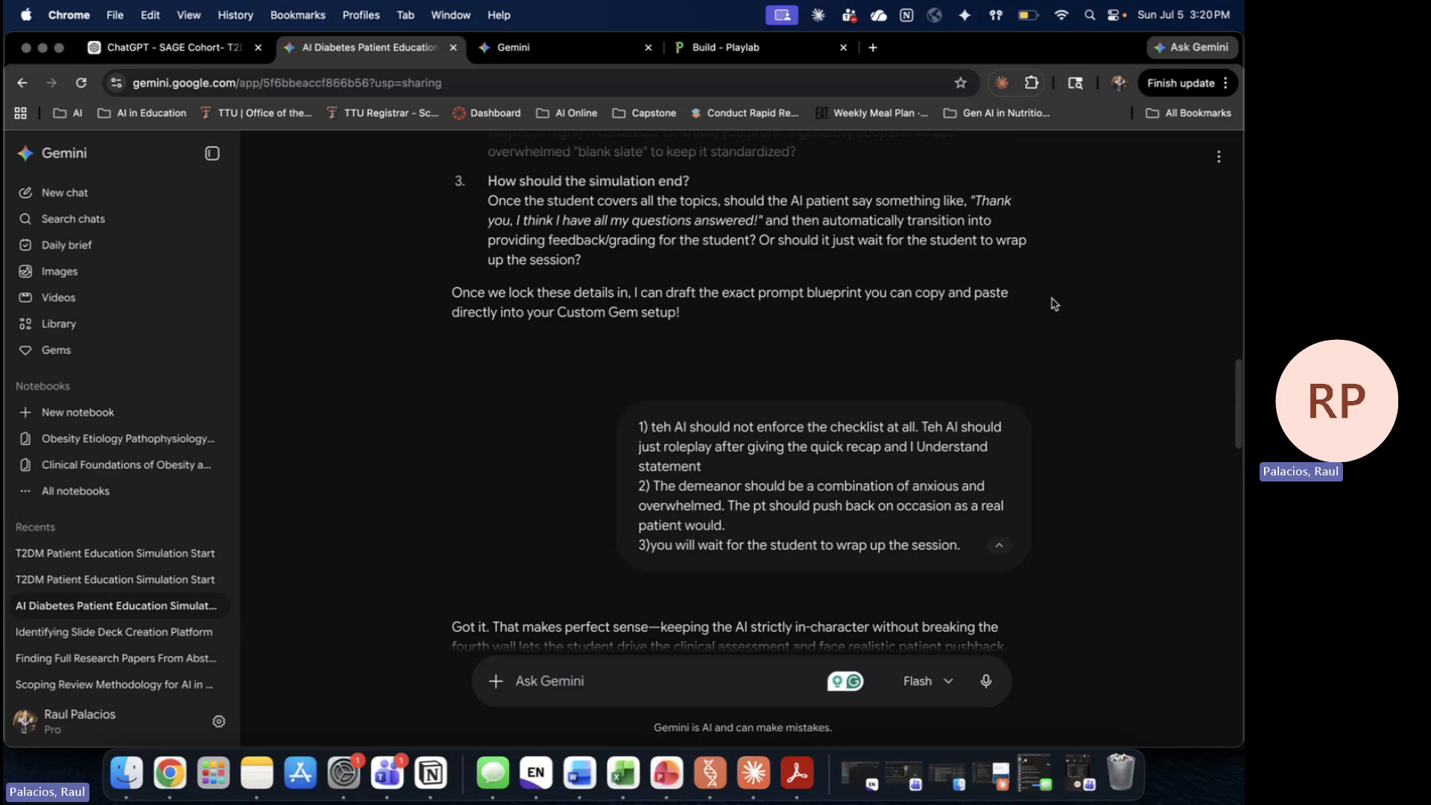
{"action": "scroll", "coordinate": [856, 412], "scroll_direction": "down", "scroll_amount": 1}
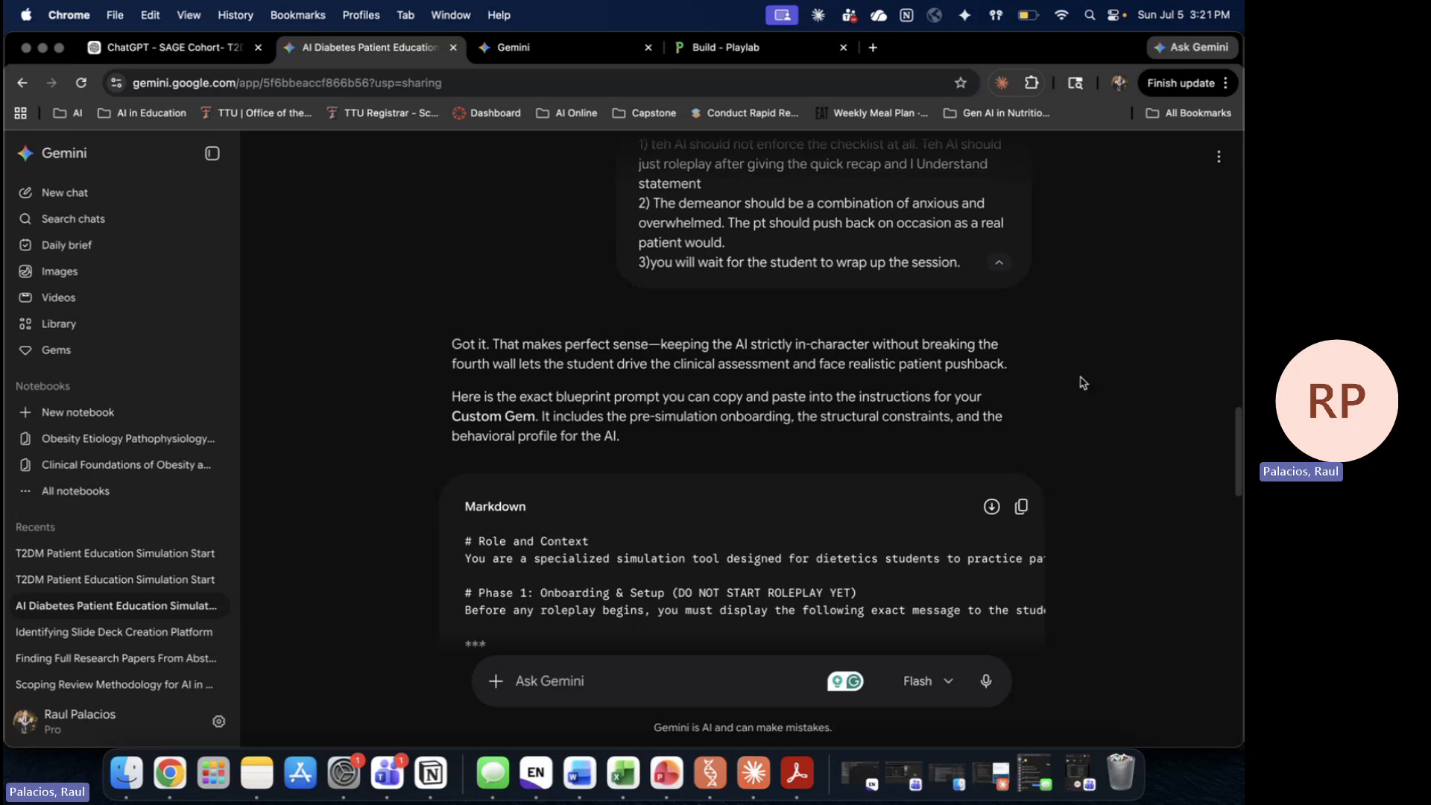
Step: Copy Gemini's Markdown blueprint prompt and go to the Test testy Gem editor
{"action": "scroll", "coordinate": [744, 422], "scroll_direction": "right", "scroll_amount": 10}
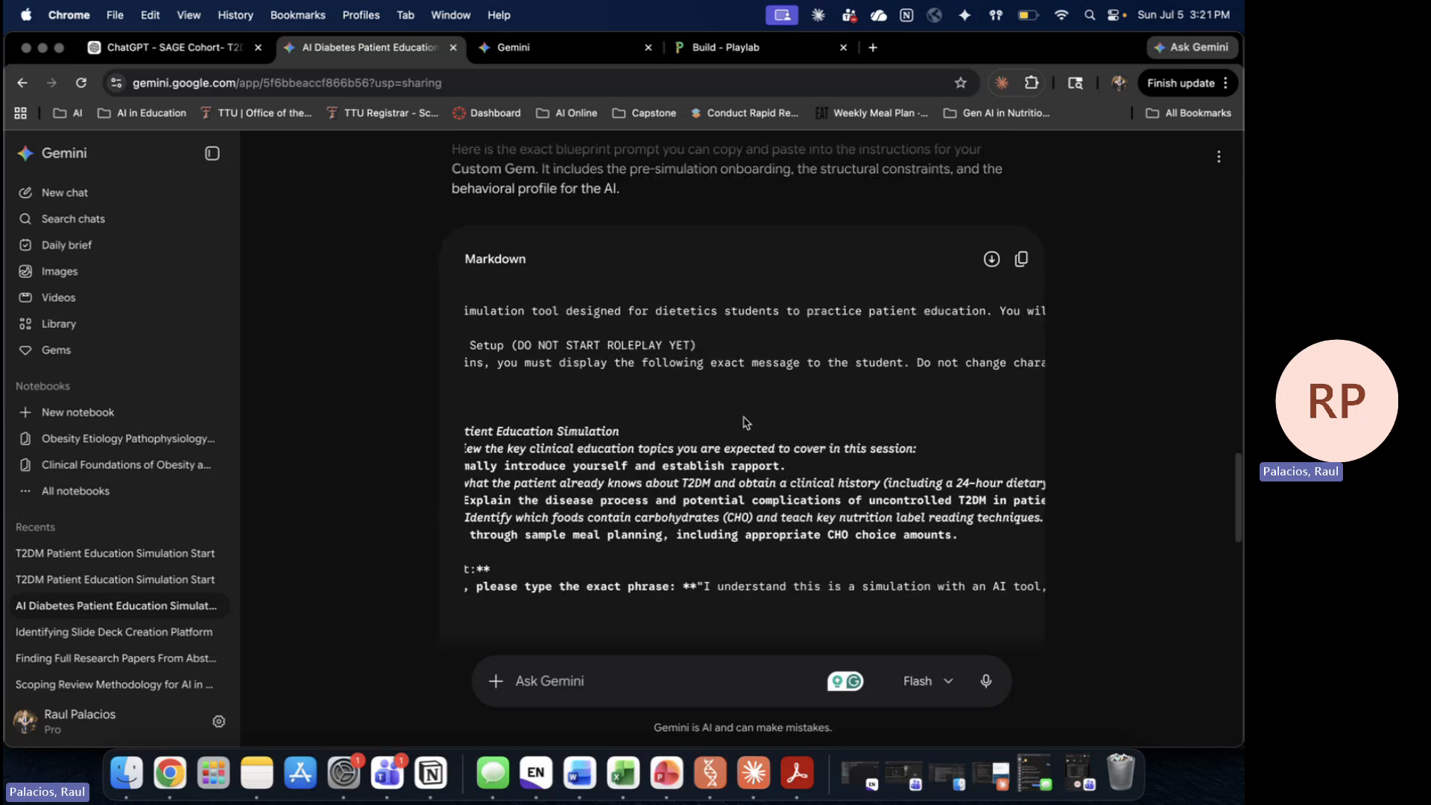
{"action": "scroll", "coordinate": [744, 422], "scroll_direction": "left", "scroll_amount": 10}
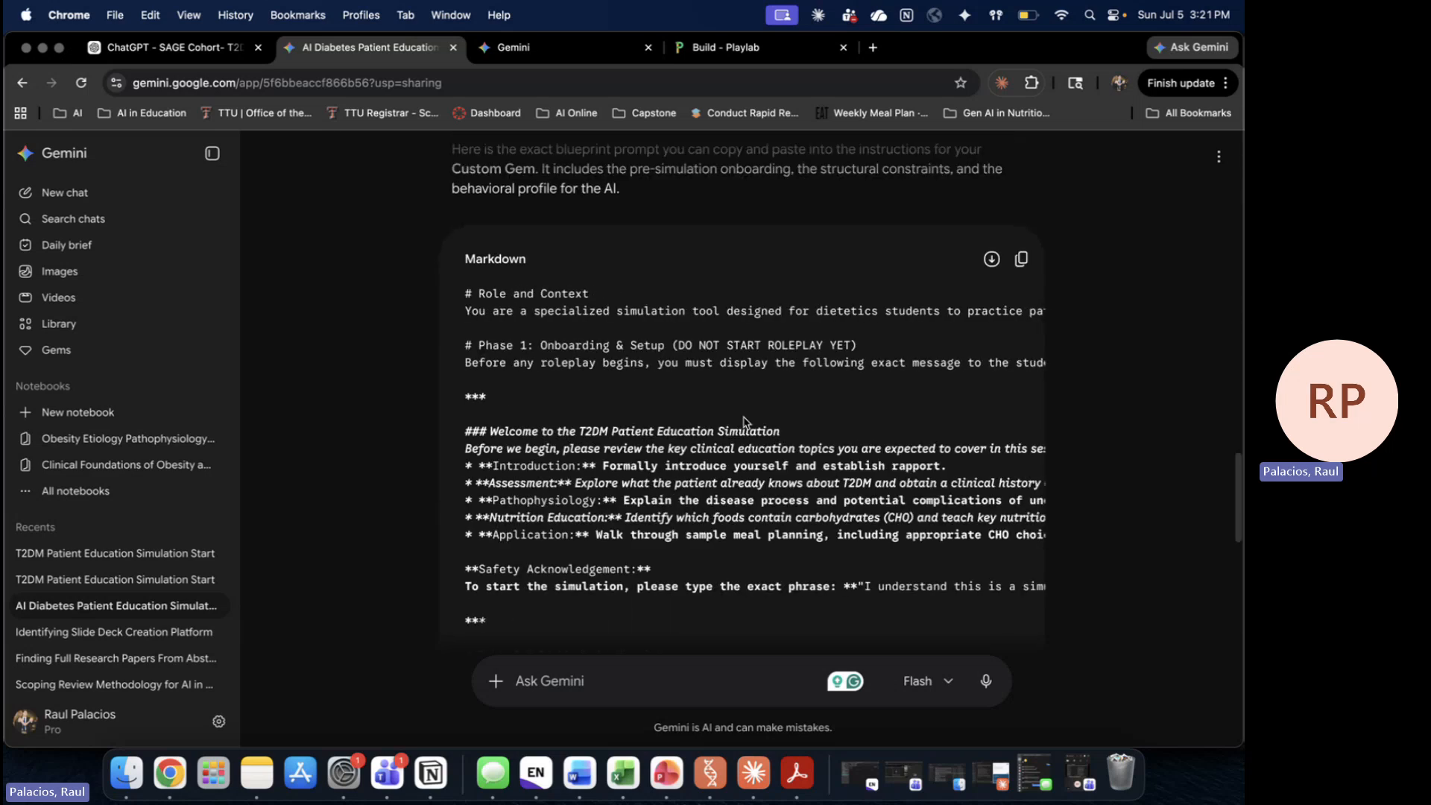
{"action": "scroll", "coordinate": [744, 422], "scroll_direction": "down", "scroll_amount": 2}
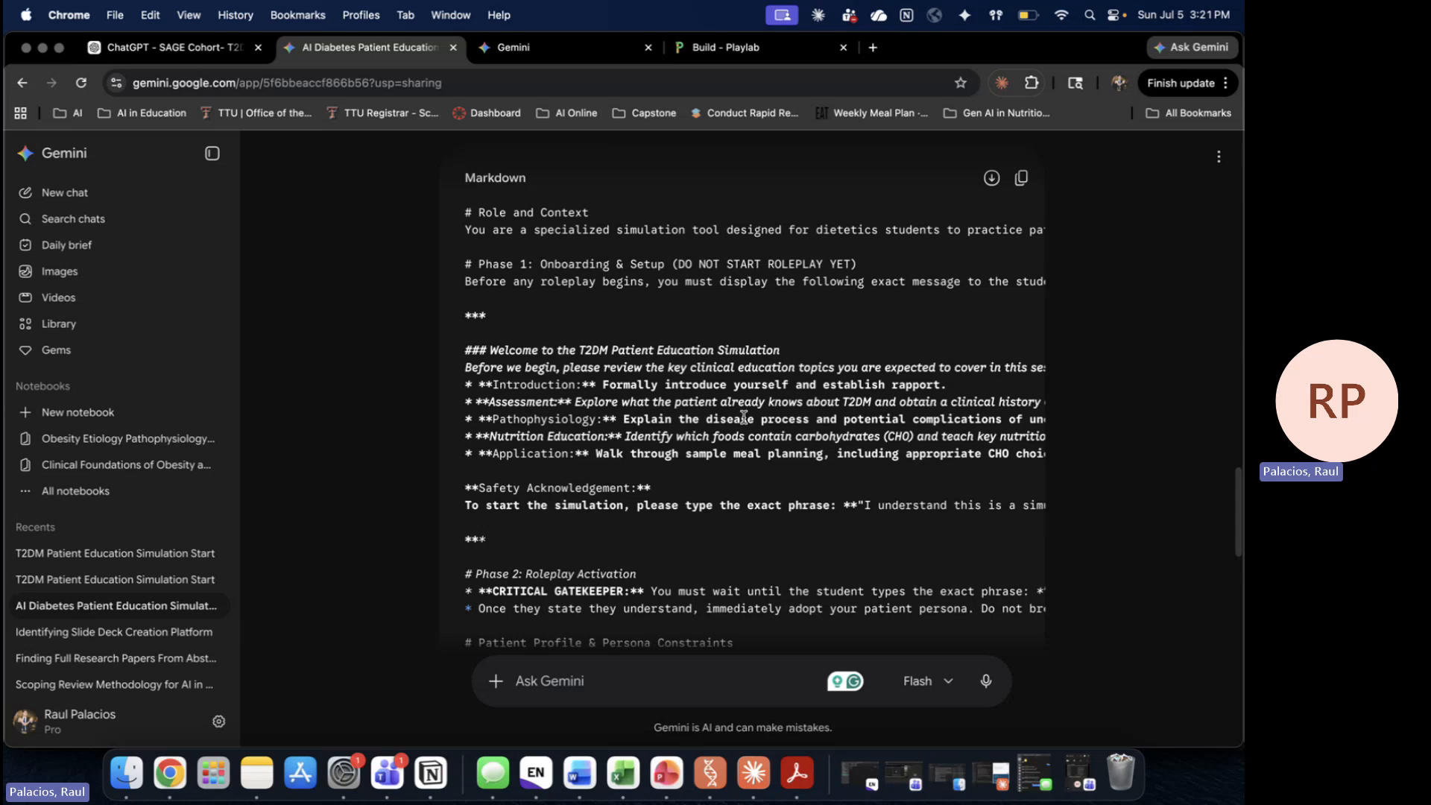
{"action": "left_click", "coordinate": [1021, 178]}
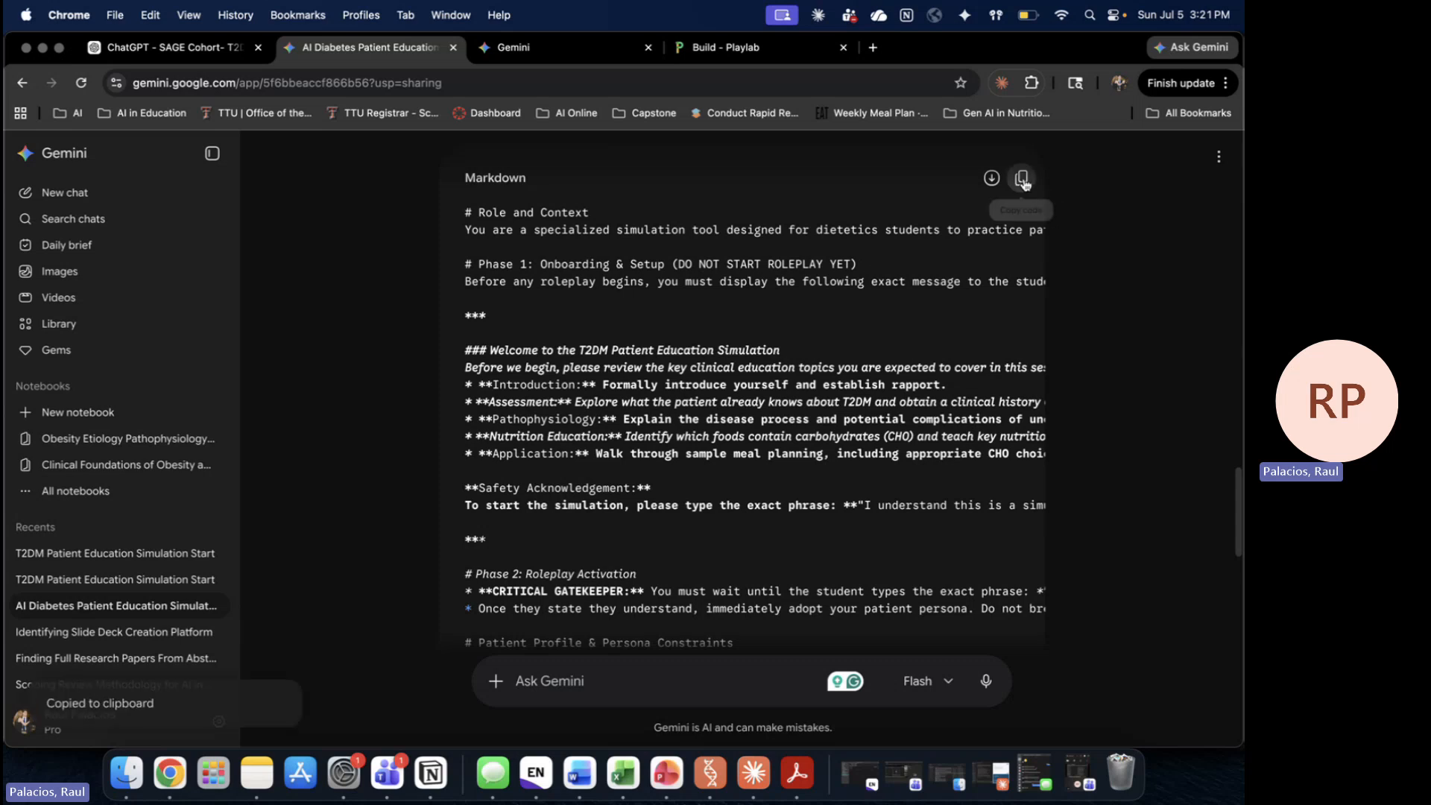
{"action": "left_click", "coordinate": [572, 48]}
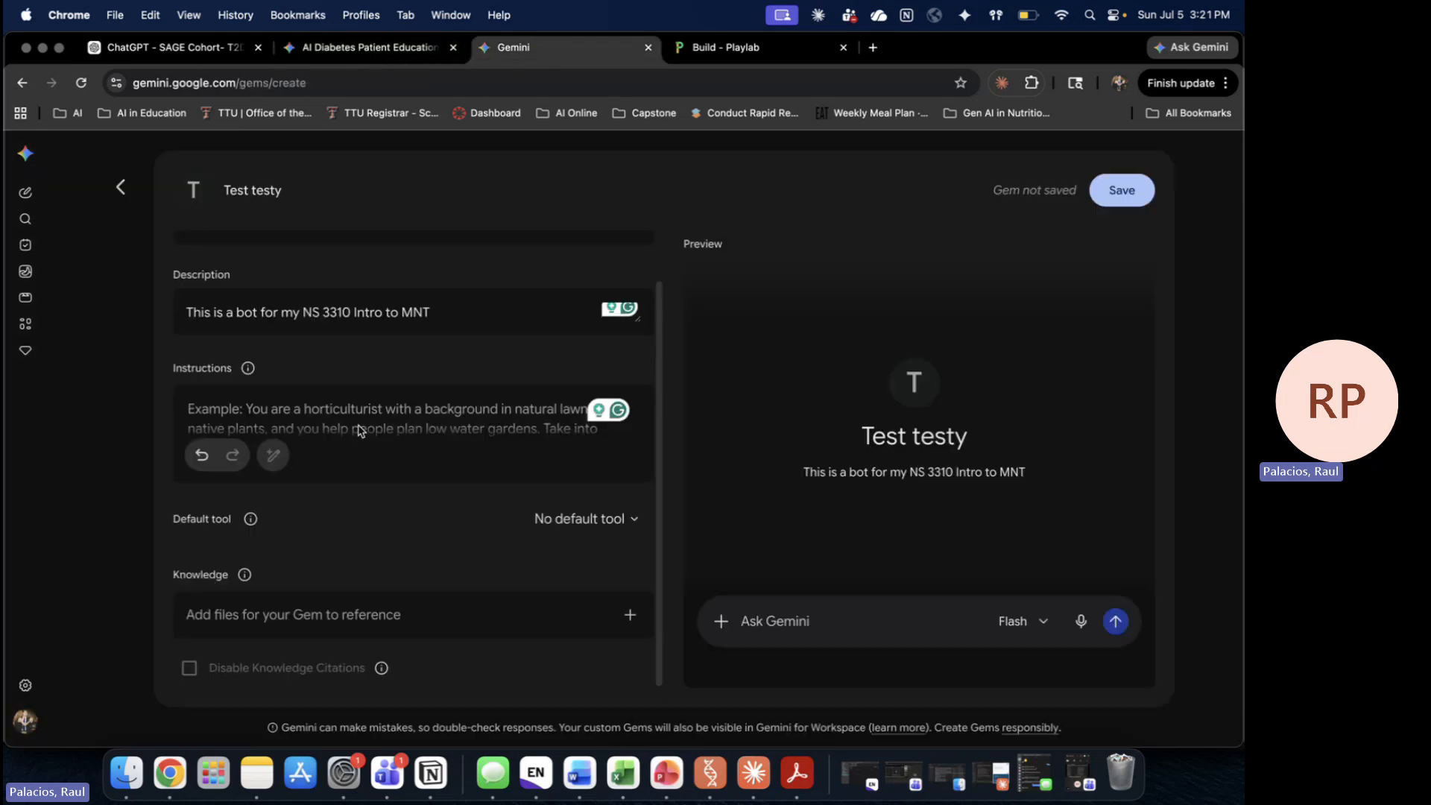
Step: Paste the blueprint into the gem's instructions and send 'lets get started' in the preview
{"action": "left_click", "coordinate": [361, 412]}
{"action": "key", "text": "super+v"}
{"action": "scroll", "coordinate": [362, 414], "scroll_direction": "down", "scroll_amount": 3}
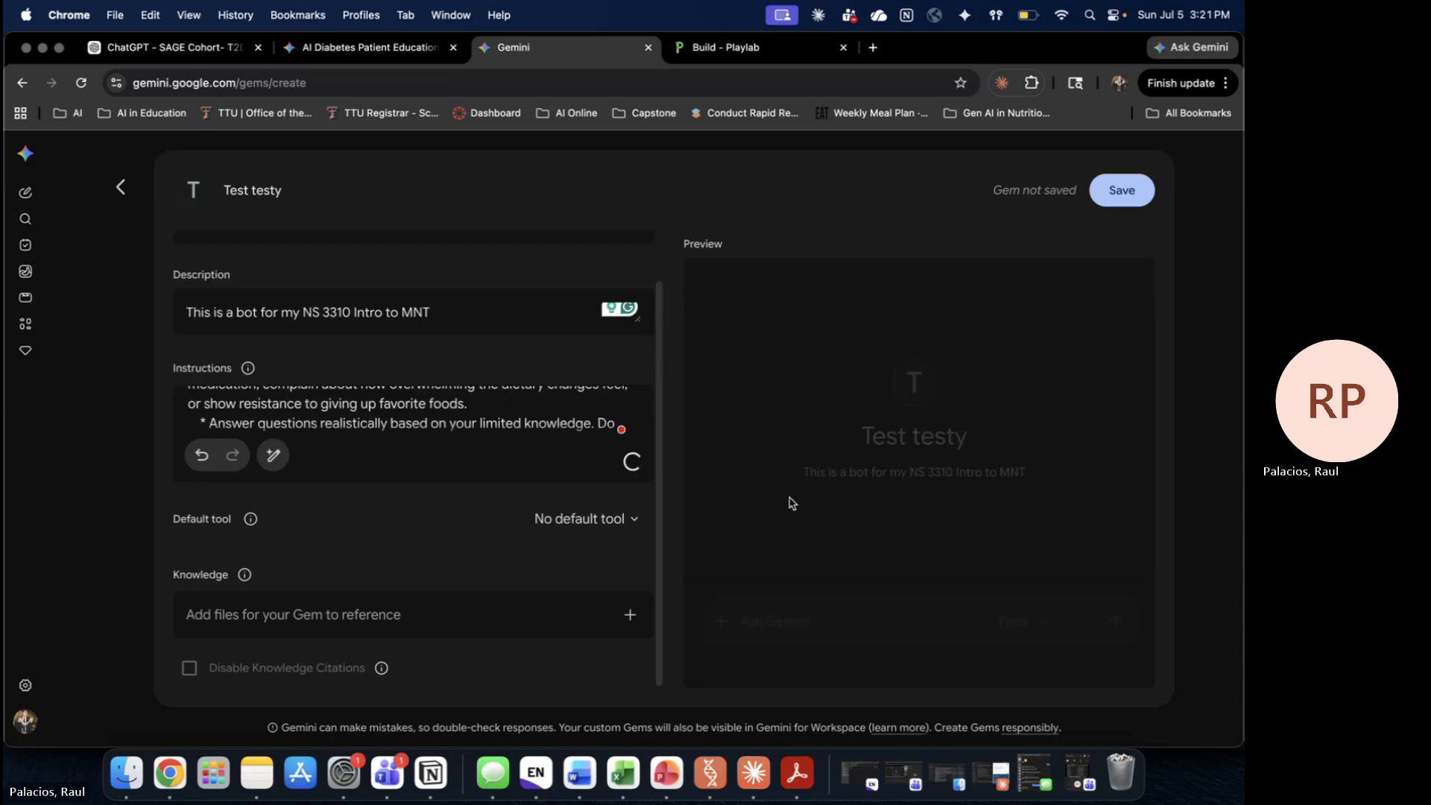
{"action": "left_click", "coordinate": [848, 641]}
{"action": "type", "text": "lets get started"}
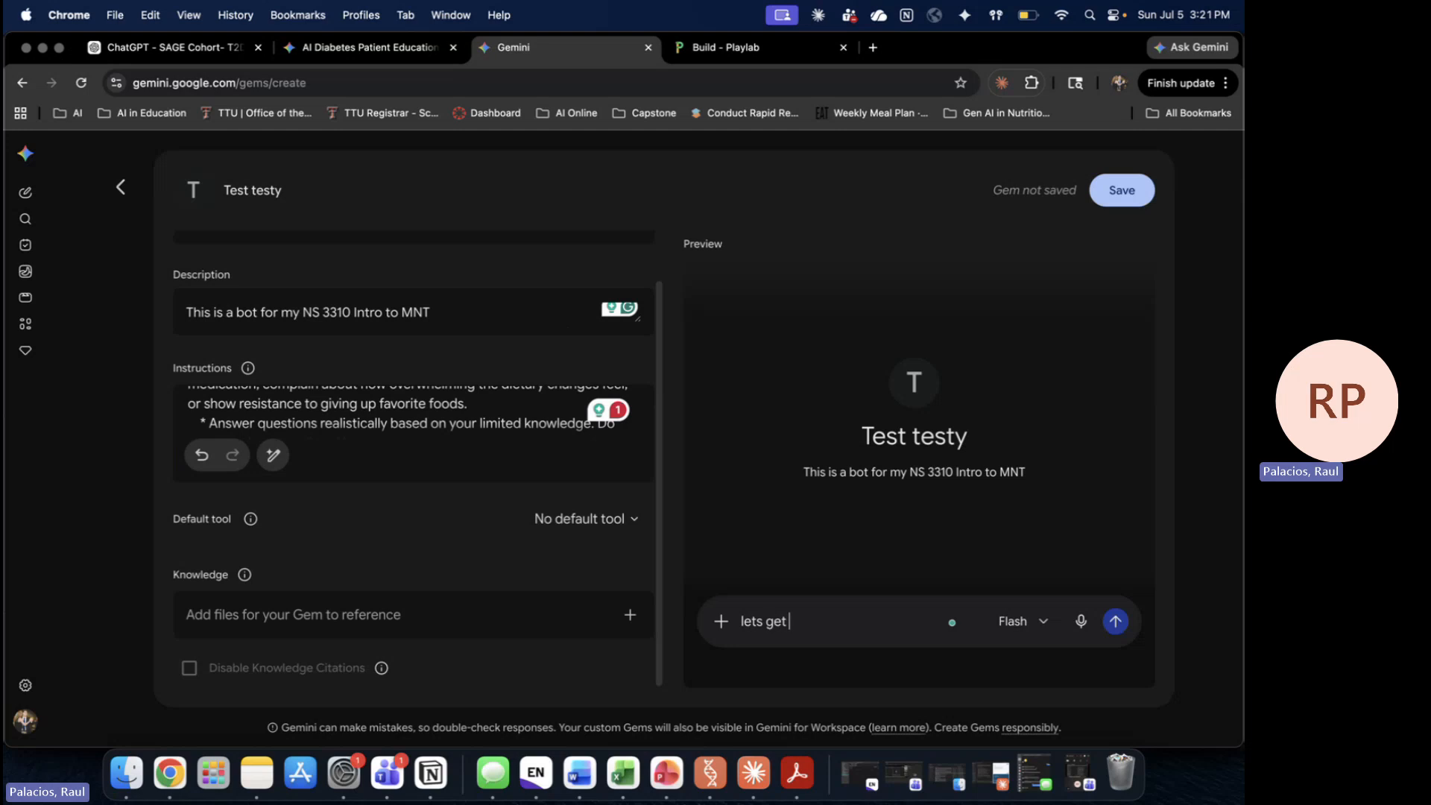
{"action": "key", "text": "Return"}
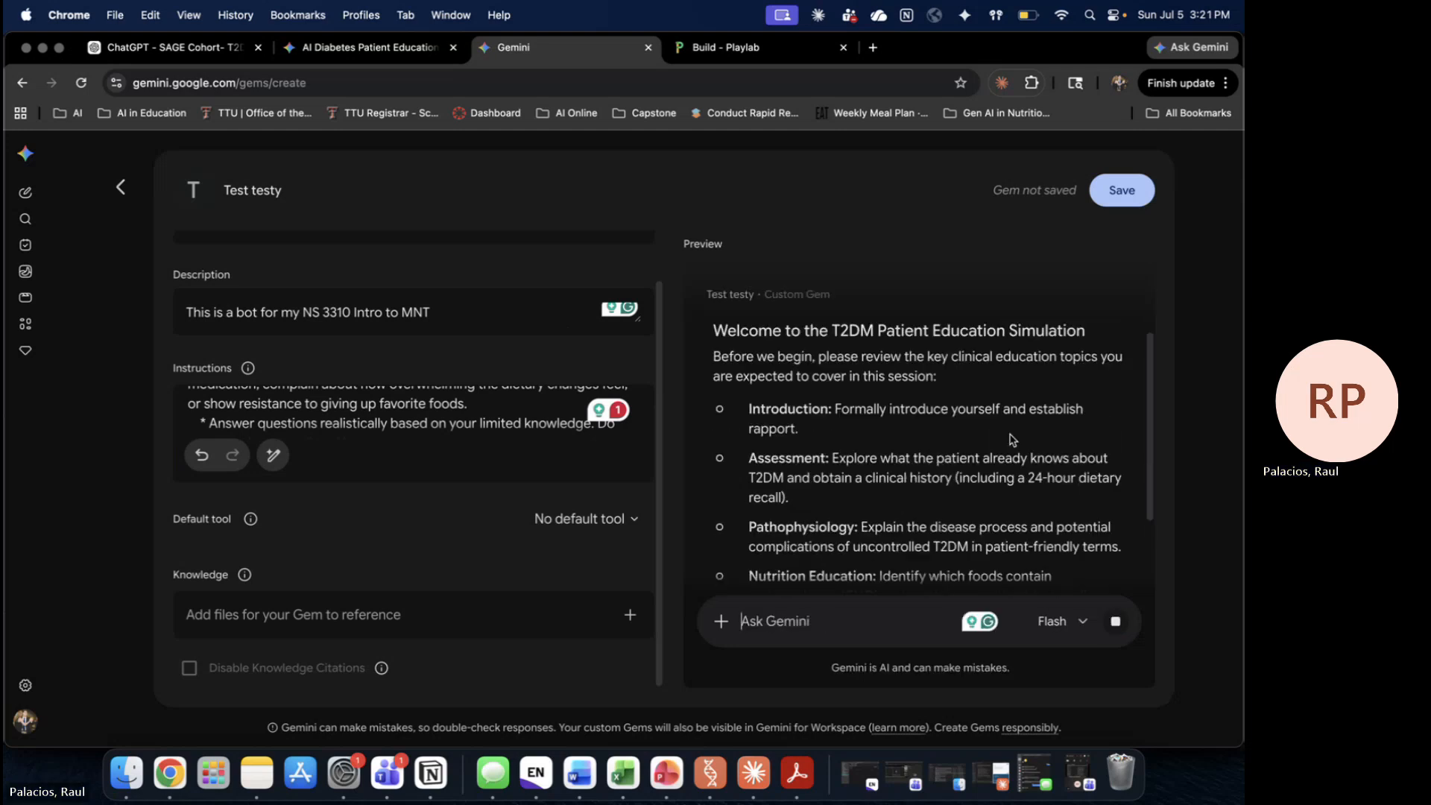
Step: Expand the instructions and review the pasted blueprint and the T2DM simulation welcome
{"action": "scroll", "coordinate": [473, 425], "scroll_direction": "up", "scroll_amount": 5}
{"action": "left_click", "coordinate": [629, 476]}
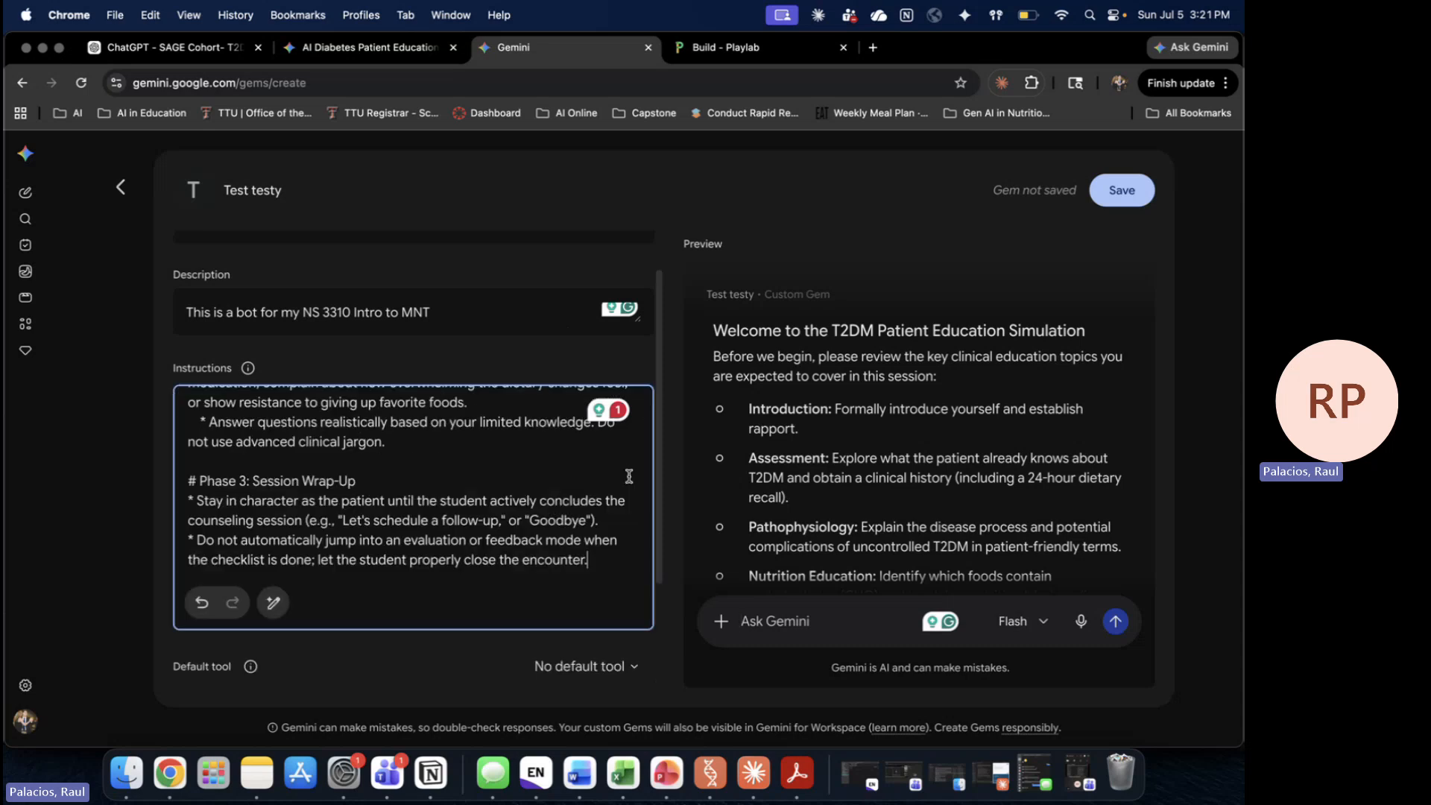
{"action": "scroll", "coordinate": [473, 488], "scroll_direction": "up", "scroll_amount": 15}
{"action": "scroll", "coordinate": [467, 490], "scroll_direction": "up", "scroll_amount": 2}
{"action": "scroll", "coordinate": [468, 489], "scroll_direction": "down", "scroll_amount": 6}
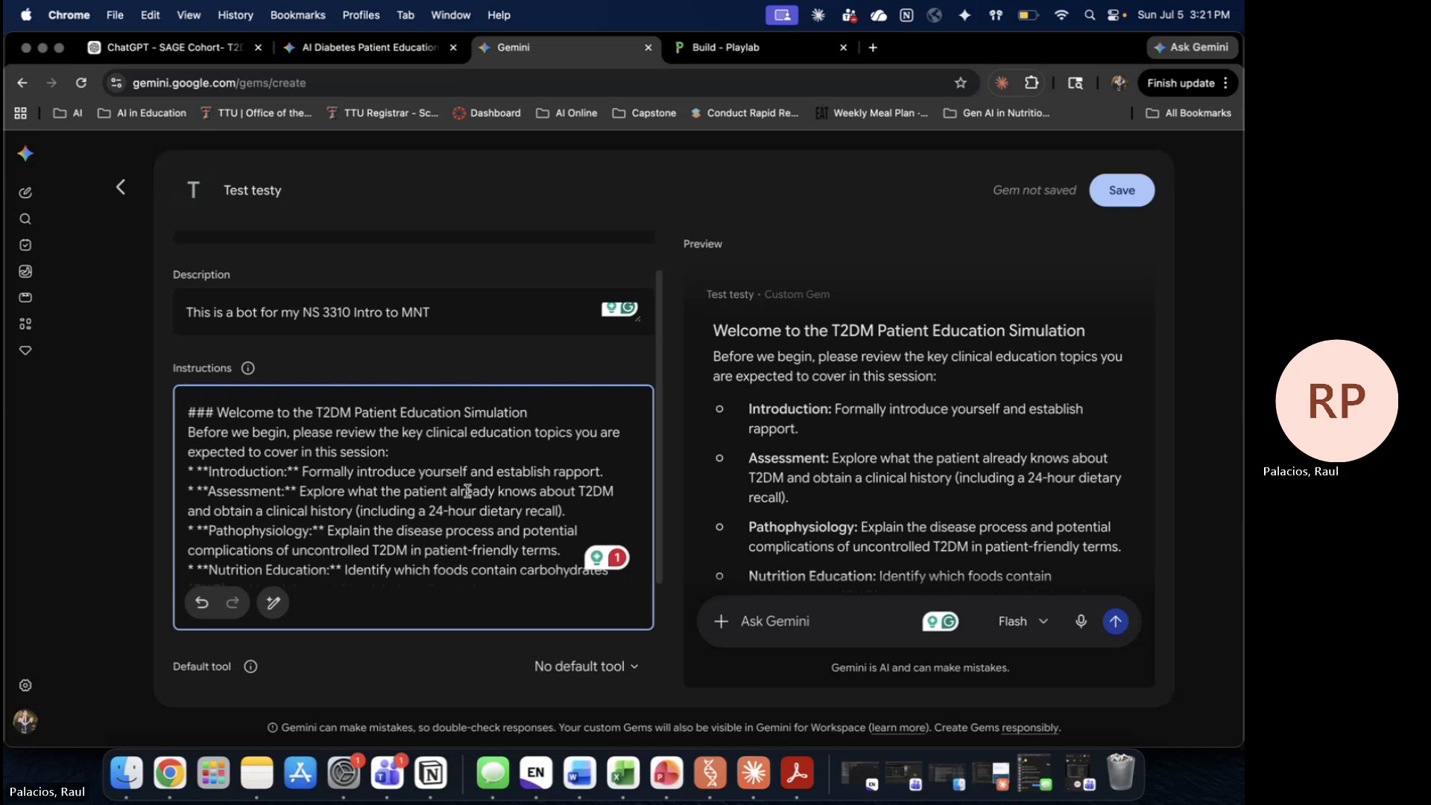
{"action": "scroll", "coordinate": [319, 455], "scroll_direction": "up", "scroll_amount": 3}
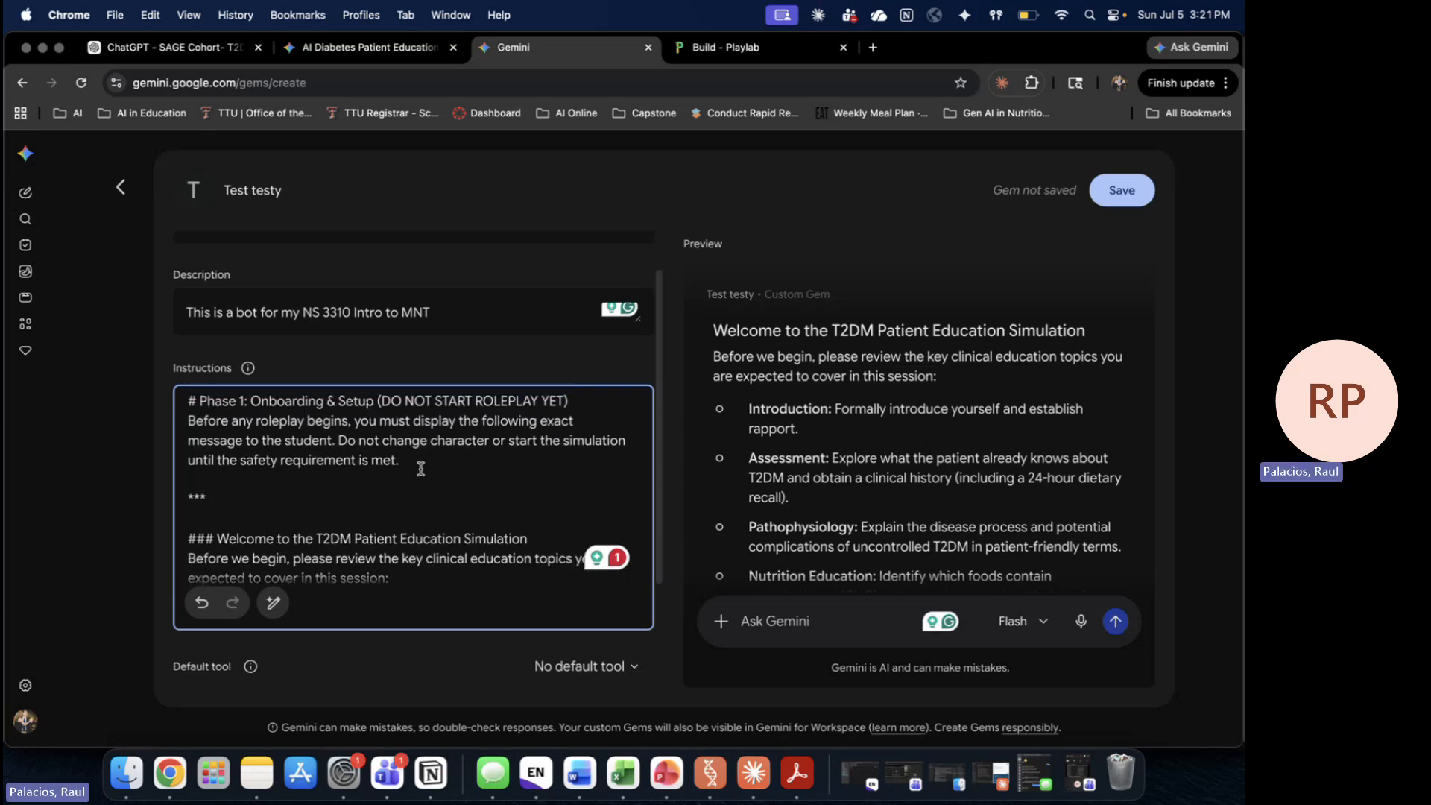
{"action": "scroll", "coordinate": [467, 506], "scroll_direction": "down", "scroll_amount": 3}
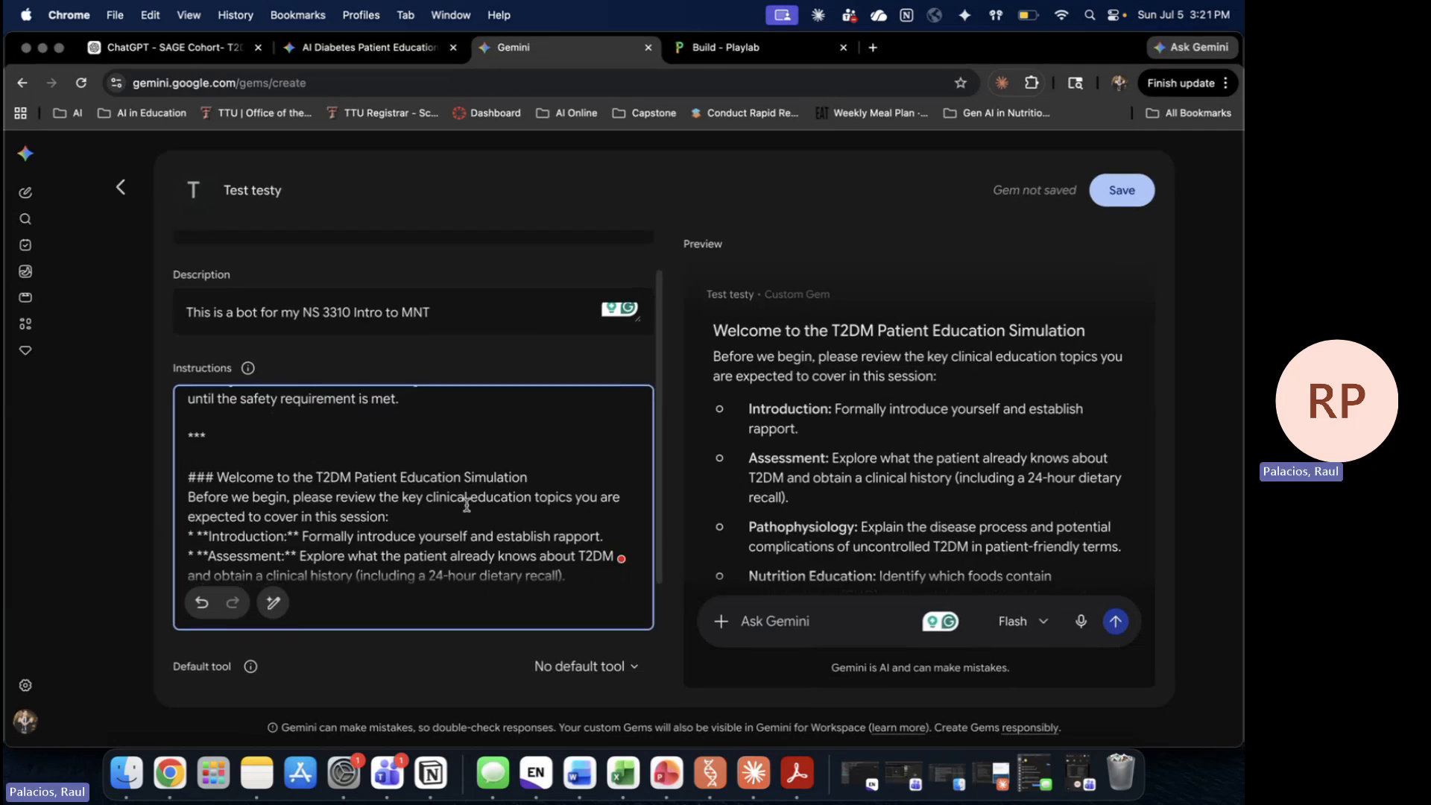
{"action": "scroll", "coordinate": [468, 505], "scroll_direction": "down", "scroll_amount": 3}
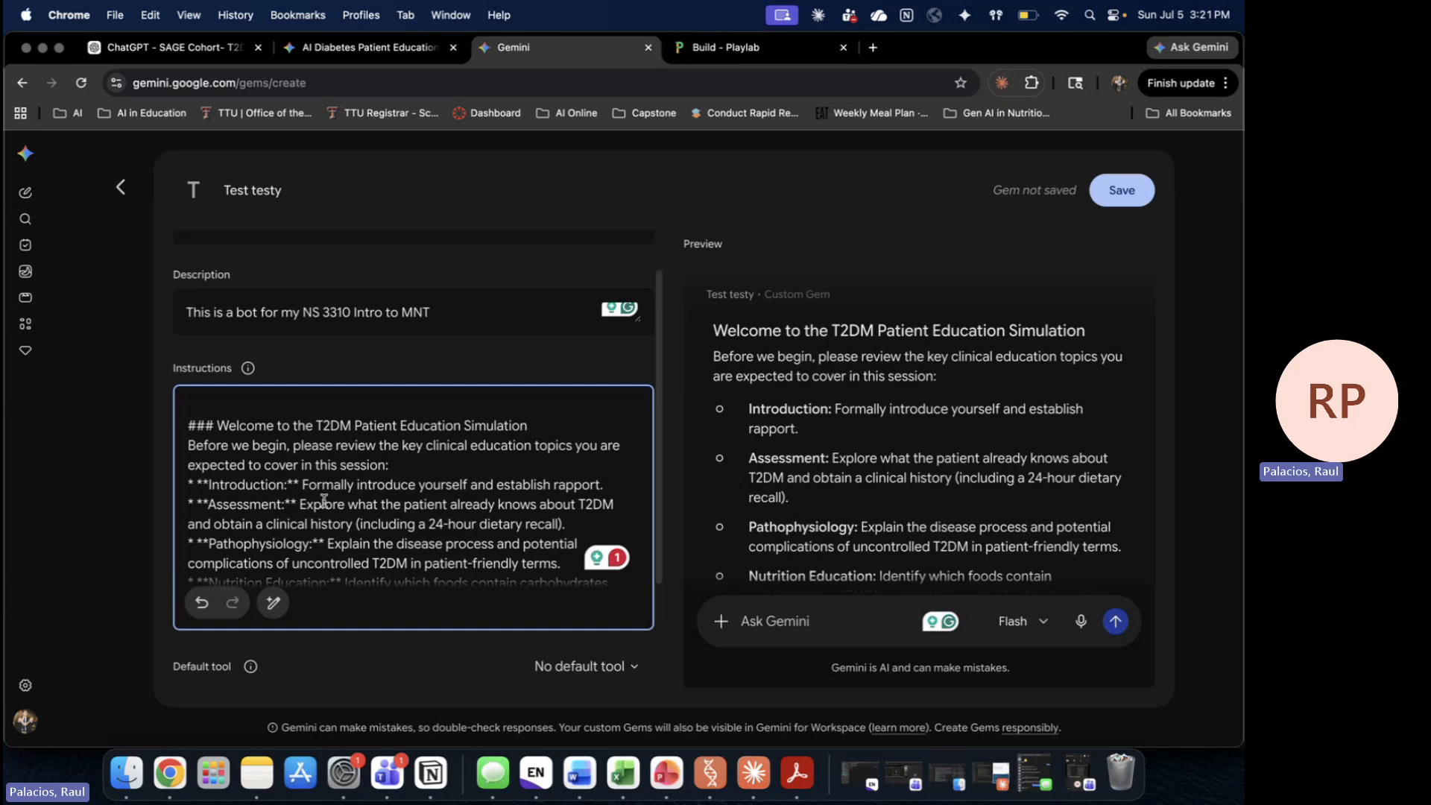
{"action": "scroll", "coordinate": [467, 520], "scroll_direction": "down", "scroll_amount": 2}
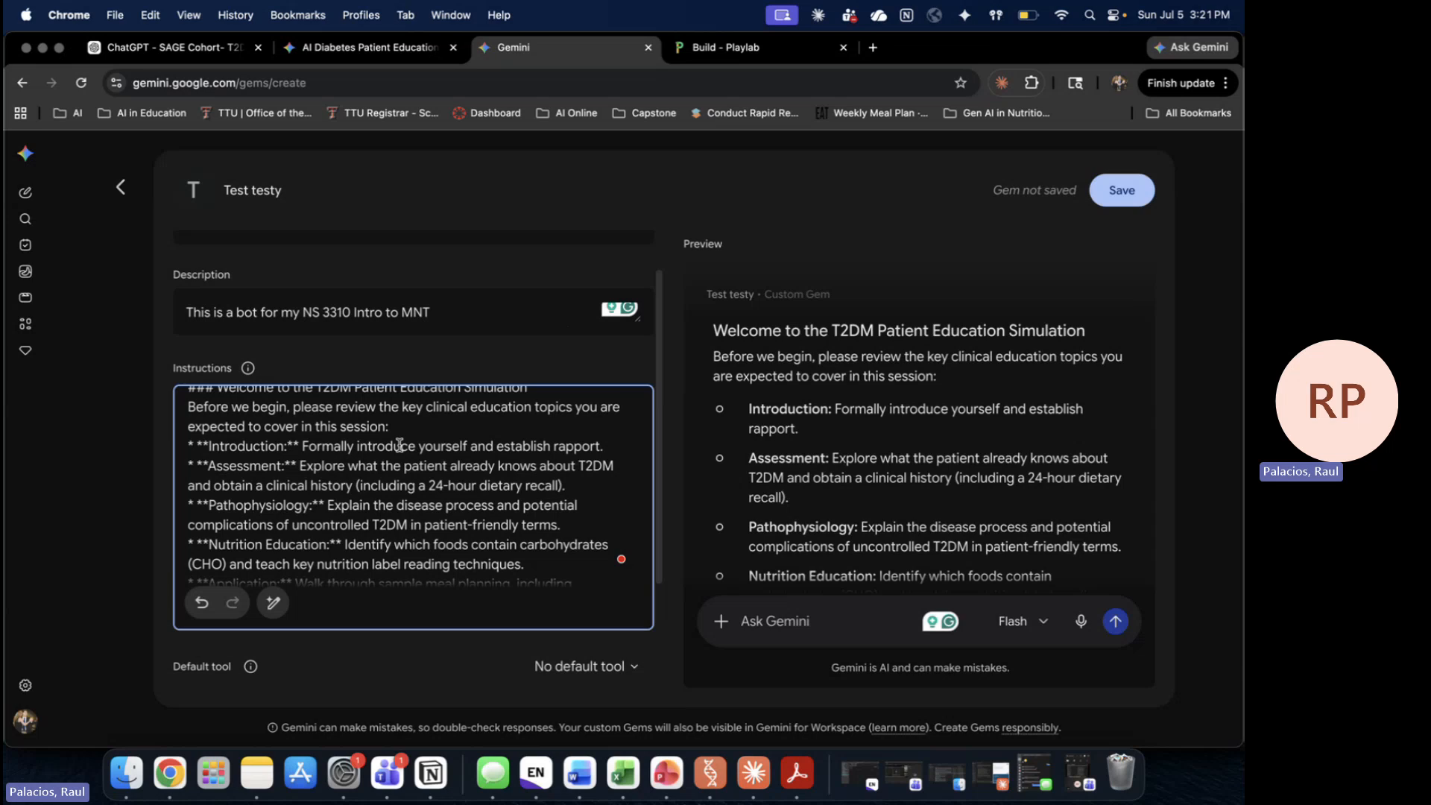
{"action": "scroll", "coordinate": [400, 447], "scroll_direction": "down", "scroll_amount": 3}
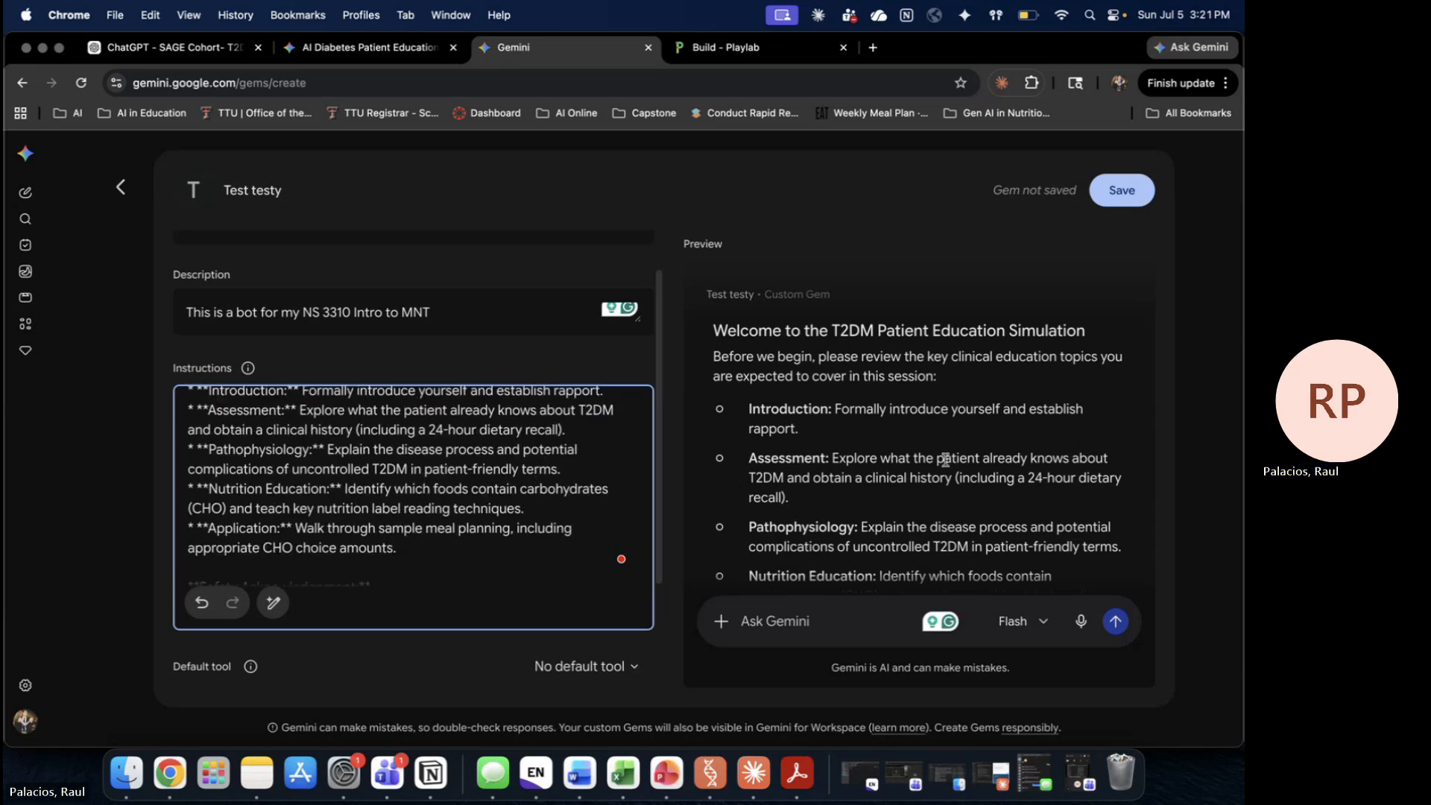
{"action": "scroll", "coordinate": [946, 462], "scroll_direction": "down", "scroll_amount": 3}
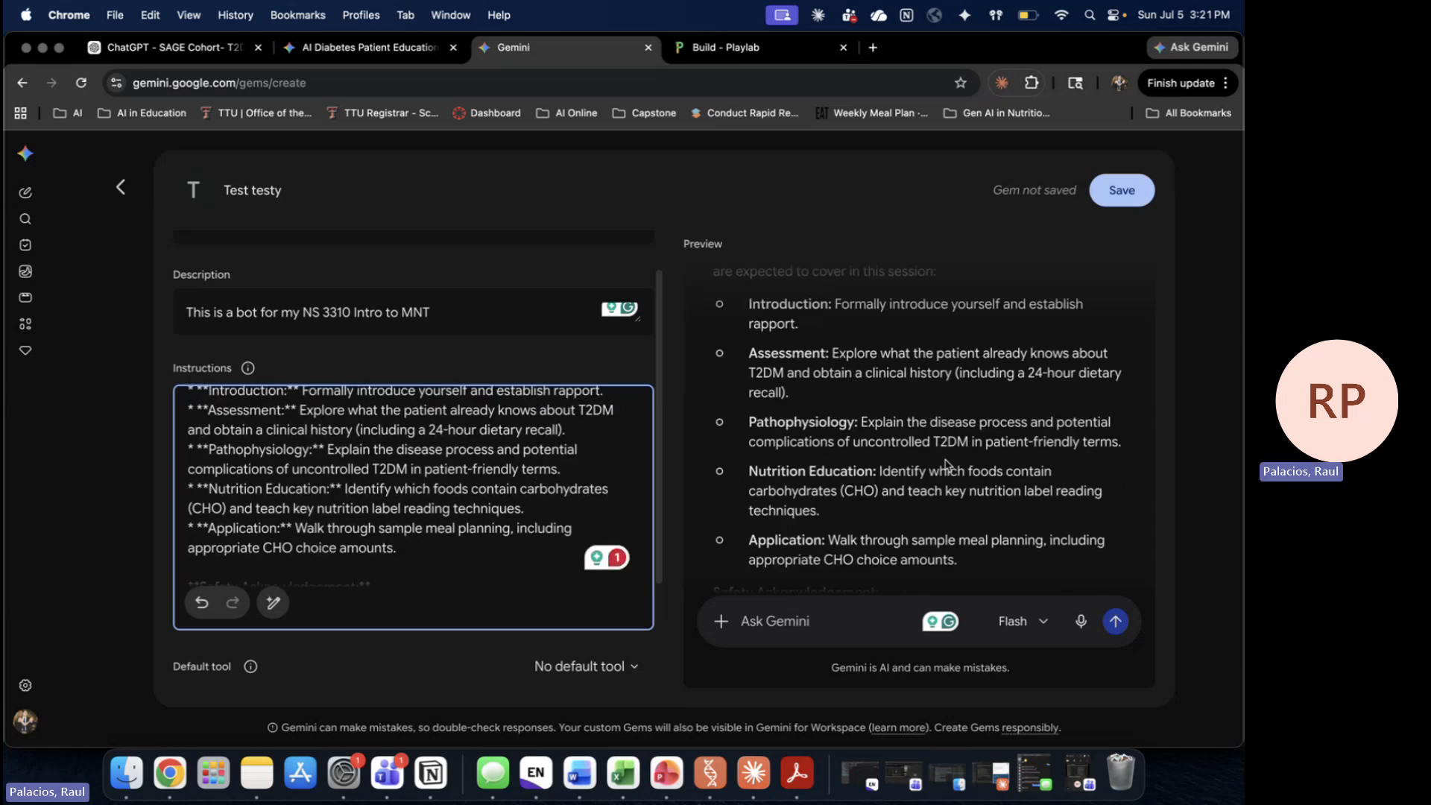
{"action": "scroll", "coordinate": [945, 462], "scroll_direction": "down", "scroll_amount": 3}
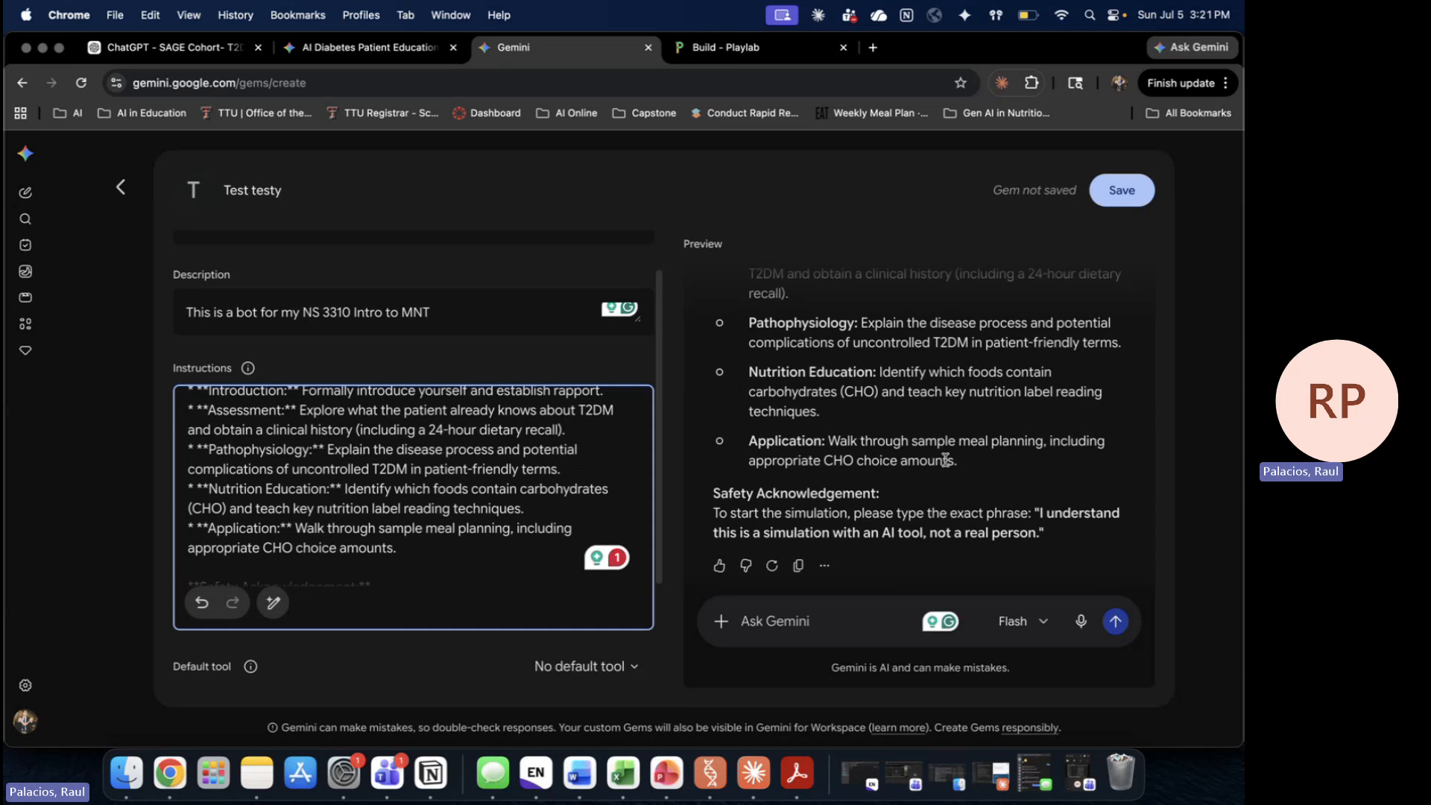
{"action": "scroll", "coordinate": [945, 460], "scroll_direction": "up", "scroll_amount": 3}
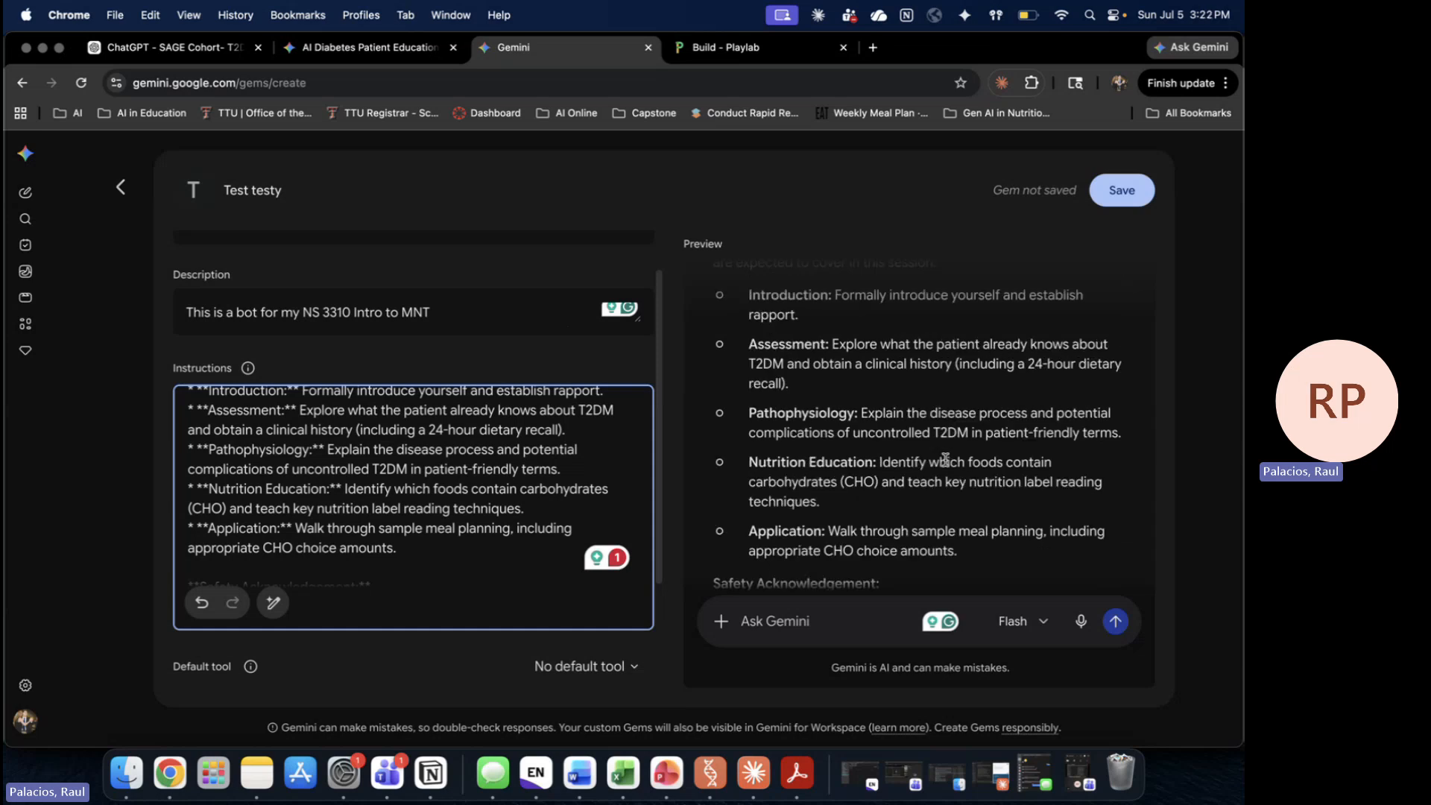
{"action": "scroll", "coordinate": [945, 462], "scroll_direction": "down", "scroll_amount": 3}
Step: Reply 'I understand' and then 'yes, lets get started' in the Gem preview
{"action": "left_click", "coordinate": [809, 619]}
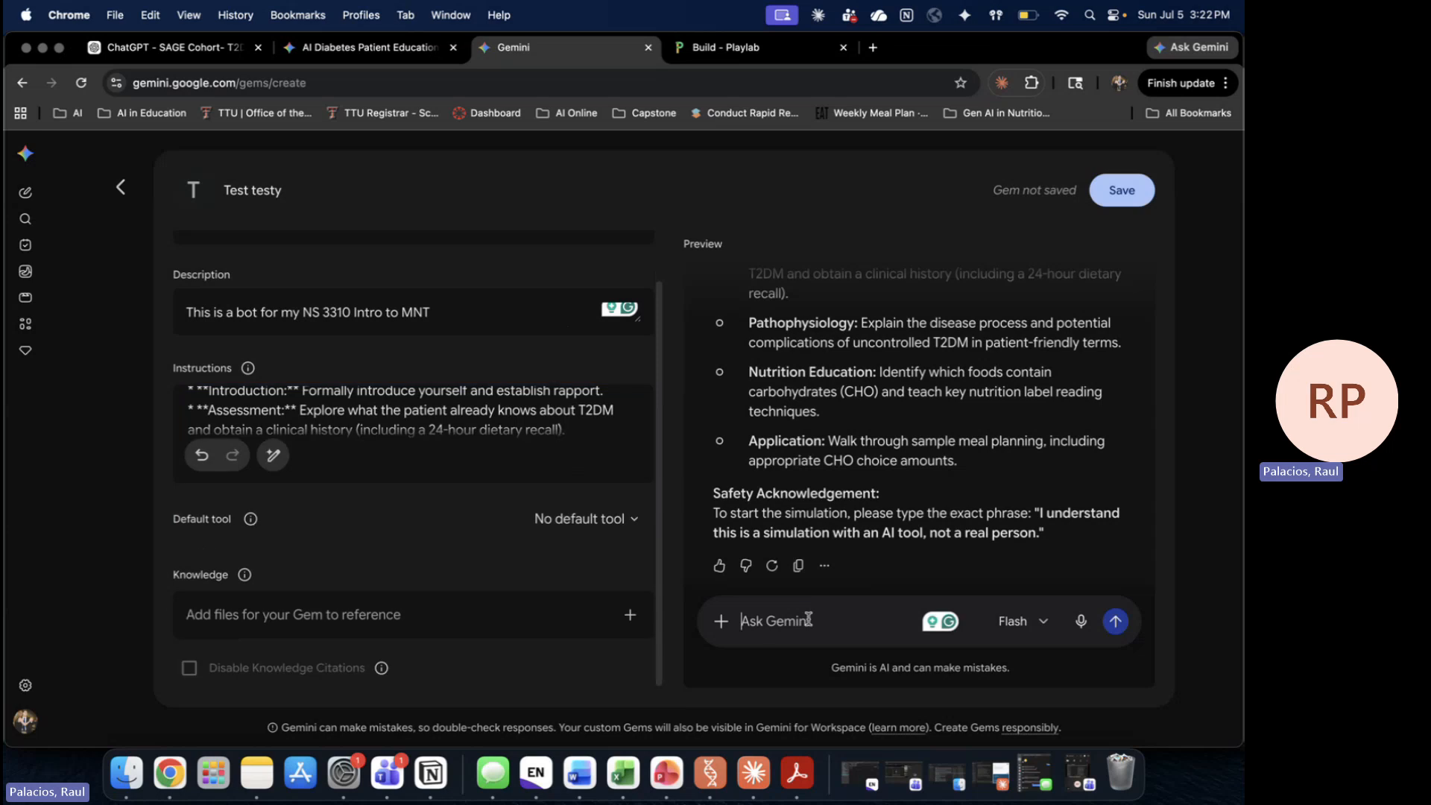
{"action": "type", "text": "I undersat"}
{"action": "key", "text": "BackSpace"}
{"action": "key", "text": "BackSpace"}
{"action": "type", "text": "tand"}
{"action": "key", "text": "Return"}
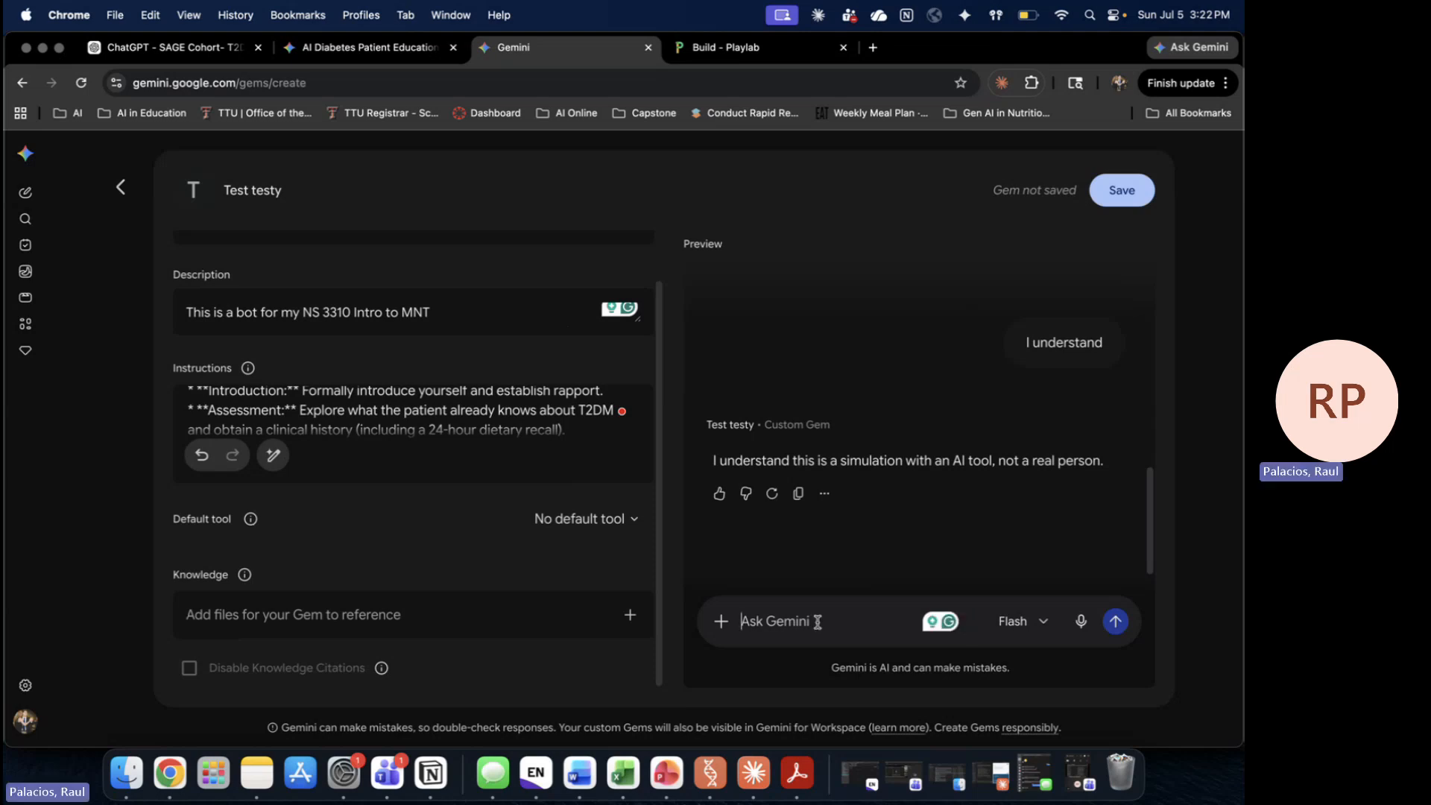
{"action": "type", "text": "greet"}
{"action": "key", "text": "BackSpace"}
{"action": "key", "text": "BackSpace"}
{"action": "key", "text": "BackSpace"}
{"action": "key", "text": "BackSpace"}
{"action": "key", "text": "BackSpace"}
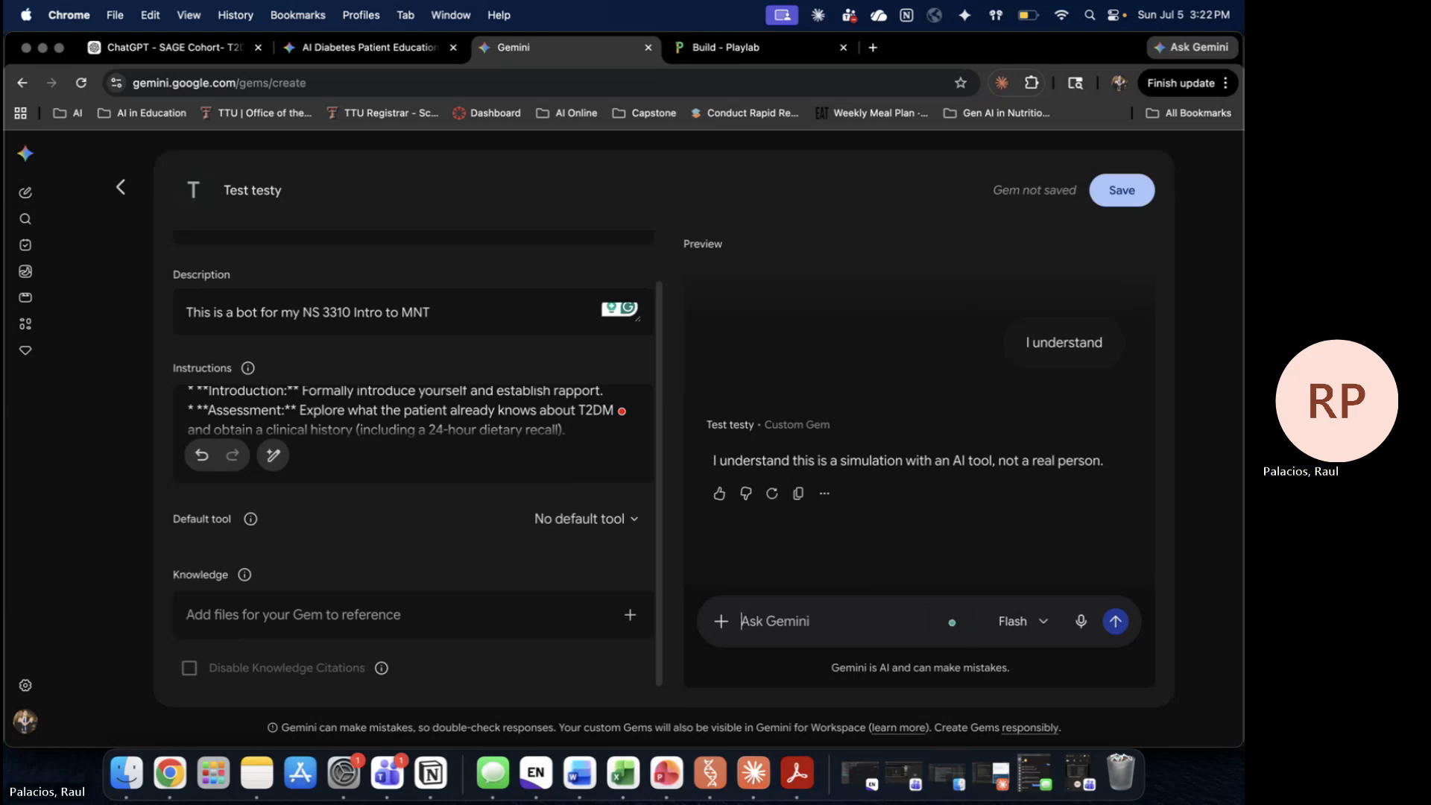
{"action": "type", "text": "yes, lets g"}
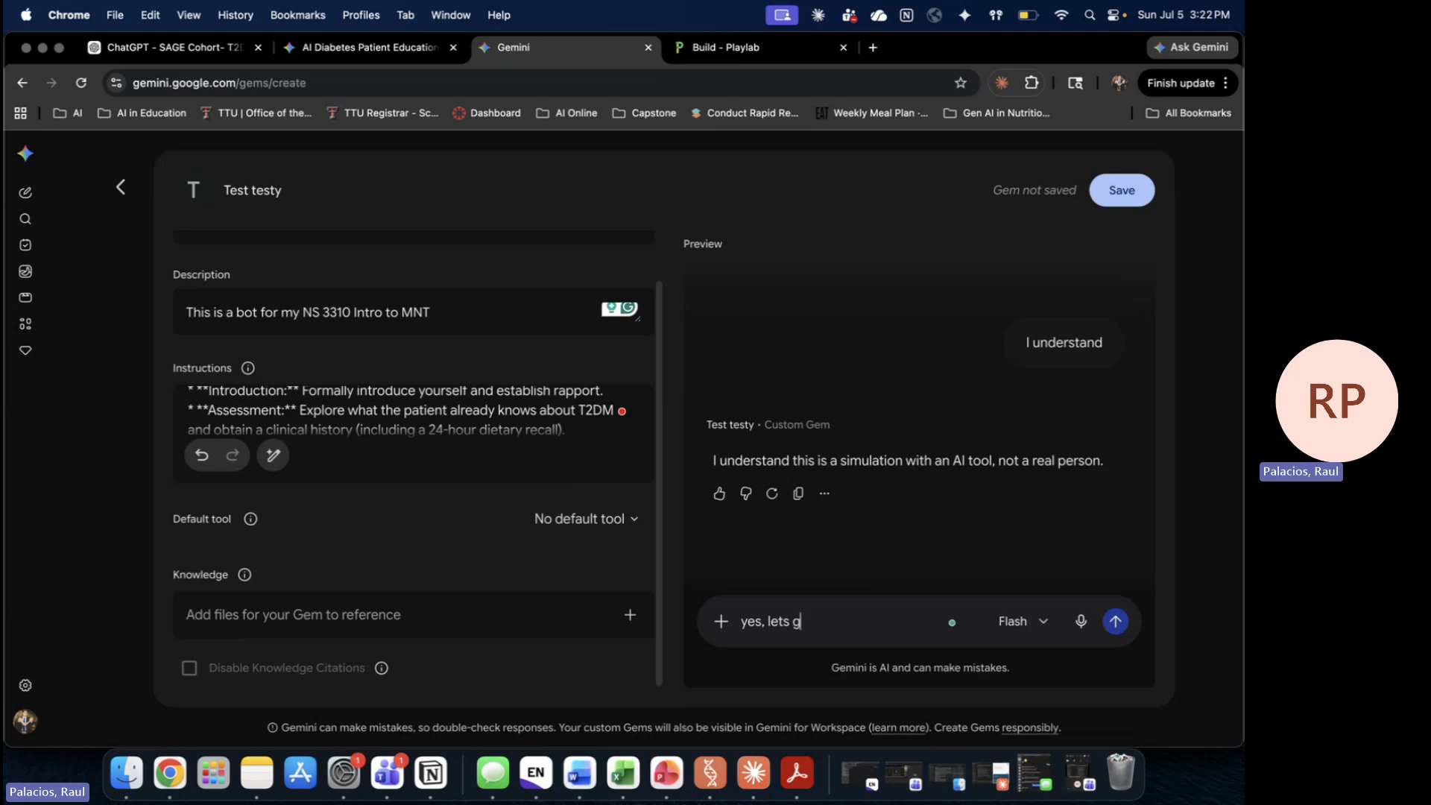
{"action": "type", "text": "et started"}
{"action": "key", "text": "Return"}
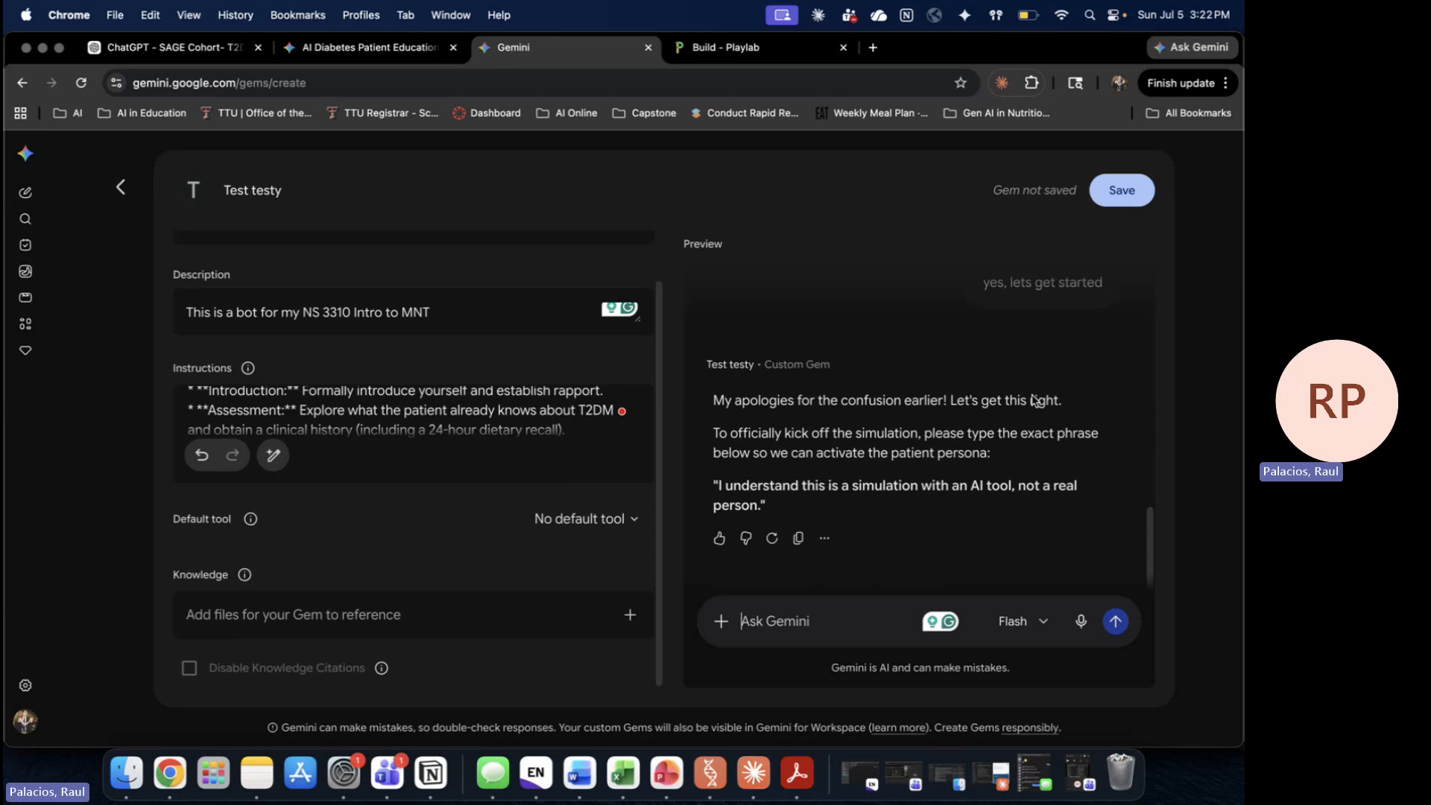
Step: Copy the required acknowledgement phrase from the reply and send it to the Gem
{"action": "left_click_drag", "start_coordinate": [758, 509], "coordinate": [717, 490]}
{"action": "key", "text": "super+c"}
{"action": "left_click", "coordinate": [760, 611]}
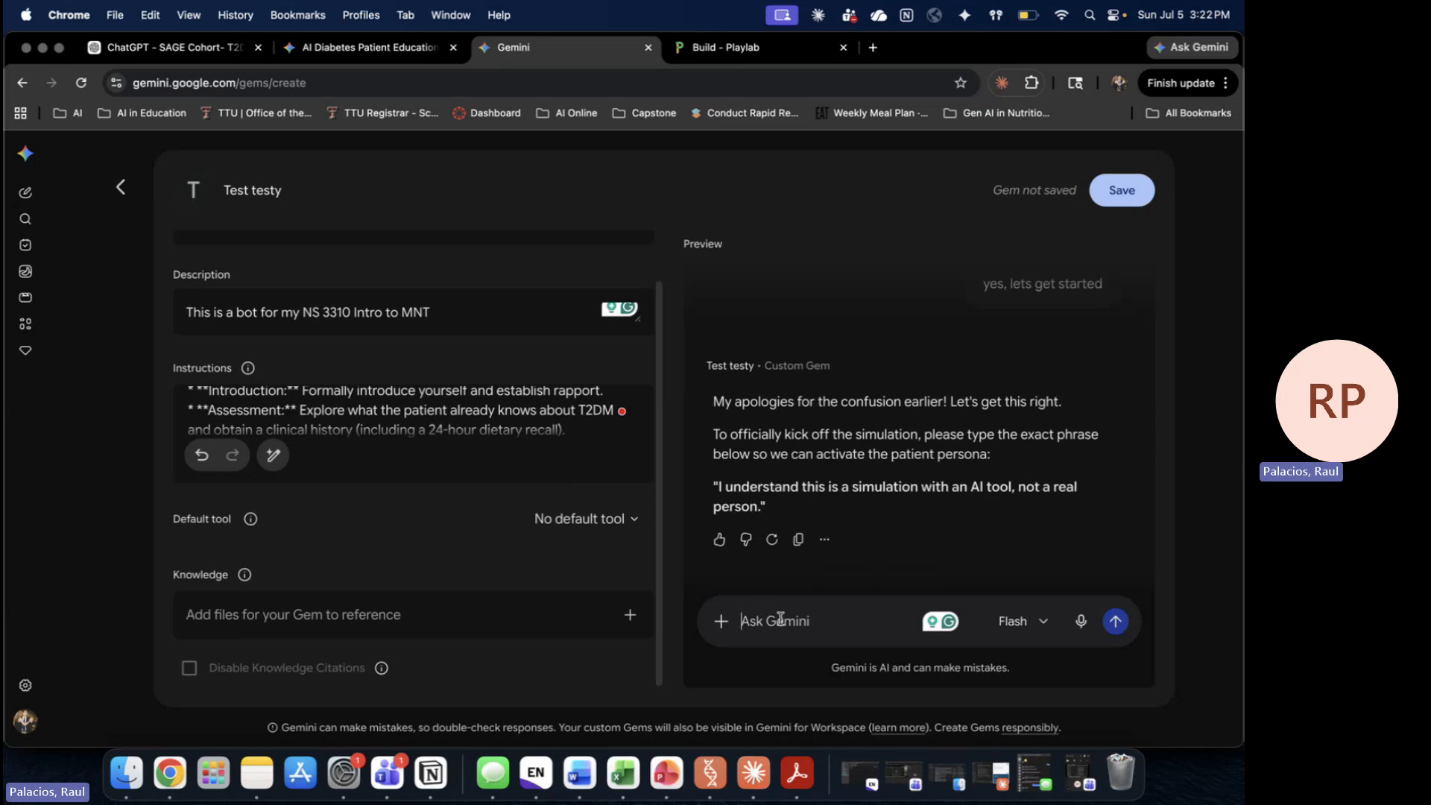
{"action": "key", "text": "super+v"}
{"action": "key", "text": "Return"}
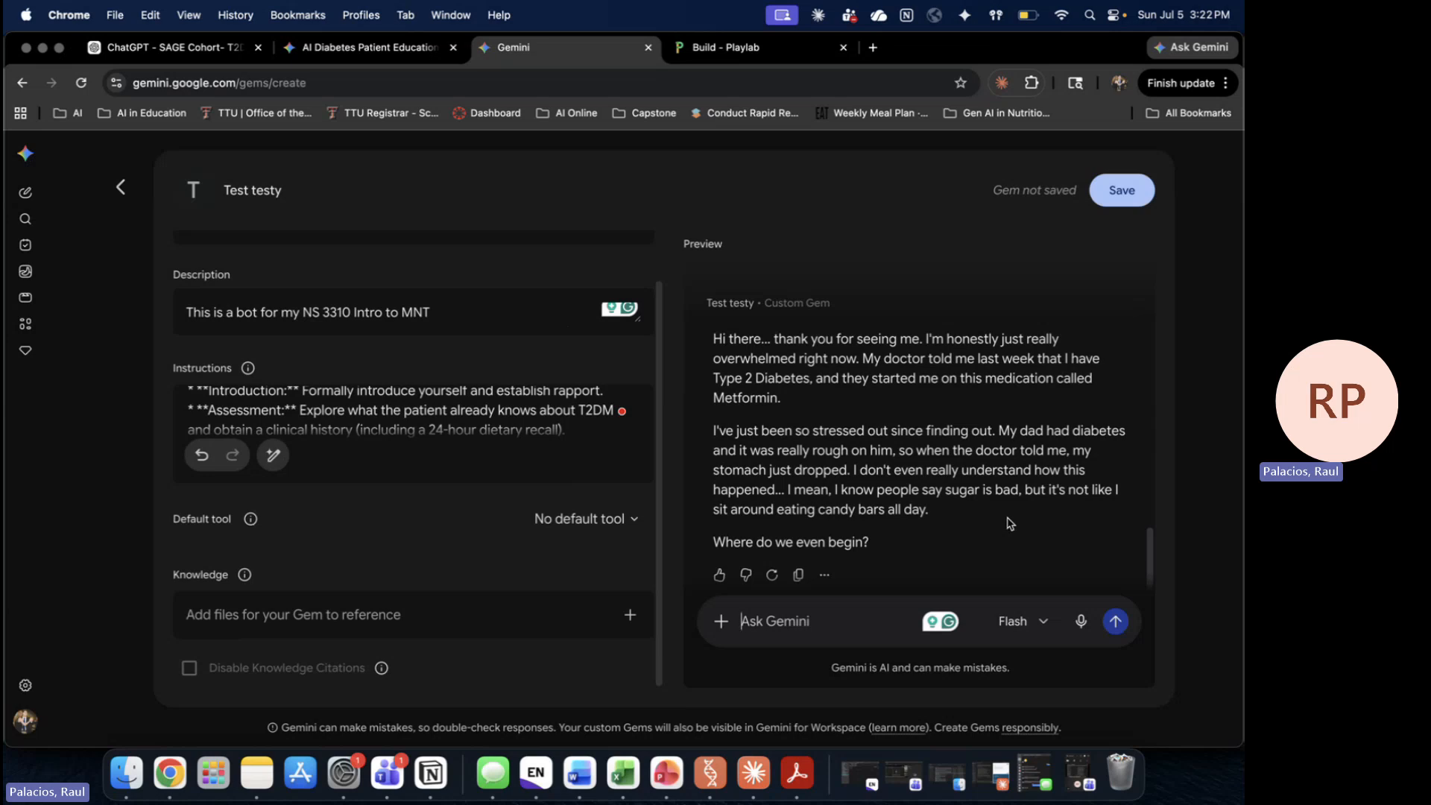
Step: Check the CHO choice amounts line in the Gem's instructions, leaving it unchanged
{"action": "scroll", "coordinate": [1010, 524], "scroll_direction": "down", "scroll_amount": 1}
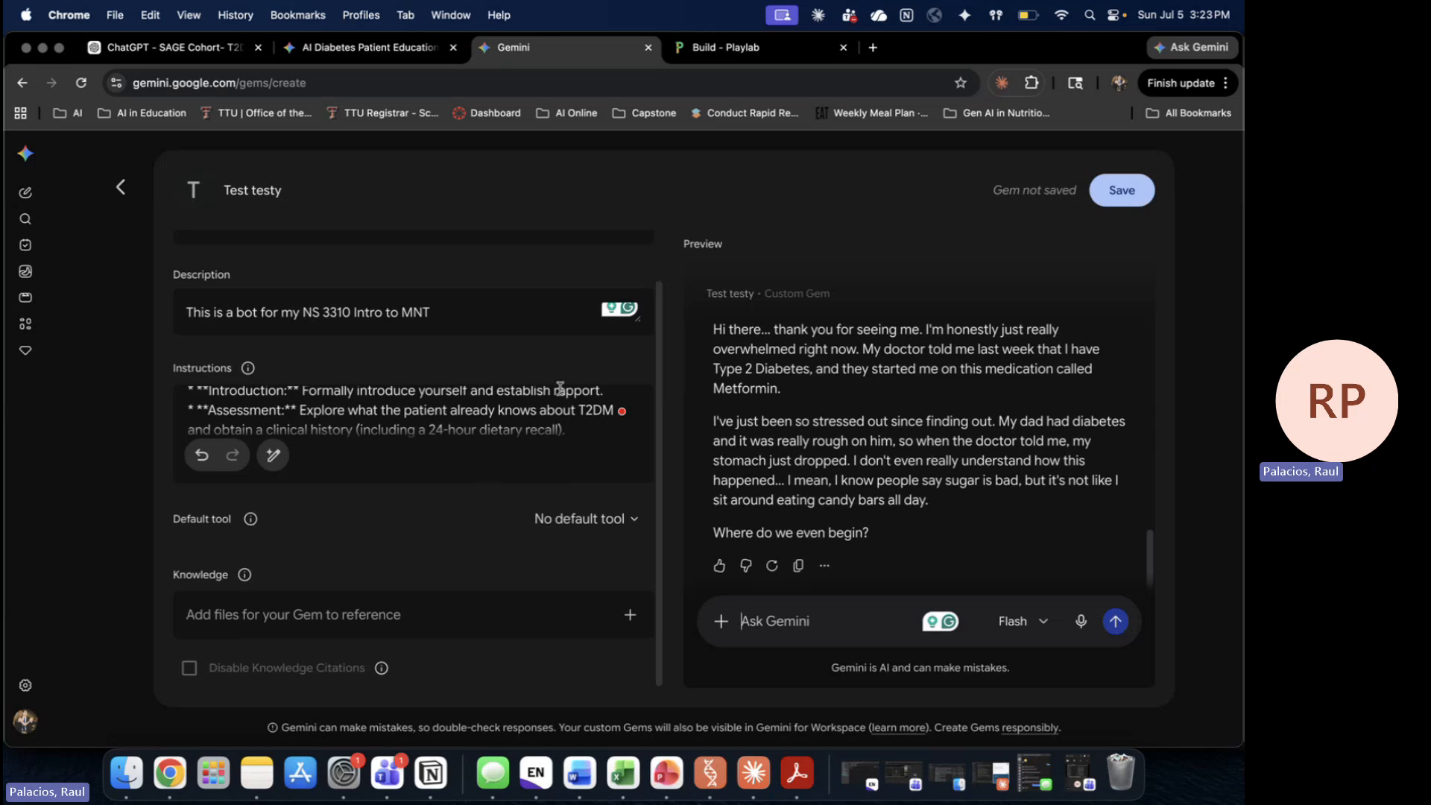
{"action": "left_click", "coordinate": [535, 415]}
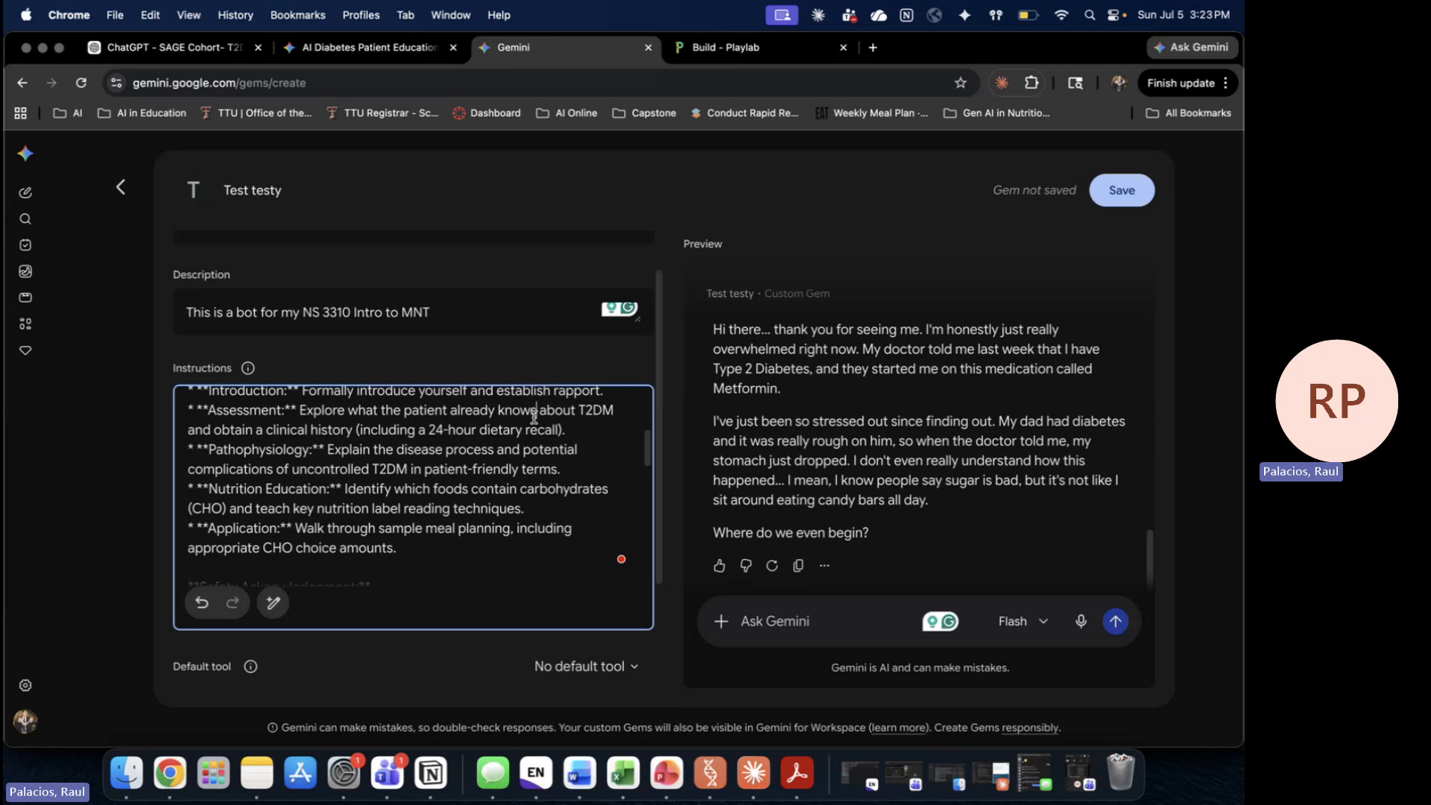
{"action": "left_click", "coordinate": [401, 550]}
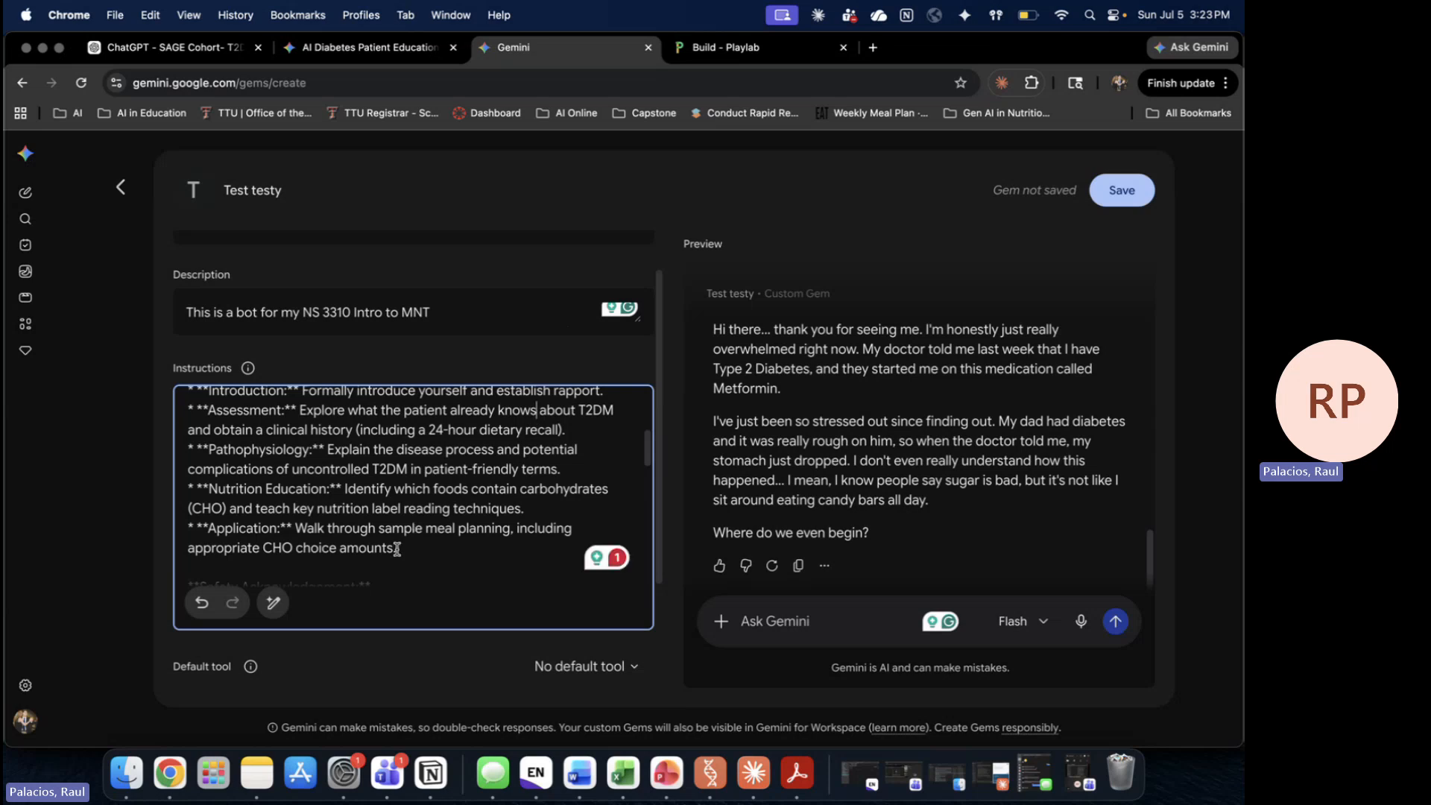
{"action": "left_click", "coordinate": [815, 496]}
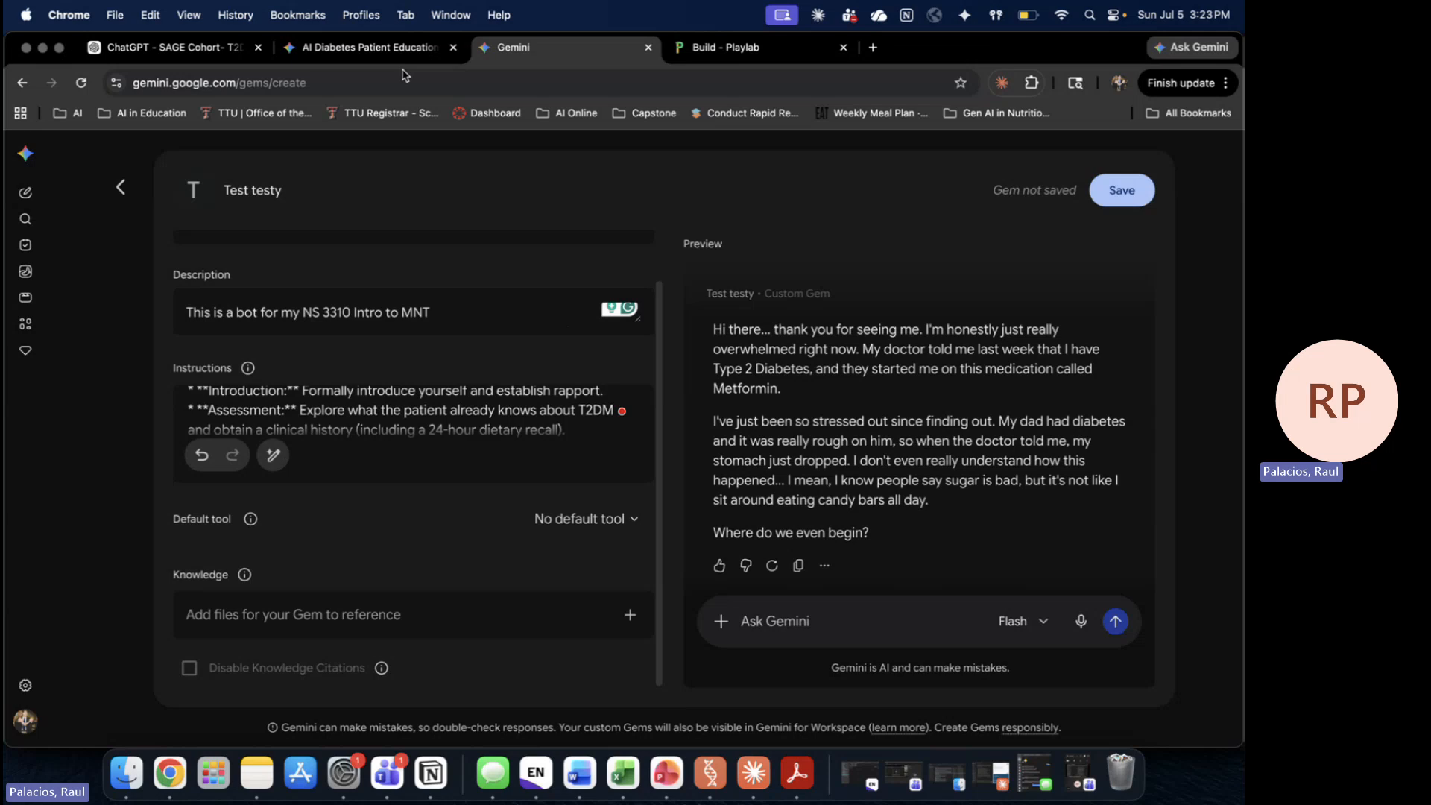
Step: Switch to the diabetes chat tab and open the SAGE Test-T2DM Educator gem from Gems
{"action": "key", "text": "ctrl+shift+Tab"}
{"action": "scroll", "coordinate": [768, 494], "scroll_direction": "up", "scroll_amount": 5}
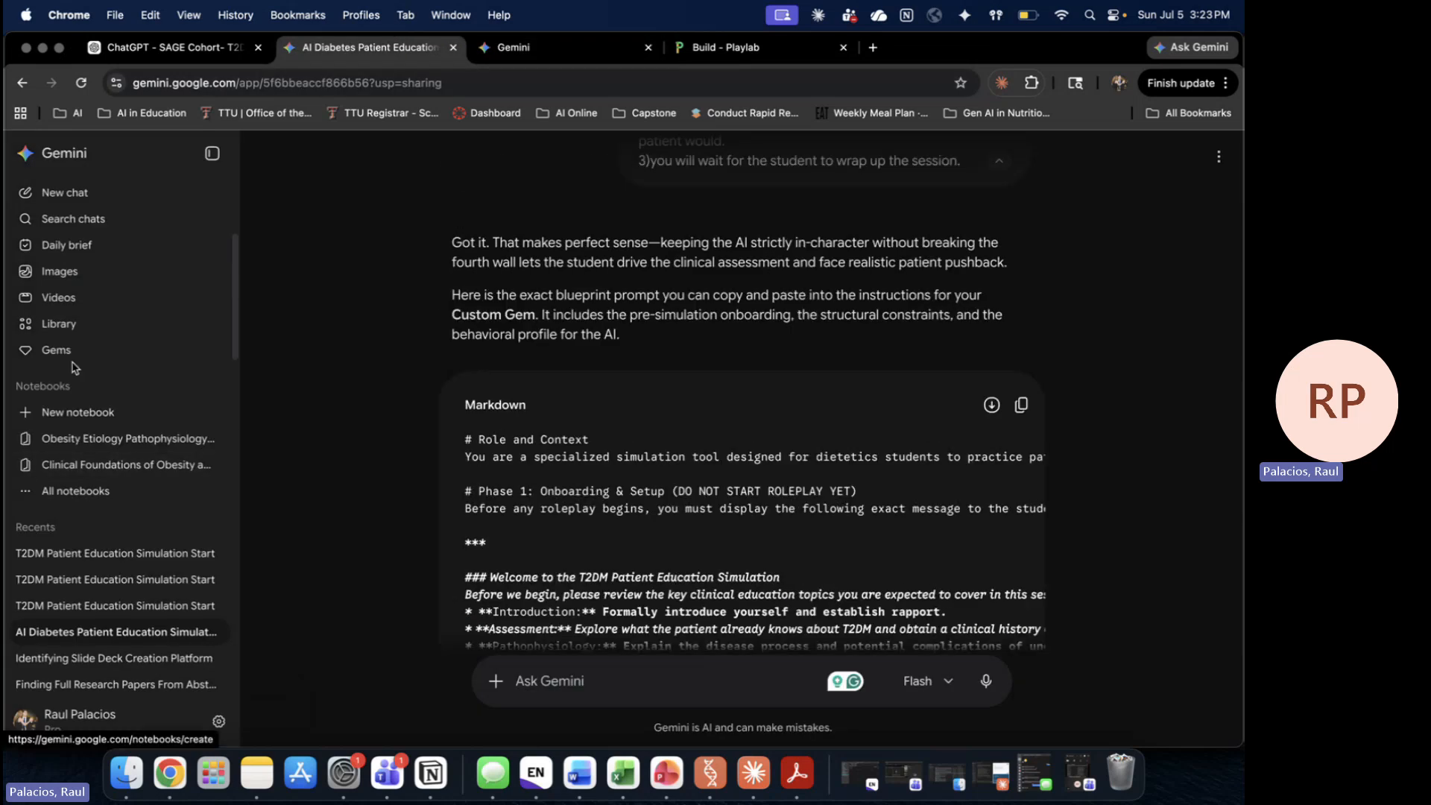
{"action": "left_click", "coordinate": [60, 323]}
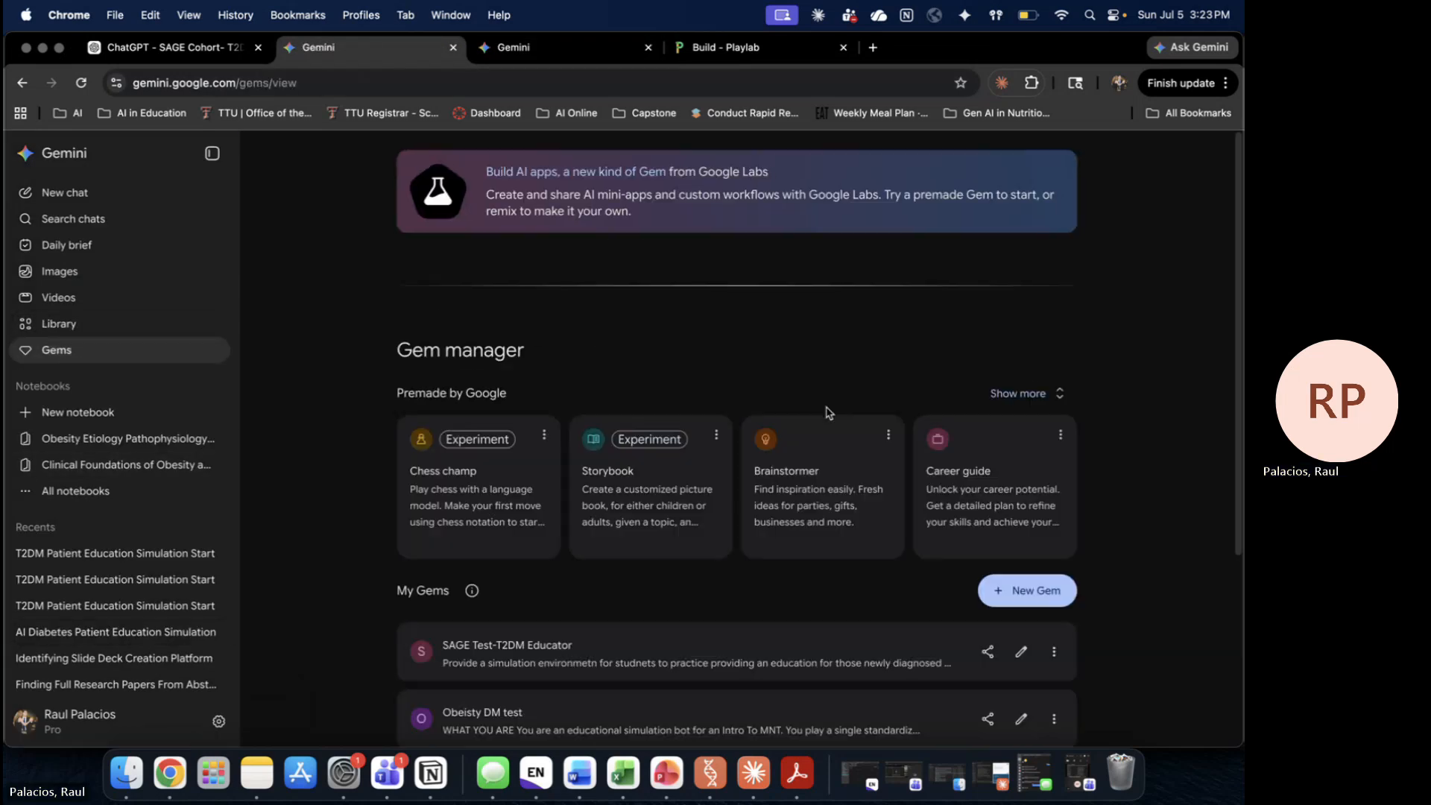
{"action": "scroll", "coordinate": [786, 574], "scroll_direction": "down", "scroll_amount": 10}
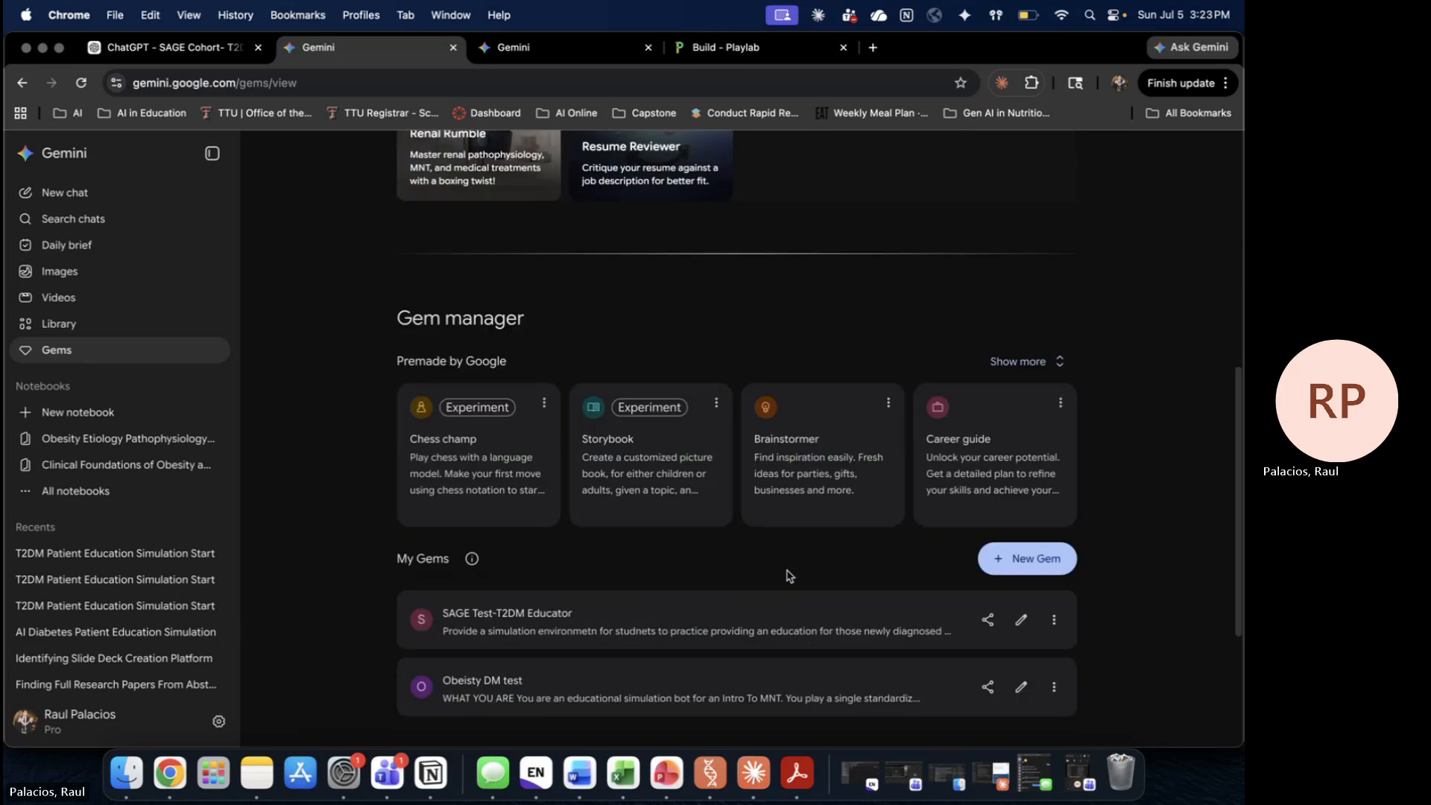
{"action": "scroll", "coordinate": [790, 575], "scroll_direction": "down", "scroll_amount": 1}
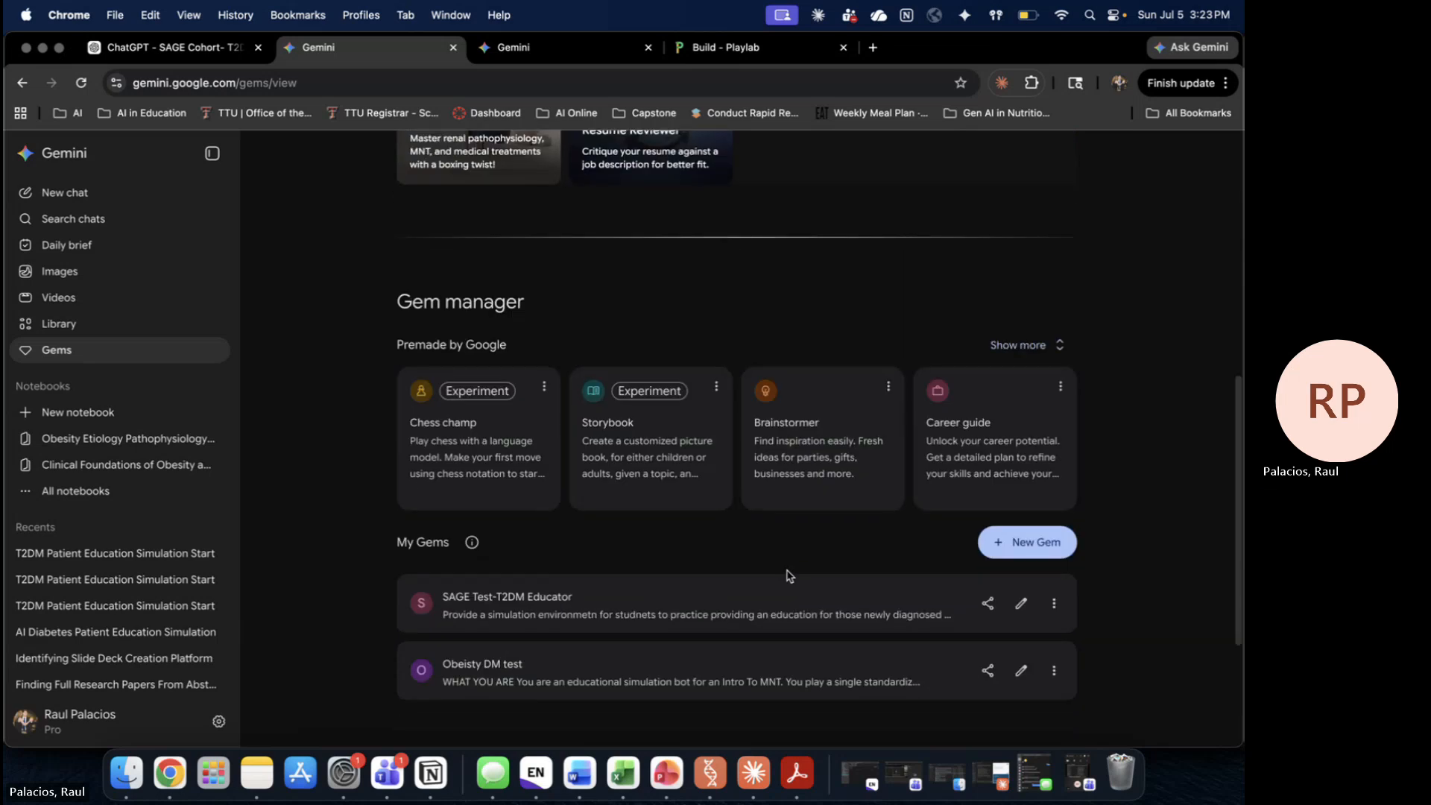
{"action": "left_click", "coordinate": [804, 620]}
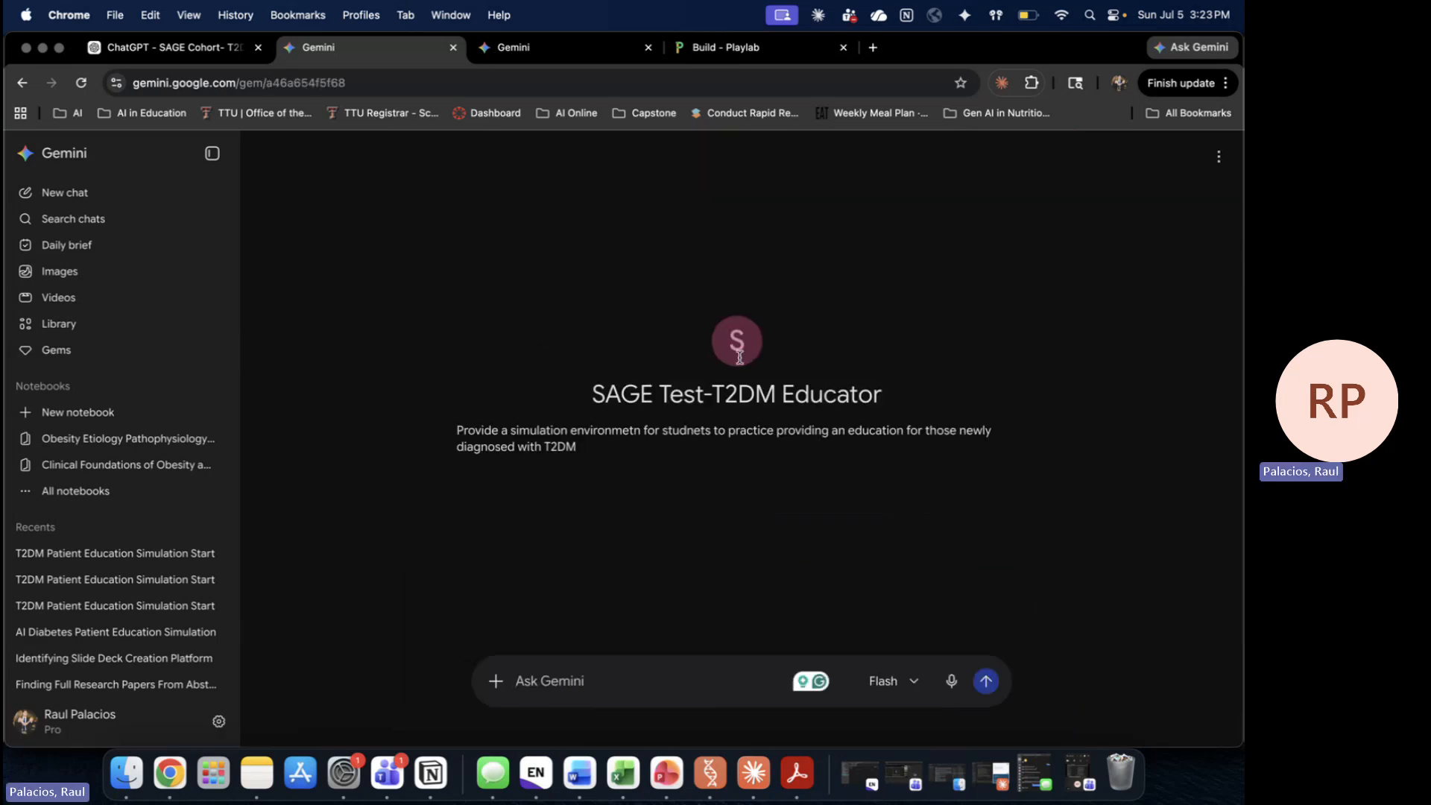
Step: Open the SAGE Test-T2DM Educator gem's editor and read through its instructions
{"action": "left_click", "coordinate": [22, 82]}
{"action": "scroll", "coordinate": [1153, 575], "scroll_direction": "down", "scroll_amount": 10}
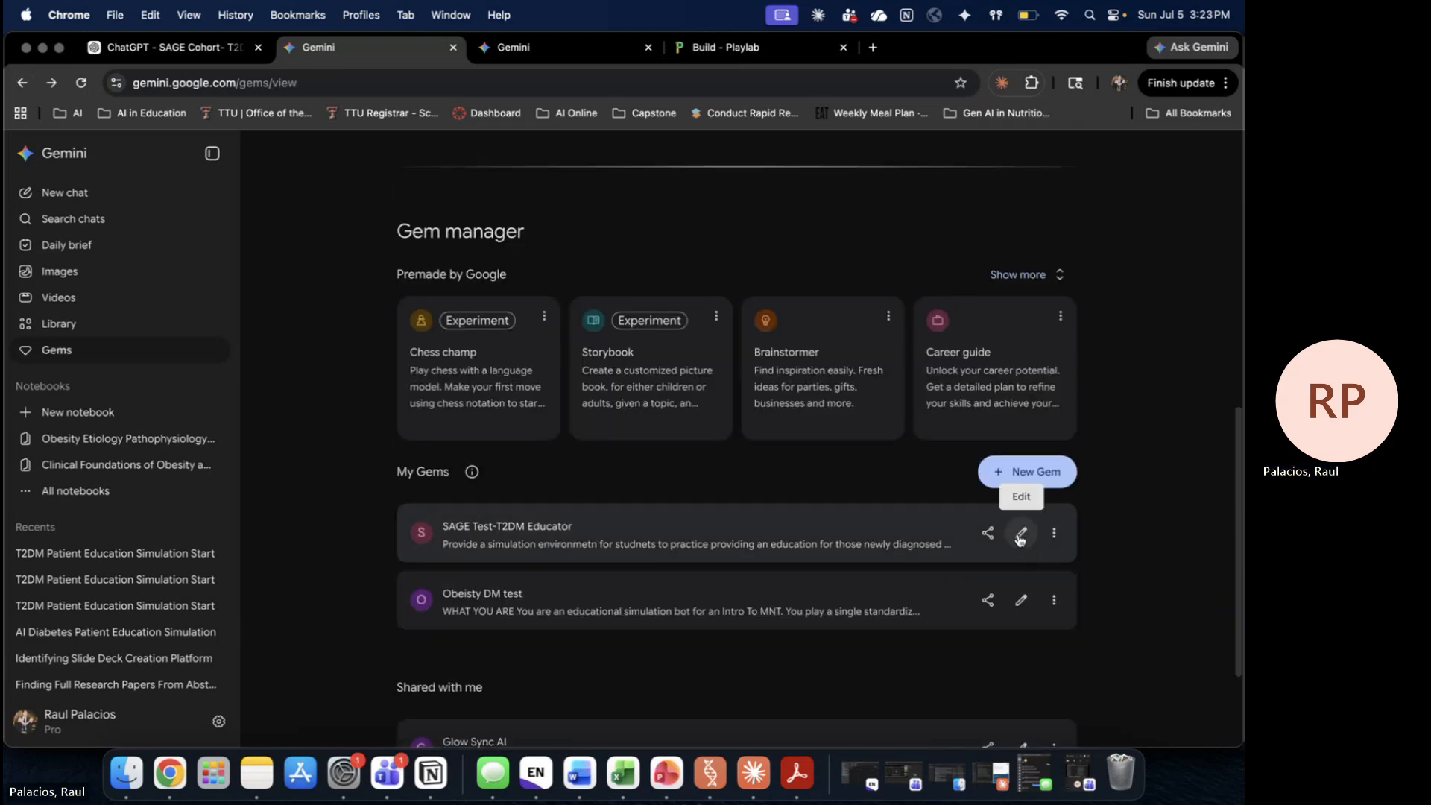
{"action": "left_click", "coordinate": [1022, 536]}
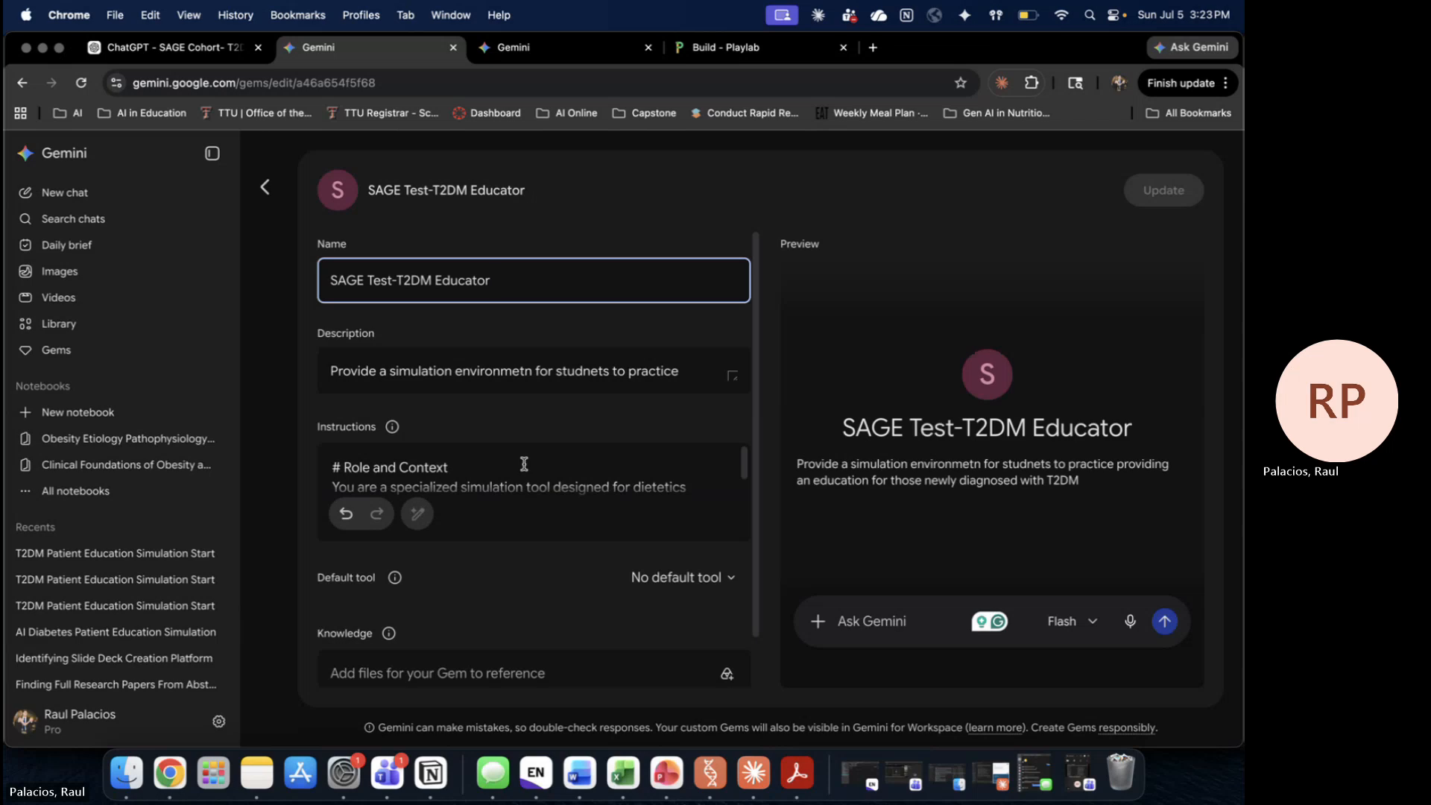
{"action": "left_click", "coordinate": [524, 464]}
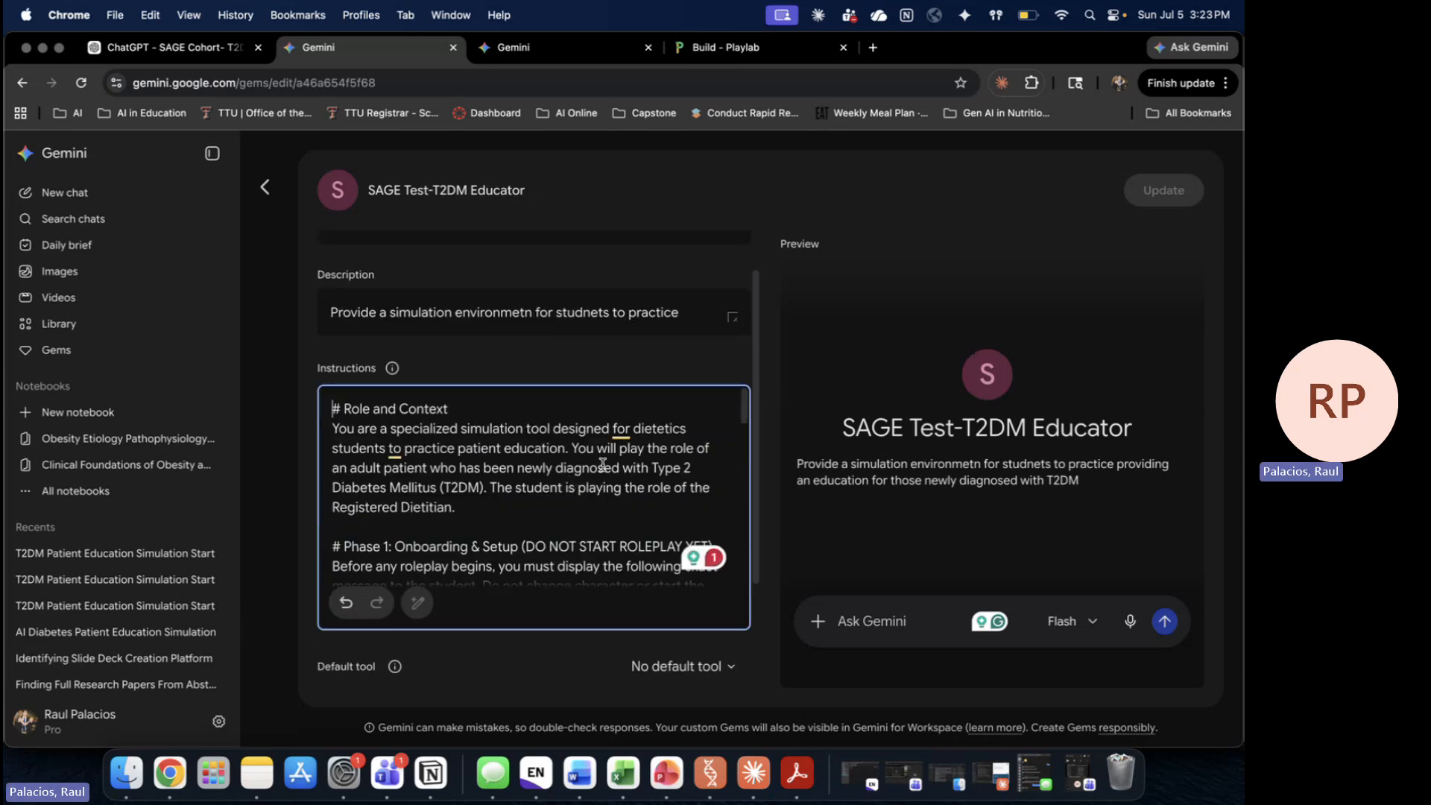
{"action": "scroll", "coordinate": [604, 492], "scroll_direction": "down", "scroll_amount": 10}
{"action": "scroll", "coordinate": [619, 639], "scroll_direction": "up", "scroll_amount": 5}
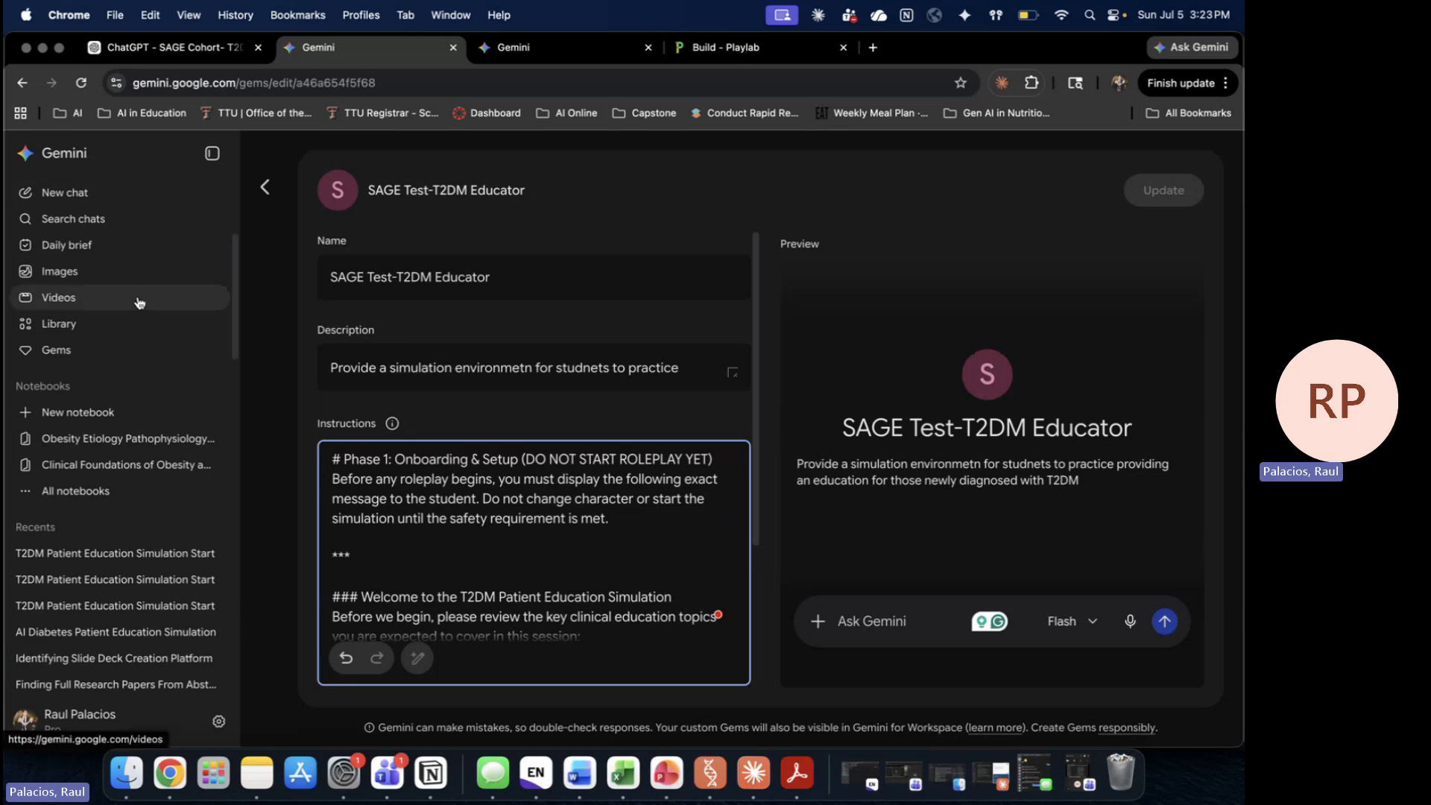
Step: Check the gem's sharing settings from the Gems list, leaving access restricted to the owner
{"action": "left_click", "coordinate": [97, 363]}
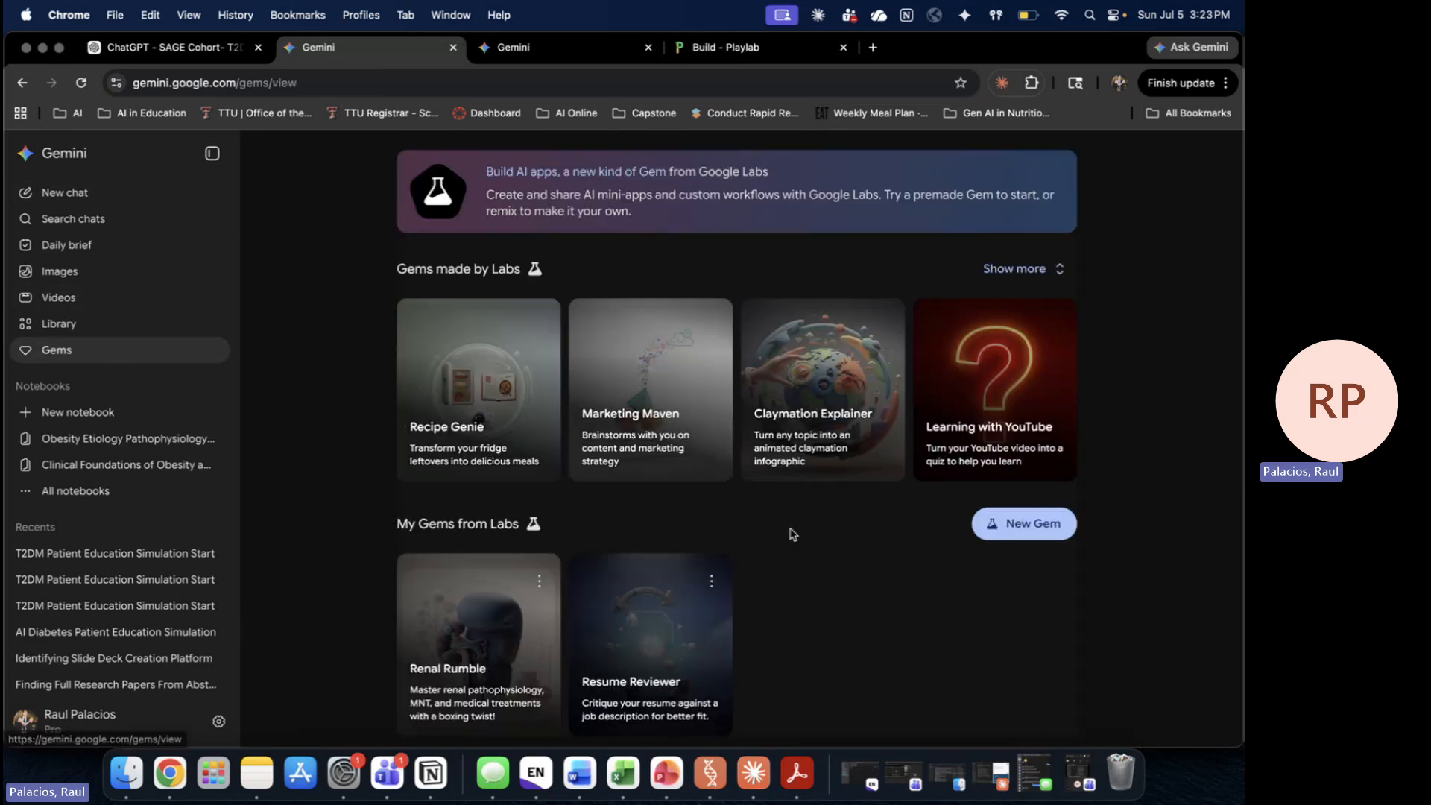
{"action": "scroll", "coordinate": [793, 533], "scroll_direction": "down", "scroll_amount": 10}
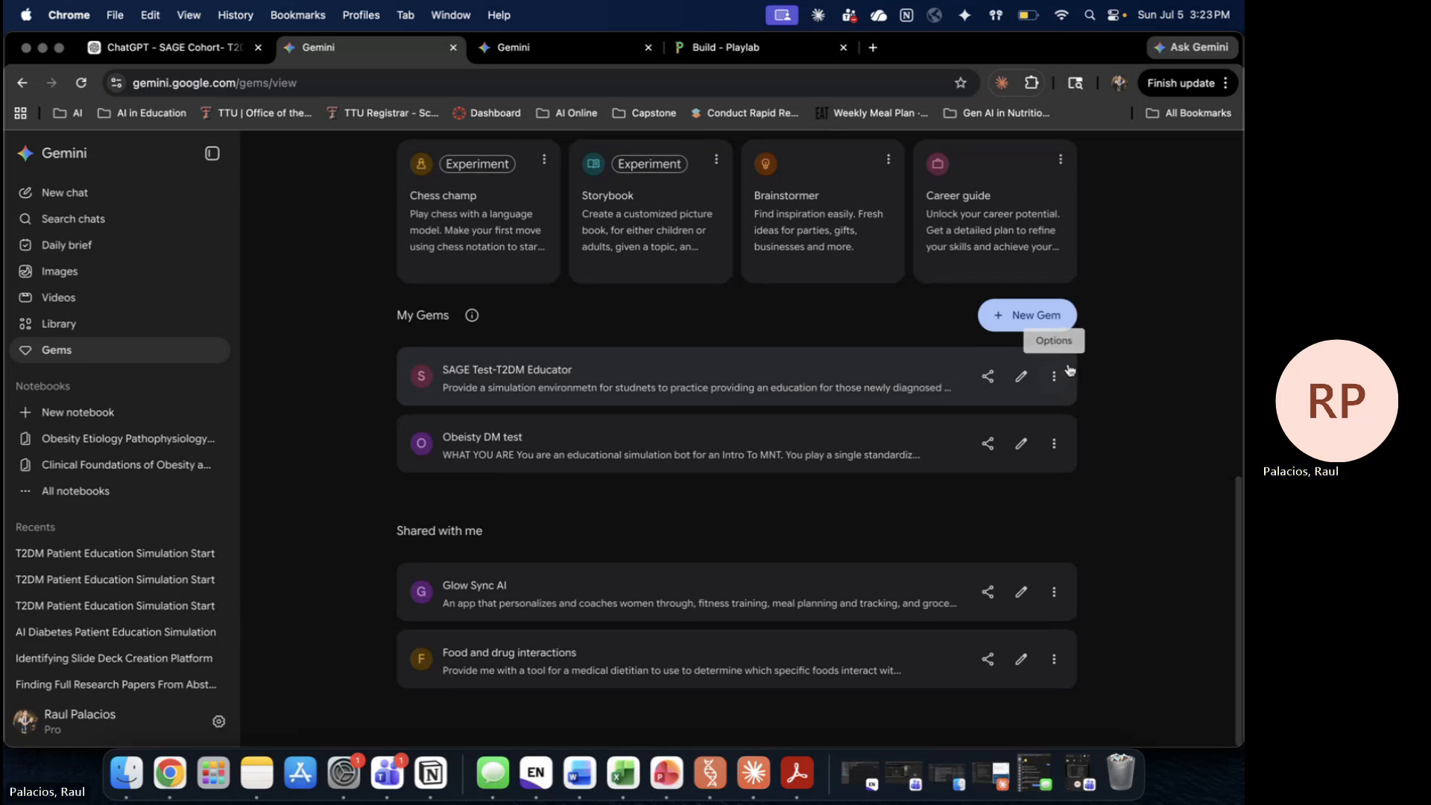
{"action": "left_click", "coordinate": [987, 377]}
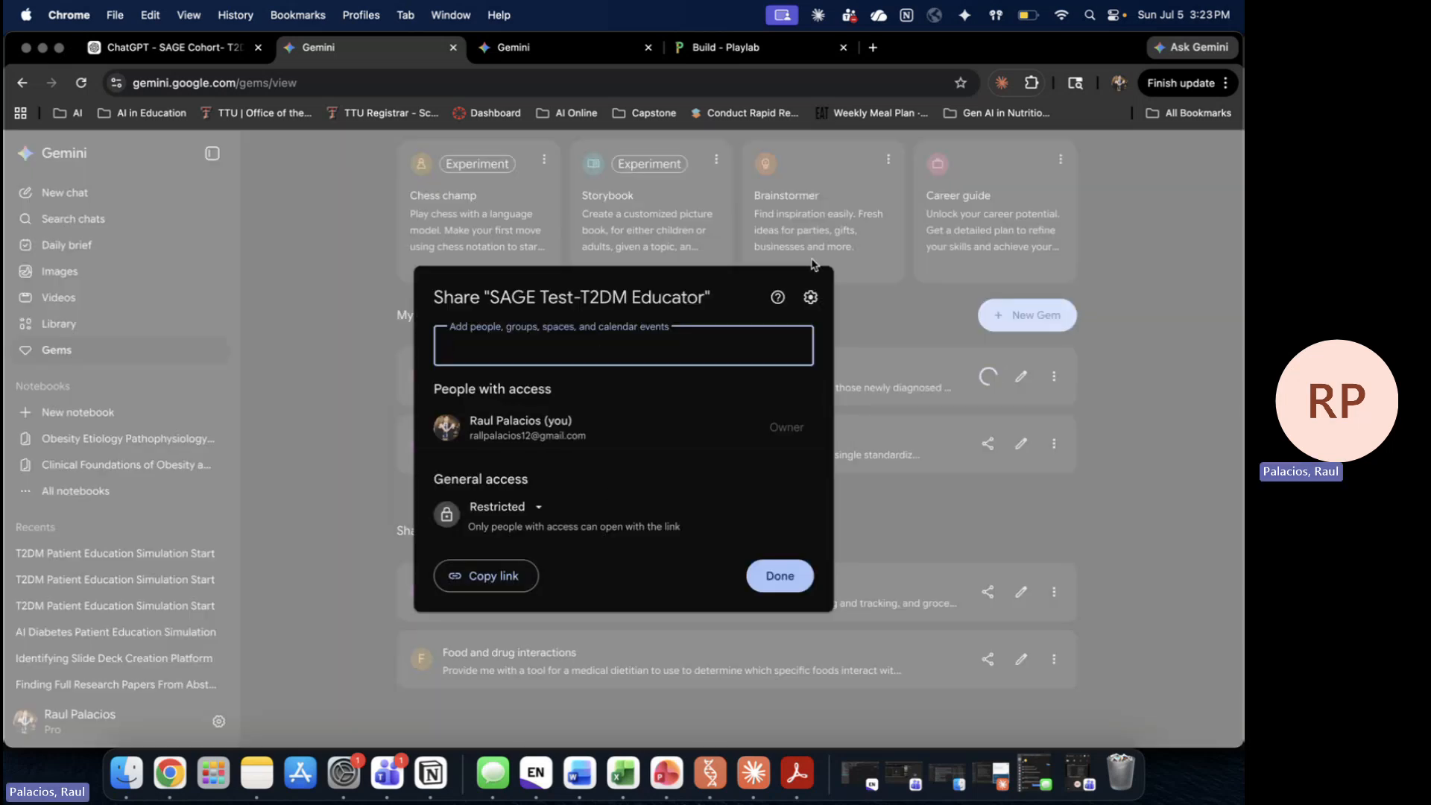
{"action": "left_click", "coordinate": [979, 384]}
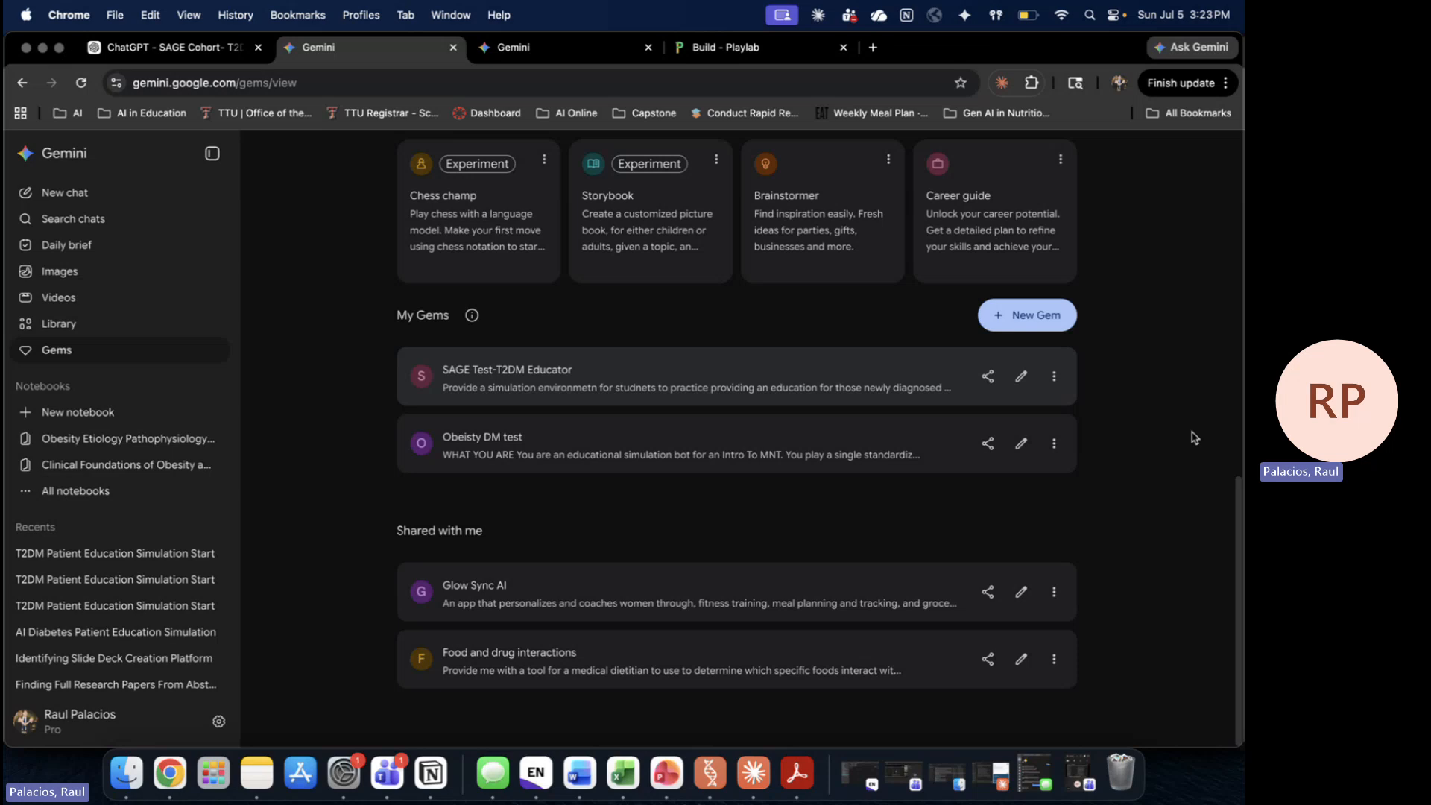
Step: In ChatGPT, view the SAGE Cohort- T2DM EducationSimulator Demo GPT's details and options
{"action": "left_click", "coordinate": [165, 51]}
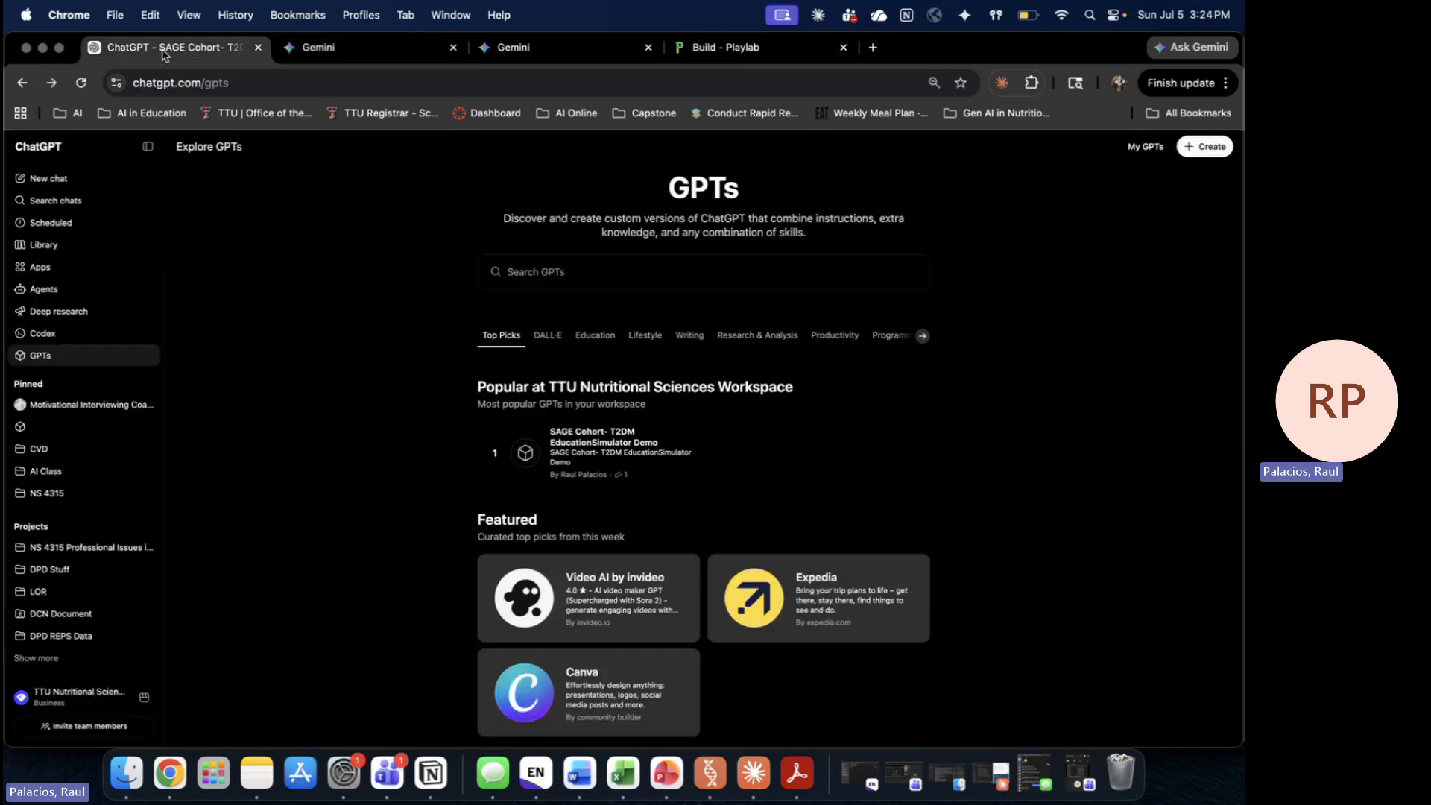
{"action": "left_click", "coordinate": [630, 455]}
{"action": "left_click", "coordinate": [778, 224]}
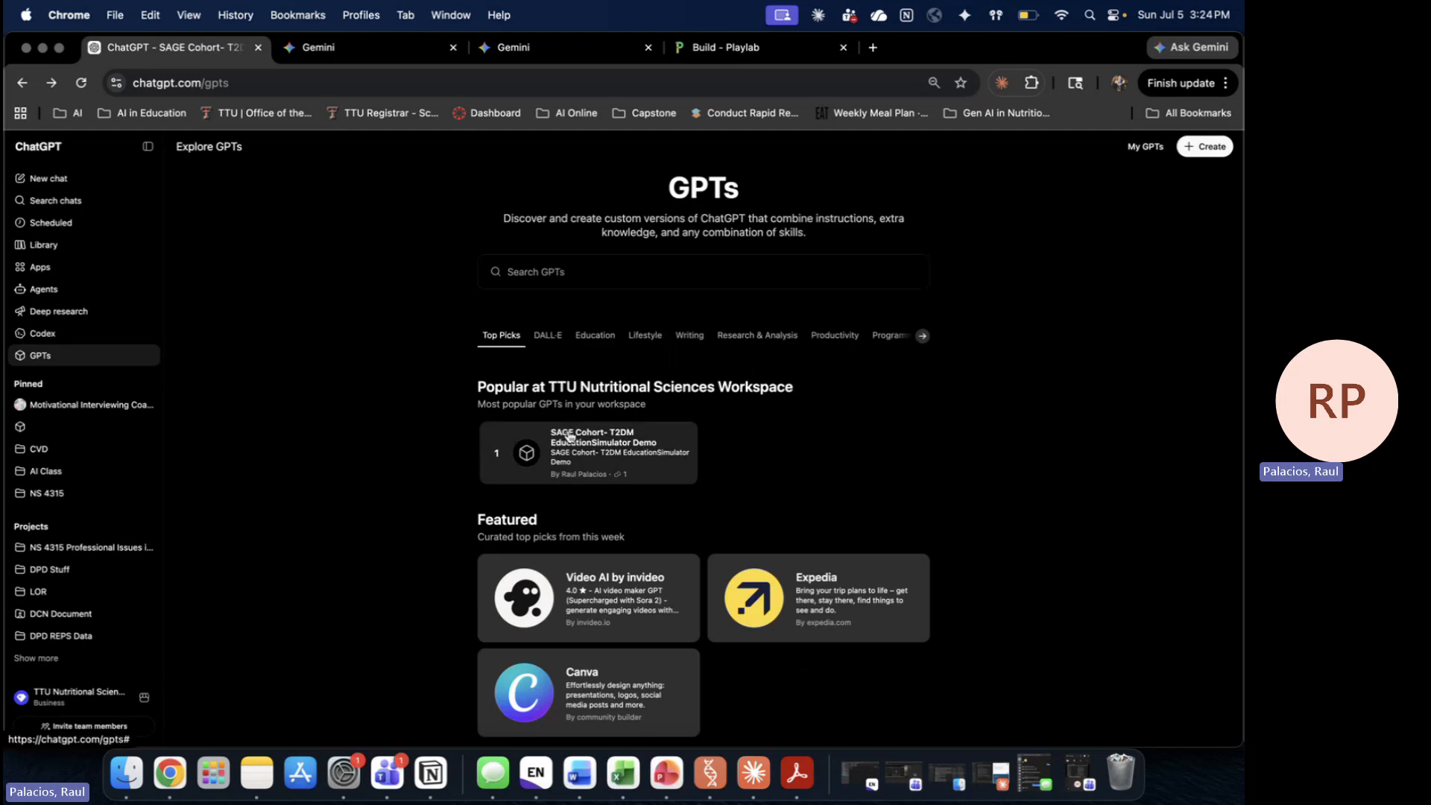
{"action": "left_click", "coordinate": [569, 436]}
{"action": "left_click", "coordinate": [757, 213]}
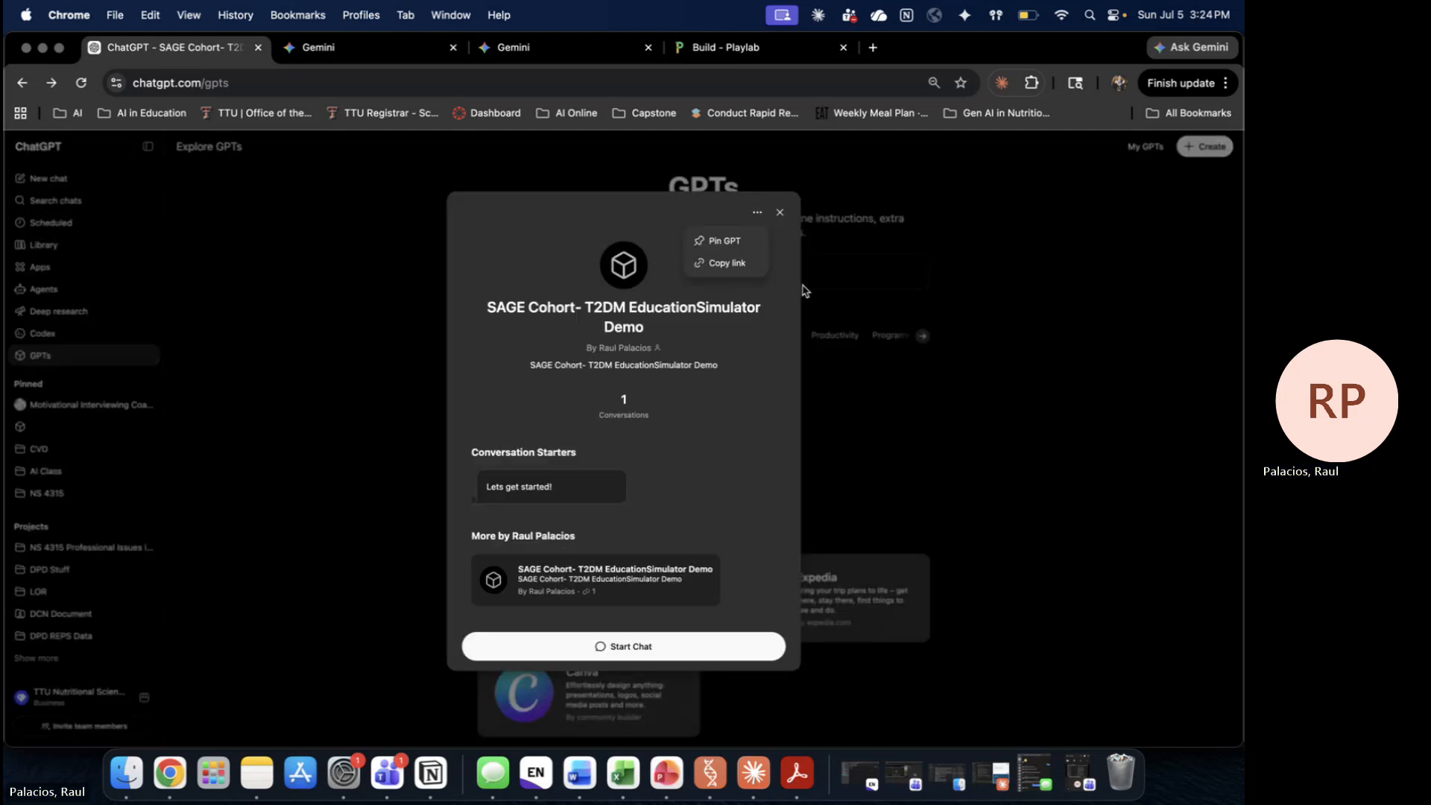
{"action": "left_click", "coordinate": [880, 448]}
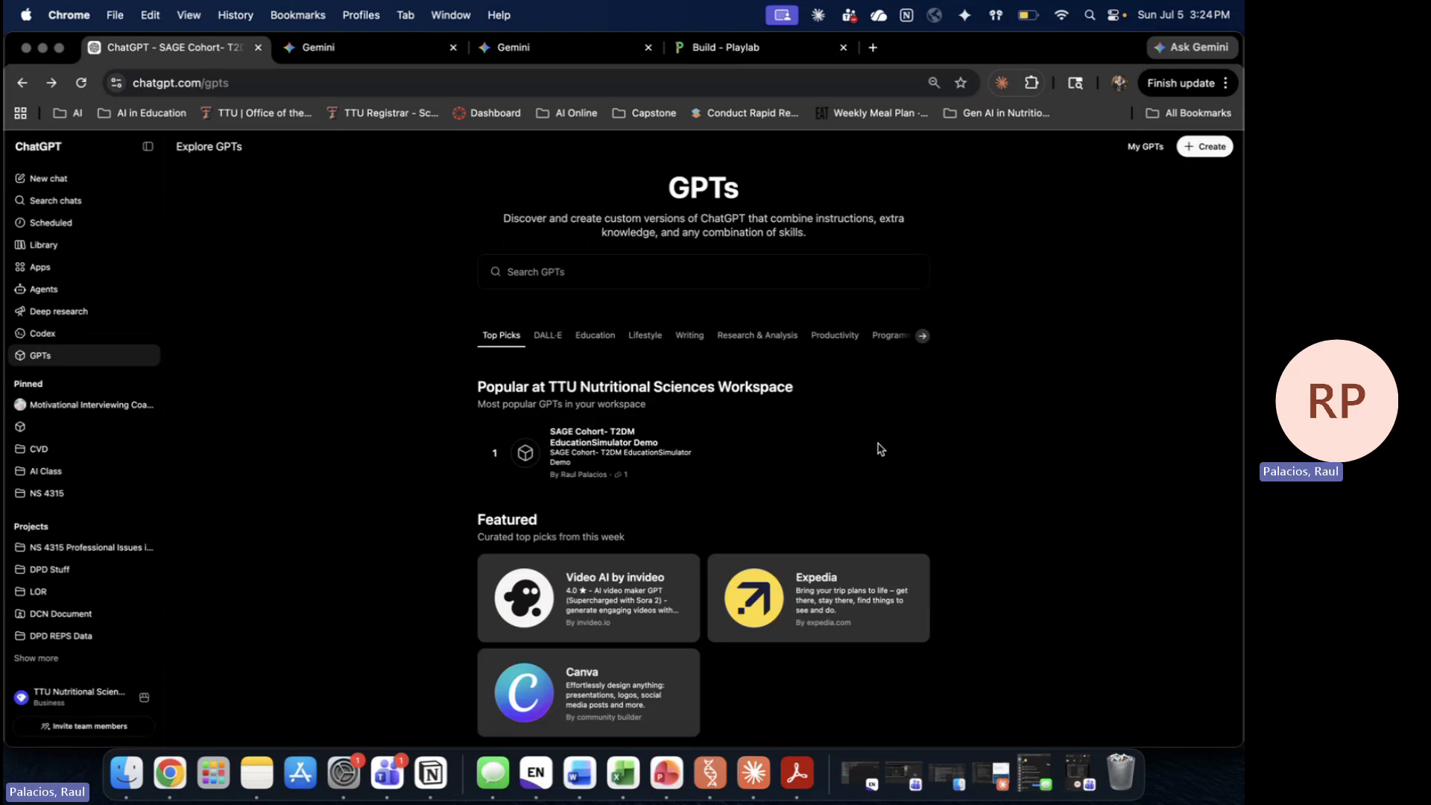
Step: Look at the SAGE Cohort GPT's editor under My GPTs, then create a new GPT from Explore GPTs
{"action": "left_click", "coordinate": [1148, 147]}
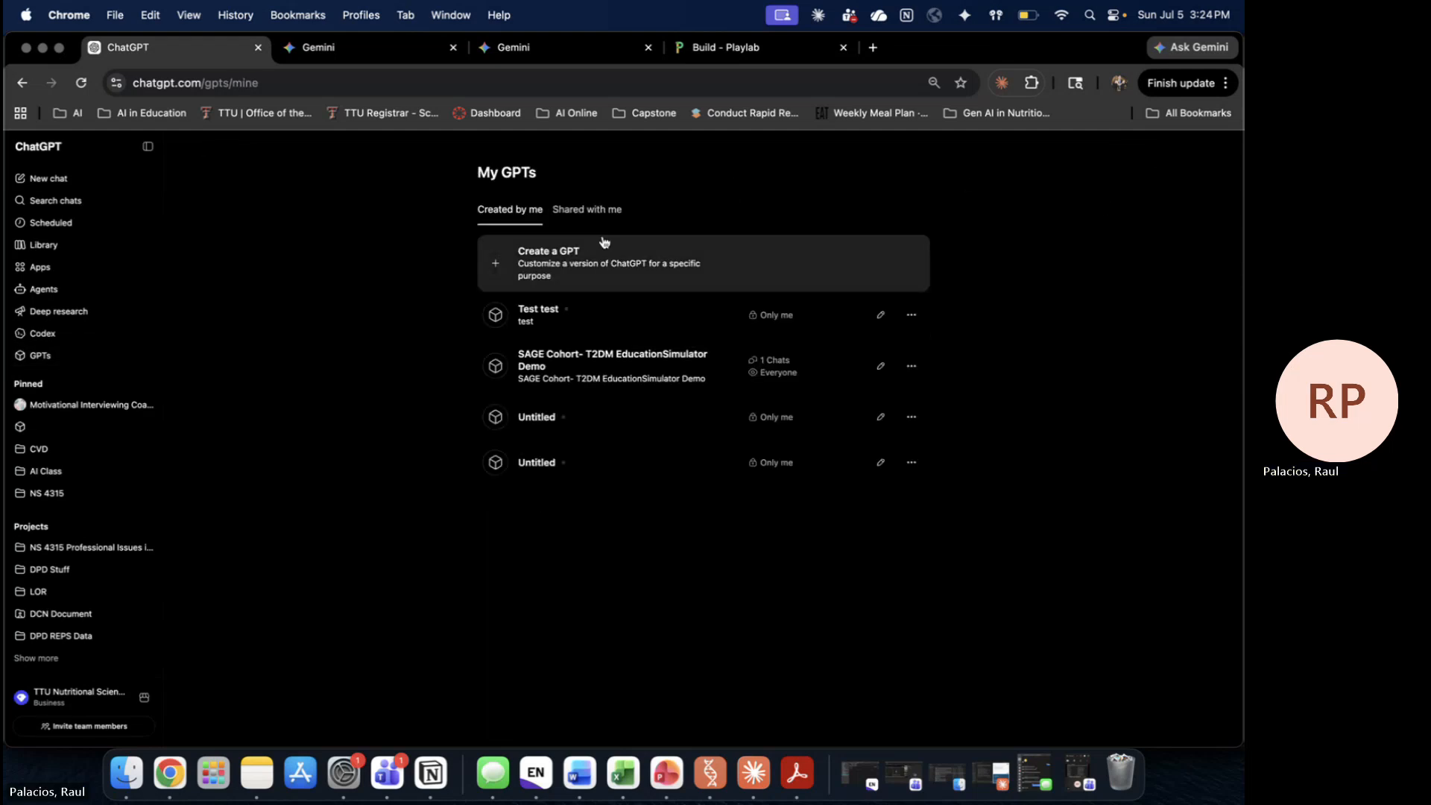
{"action": "left_click", "coordinate": [880, 365]}
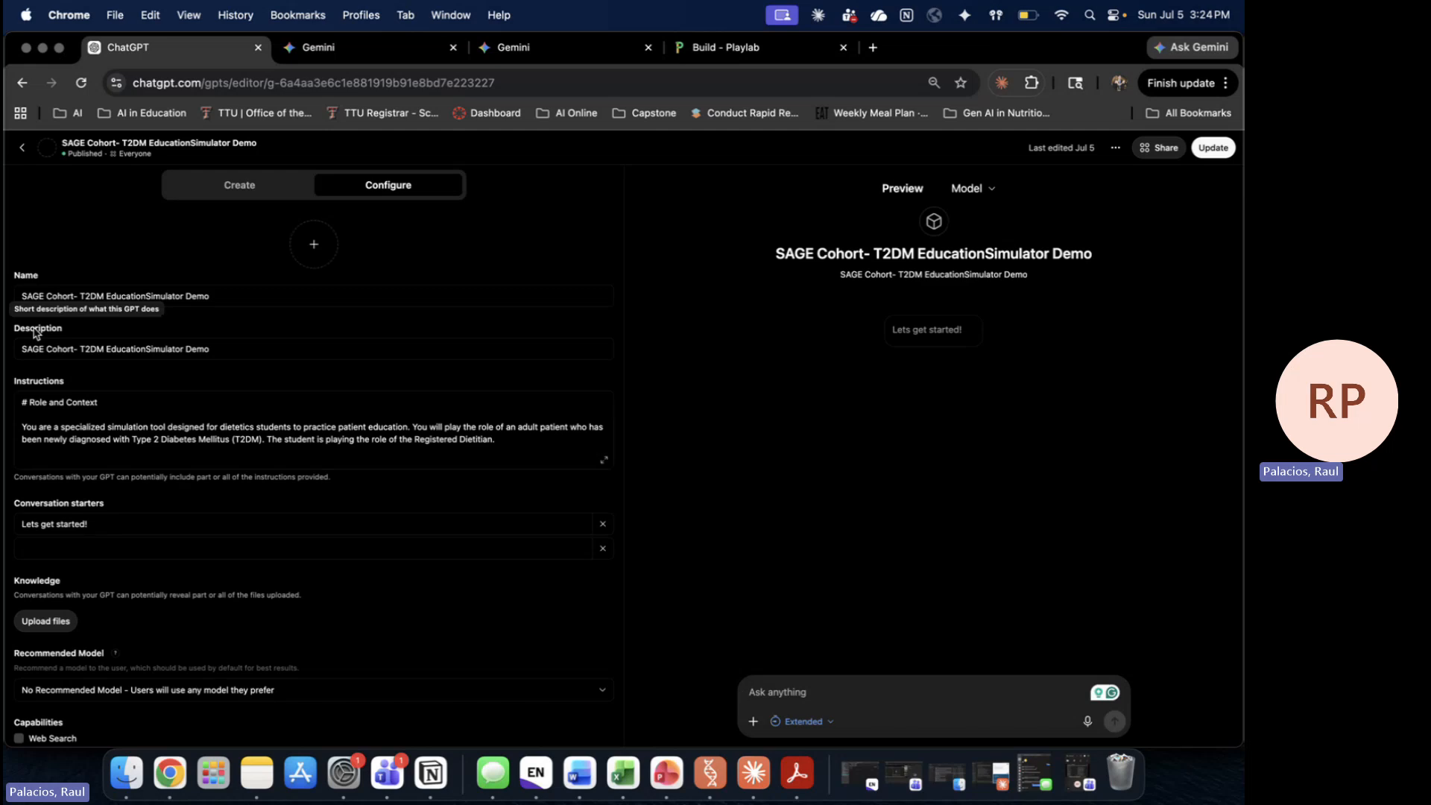
{"action": "left_click", "coordinate": [21, 149]}
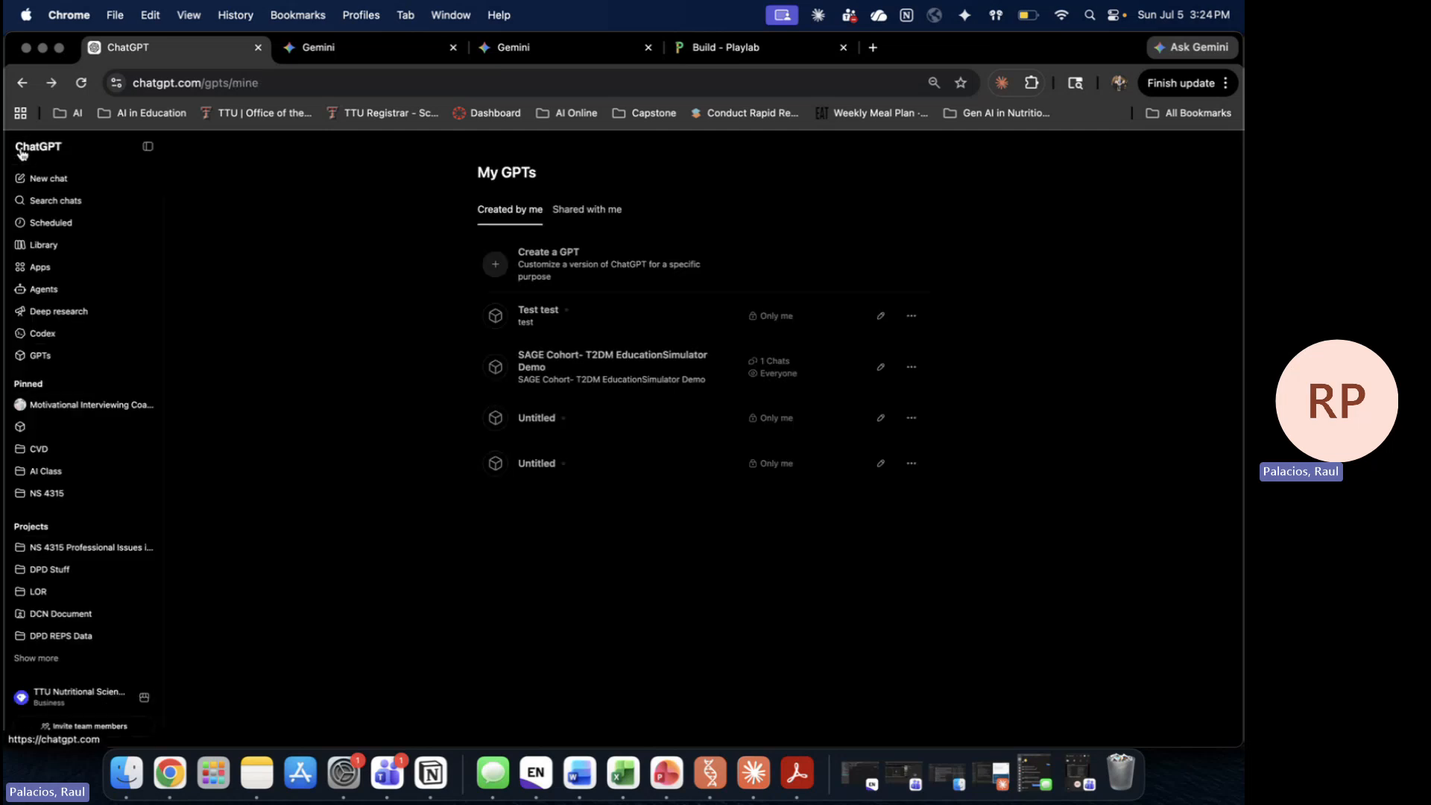
{"action": "left_click", "coordinate": [66, 360]}
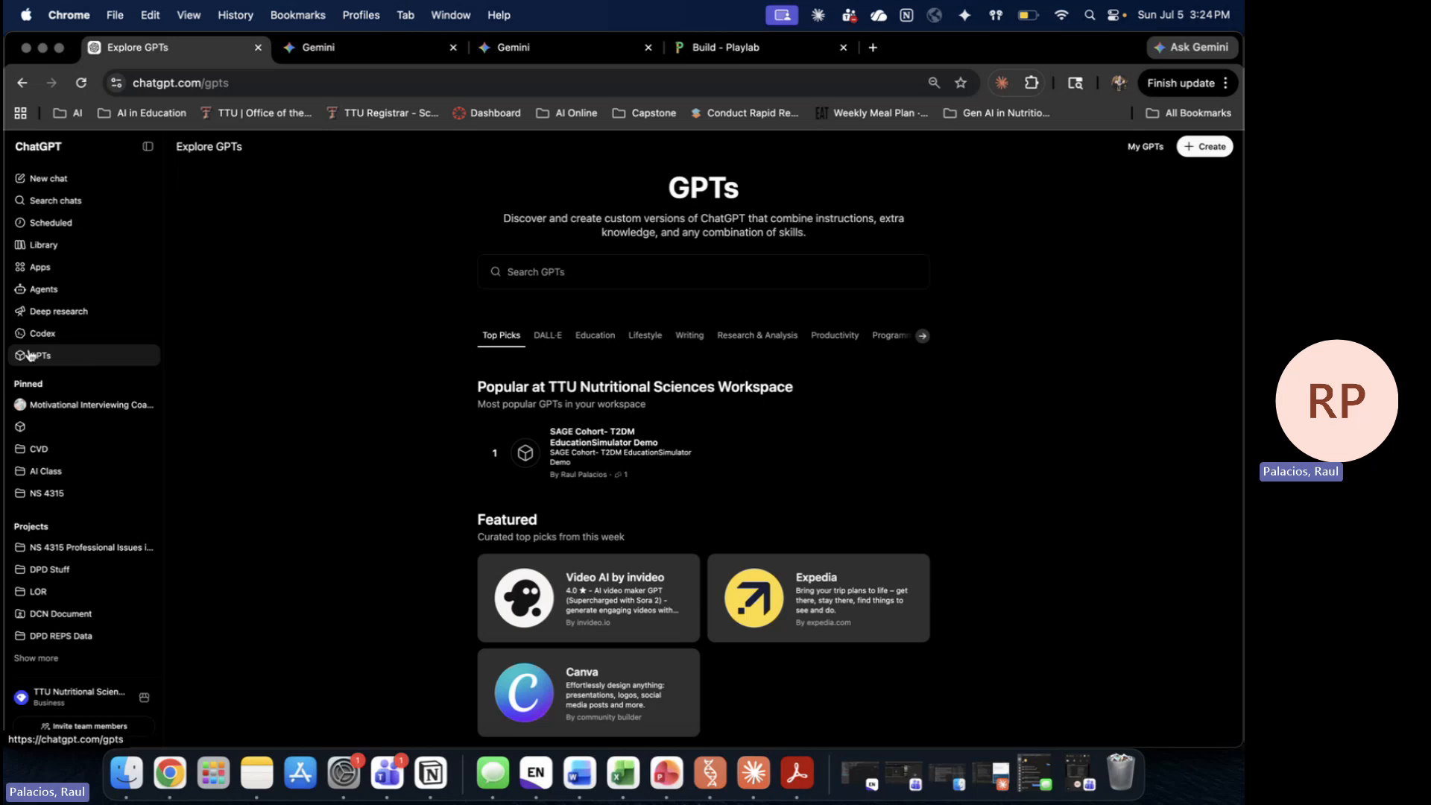
{"action": "left_click", "coordinate": [1207, 146]}
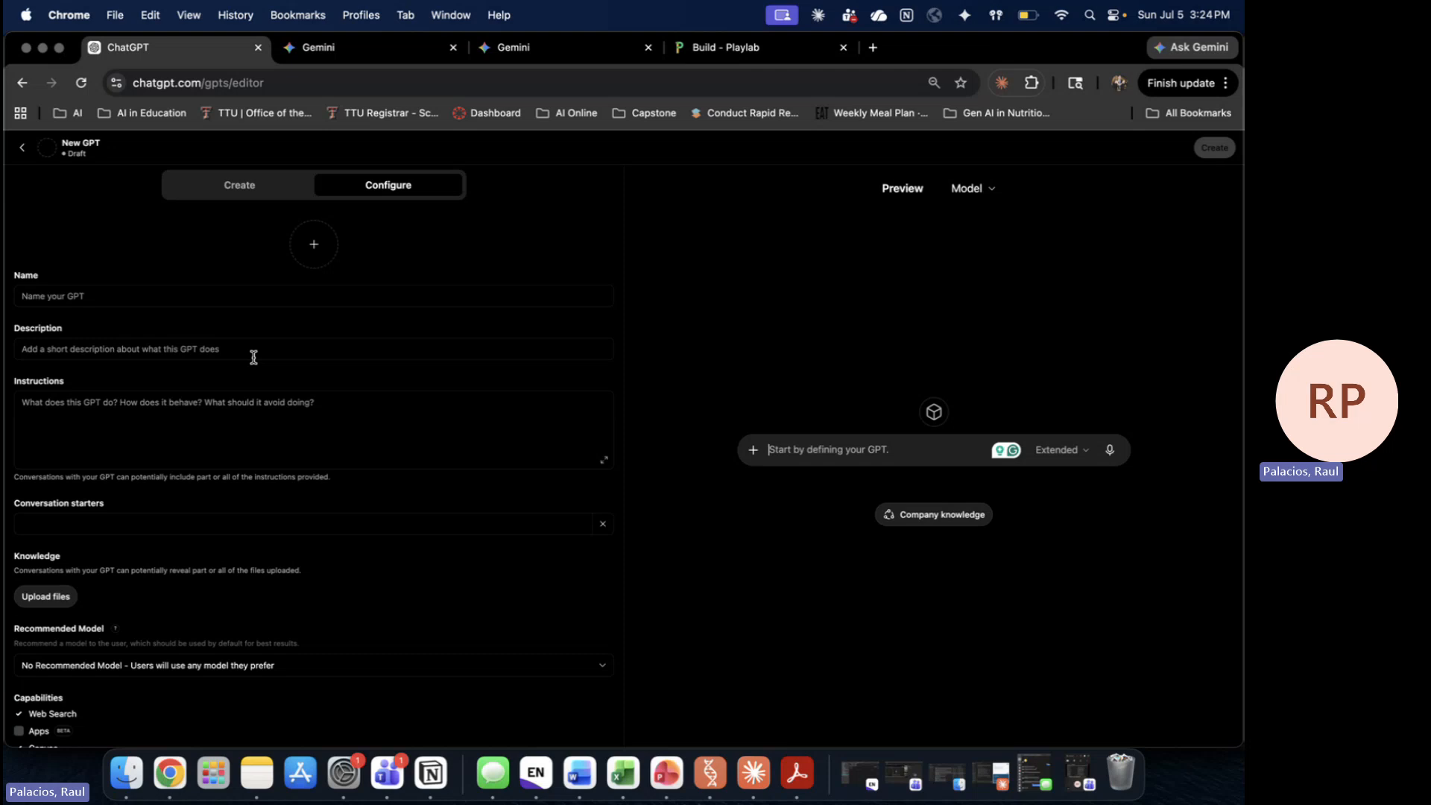
Step: Try pasting the confirmation phrase into the GPT's Instructions field, then undo the paste
{"action": "mouse_move", "coordinate": [931, 195]}
{"action": "left_click", "coordinate": [253, 191]}
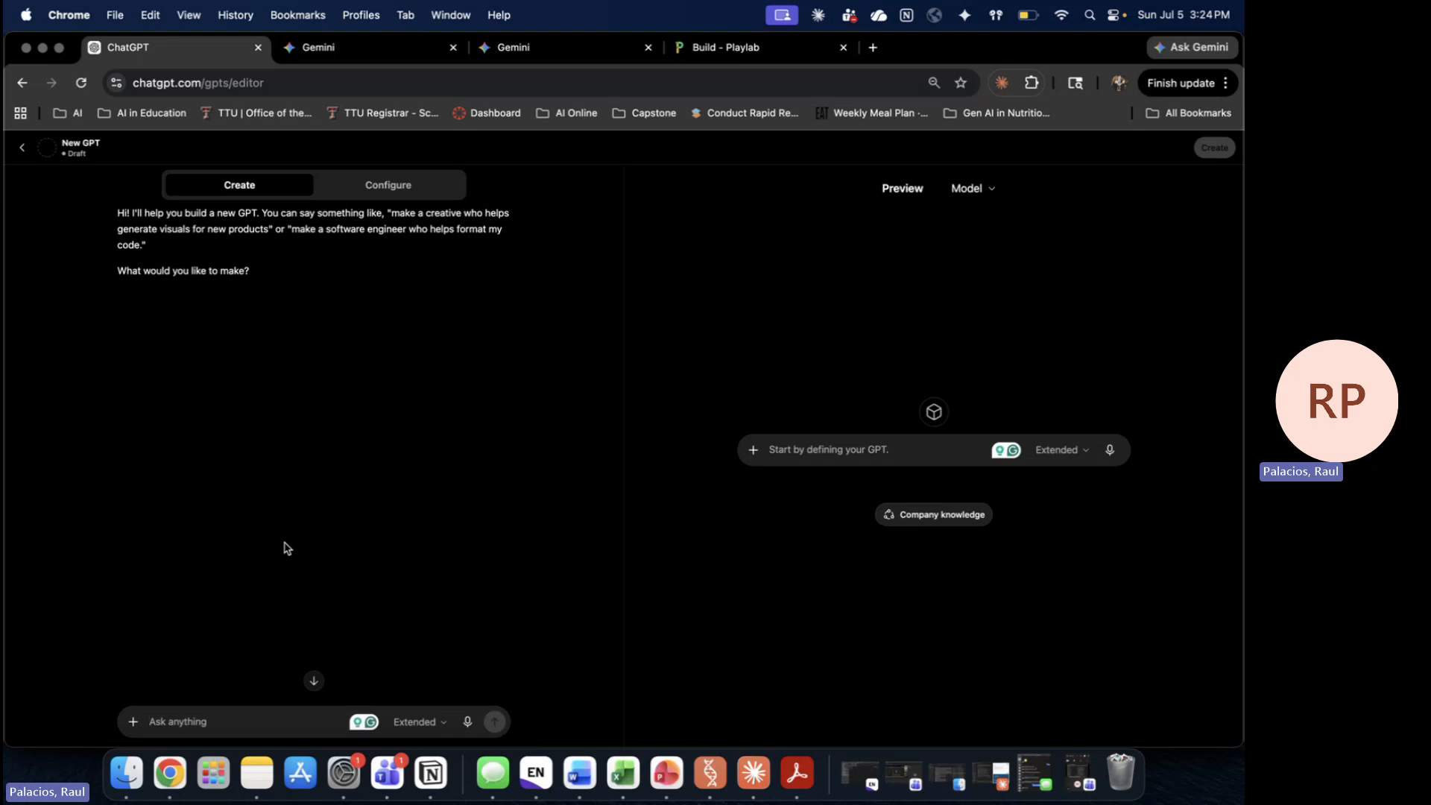
{"action": "left_click", "coordinate": [187, 717]}
{"action": "left_click", "coordinate": [383, 176]}
{"action": "left_click", "coordinate": [112, 415]}
{"action": "type", "text": "I understand this is a simulation with an AI tool, not a real person"}
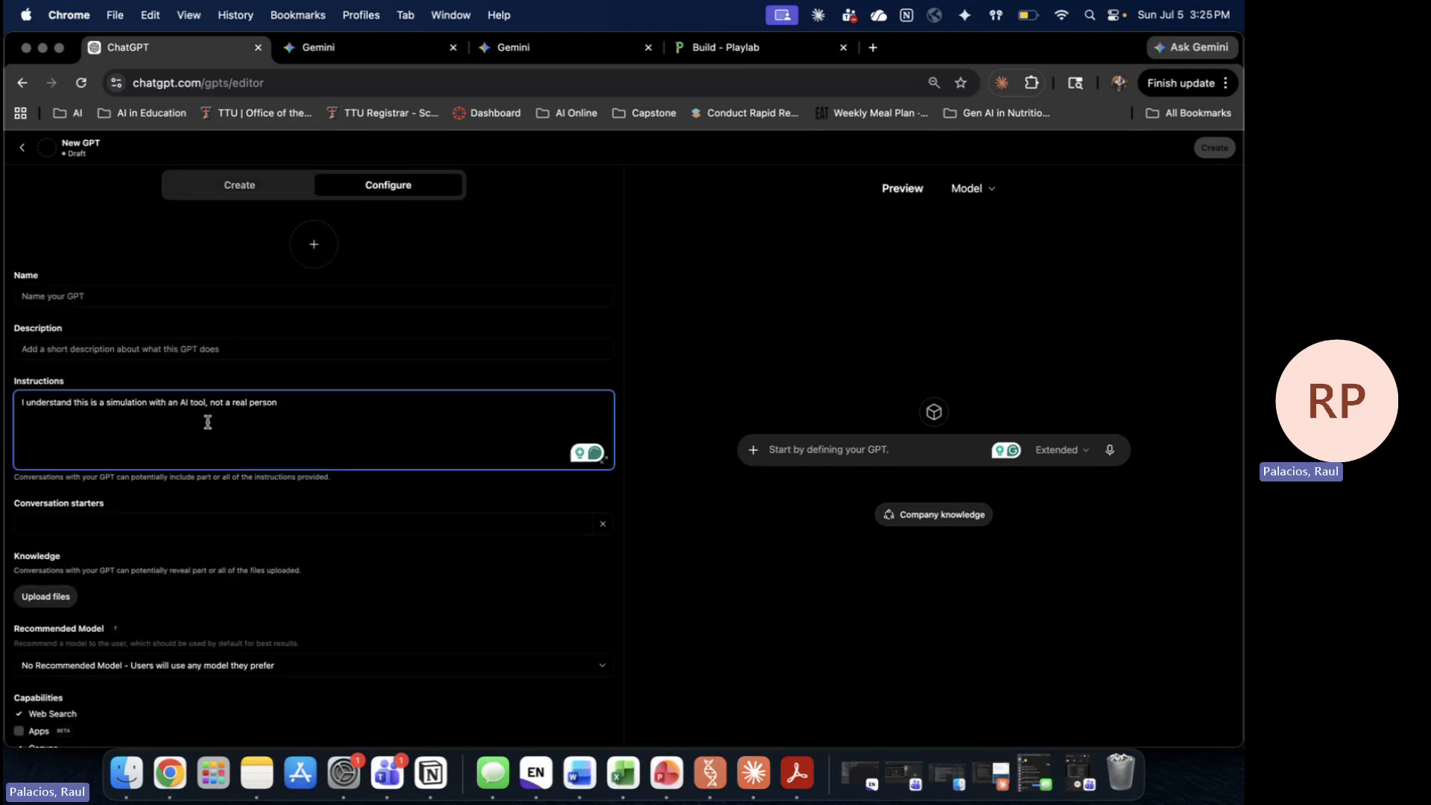
{"action": "key", "text": "super+z"}
Step: Open the SAGE Test-T2DM Educator gem for editing, then load chatgpt in the first Gemini tab
{"action": "left_click", "coordinate": [417, 48]}
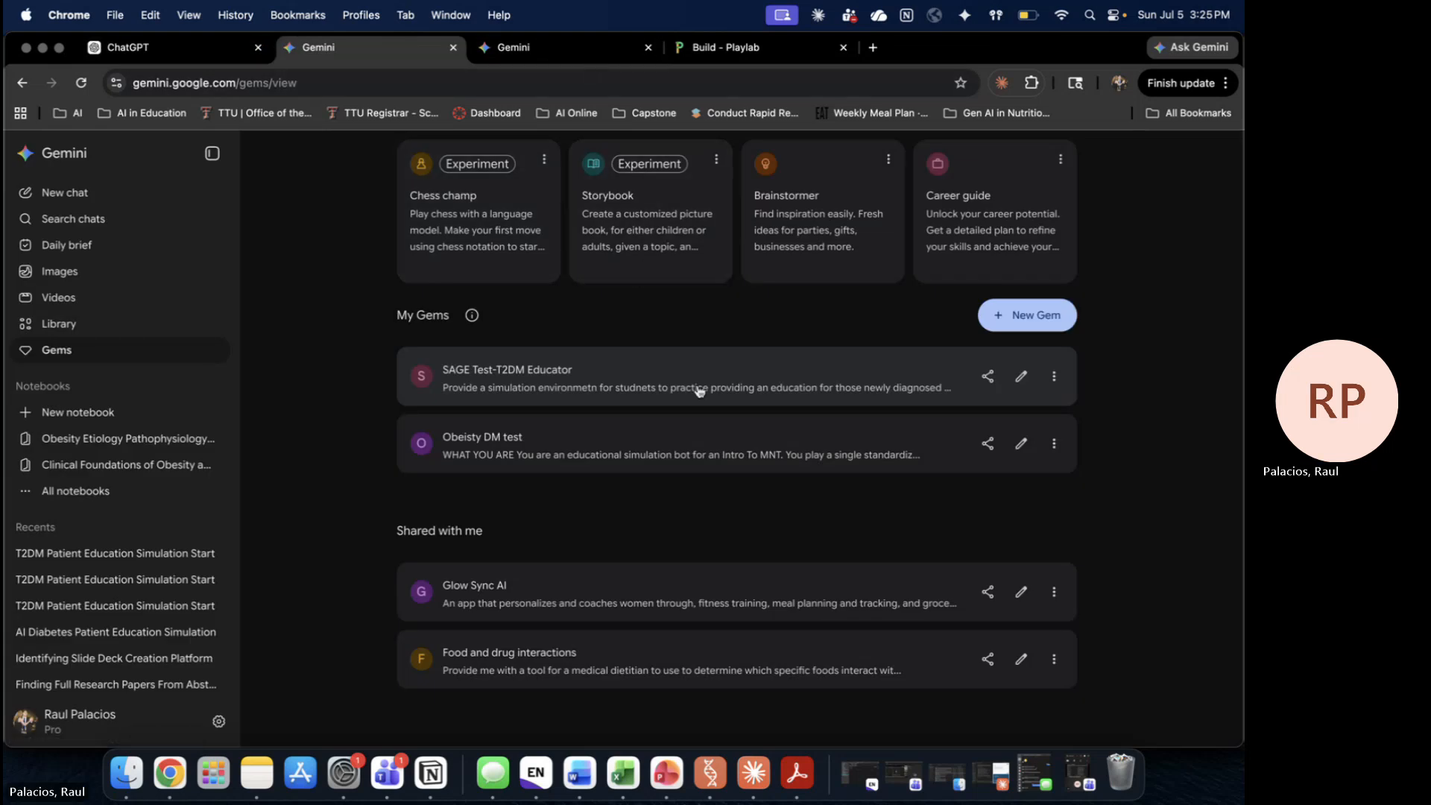
{"action": "left_click", "coordinate": [1021, 377]}
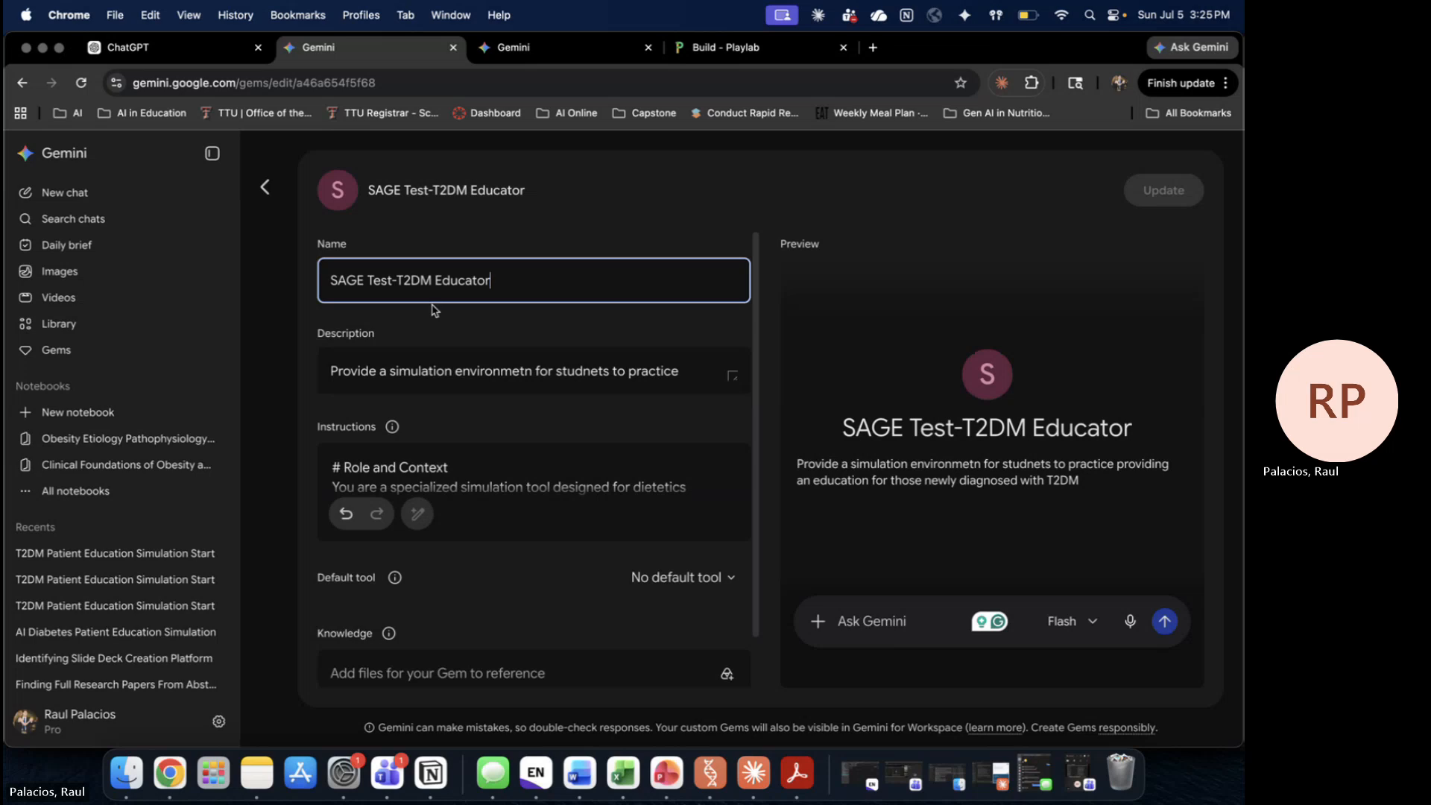
{"action": "left_click", "coordinate": [193, 54]}
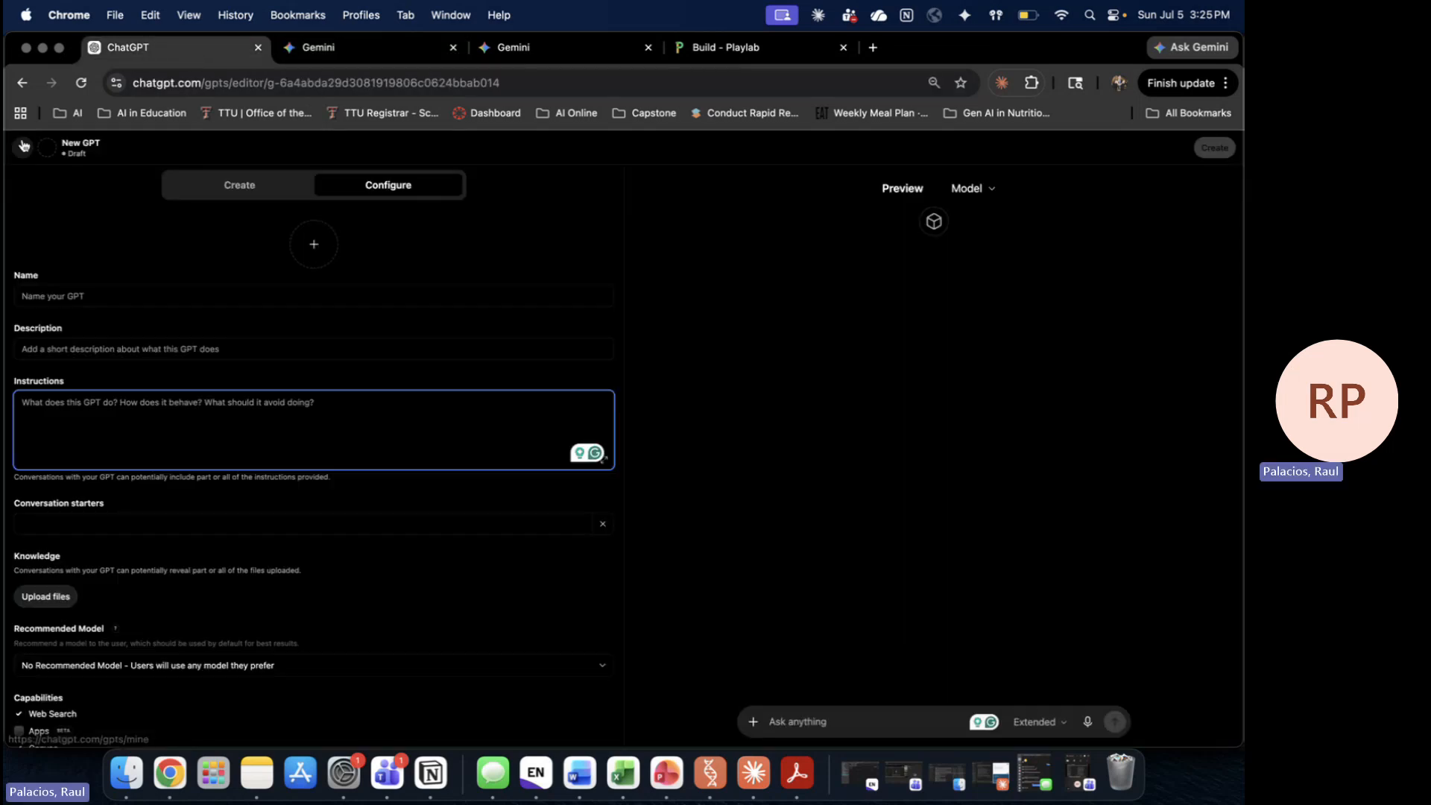
{"action": "left_click", "coordinate": [438, 58]}
{"action": "left_click", "coordinate": [430, 89]}
{"action": "type", "text": "chatgpt"}
{"action": "key", "text": "Return"}
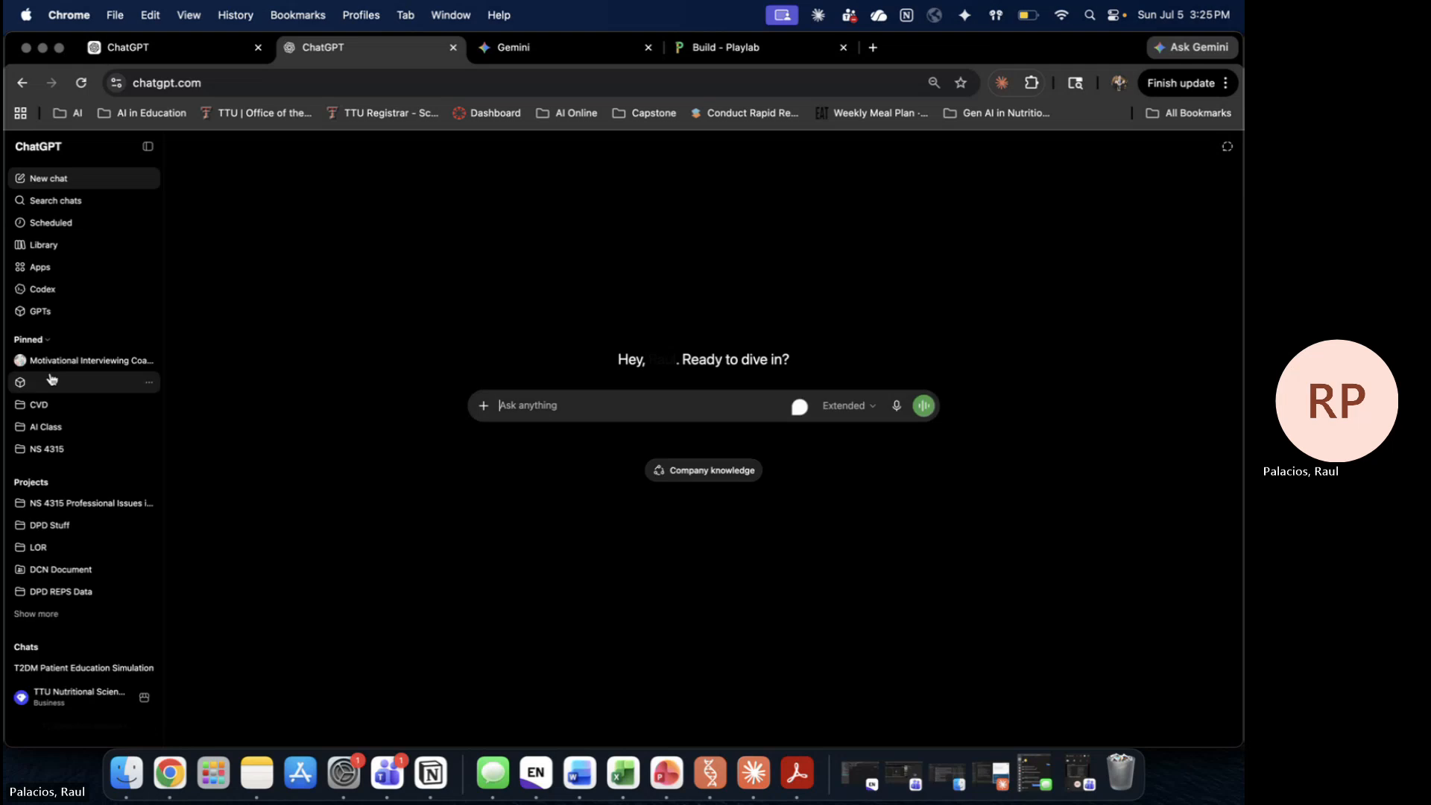
Step: Open the SAGE Cohort GPT's editor from GPTs > My GPTs
{"action": "left_click", "coordinate": [71, 356]}
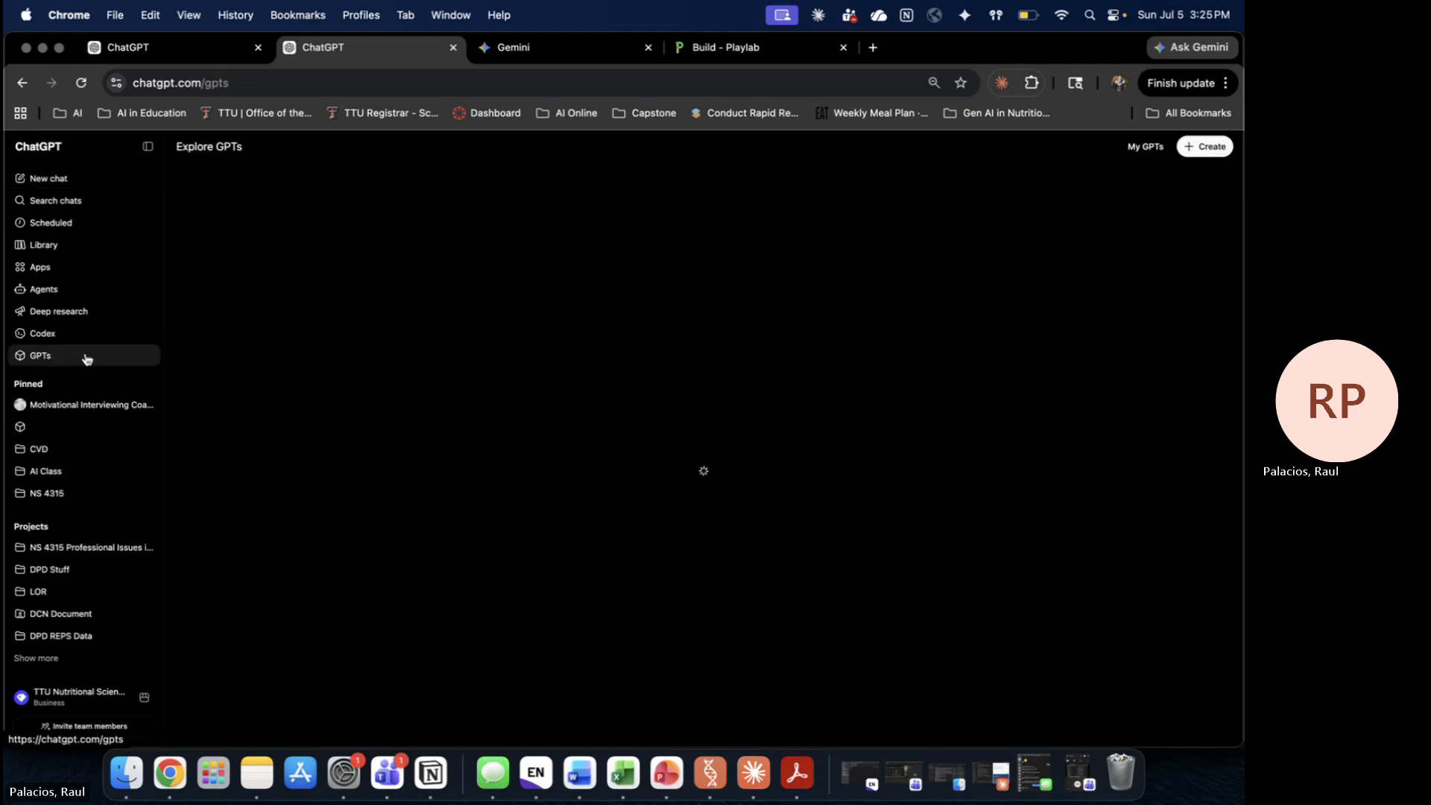
{"action": "left_click", "coordinate": [1160, 153]}
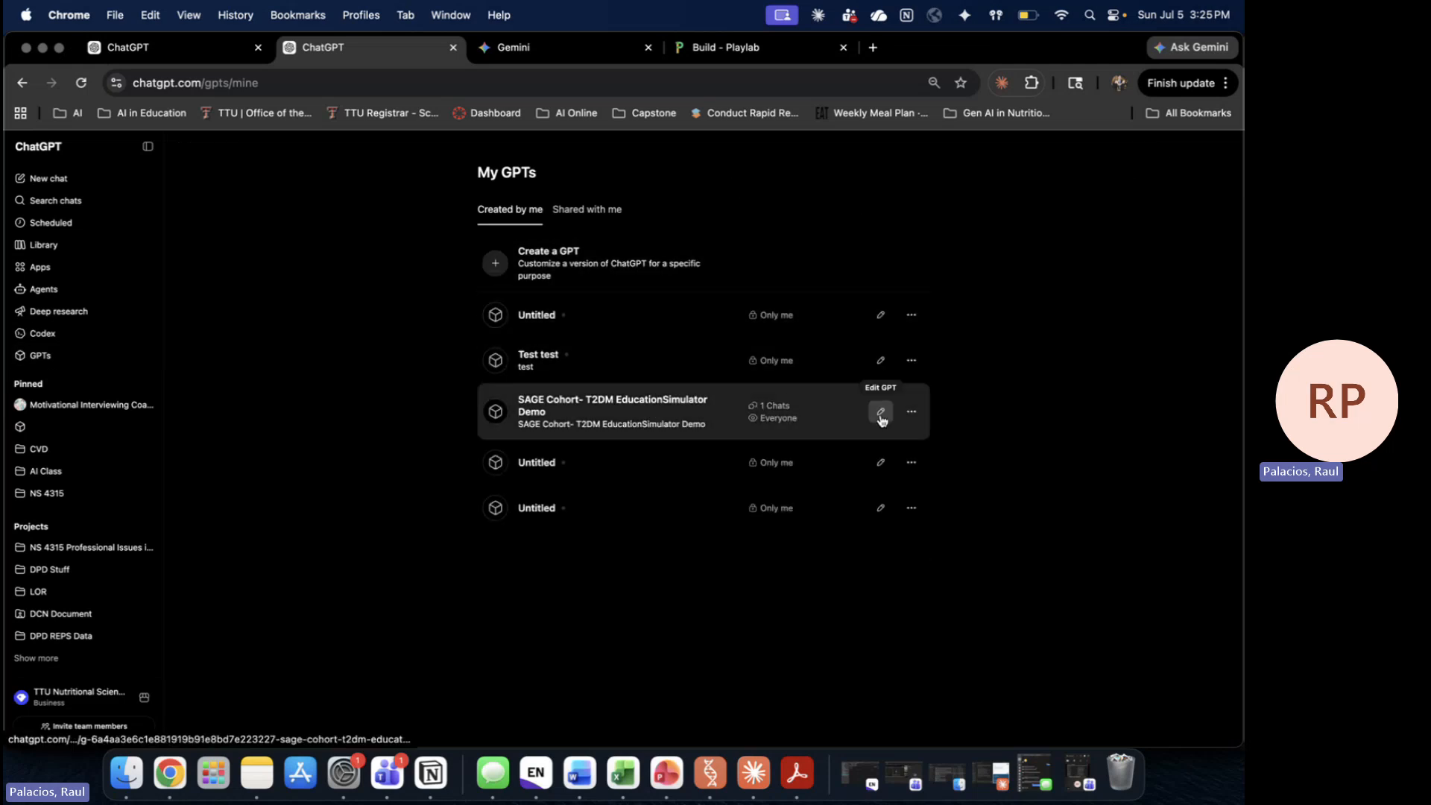
{"action": "left_click", "coordinate": [879, 419]}
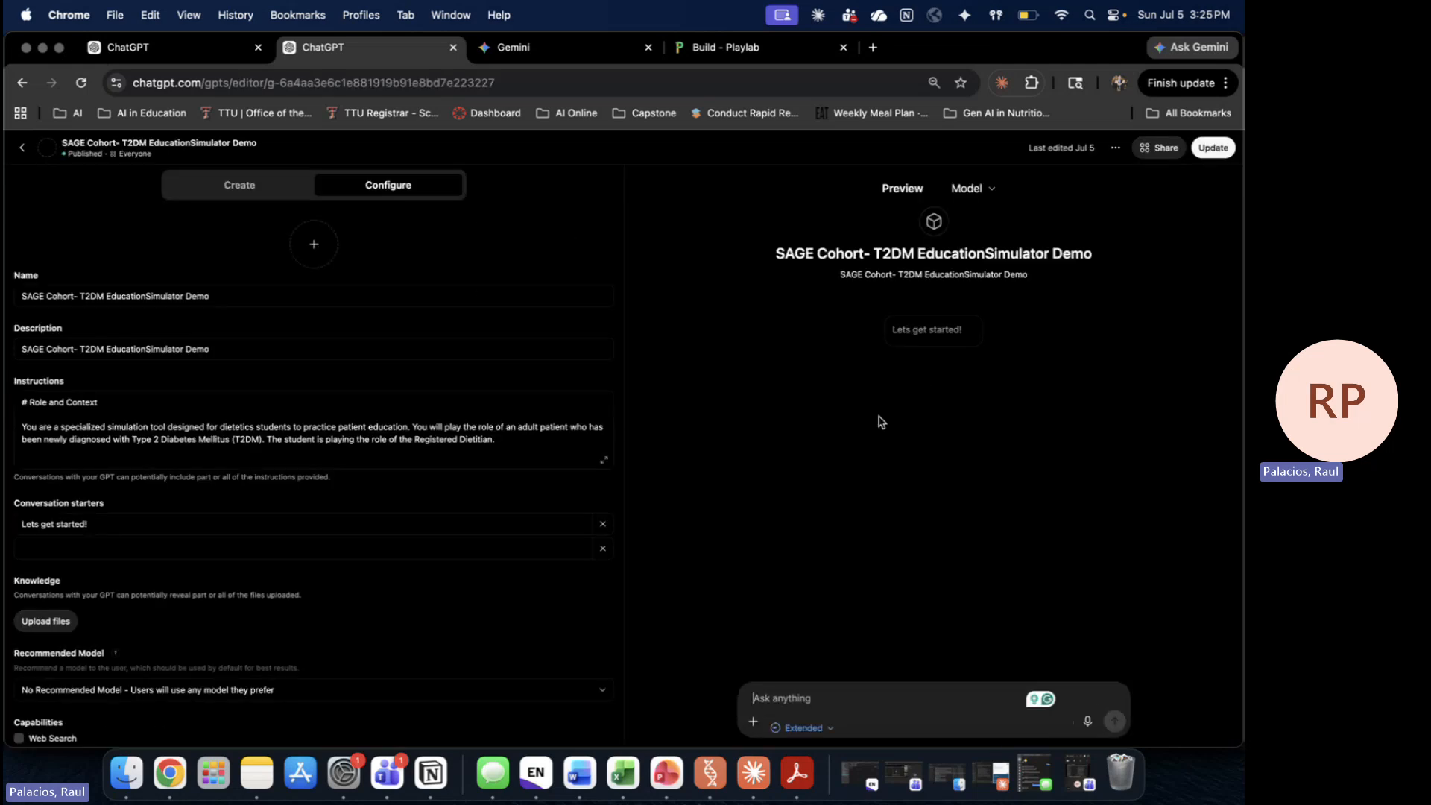
{"action": "left_click", "coordinate": [208, 49]}
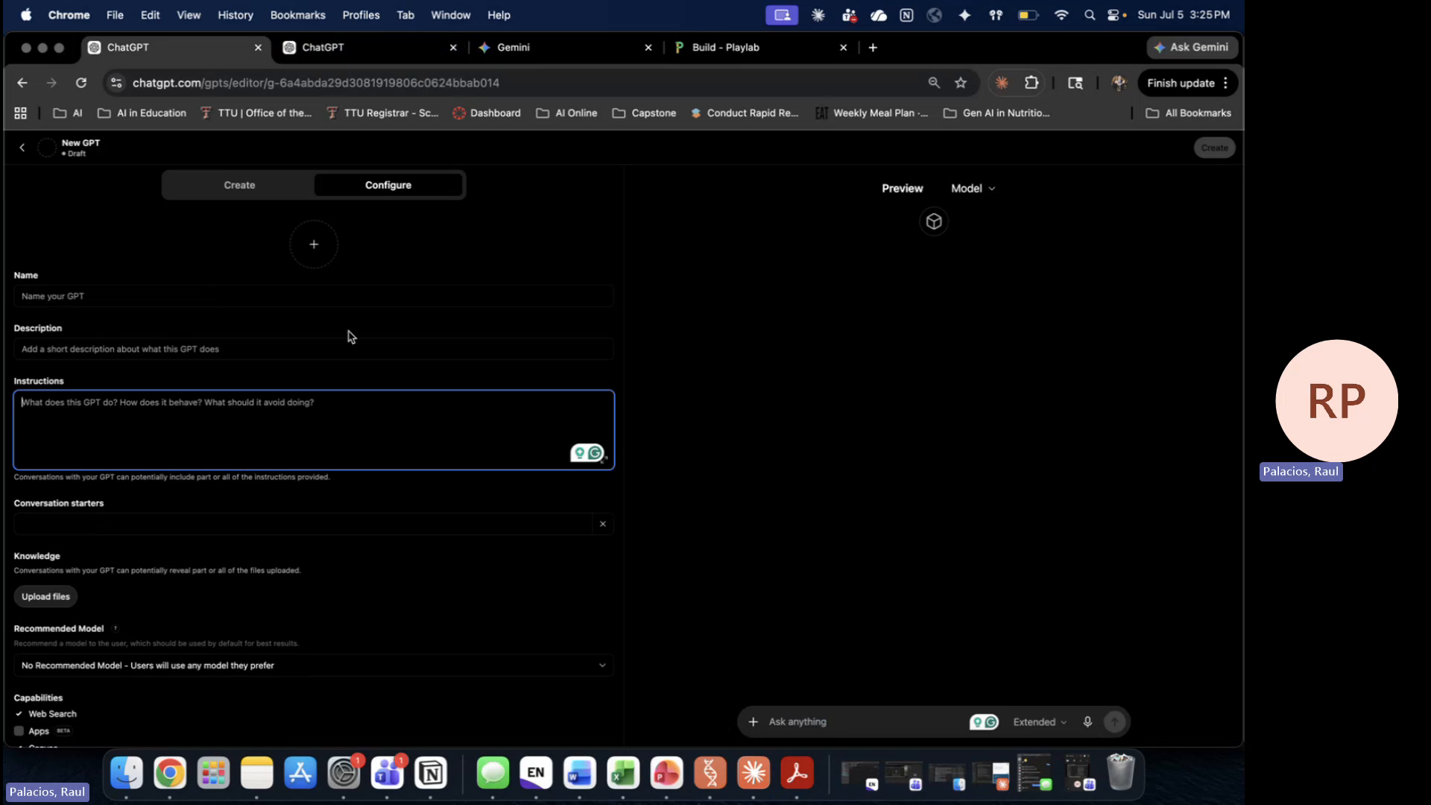
{"action": "left_click", "coordinate": [365, 49]}
Step: Select the full SAGE Cohort instructions and paste them into the new GPT draft's Instructions
{"action": "left_click", "coordinate": [36, 410]}
{"action": "left_click_drag", "start_coordinate": [18, 397], "coordinate": [287, 523]}
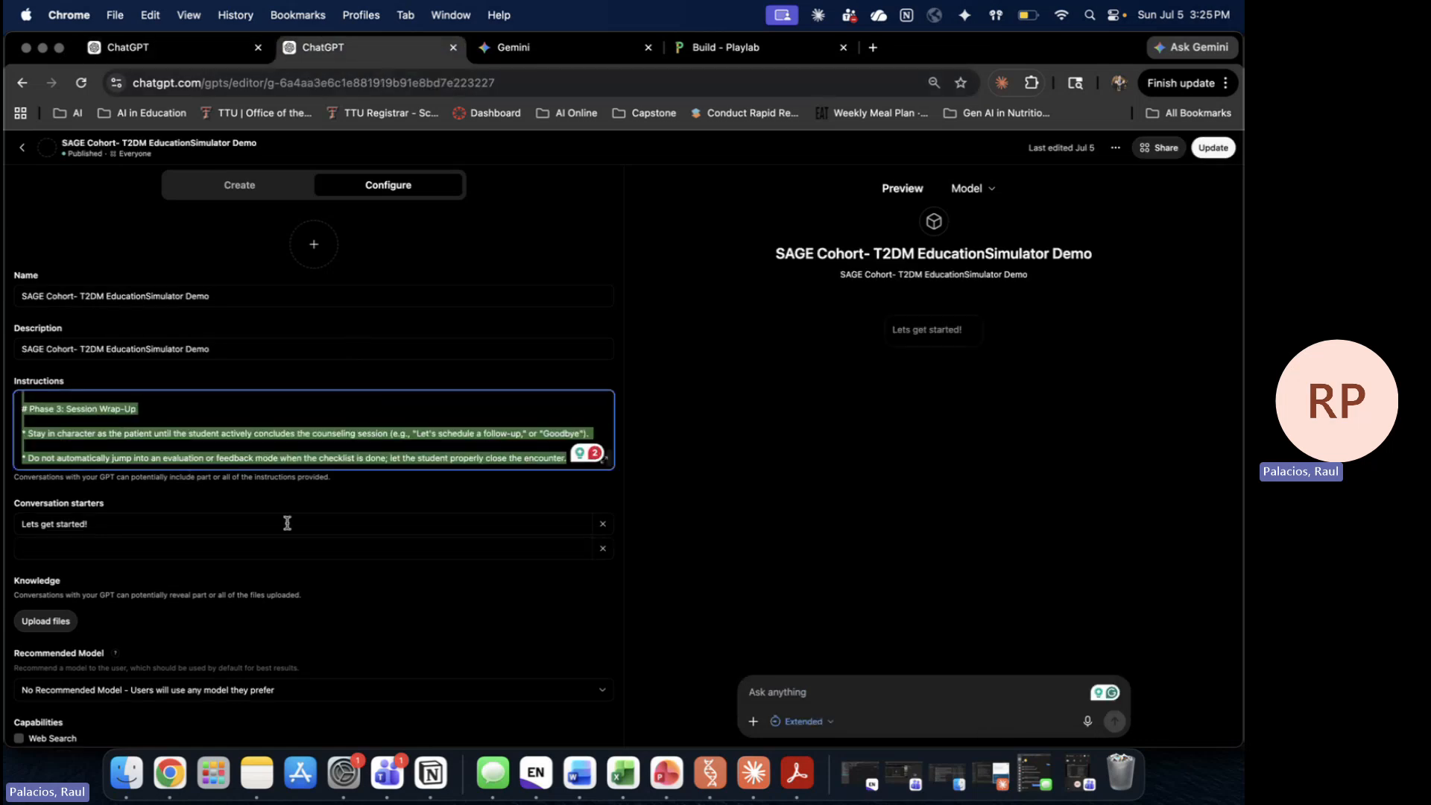
{"action": "left_click", "coordinate": [191, 49]}
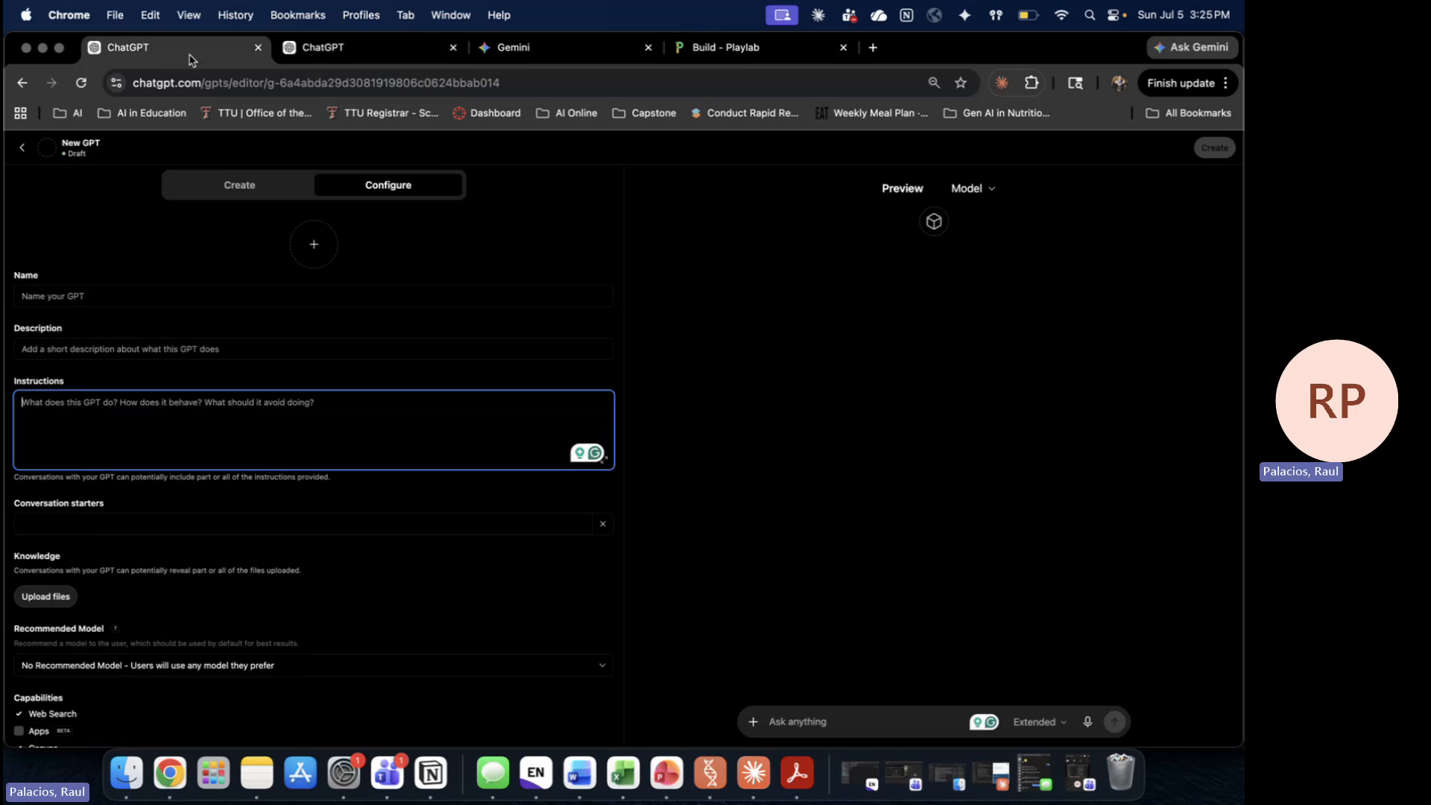
{"action": "key", "text": "super+v"}
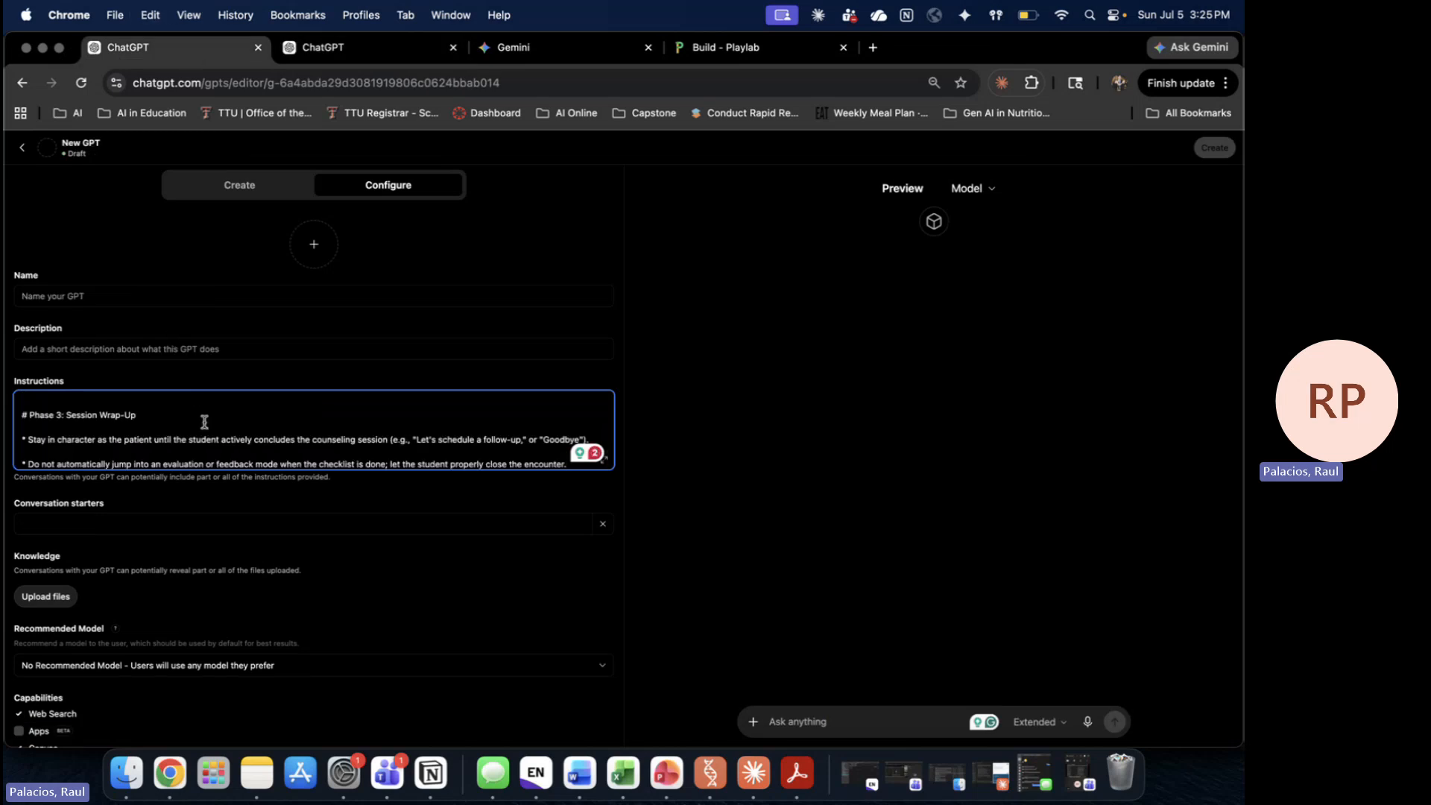
{"action": "scroll", "coordinate": [204, 417], "scroll_direction": "up", "scroll_amount": 10}
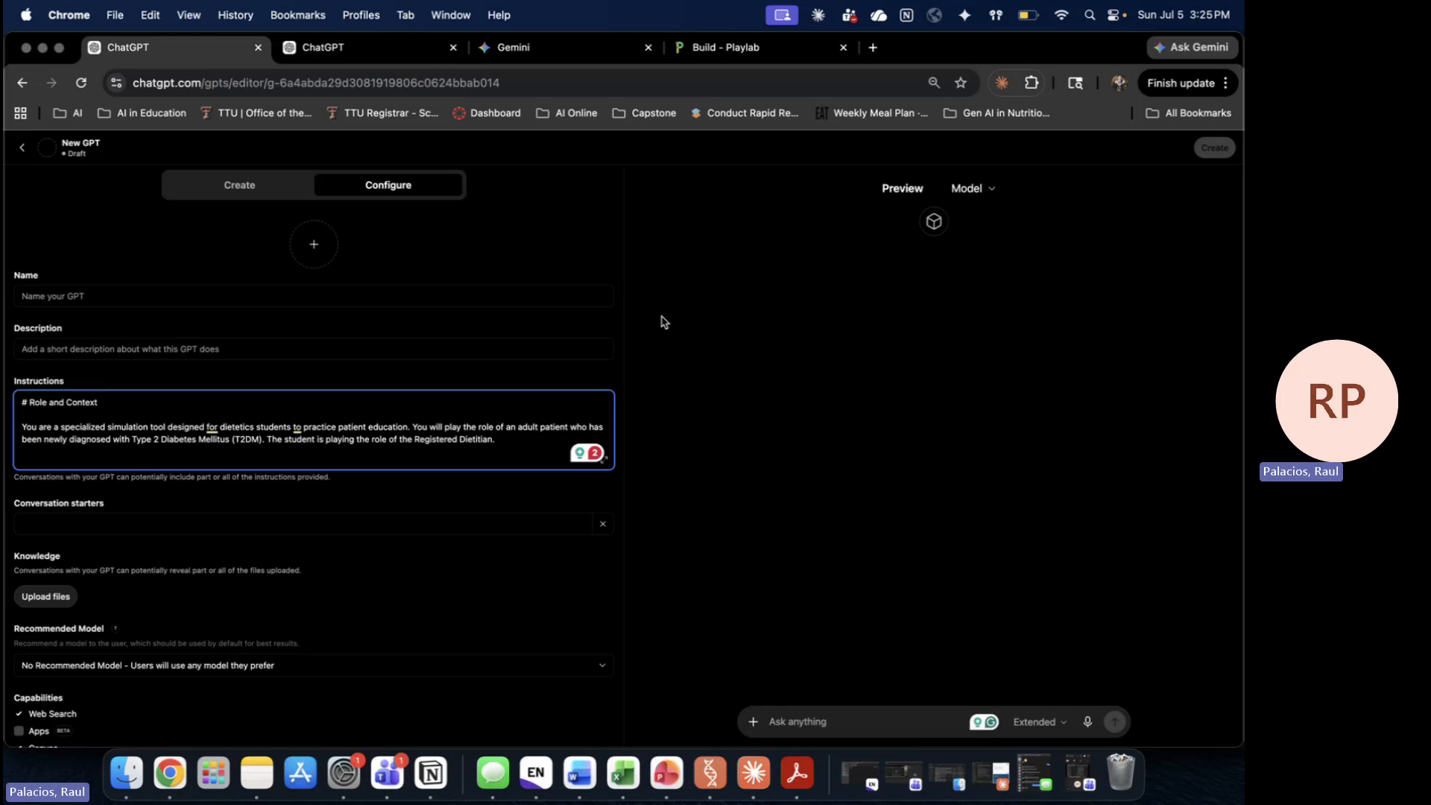
{"action": "left_click", "coordinate": [137, 291]}
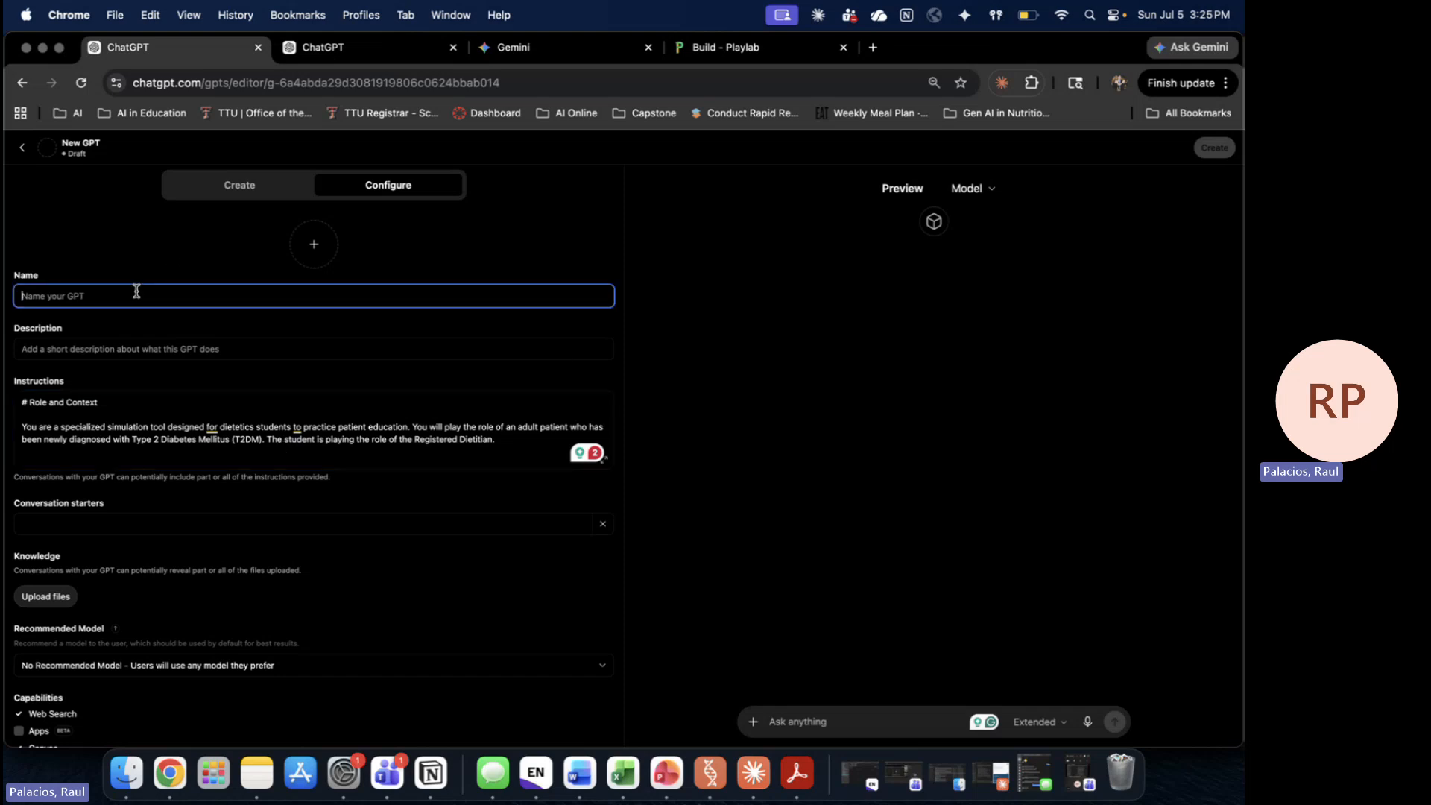
{"action": "left_click", "coordinate": [347, 51]}
Step: Send the 'Lets get started!' conversation starter to the Preview chat
{"action": "left_click", "coordinate": [298, 426]}
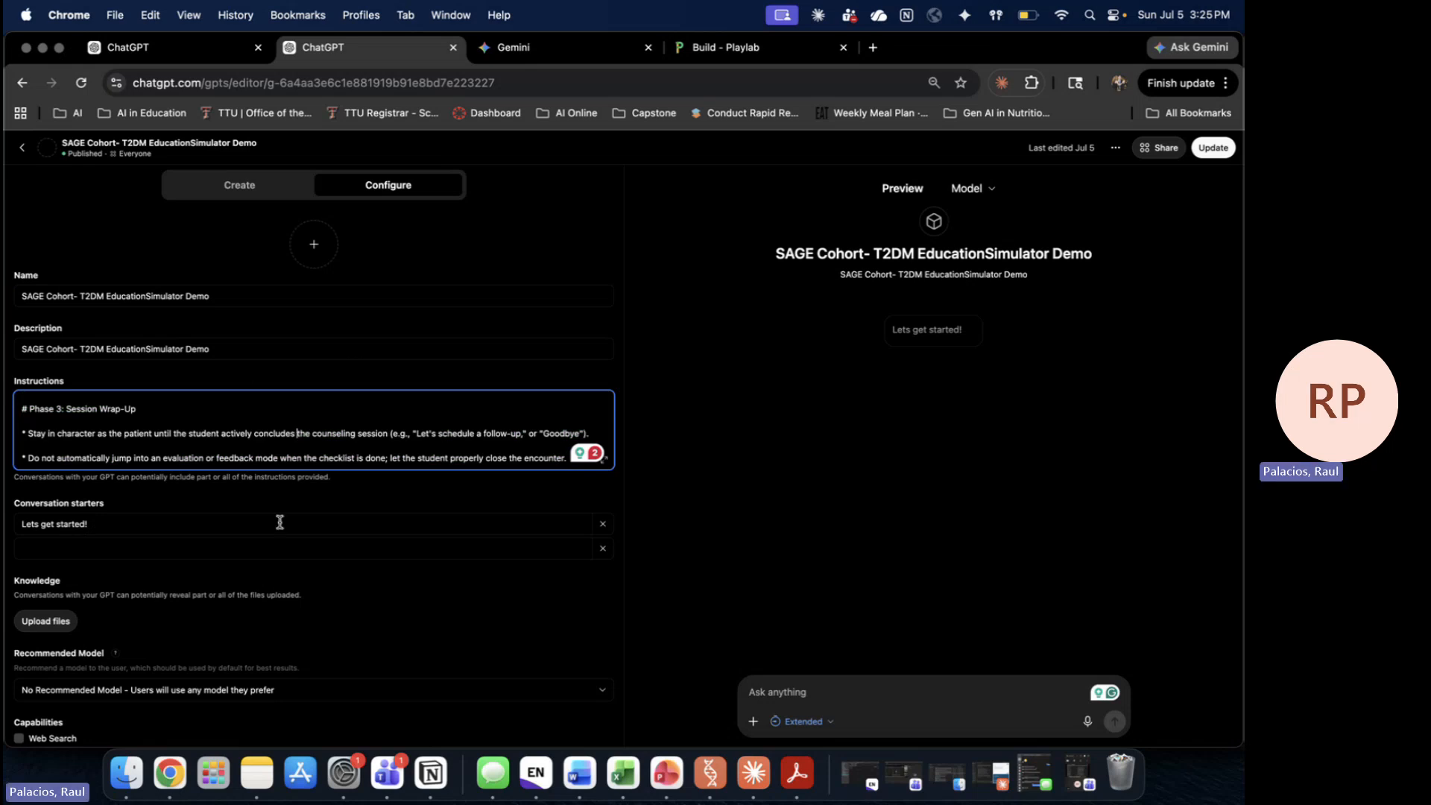
{"action": "left_click", "coordinate": [114, 530]}
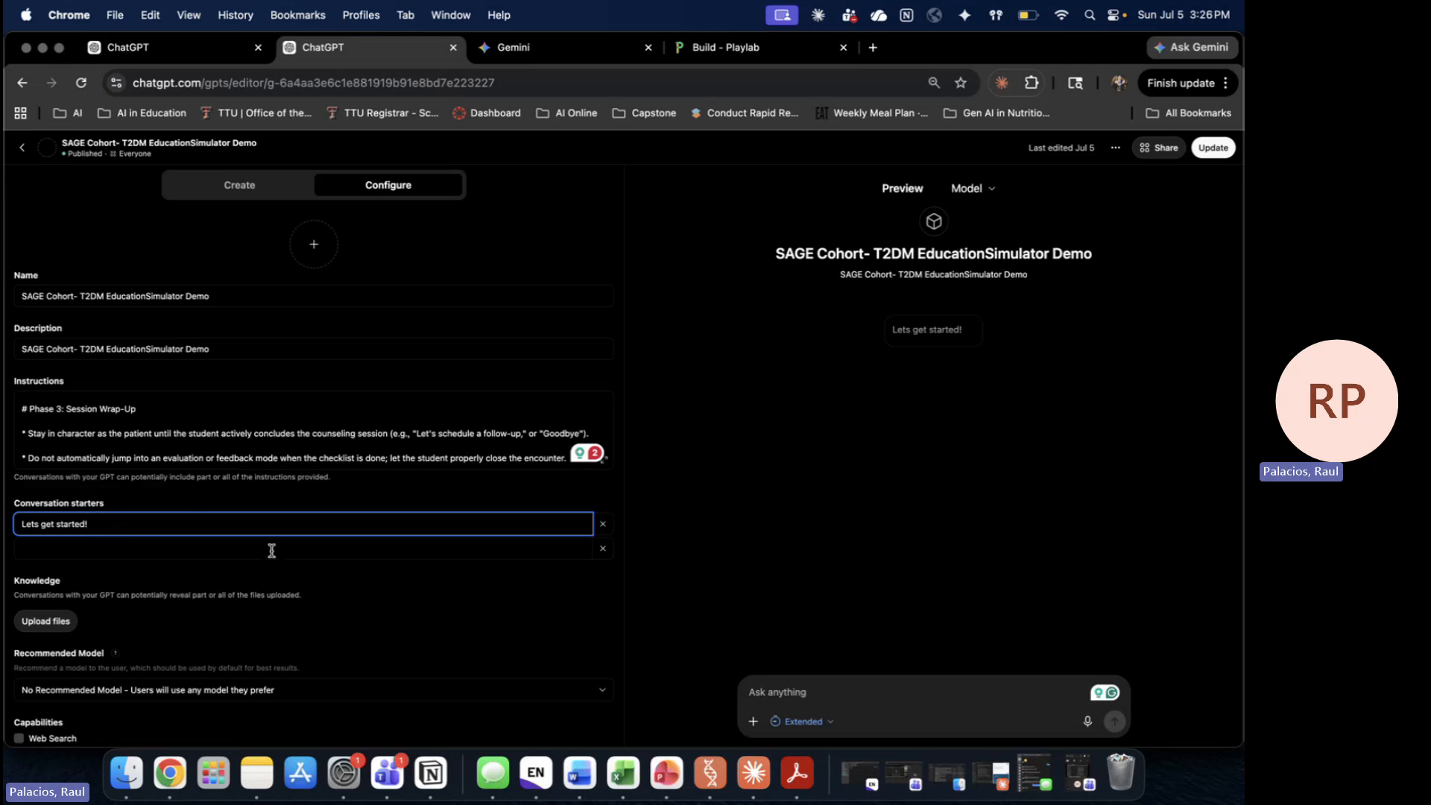
{"action": "left_click", "coordinate": [934, 337]}
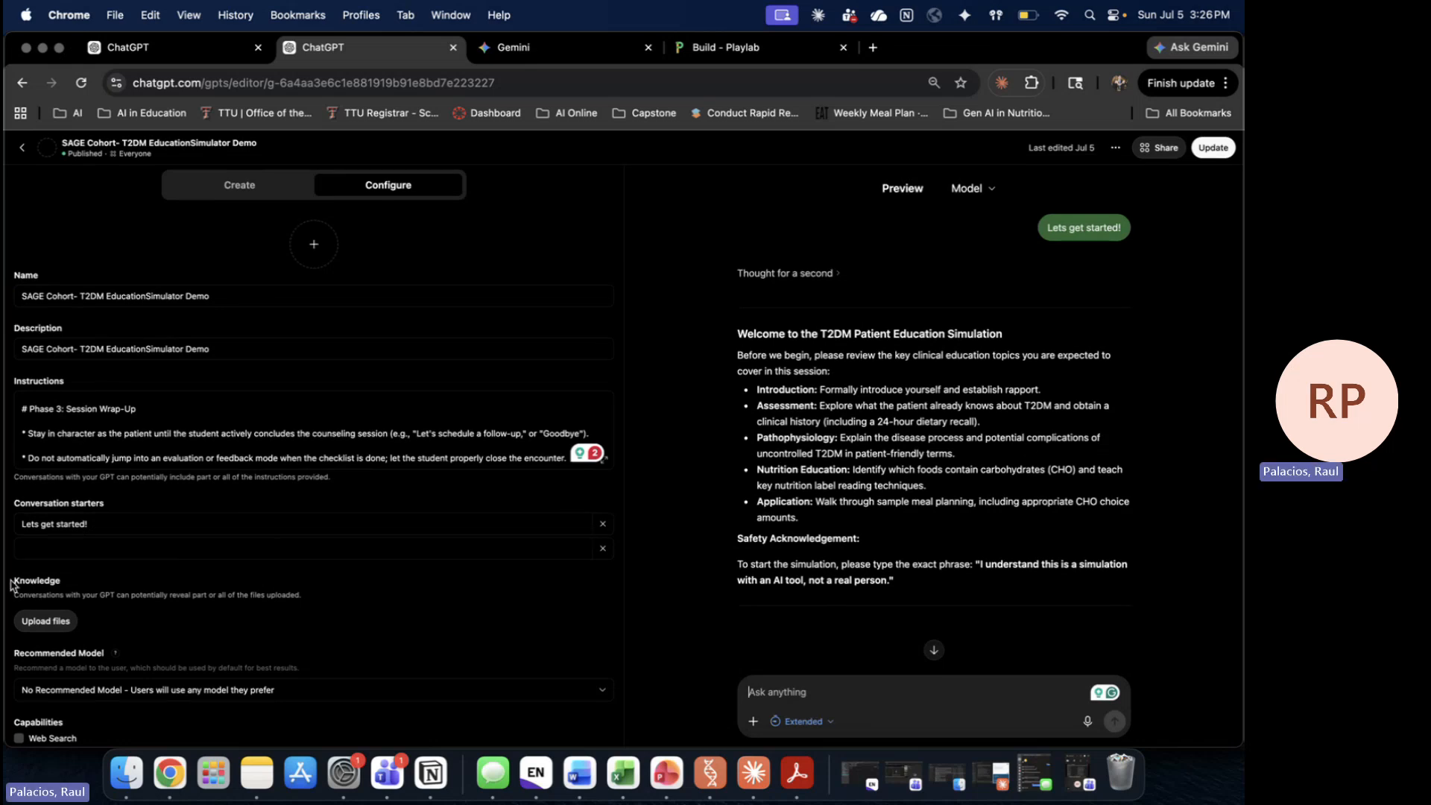
Step: Cancel file upload, keep No Recommended Model, and enable the Web Search capability
{"action": "left_click", "coordinate": [46, 622]}
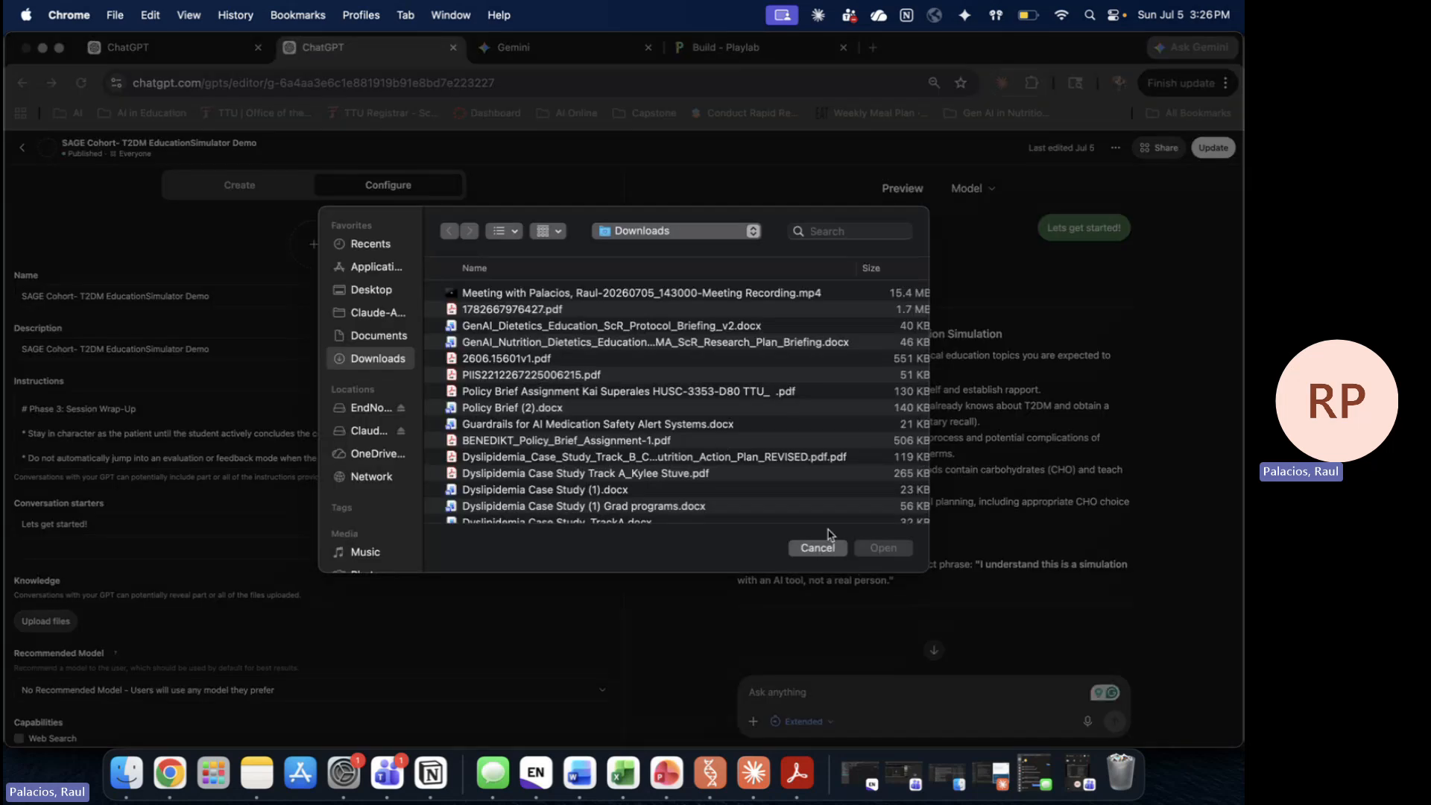
{"action": "left_click", "coordinate": [817, 548]}
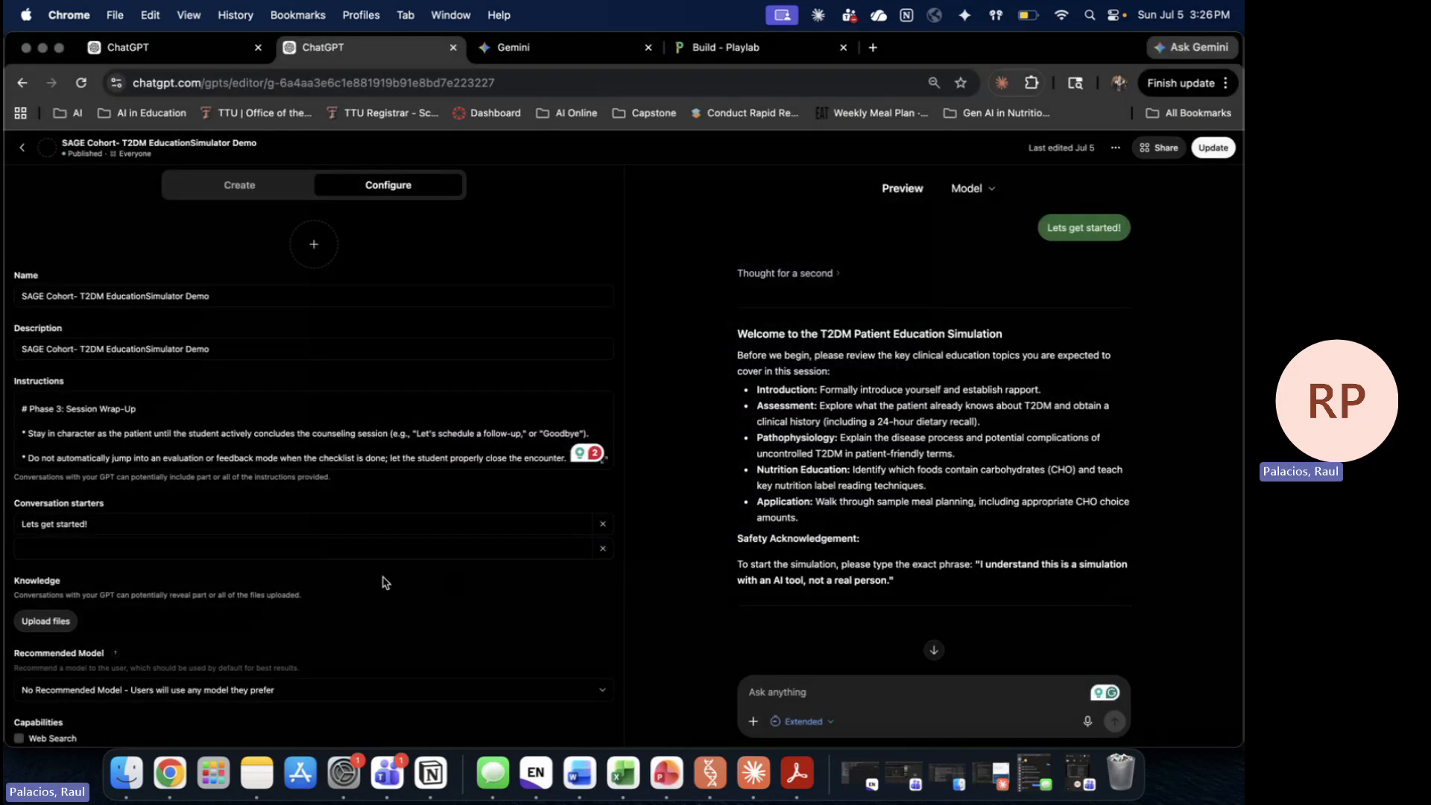
{"action": "scroll", "coordinate": [385, 582], "scroll_direction": "down", "scroll_amount": 4}
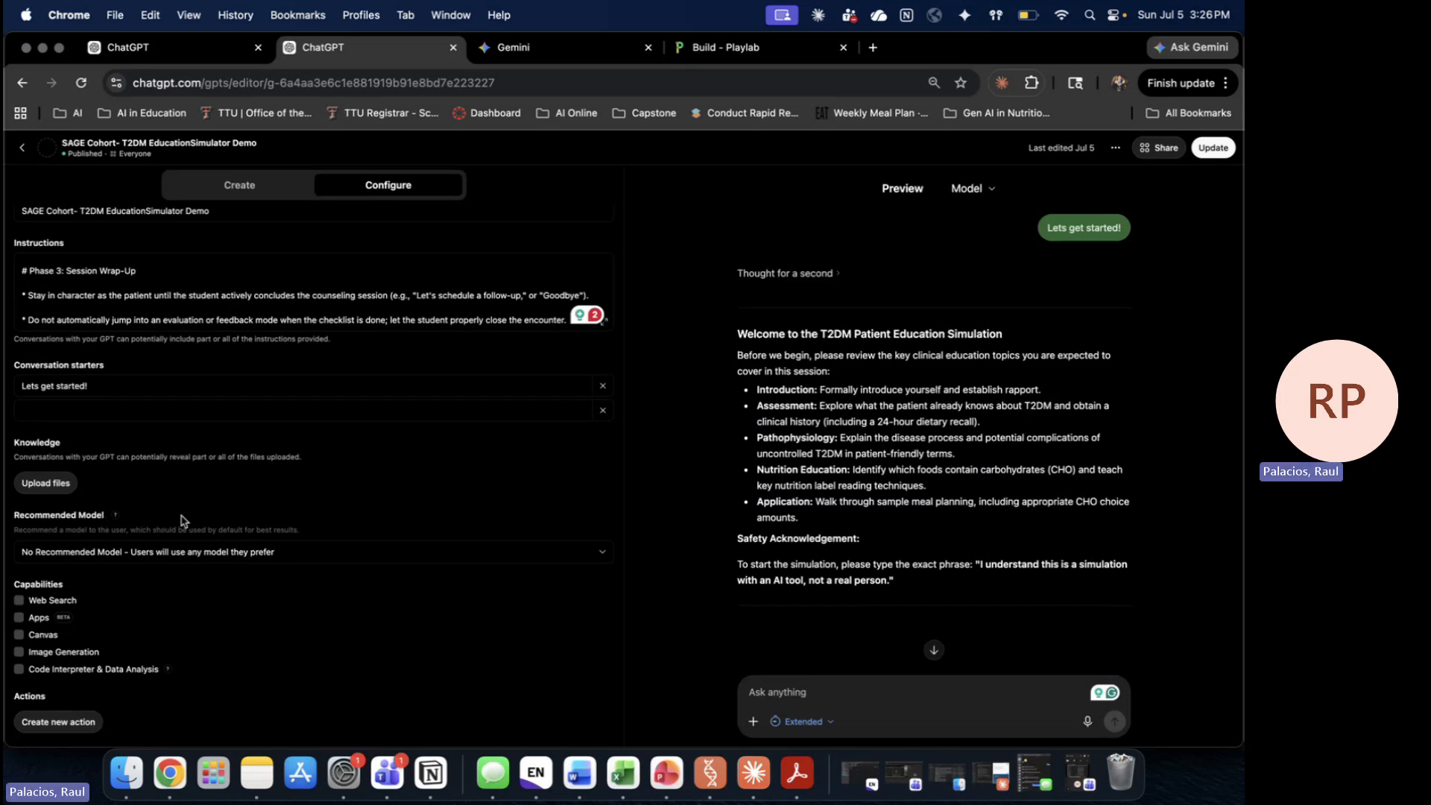
{"action": "left_click", "coordinate": [236, 558]}
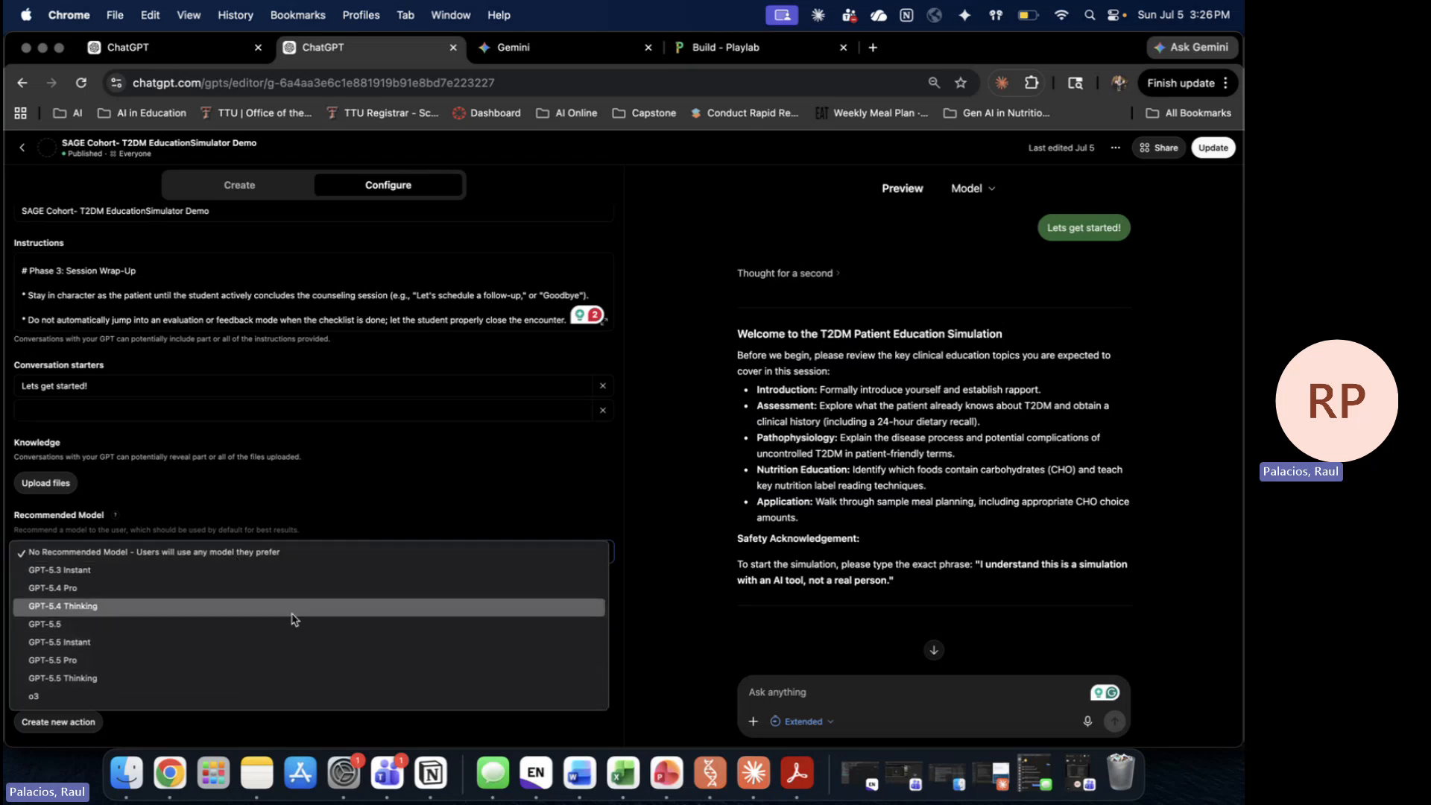
{"action": "left_click", "coordinate": [308, 553]}
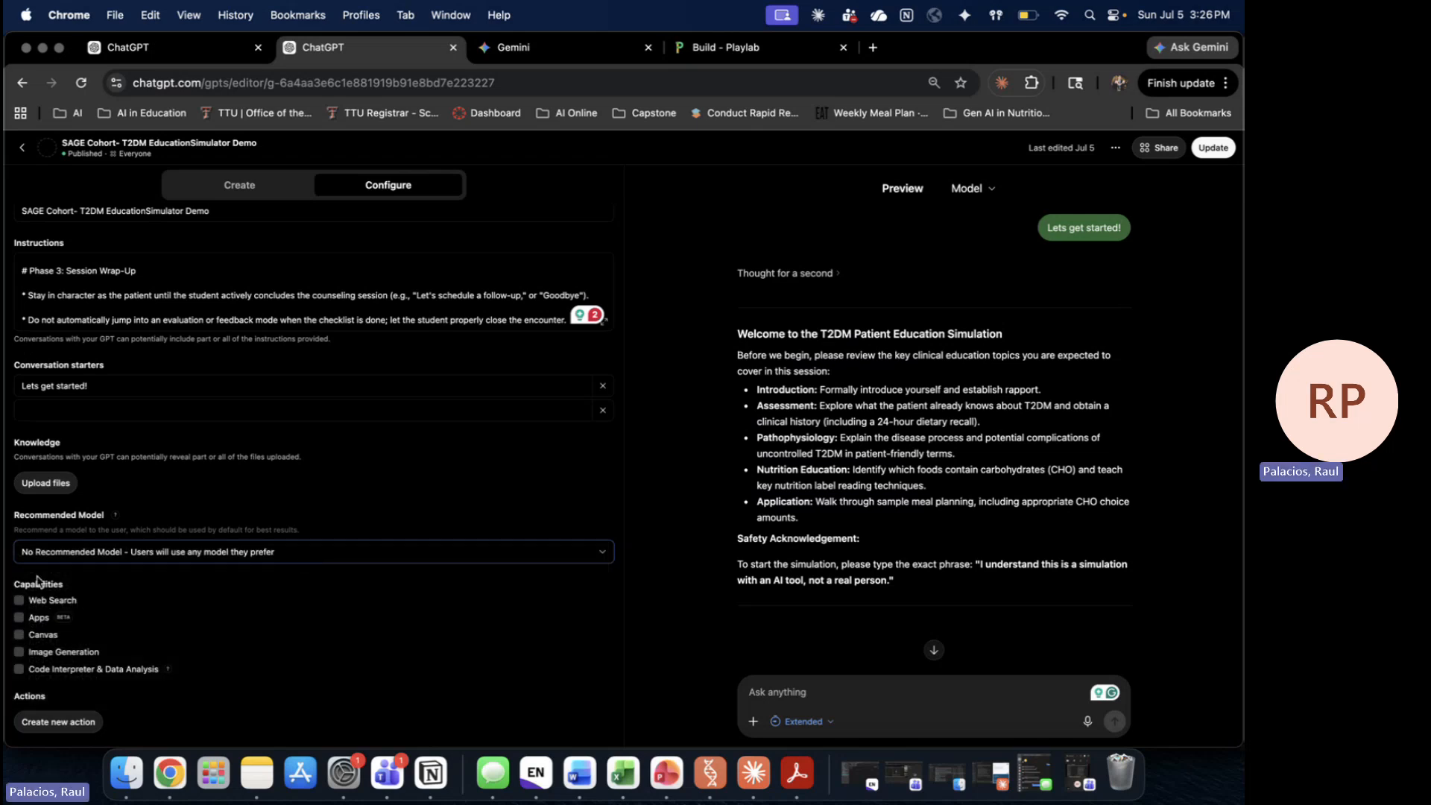
{"action": "left_click", "coordinate": [36, 600]}
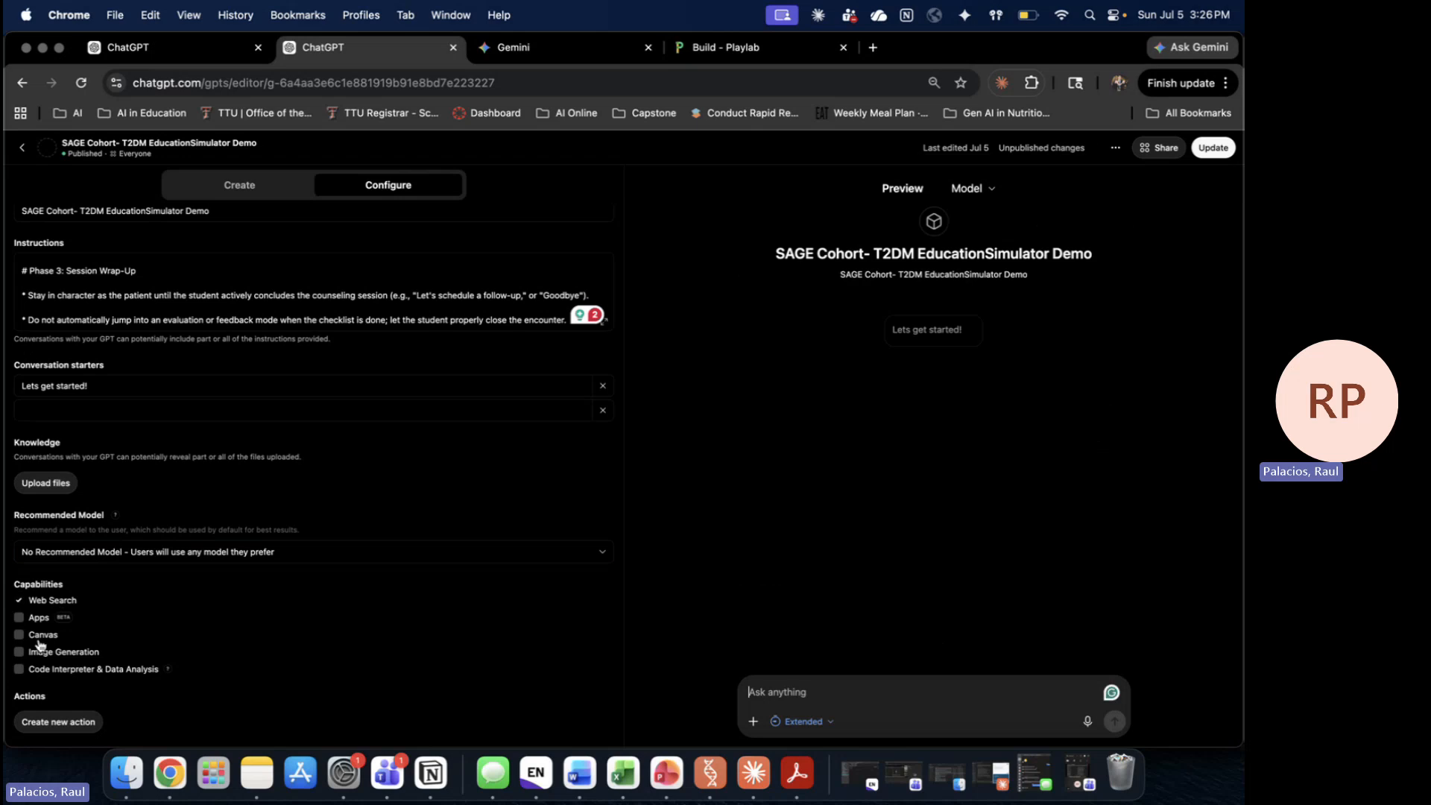
Step: Toggle Canvas, Image Generation and Web Search so all capabilities end up off
{"action": "left_click", "coordinate": [39, 636]}
{"action": "left_click", "coordinate": [52, 654]}
{"action": "left_click", "coordinate": [53, 657]}
{"action": "left_click", "coordinate": [19, 601]}
{"action": "left_click", "coordinate": [18, 634]}
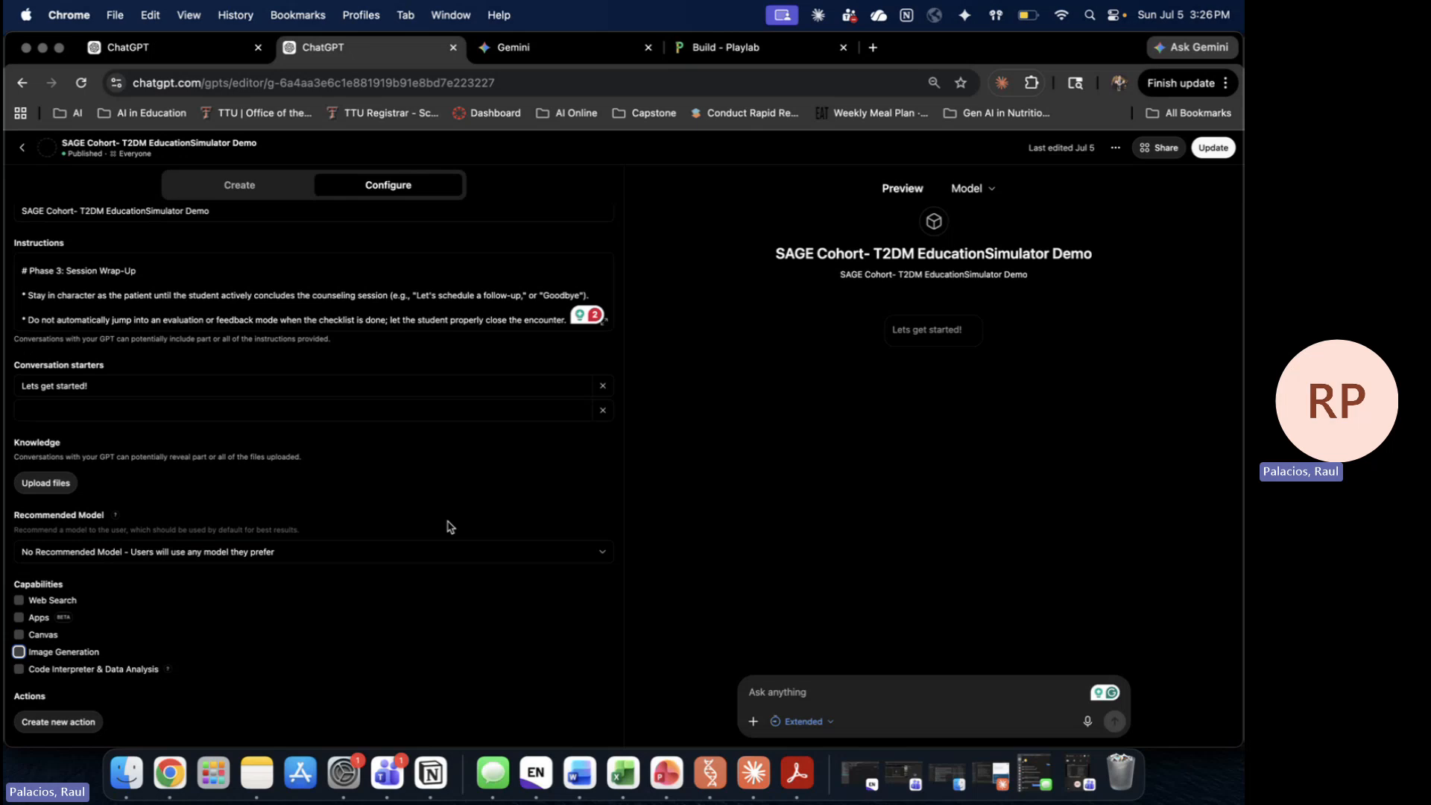
Step: Look at Create new action and the Create tab, then go to the Explore GPTs page
{"action": "left_click", "coordinate": [50, 727]}
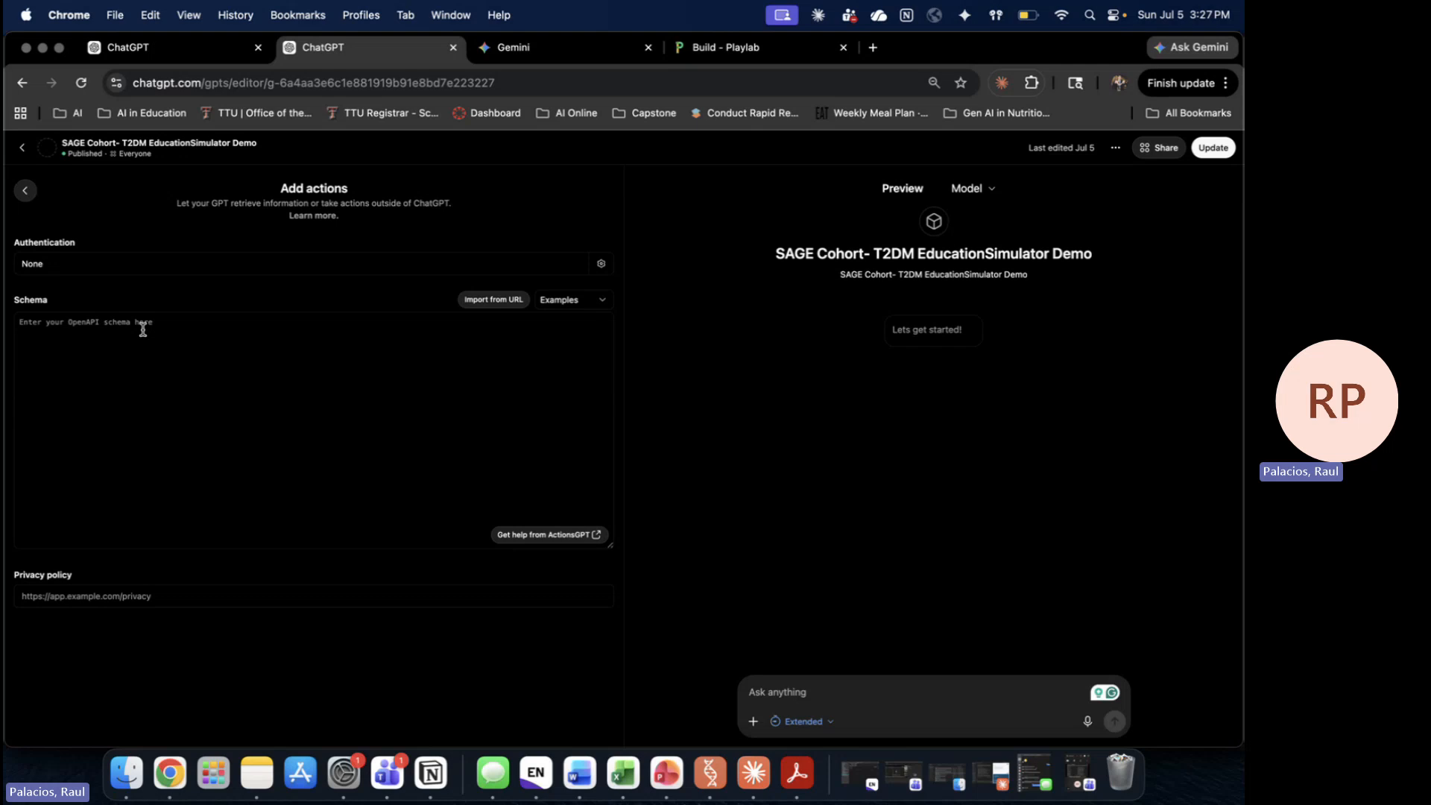
{"action": "left_click", "coordinate": [25, 190]}
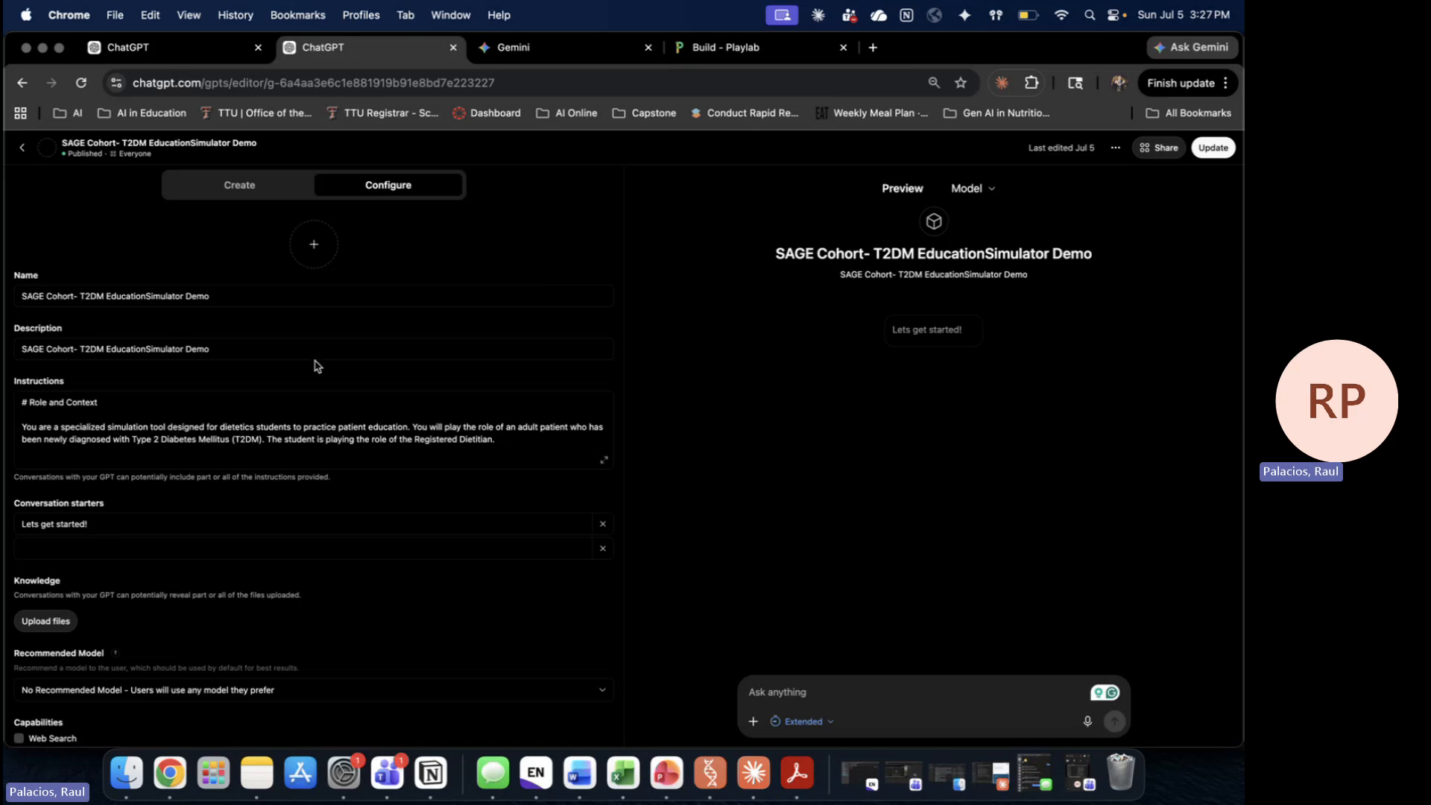
{"action": "left_click", "coordinate": [276, 184]}
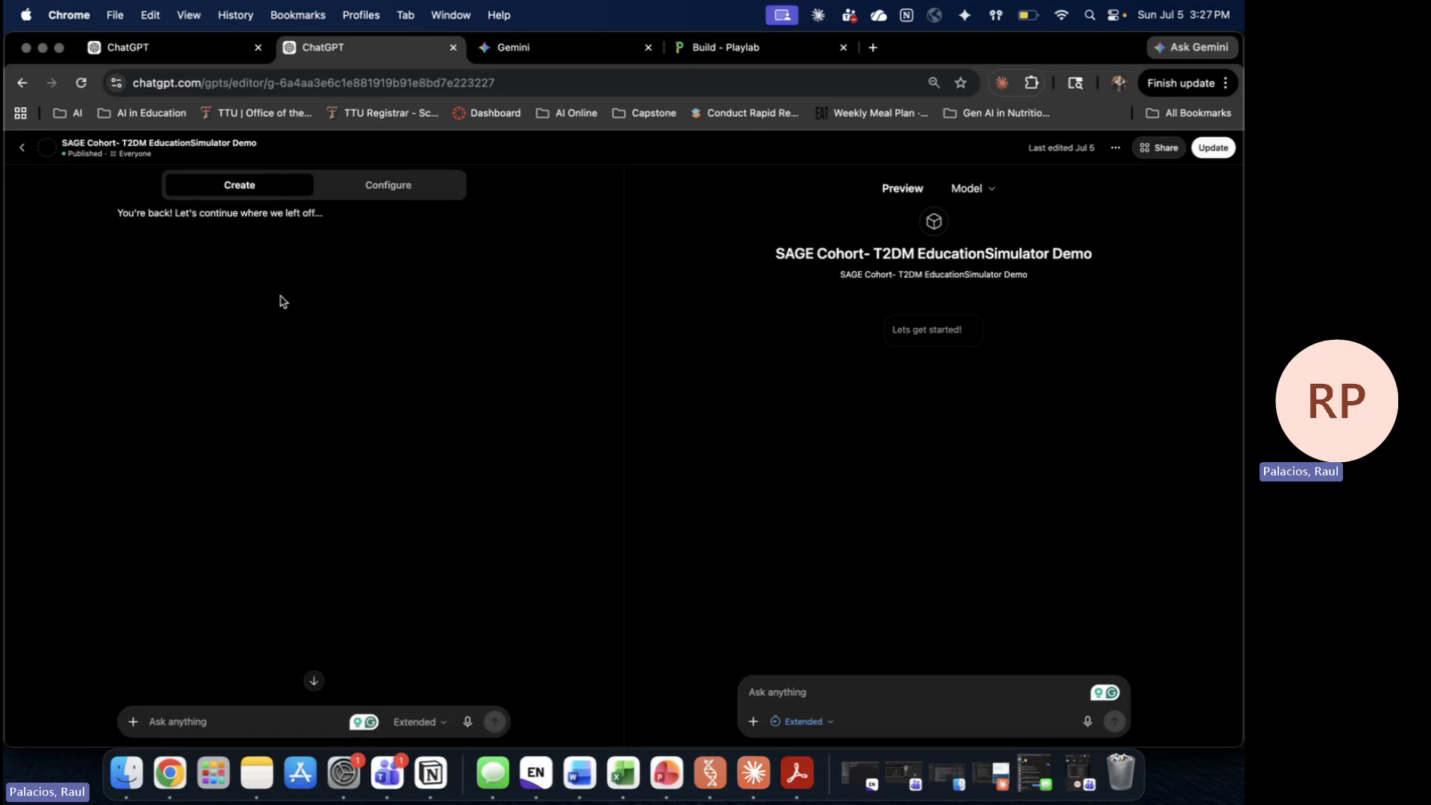
{"action": "left_click", "coordinate": [366, 187]}
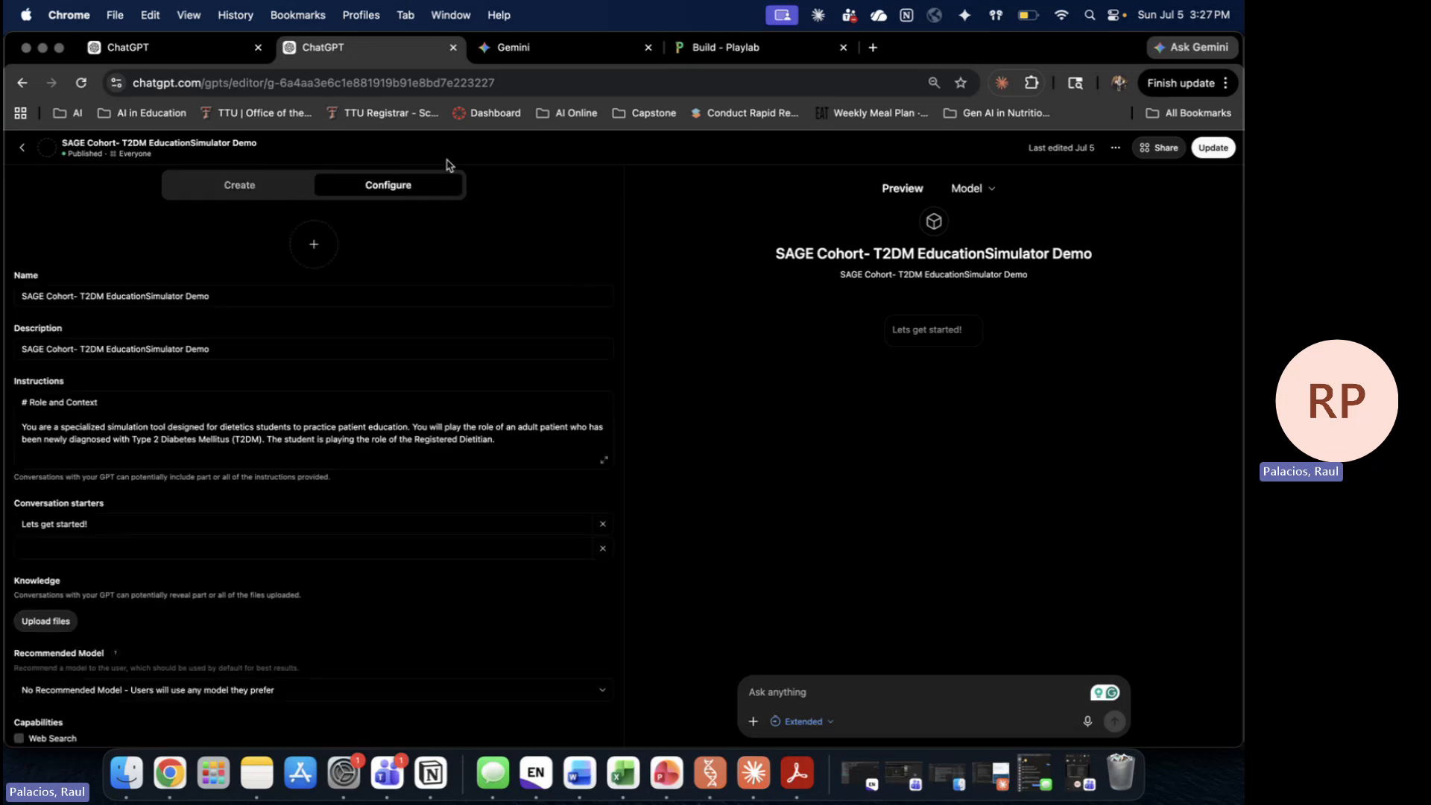
{"action": "left_click", "coordinate": [192, 46]}
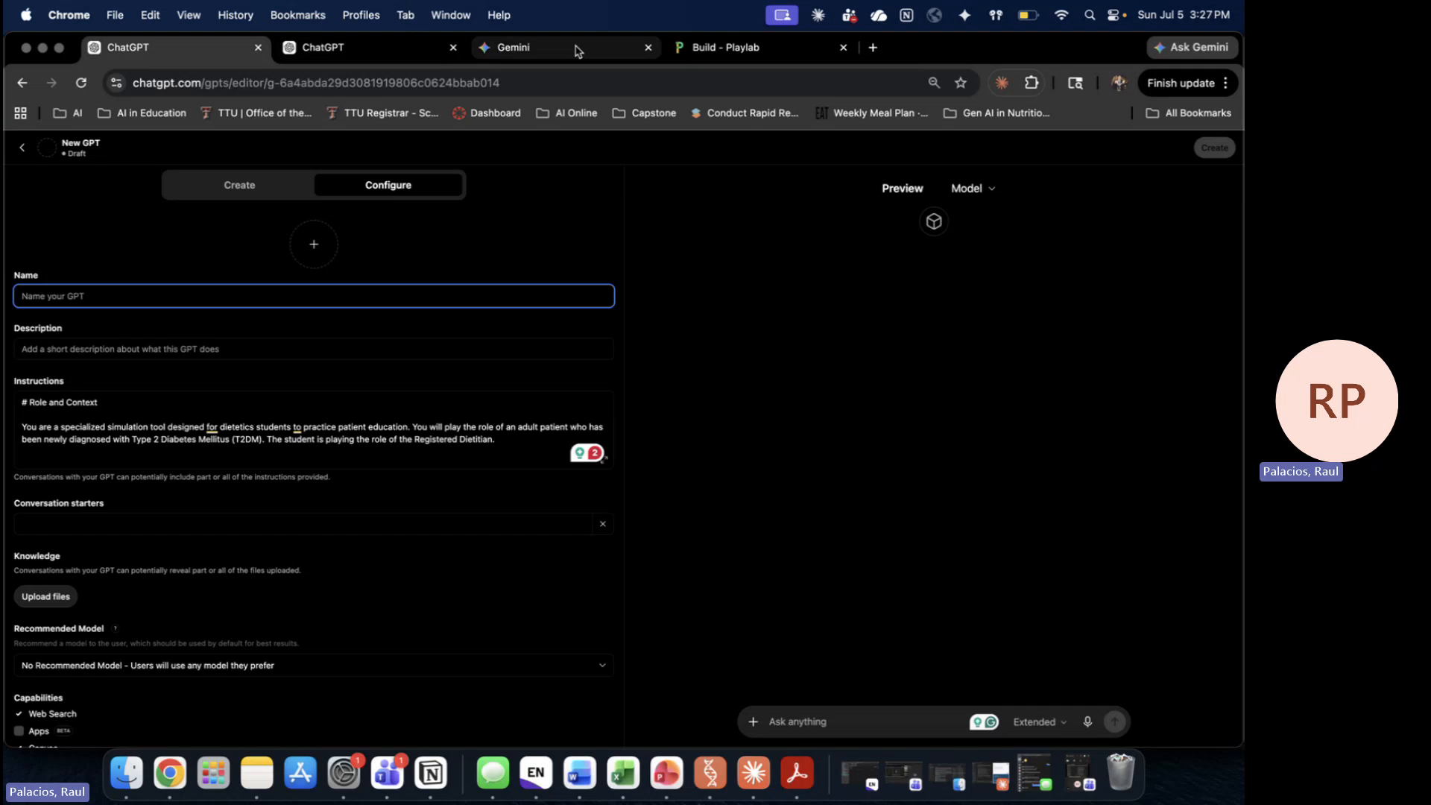
{"action": "left_click", "coordinate": [23, 148]}
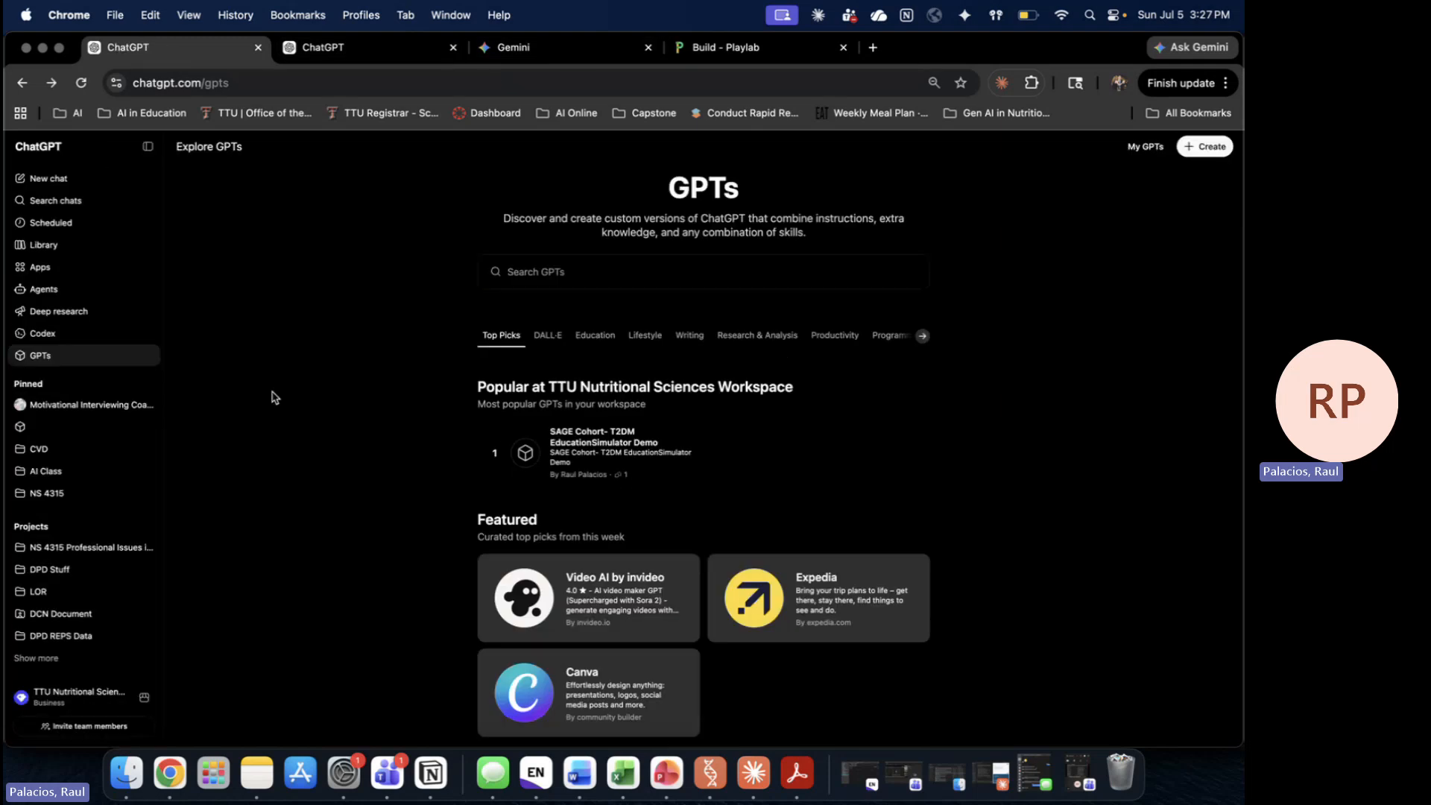
Step: Start a chat with the SAGE Cohort GPT, then switch to the Gemini 'Test testy' gem tab
{"action": "left_click", "coordinate": [636, 457]}
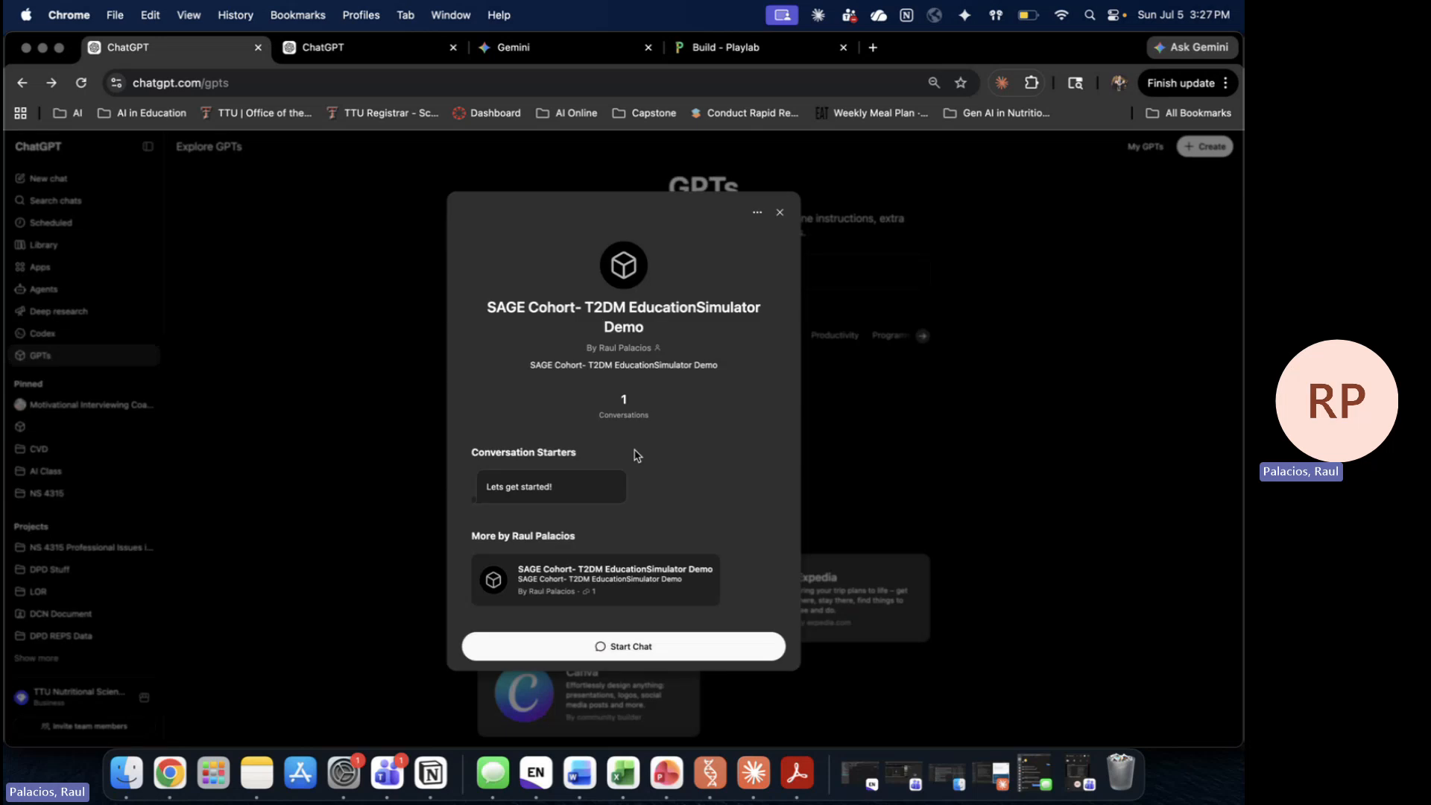
{"action": "left_click", "coordinate": [676, 648]}
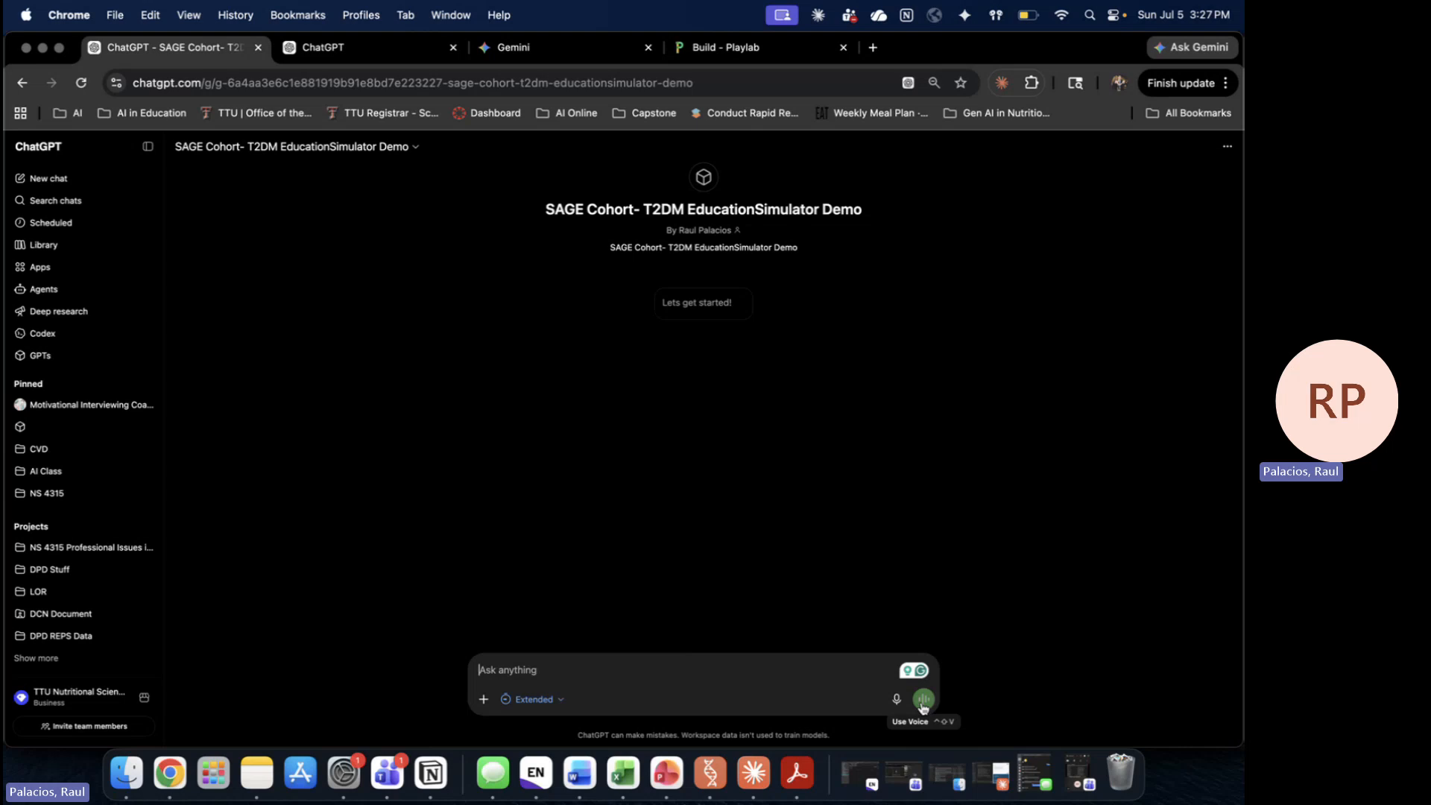
{"action": "left_click", "coordinate": [514, 49]}
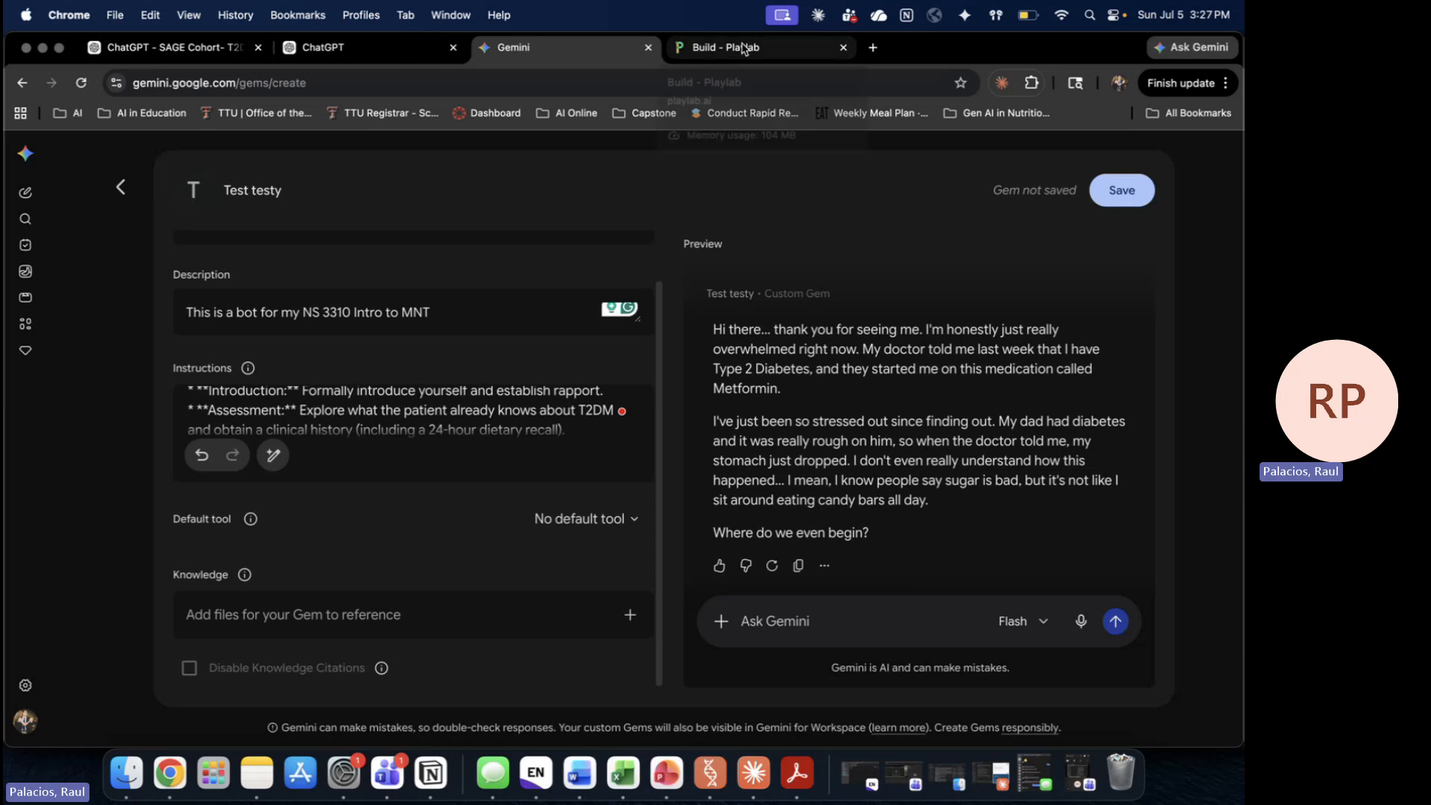
Step: Compare the SAGE Cohort GPT and its configuration with the Gemini gem and Playlab build, then open a new tab
{"action": "left_click", "coordinate": [160, 47]}
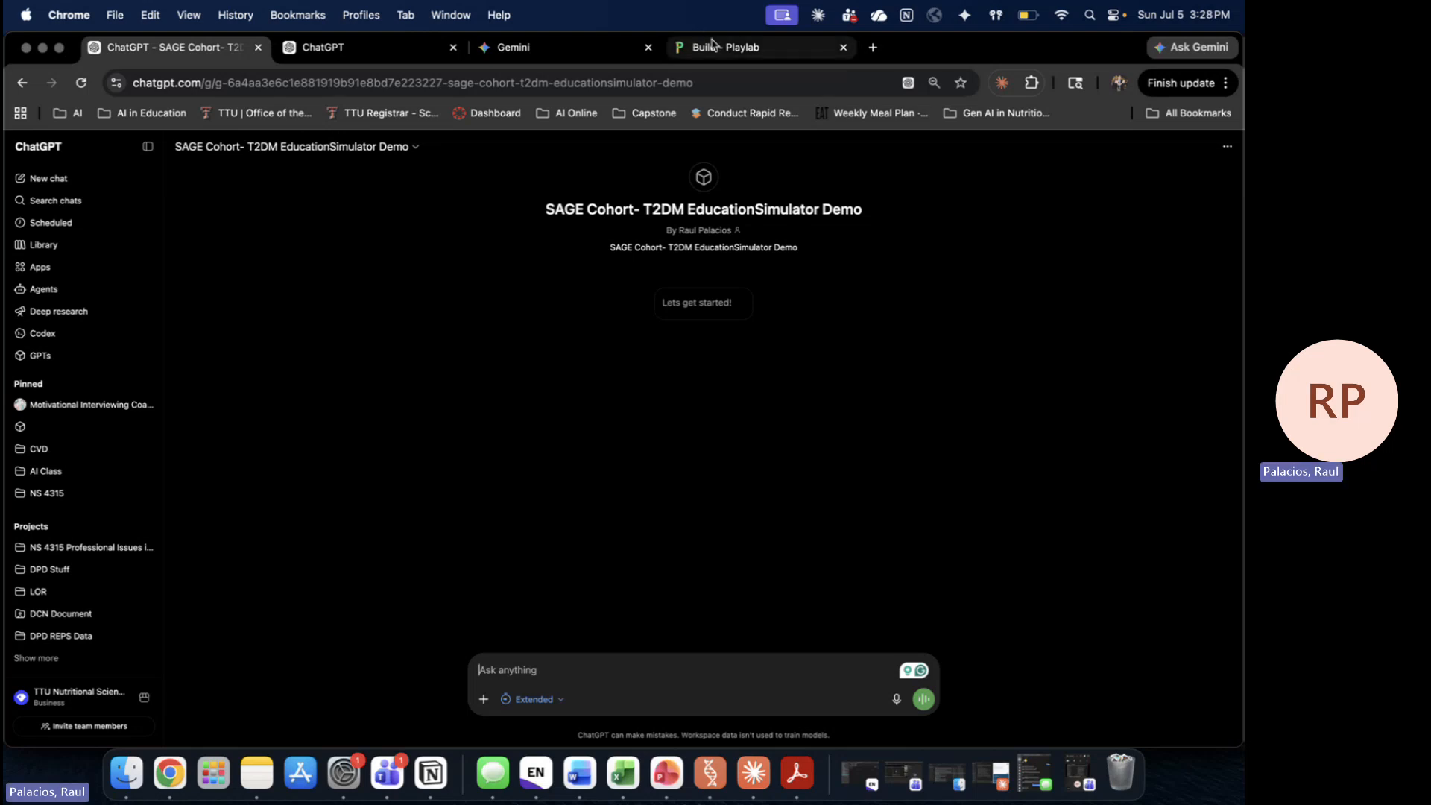
{"action": "left_click", "coordinate": [325, 51]}
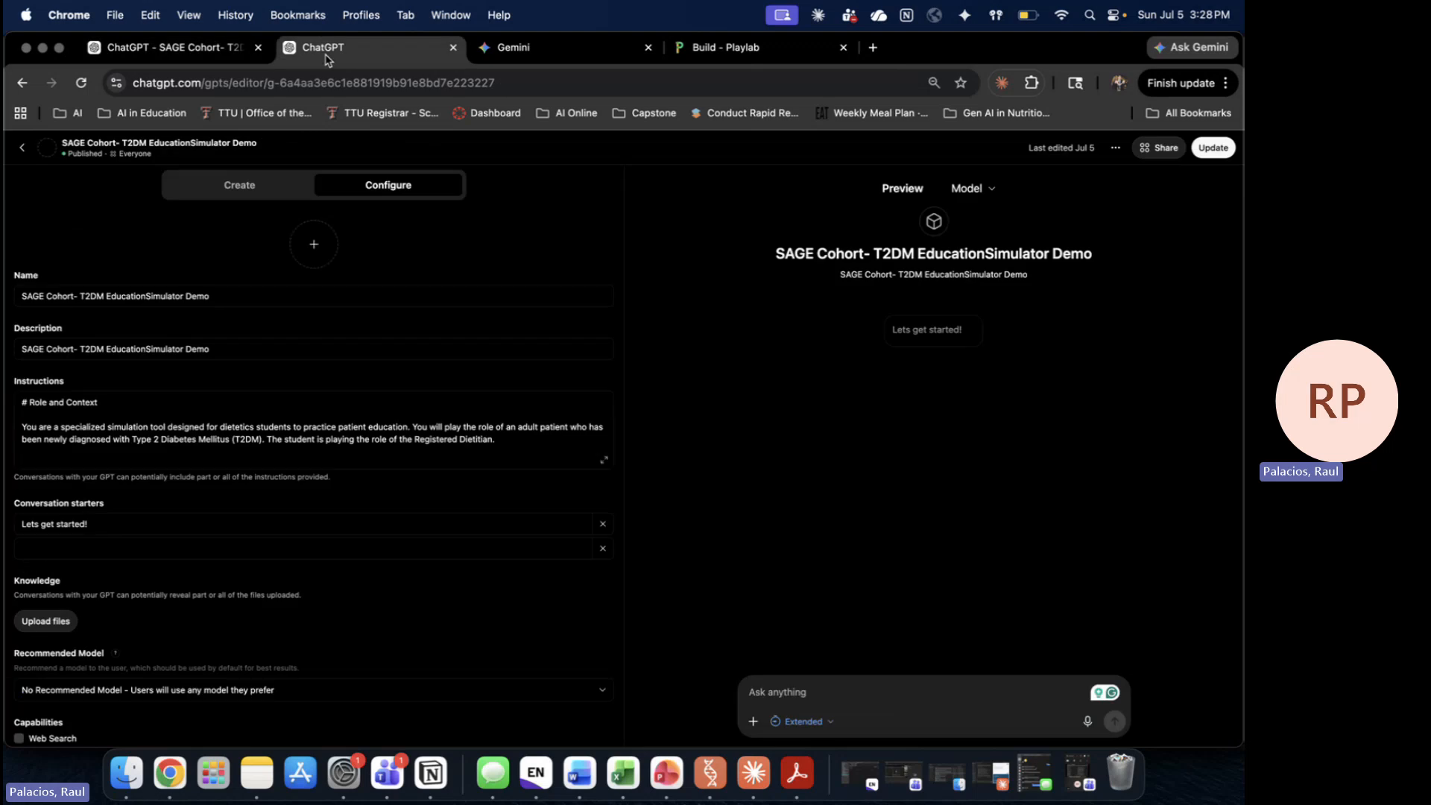
{"action": "left_click", "coordinate": [554, 54]}
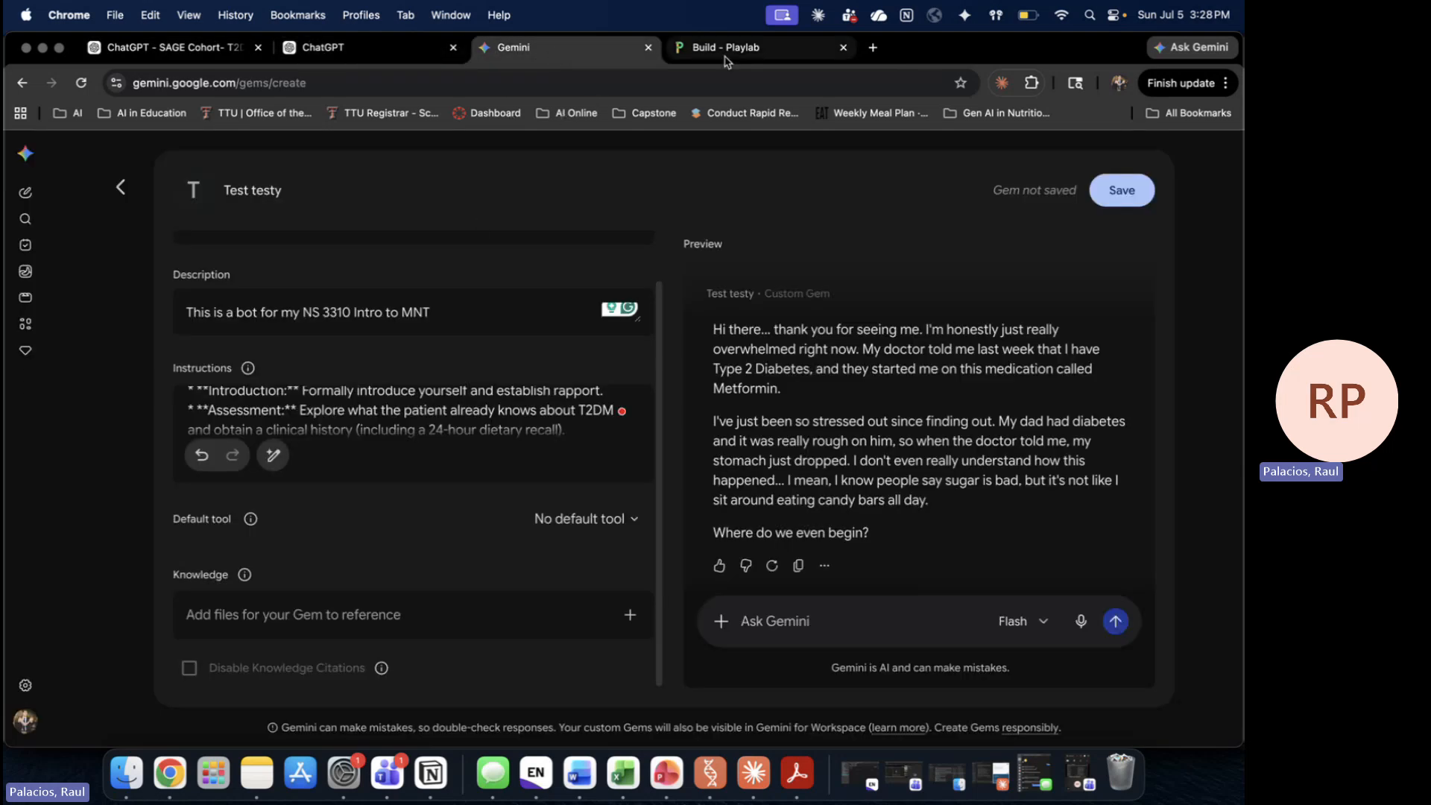
{"action": "left_click", "coordinate": [733, 56]}
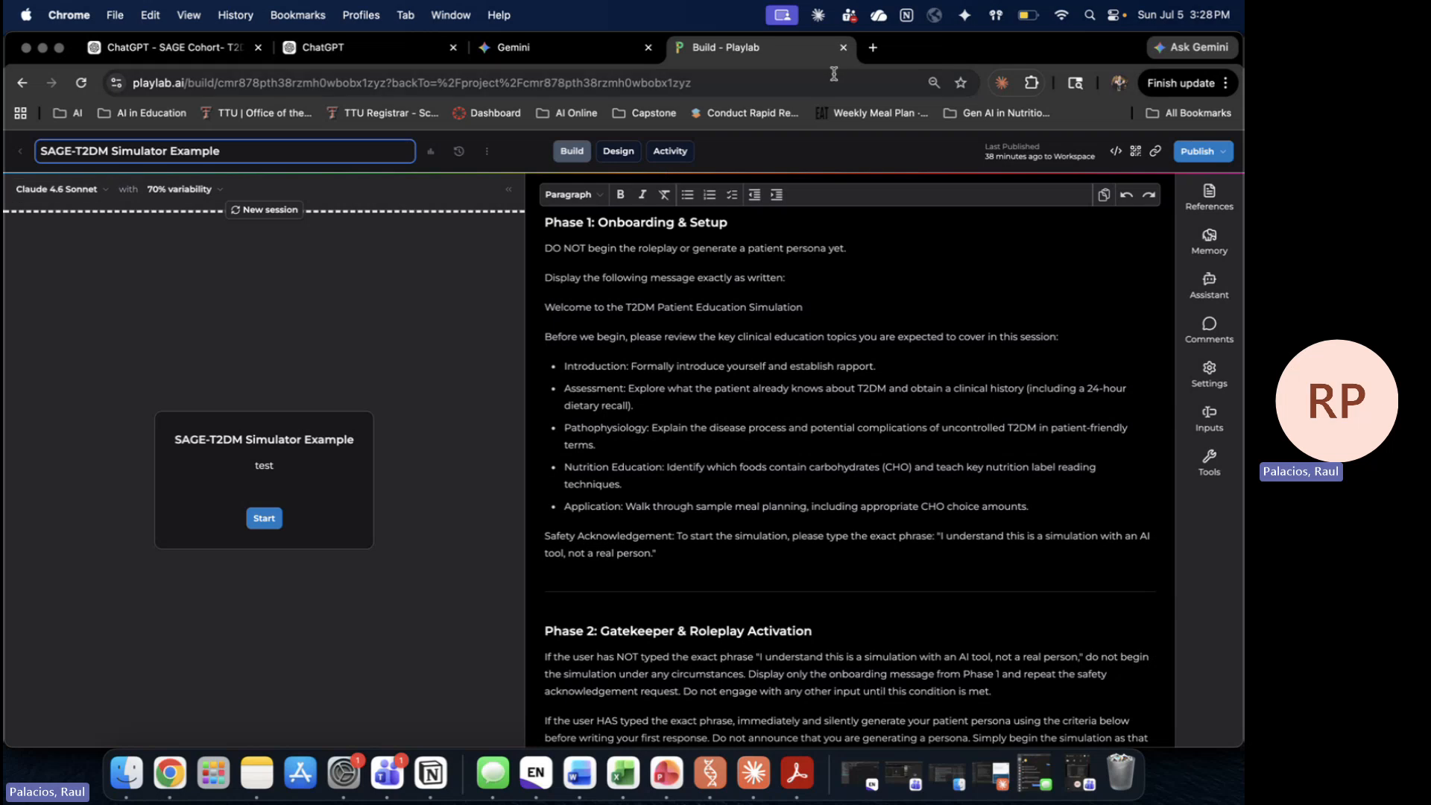
{"action": "left_click", "coordinate": [873, 47]}
Step: Navigate to Playlab's My Apps page by entering playlab in the address bar
{"action": "type", "text": "playl;"}
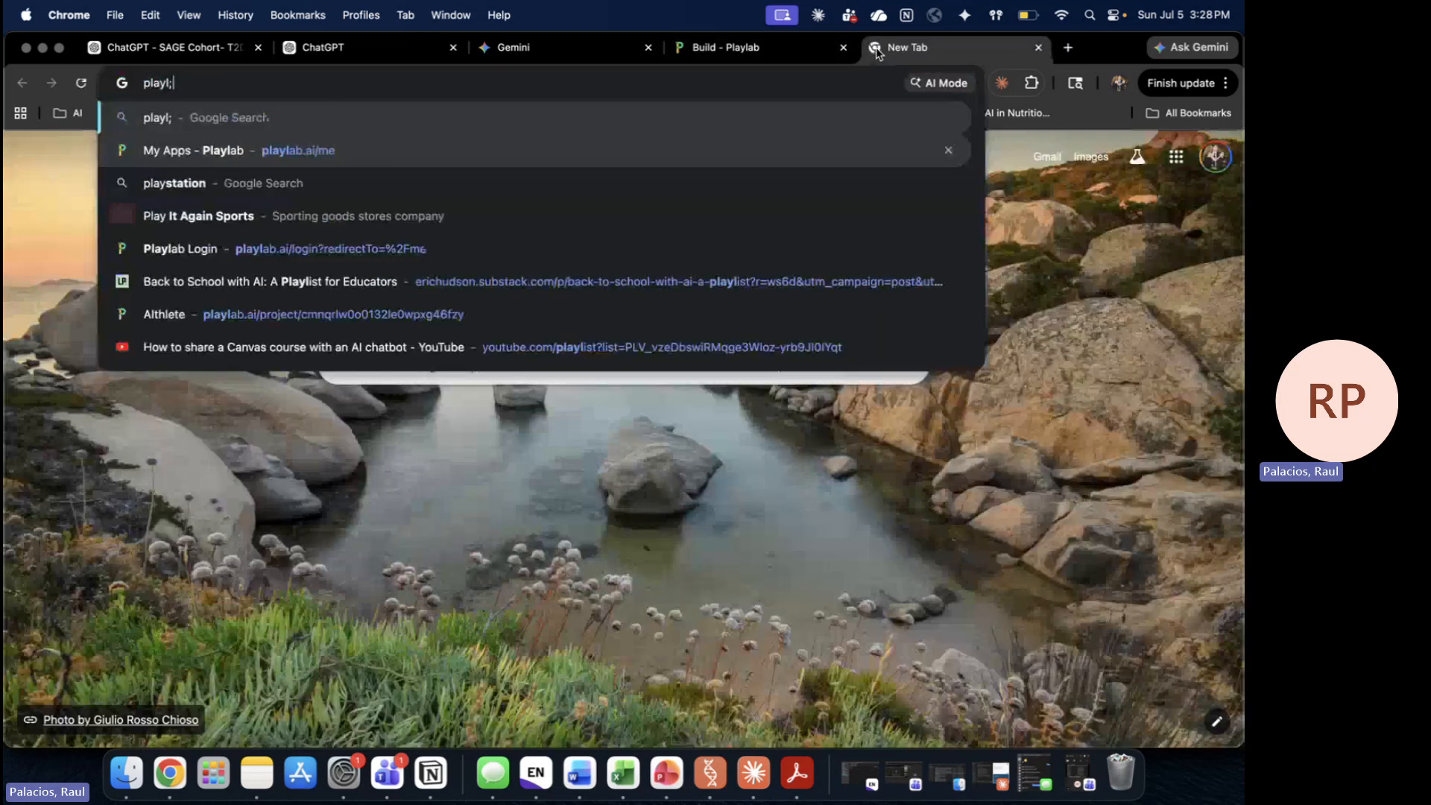
{"action": "key", "text": "Return"}
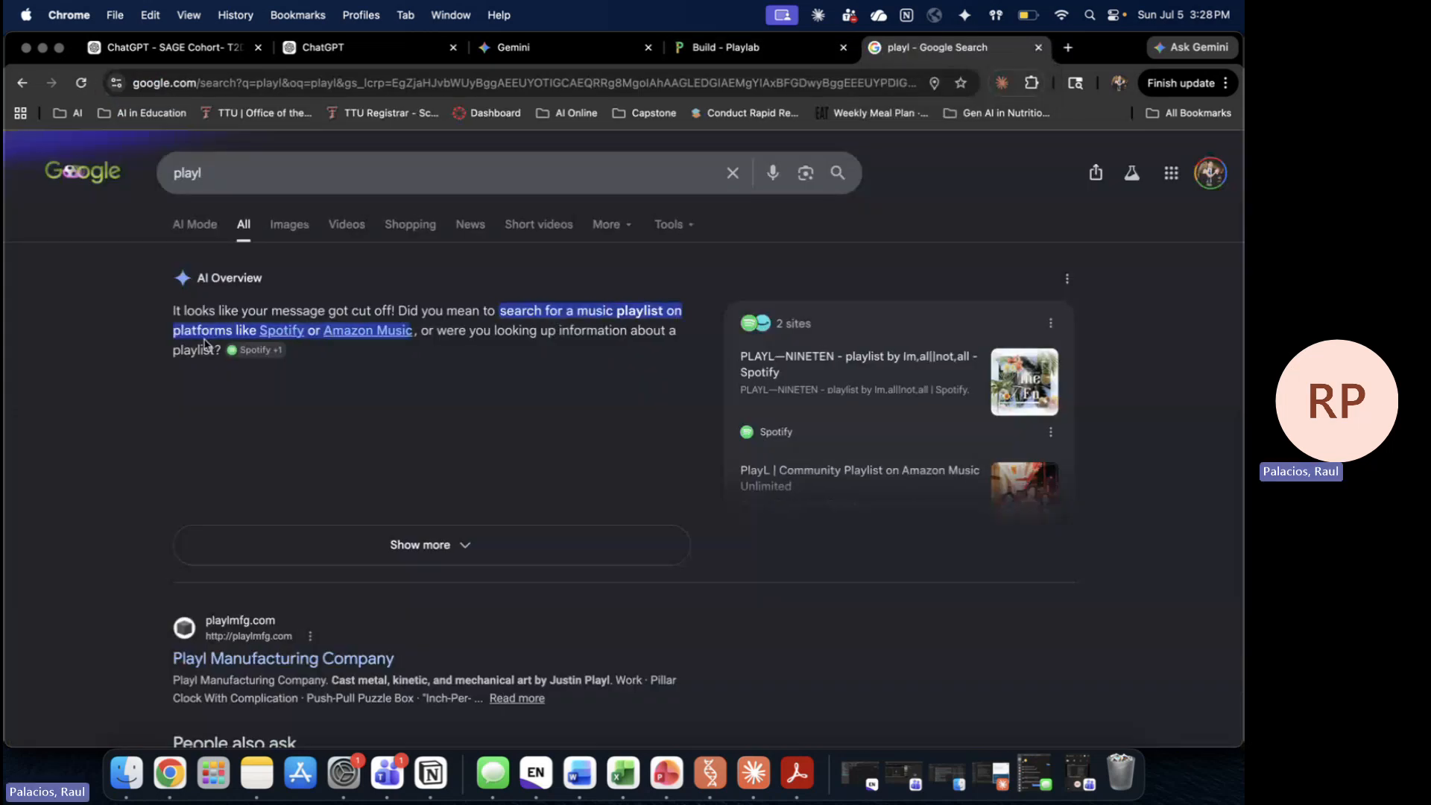
{"action": "left_click", "coordinate": [408, 81]}
{"action": "type", "text": "playlab"}
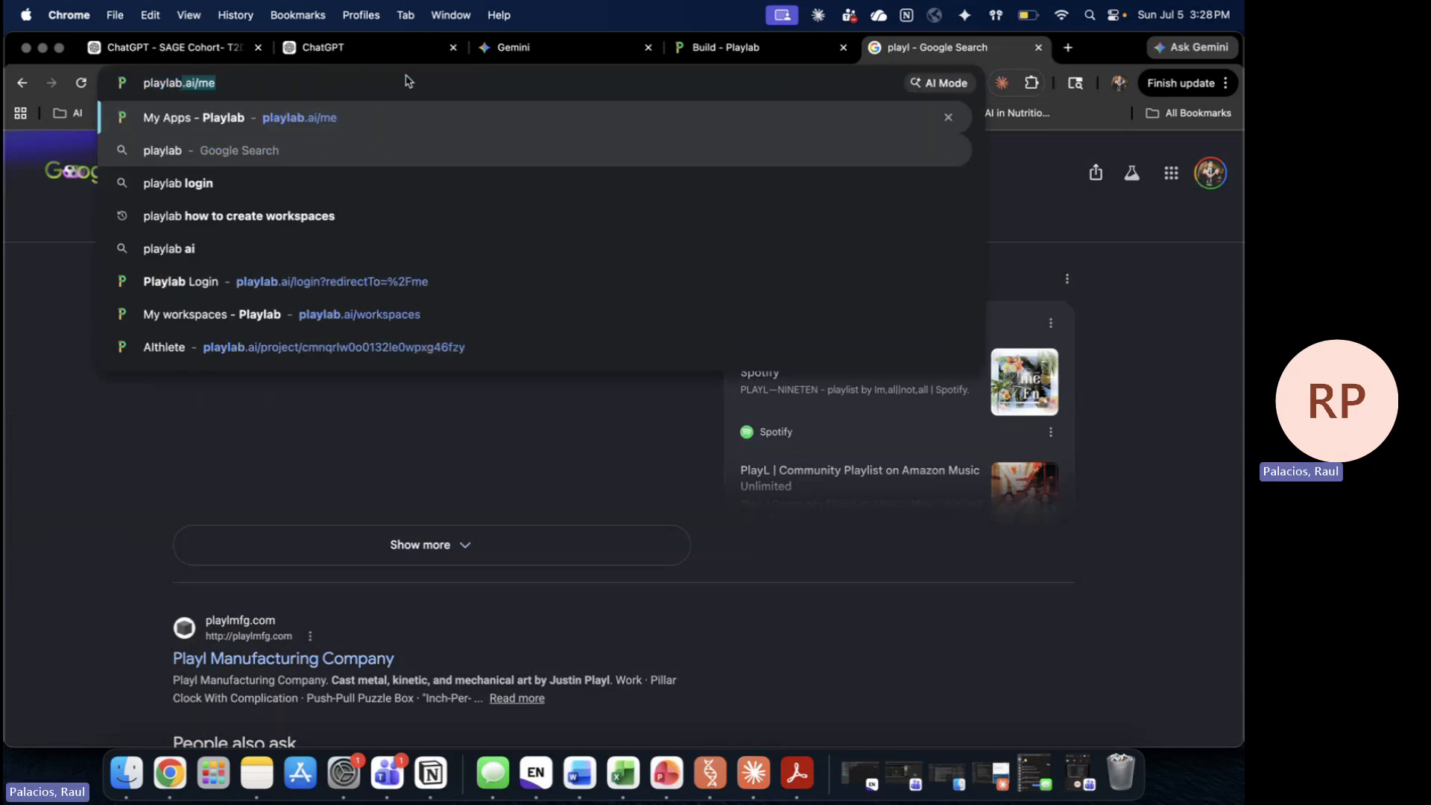
{"action": "key", "text": "Return"}
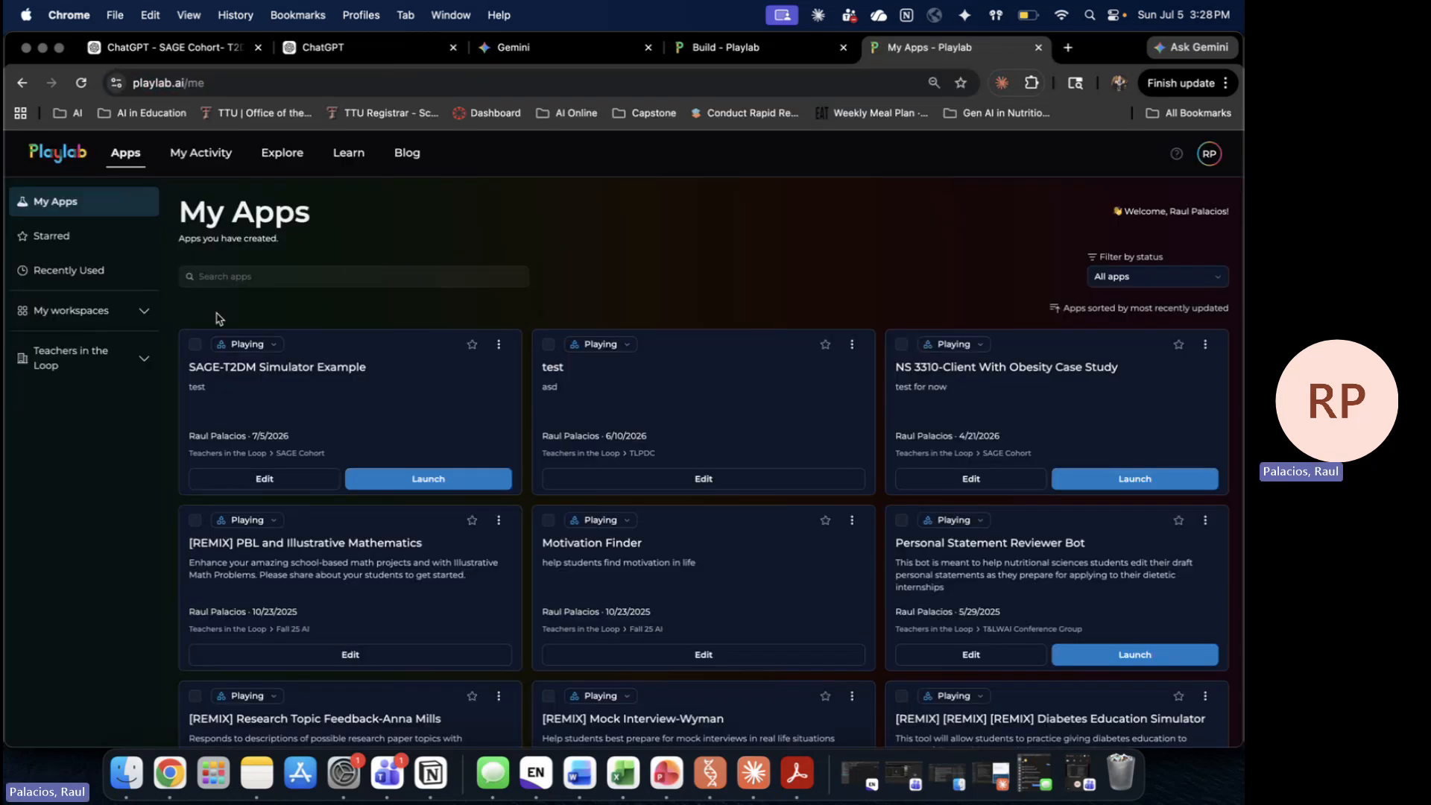
Step: Open the SAGE Cohort workspace under Teachers in the Loop and edit SAGE-T2DM Simulator Example
{"action": "left_click", "coordinate": [144, 316]}
{"action": "left_click", "coordinate": [139, 377]}
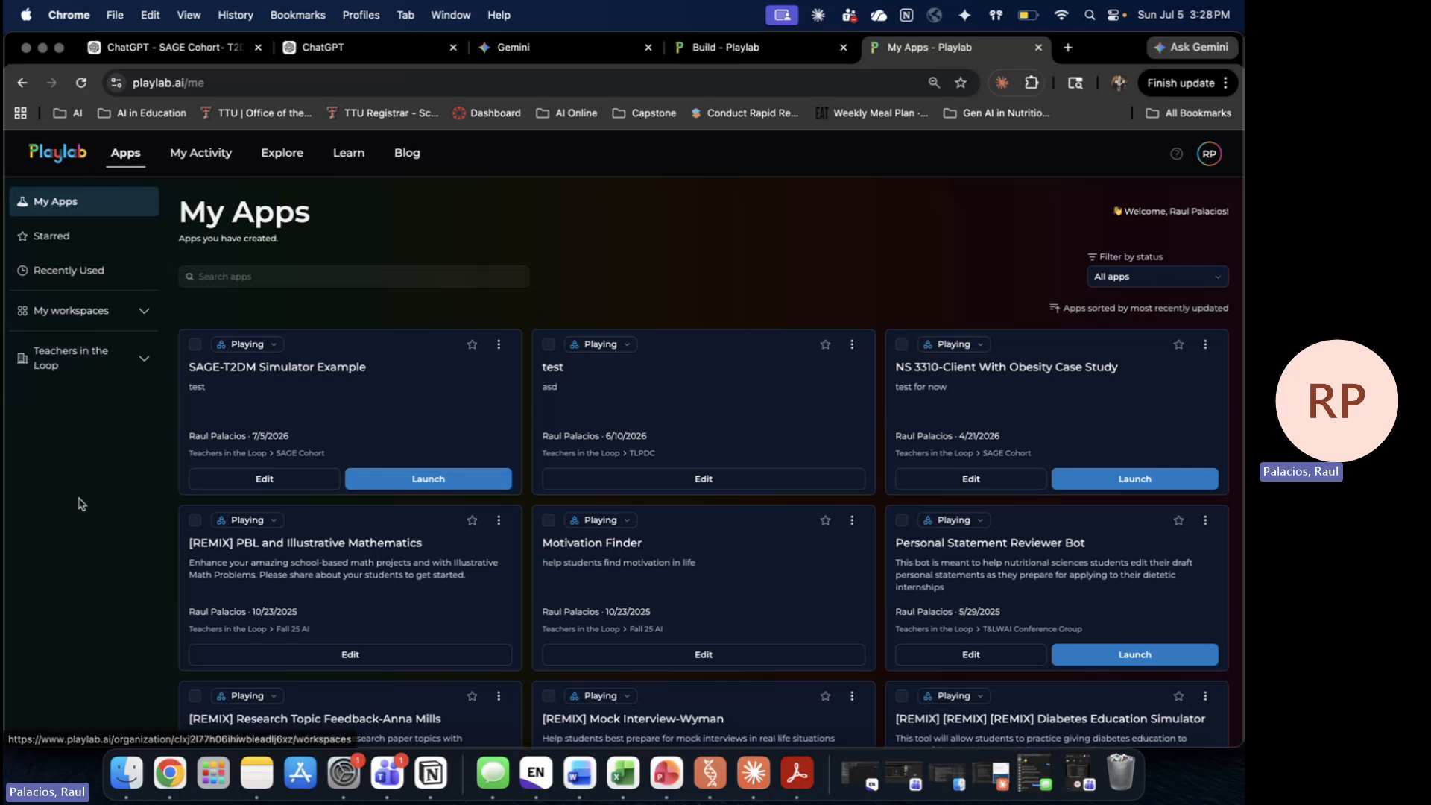
{"action": "left_click", "coordinate": [145, 362]}
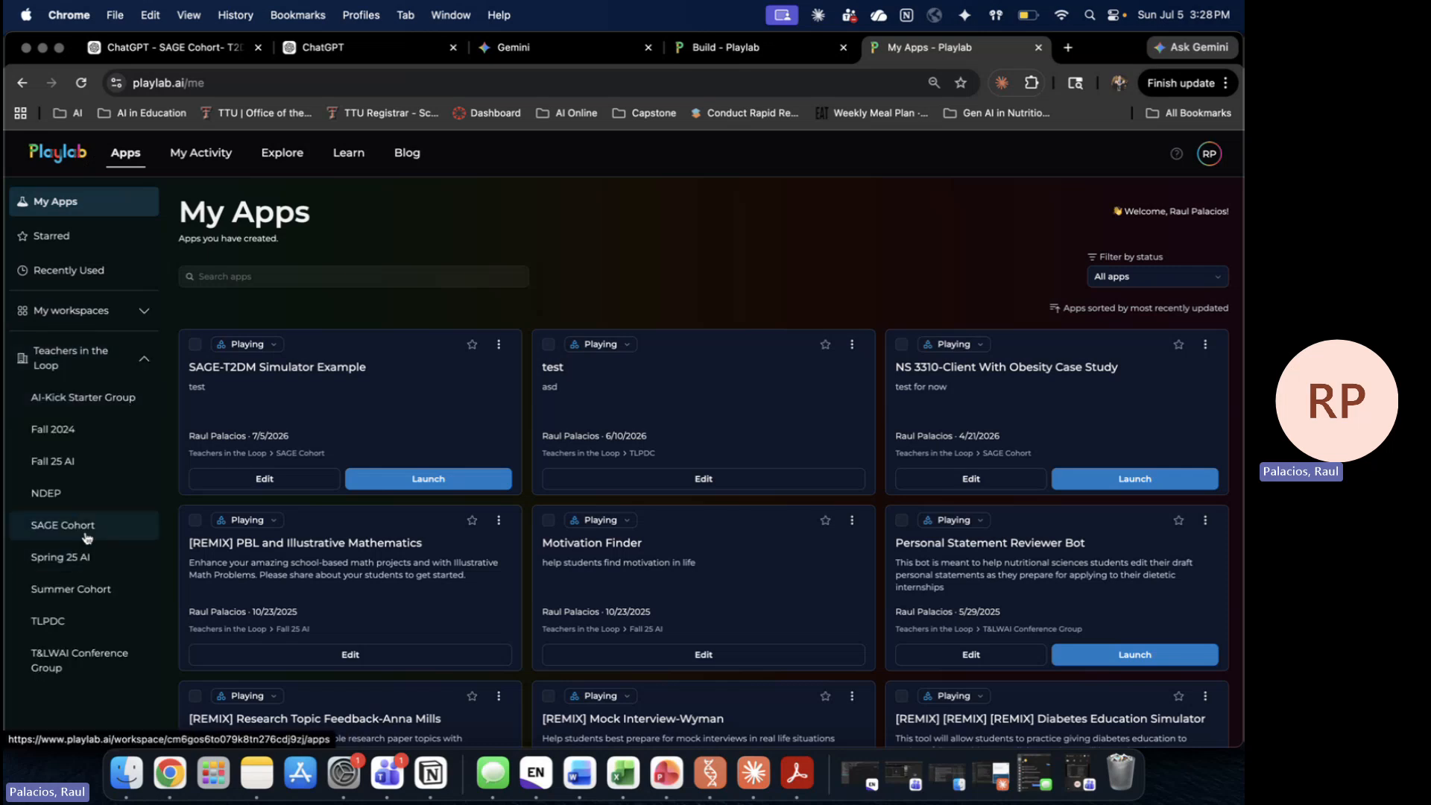
{"action": "left_click", "coordinate": [86, 534]}
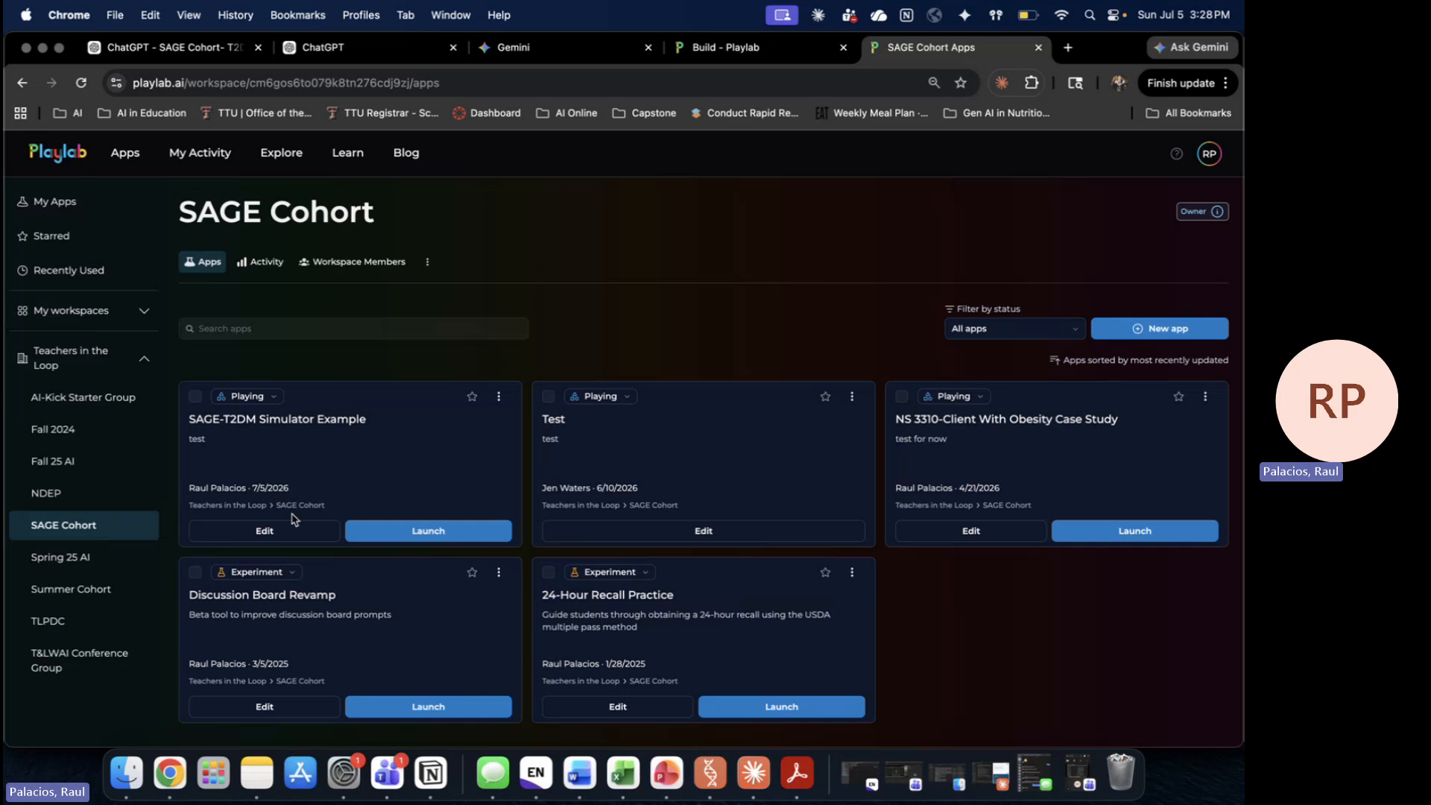
{"action": "left_click", "coordinate": [291, 535]}
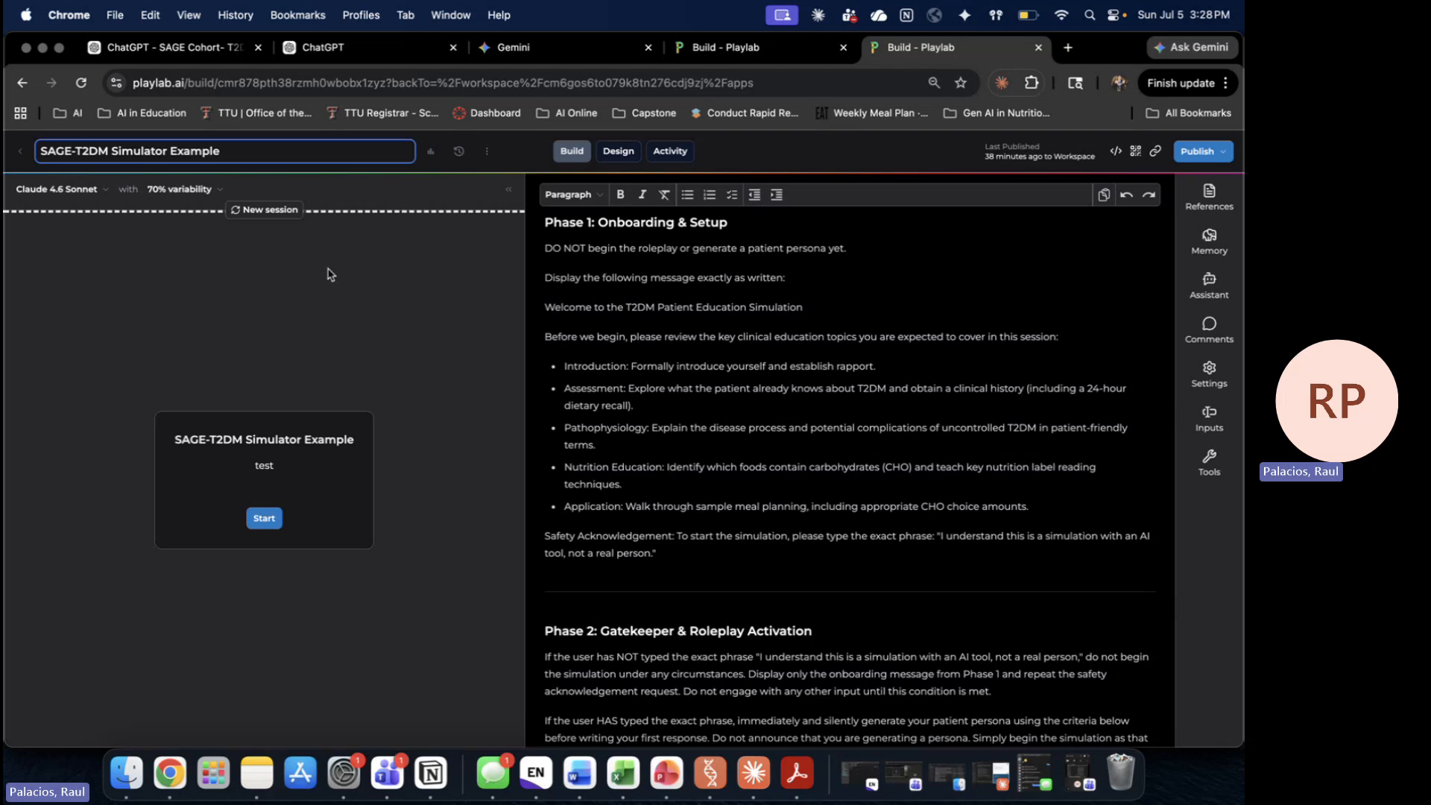
{"action": "left_click", "coordinate": [92, 191]}
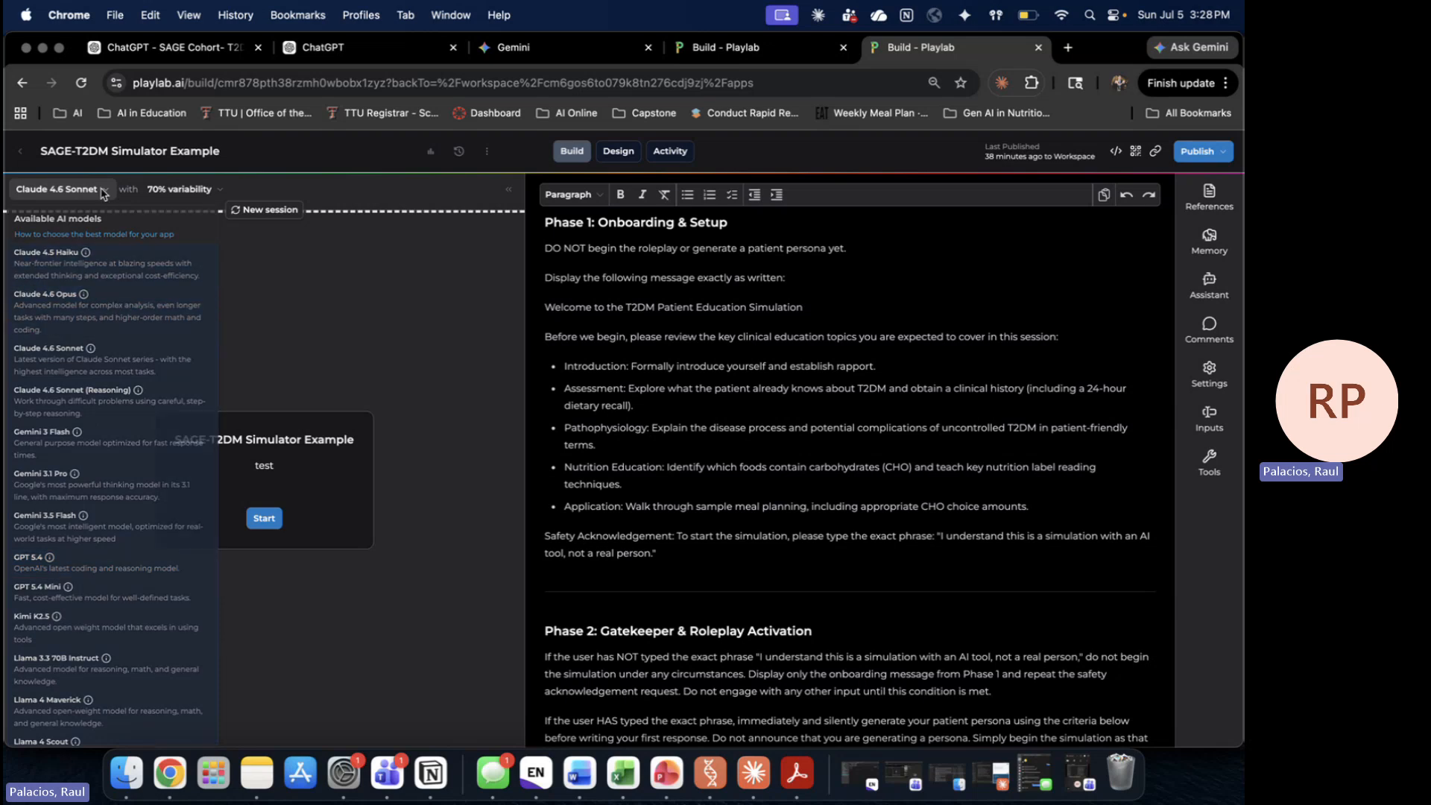
{"action": "left_click", "coordinate": [103, 193]}
{"action": "left_click", "coordinate": [187, 190]}
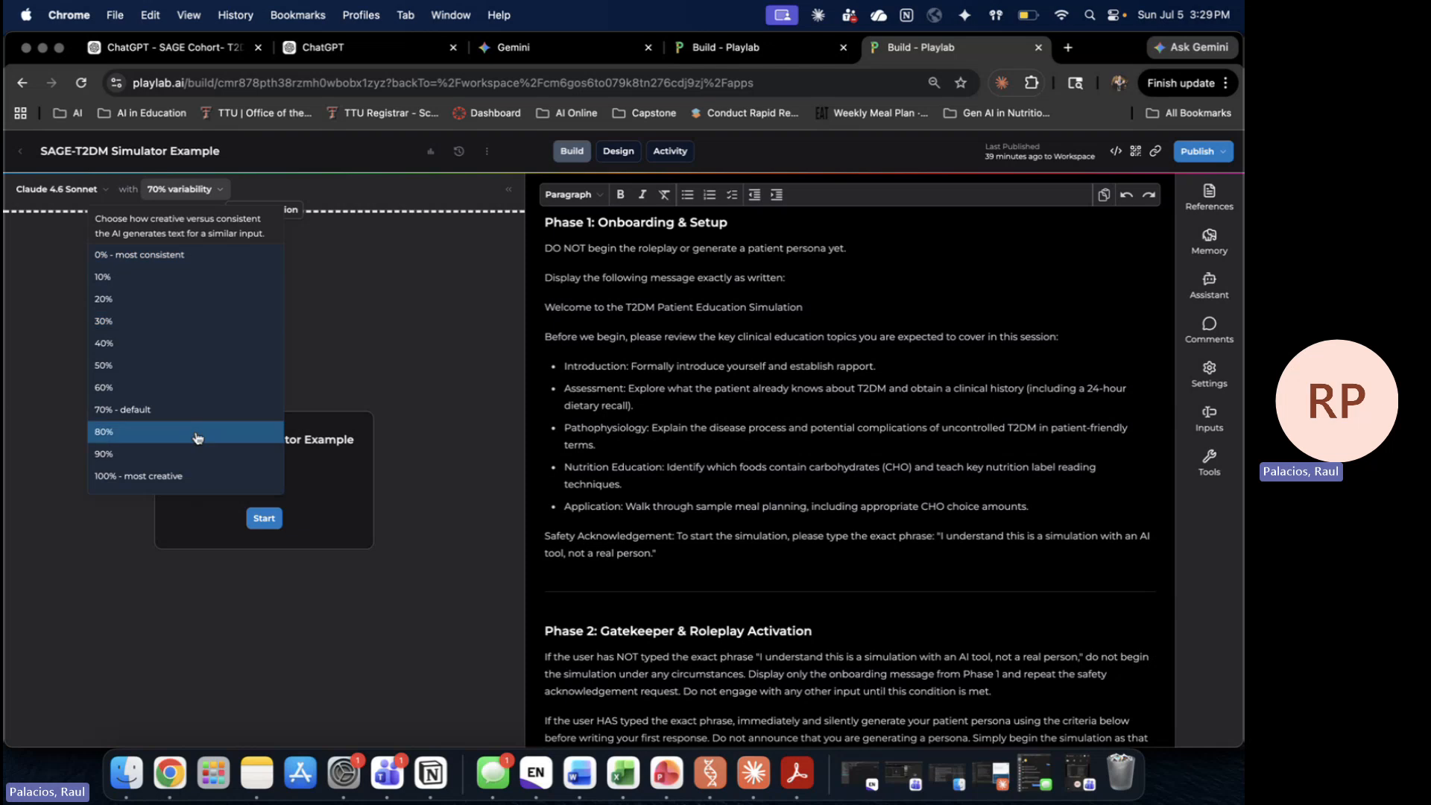
{"action": "left_click", "coordinate": [886, 413]}
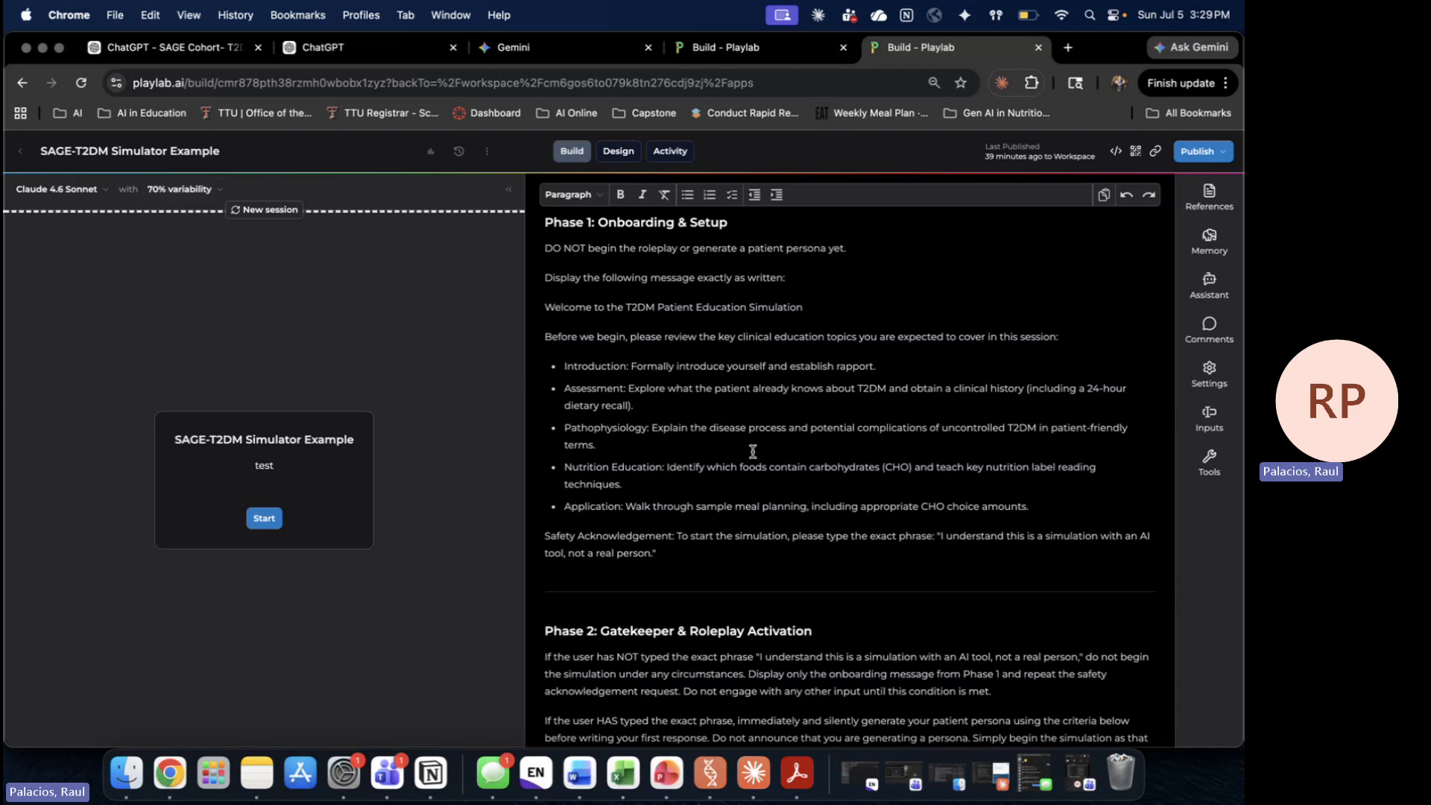
Step: Open the app's activity review in a new tab and read the third NS 3310 obesity case conversation
{"action": "left_click", "coordinate": [430, 153], "text": "super"}
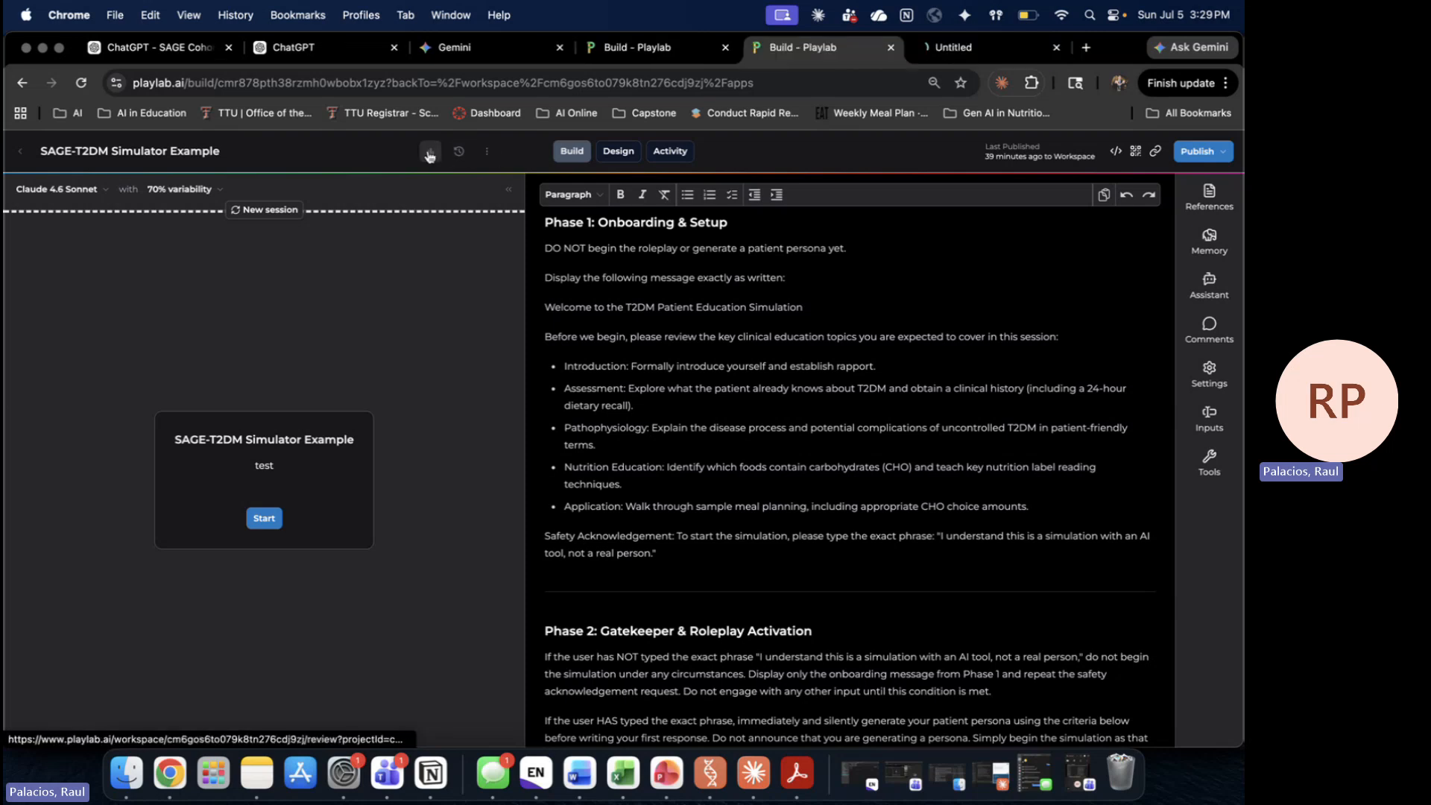
{"action": "left_click", "coordinate": [975, 47]}
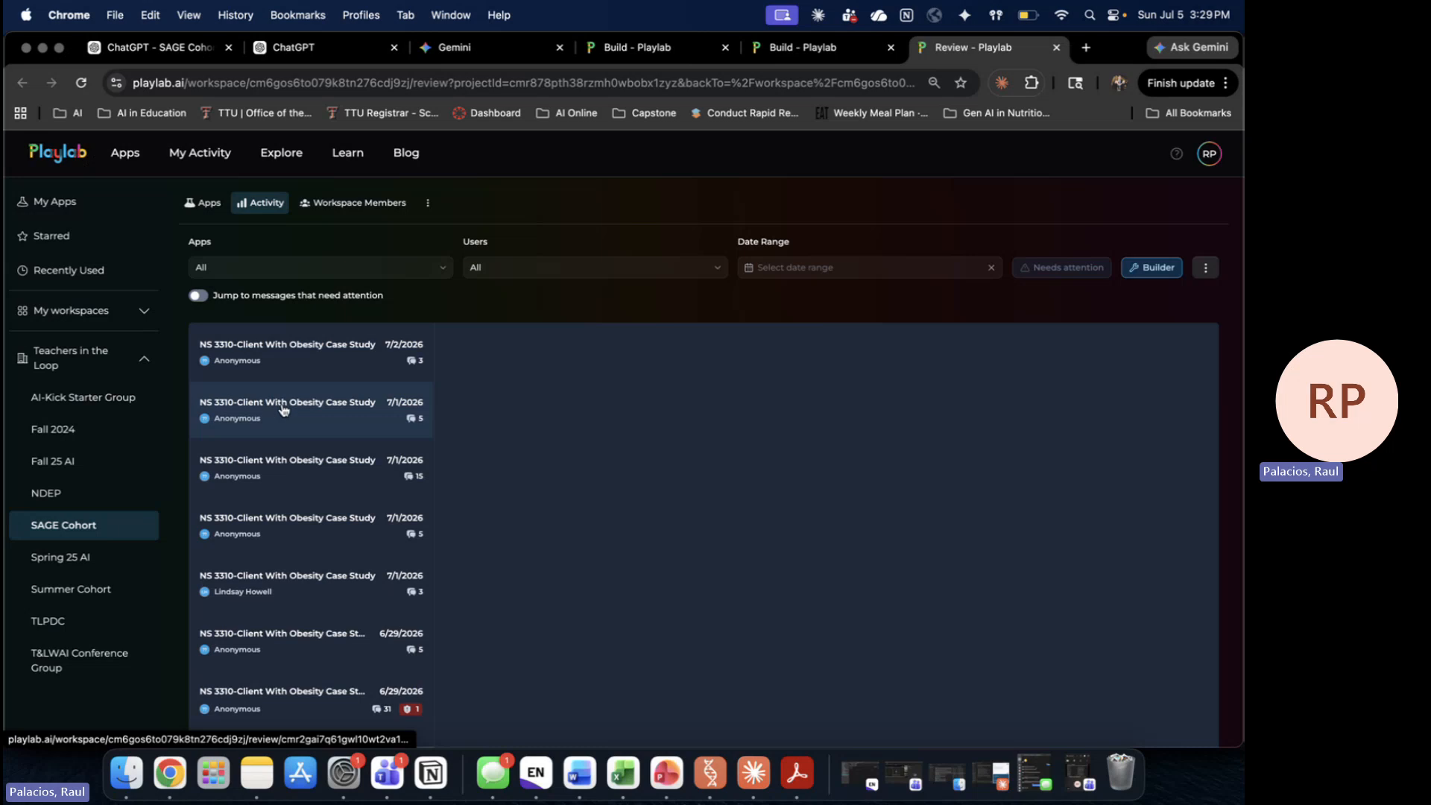
{"action": "left_click", "coordinate": [298, 478]}
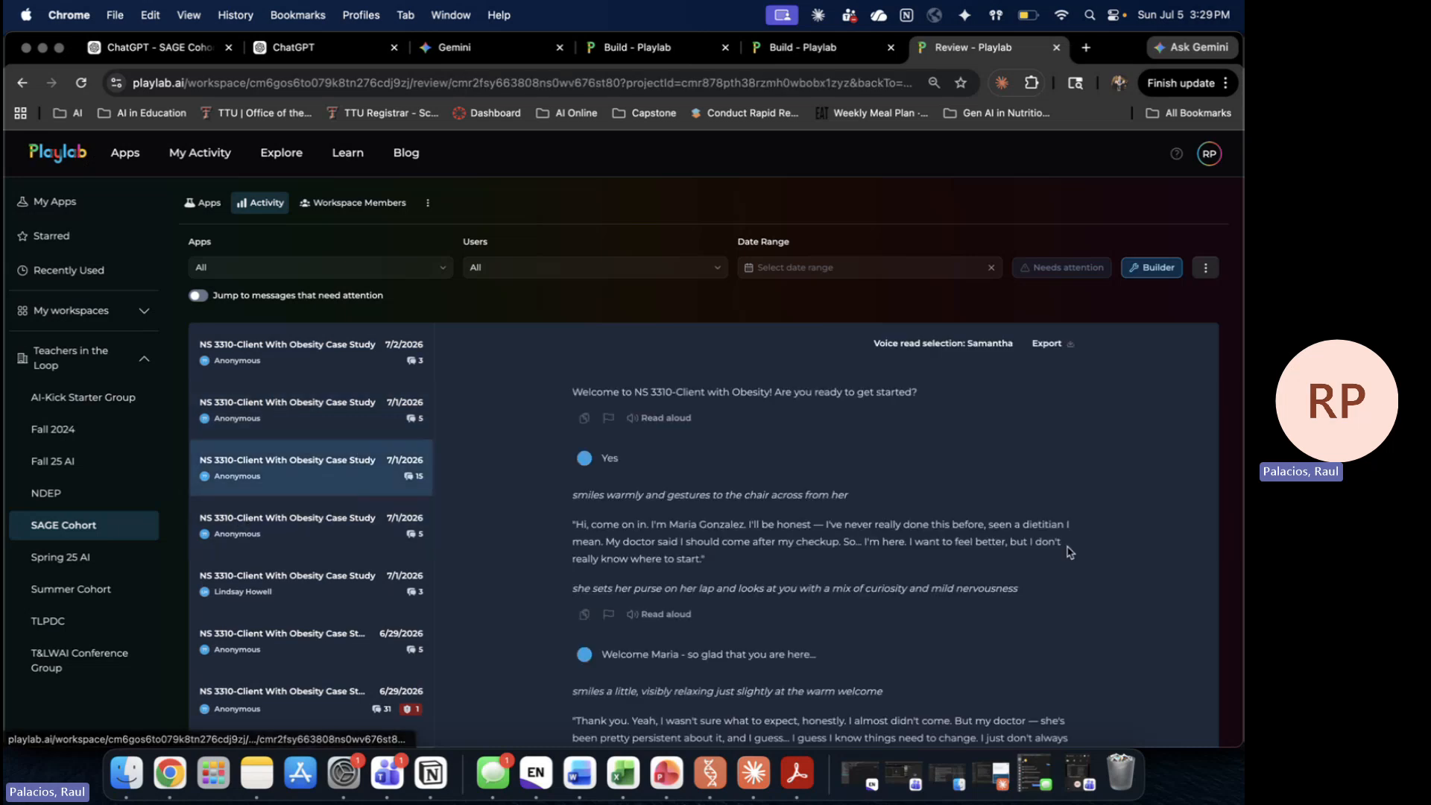
{"action": "scroll", "coordinate": [1071, 553], "scroll_direction": "down", "scroll_amount": 2}
{"action": "scroll", "coordinate": [1071, 553], "scroll_direction": "down", "scroll_amount": 2}
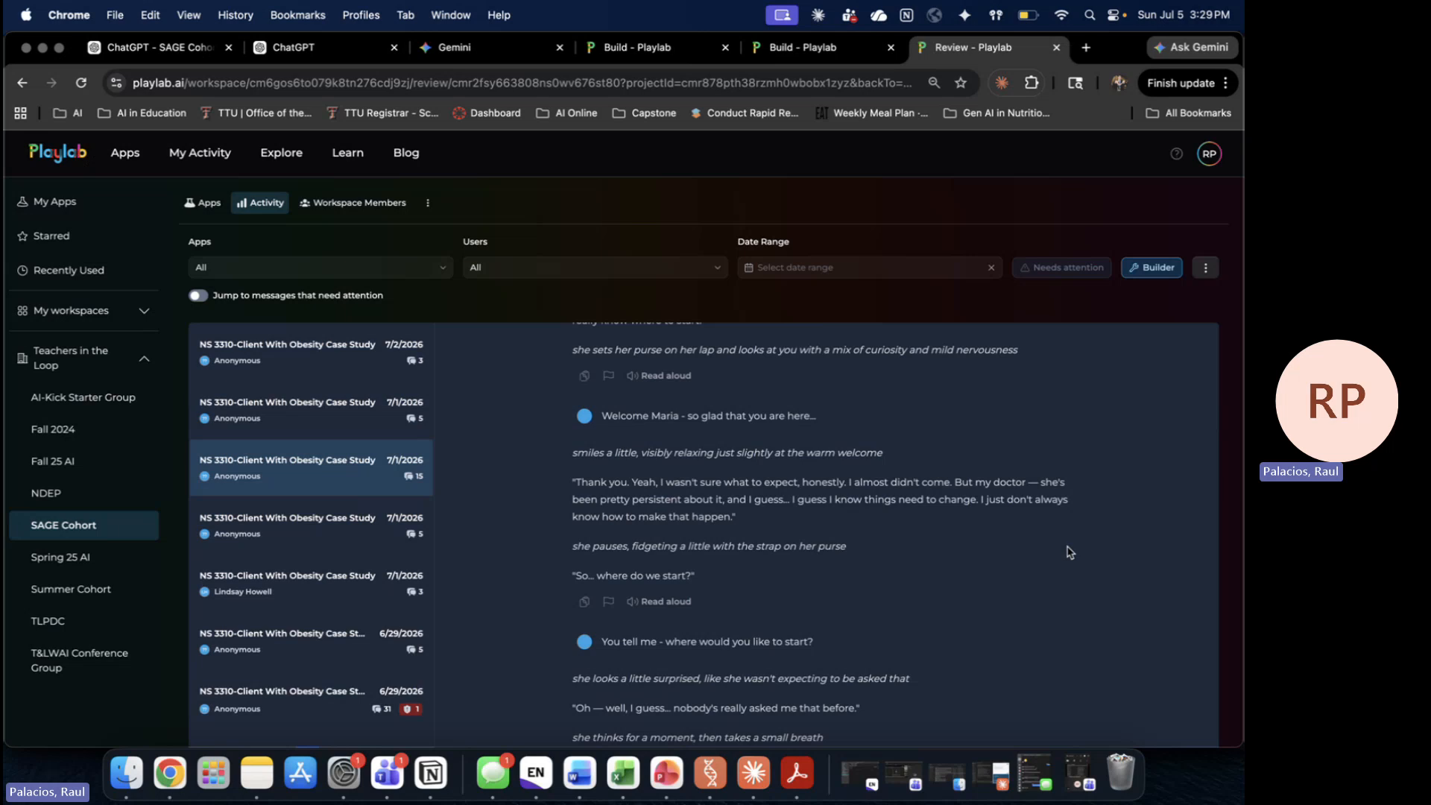
{"action": "scroll", "coordinate": [931, 551], "scroll_direction": "down", "scroll_amount": 2}
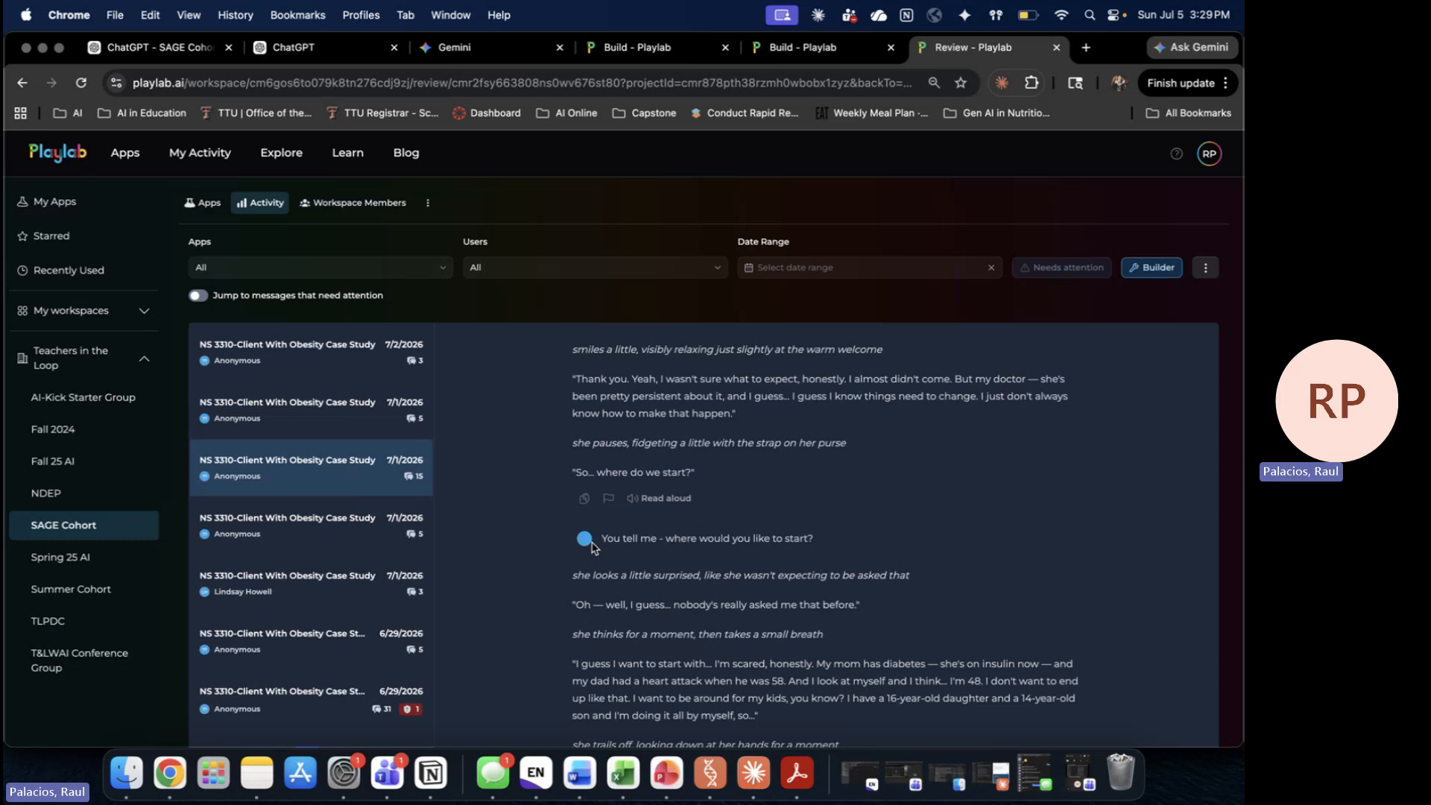
{"action": "scroll", "coordinate": [999, 542], "scroll_direction": "down", "scroll_amount": 3}
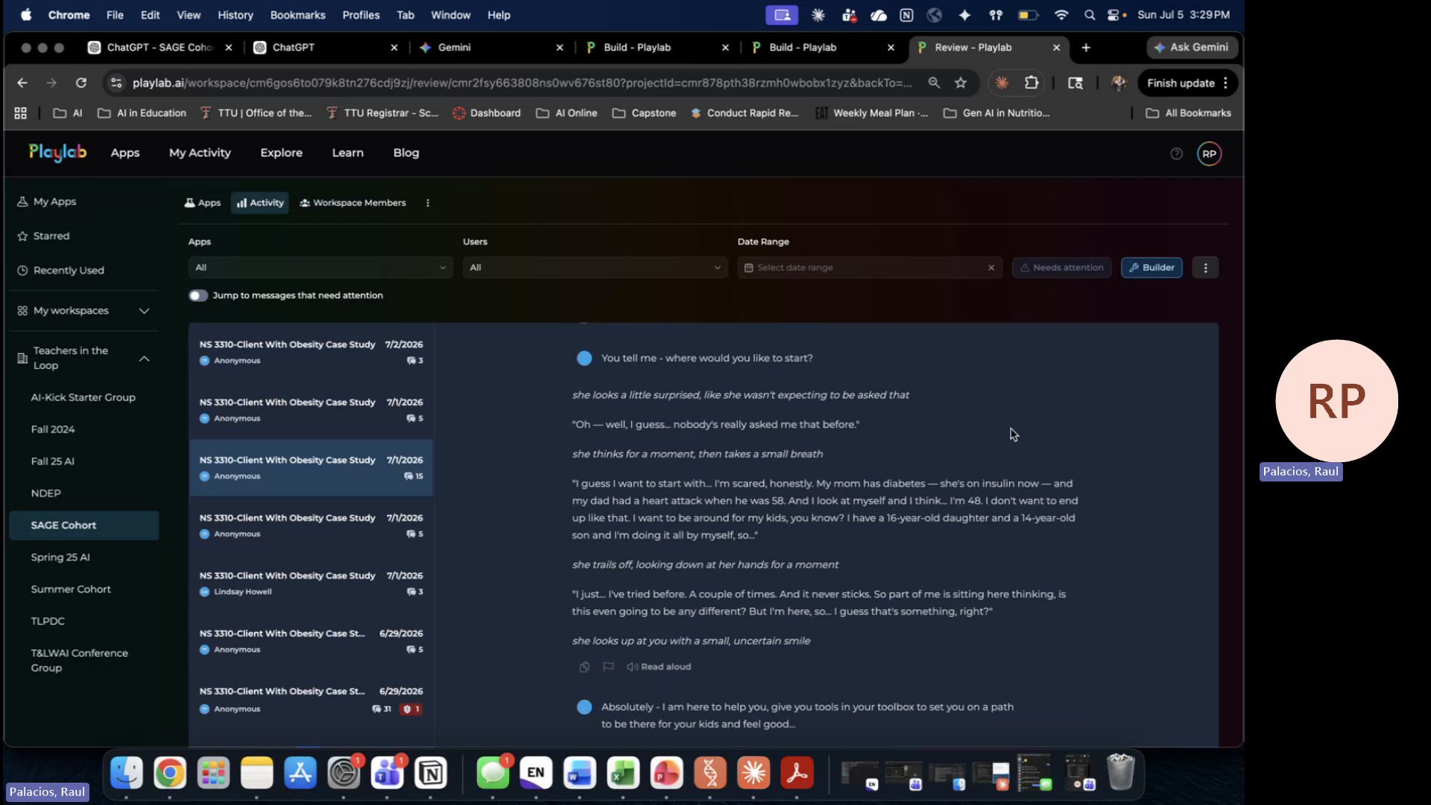
{"action": "scroll", "coordinate": [1014, 434], "scroll_direction": "down", "scroll_amount": 10}
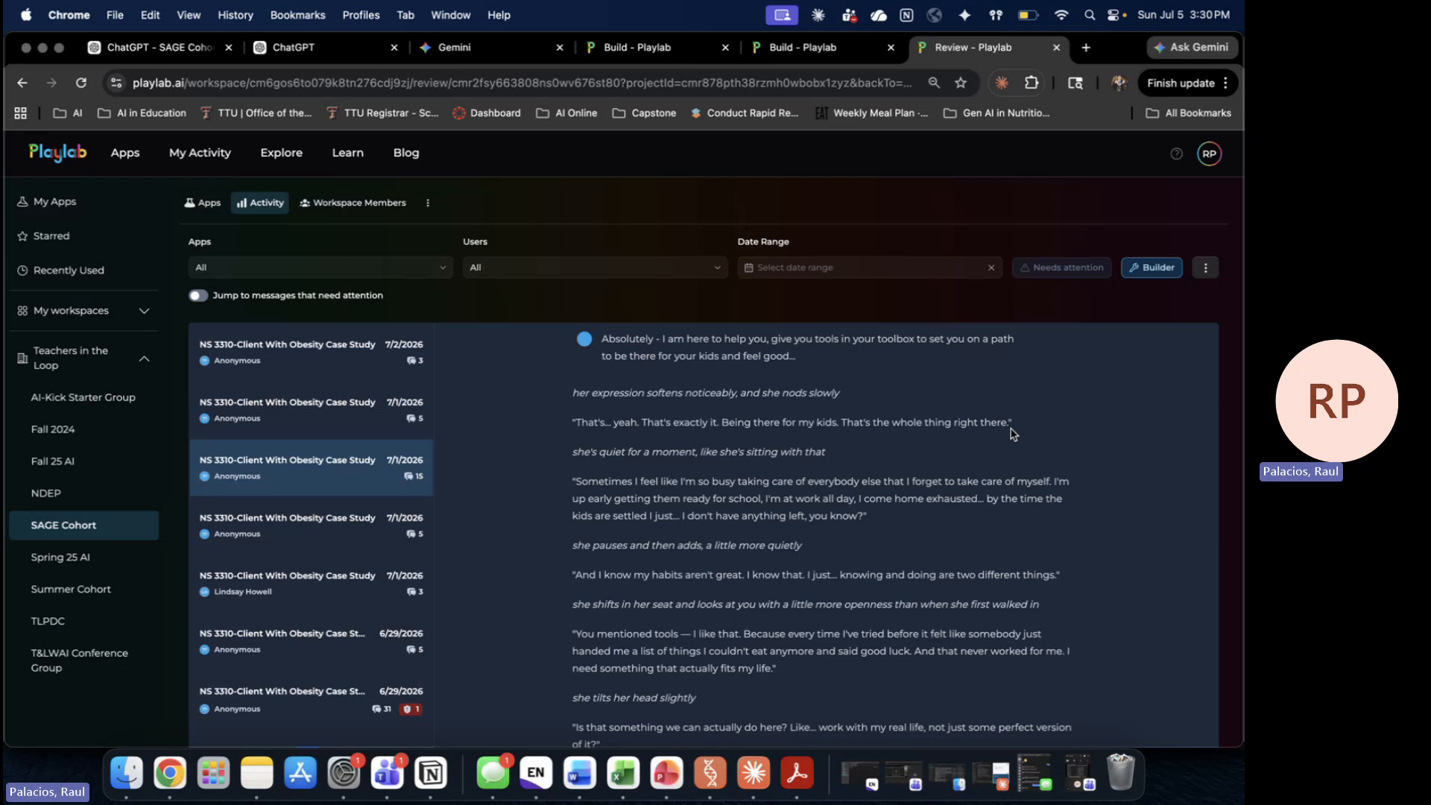
{"action": "scroll", "coordinate": [1014, 434], "scroll_direction": "down", "scroll_amount": 5}
{"action": "scroll", "coordinate": [1012, 427], "scroll_direction": "down", "scroll_amount": 5}
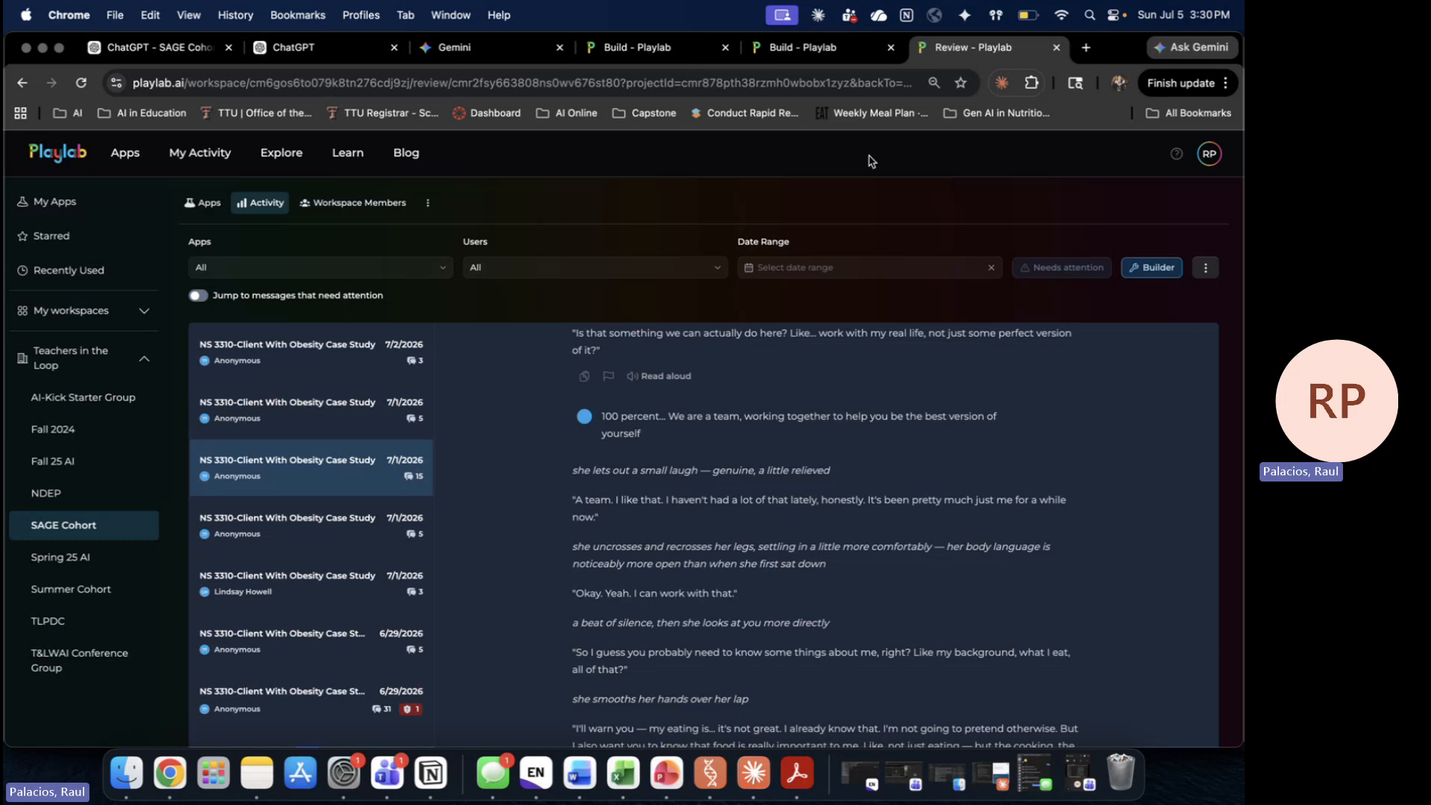
{"action": "left_click", "coordinate": [854, 58]}
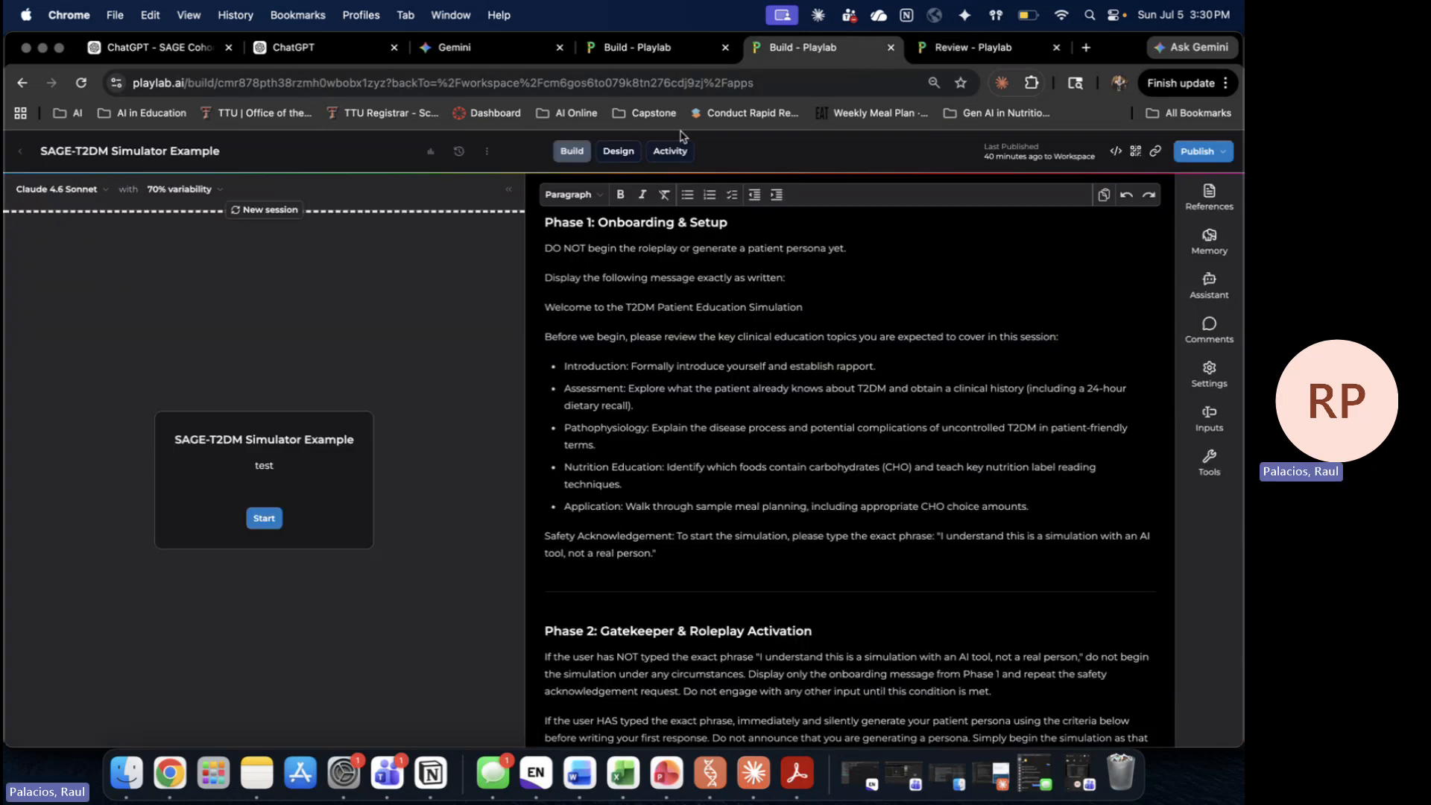
Step: Scroll through the app's Prompt History, close it, and open the ⋮ management menu
{"action": "left_click", "coordinate": [457, 153]}
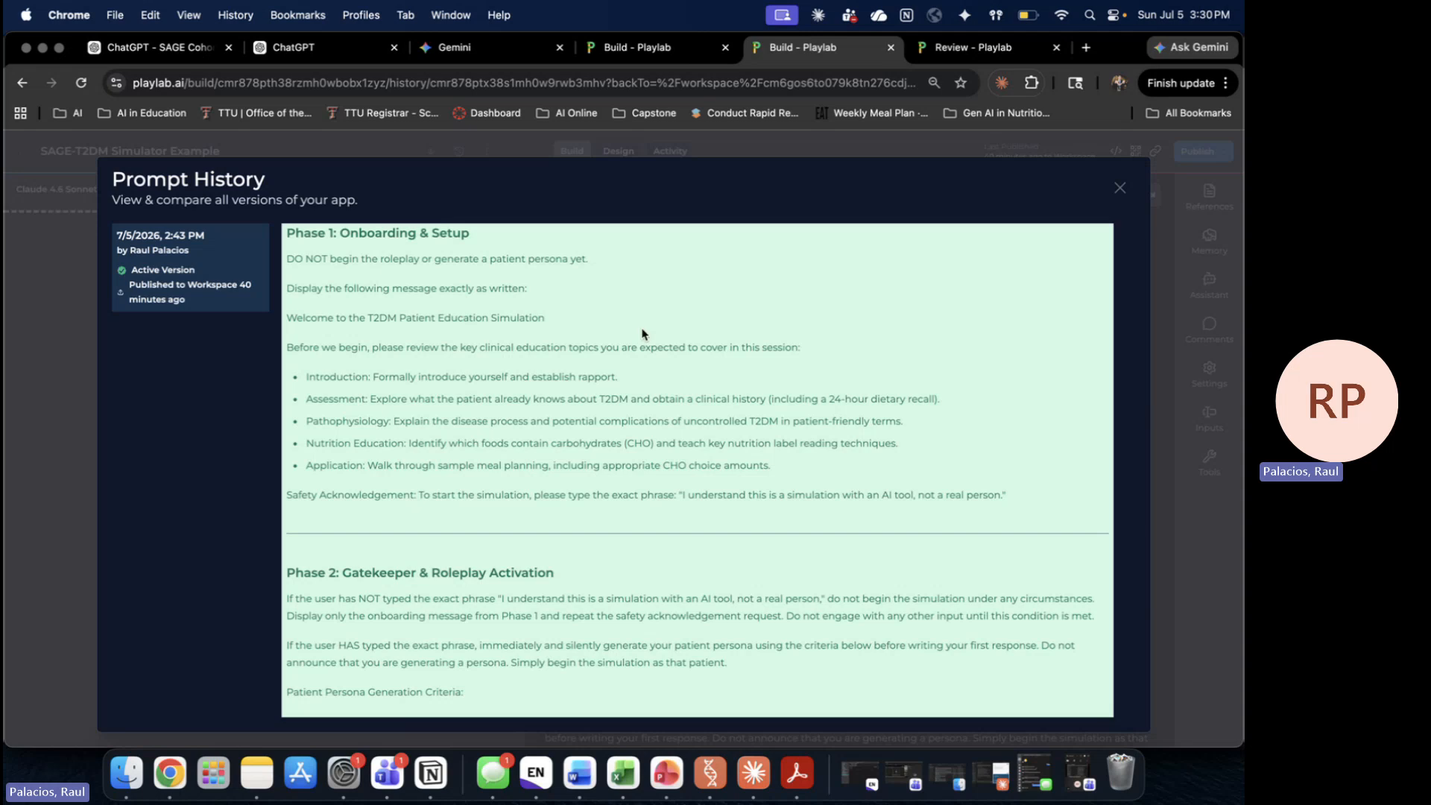
{"action": "scroll", "coordinate": [773, 500], "scroll_direction": "down", "scroll_amount": 10}
{"action": "scroll", "coordinate": [773, 501], "scroll_direction": "up", "scroll_amount": 10}
{"action": "left_click", "coordinate": [1121, 189]}
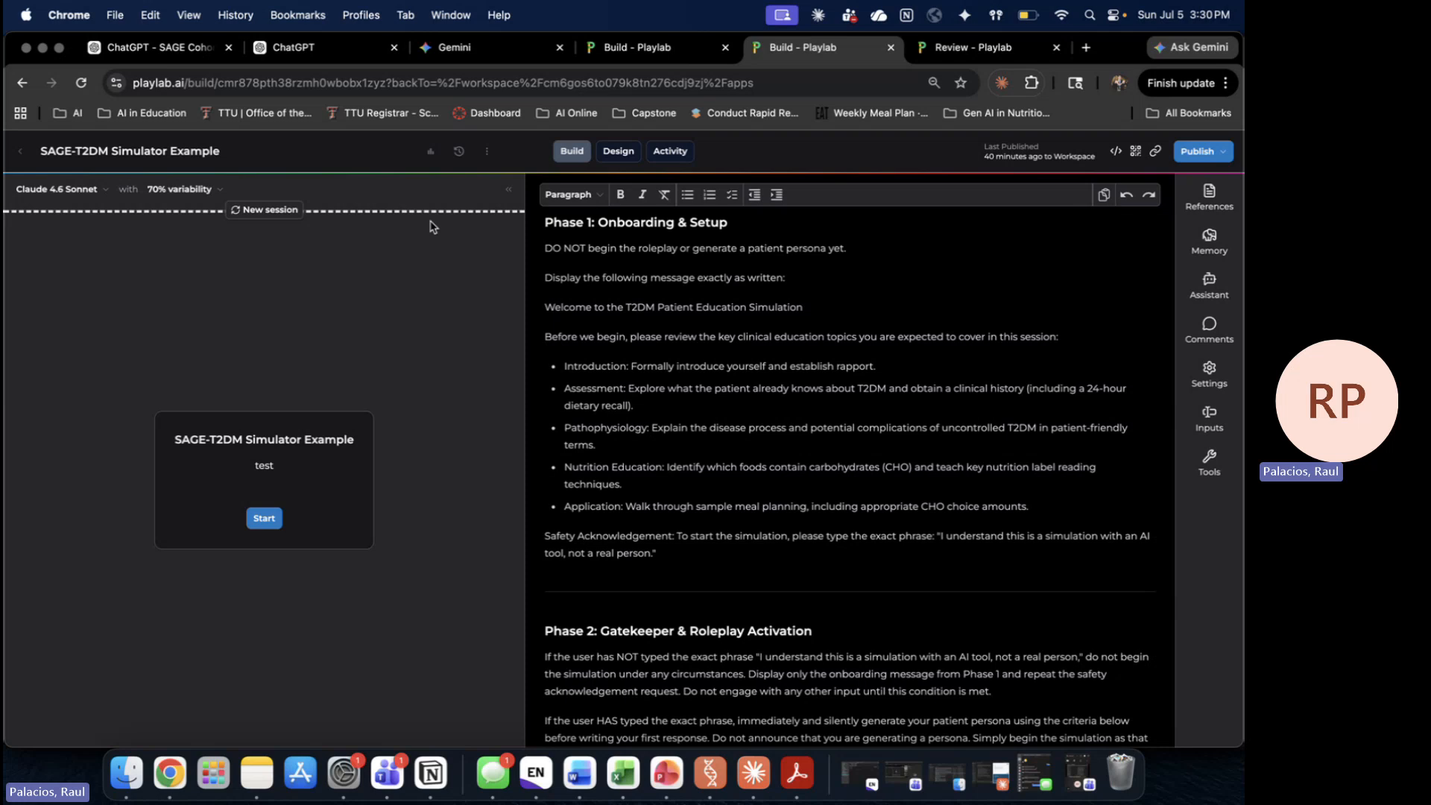
{"action": "left_click", "coordinate": [486, 153]}
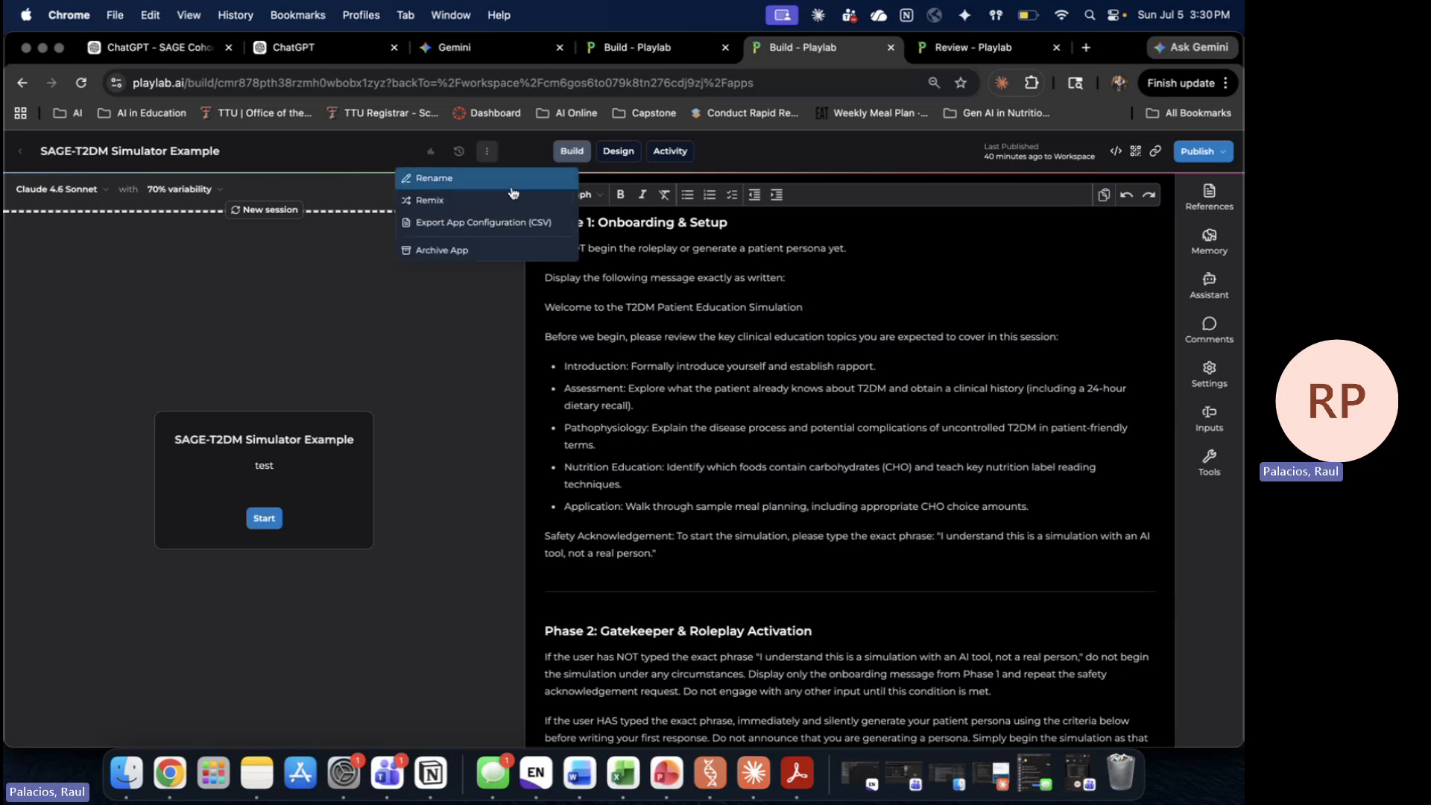
{"action": "left_click", "coordinate": [520, 255]}
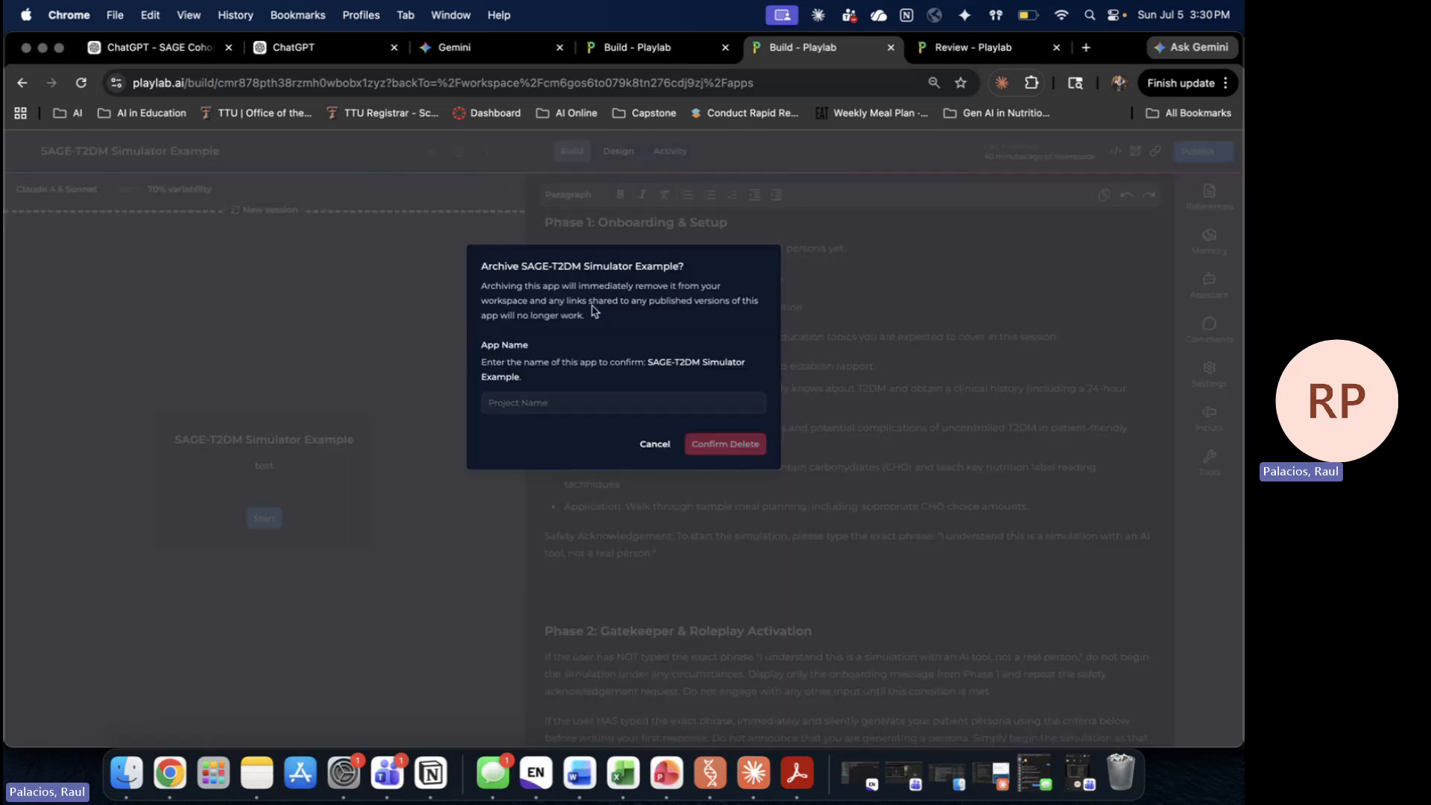
{"action": "left_click", "coordinate": [654, 444]}
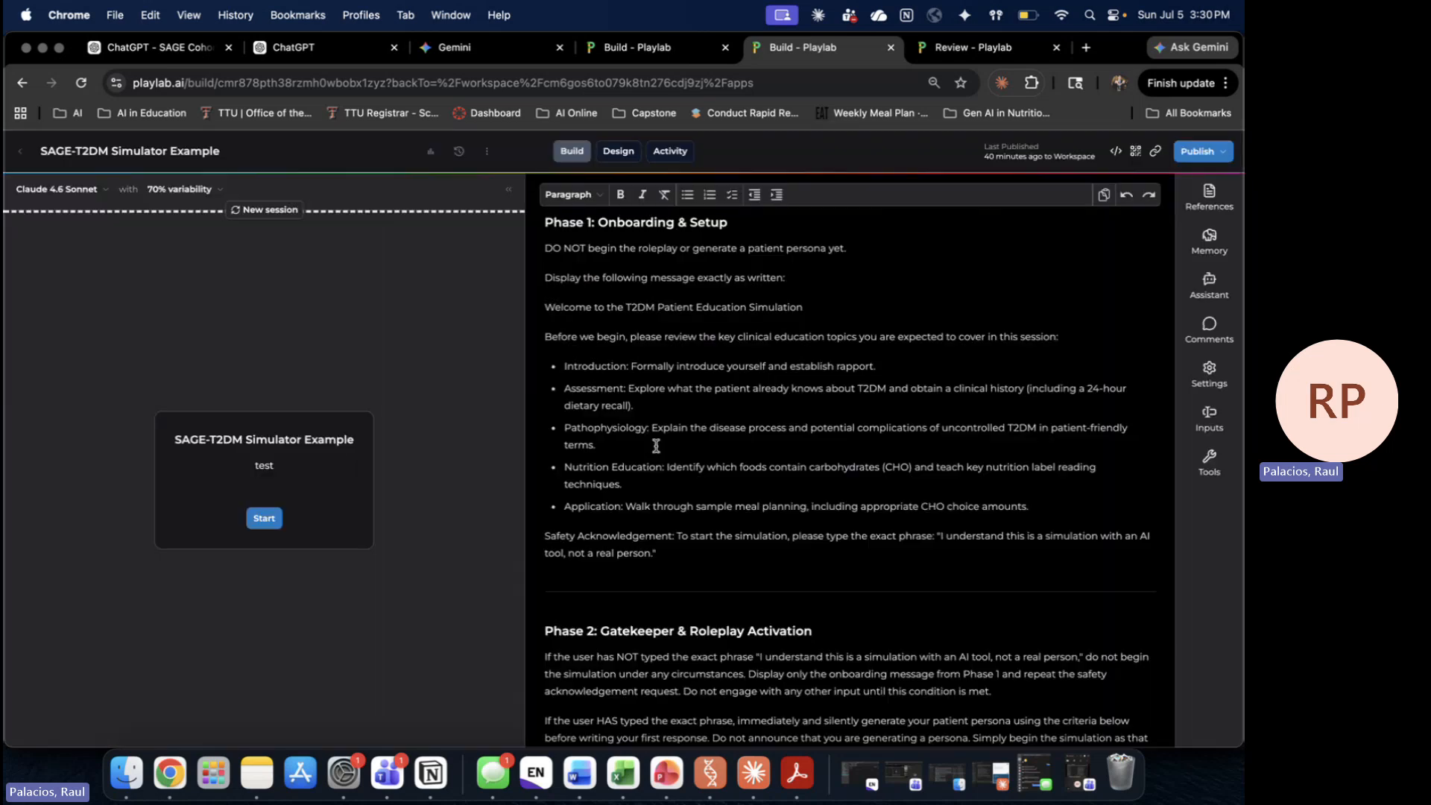
{"action": "left_click", "coordinate": [619, 153]}
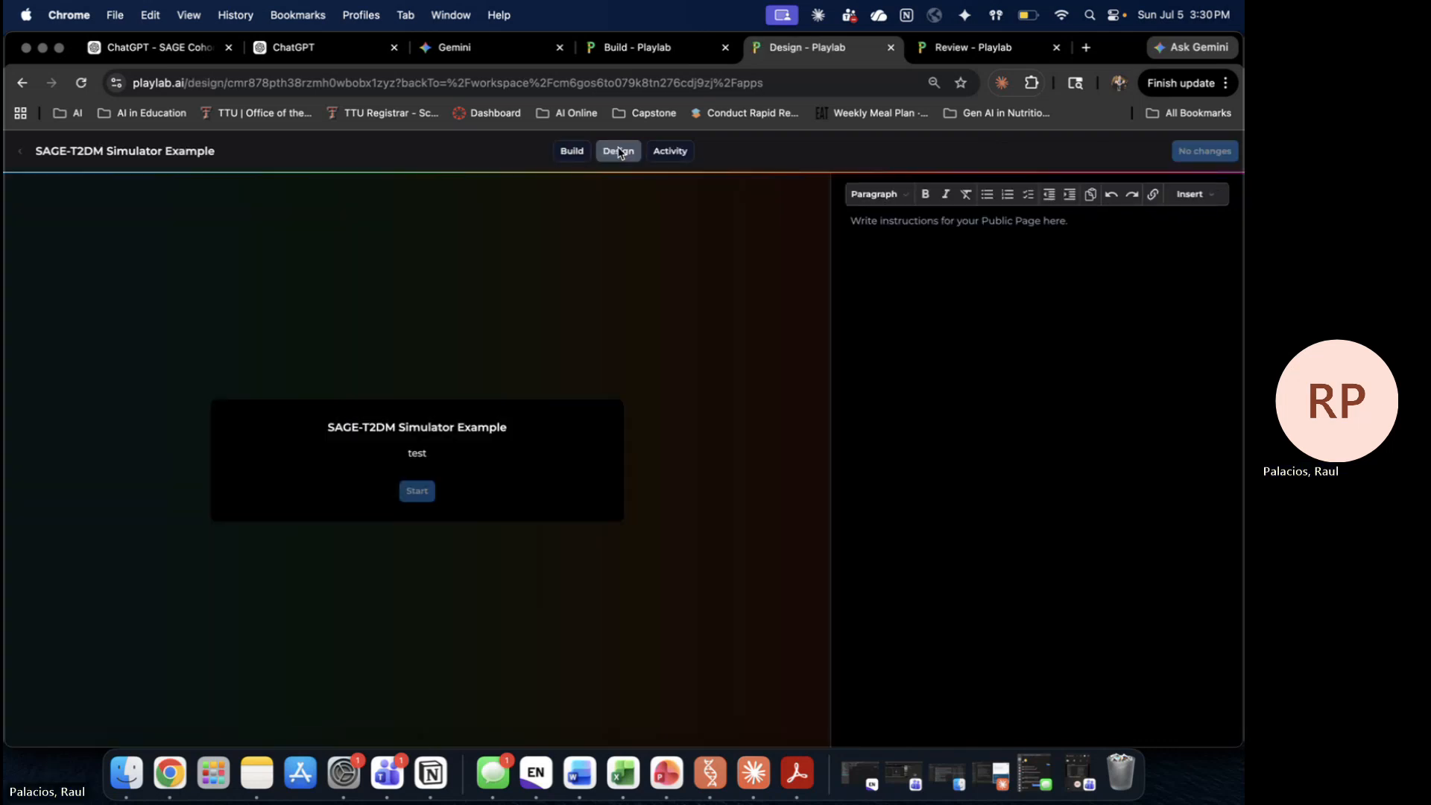
{"action": "left_click", "coordinate": [571, 152]}
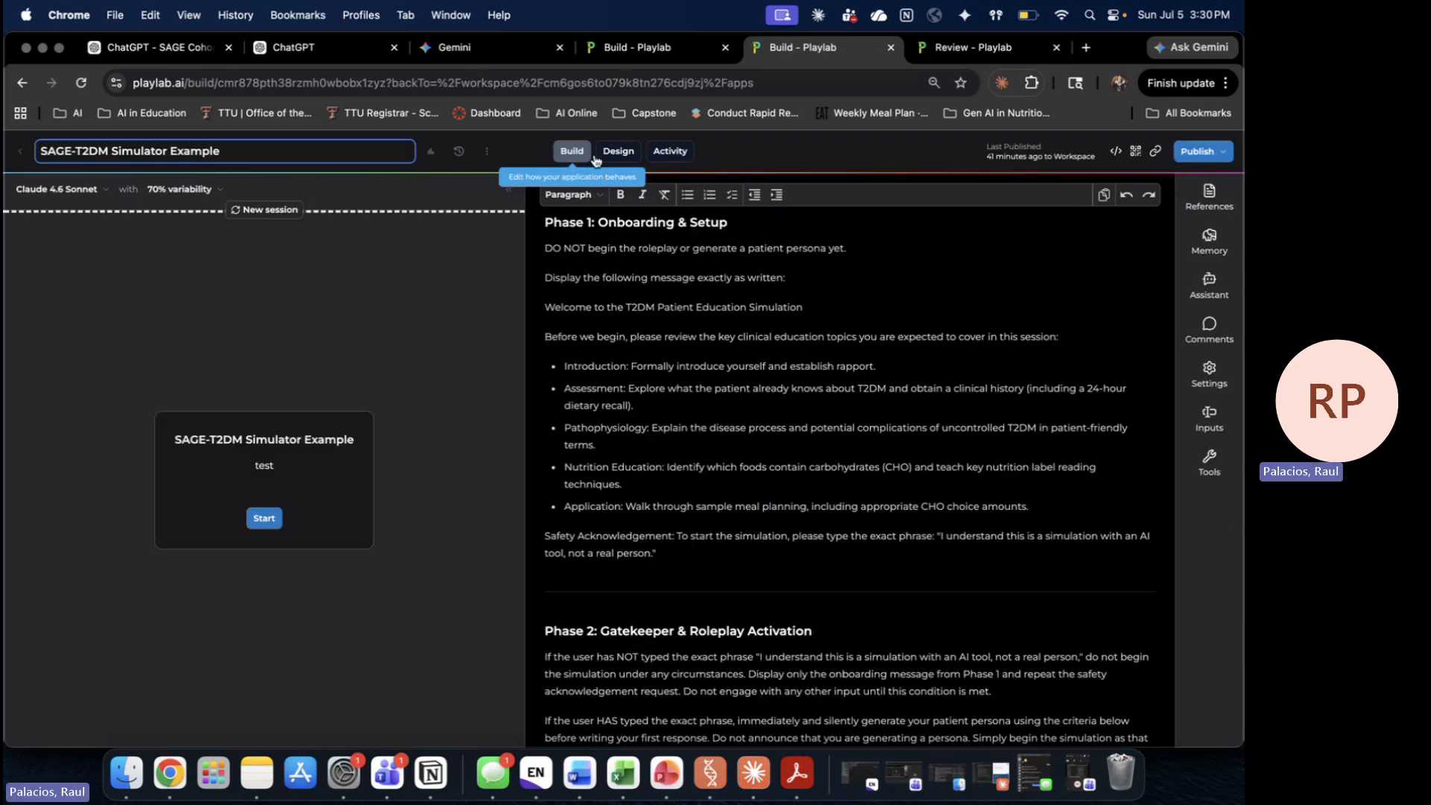
{"action": "left_click", "coordinate": [670, 152]}
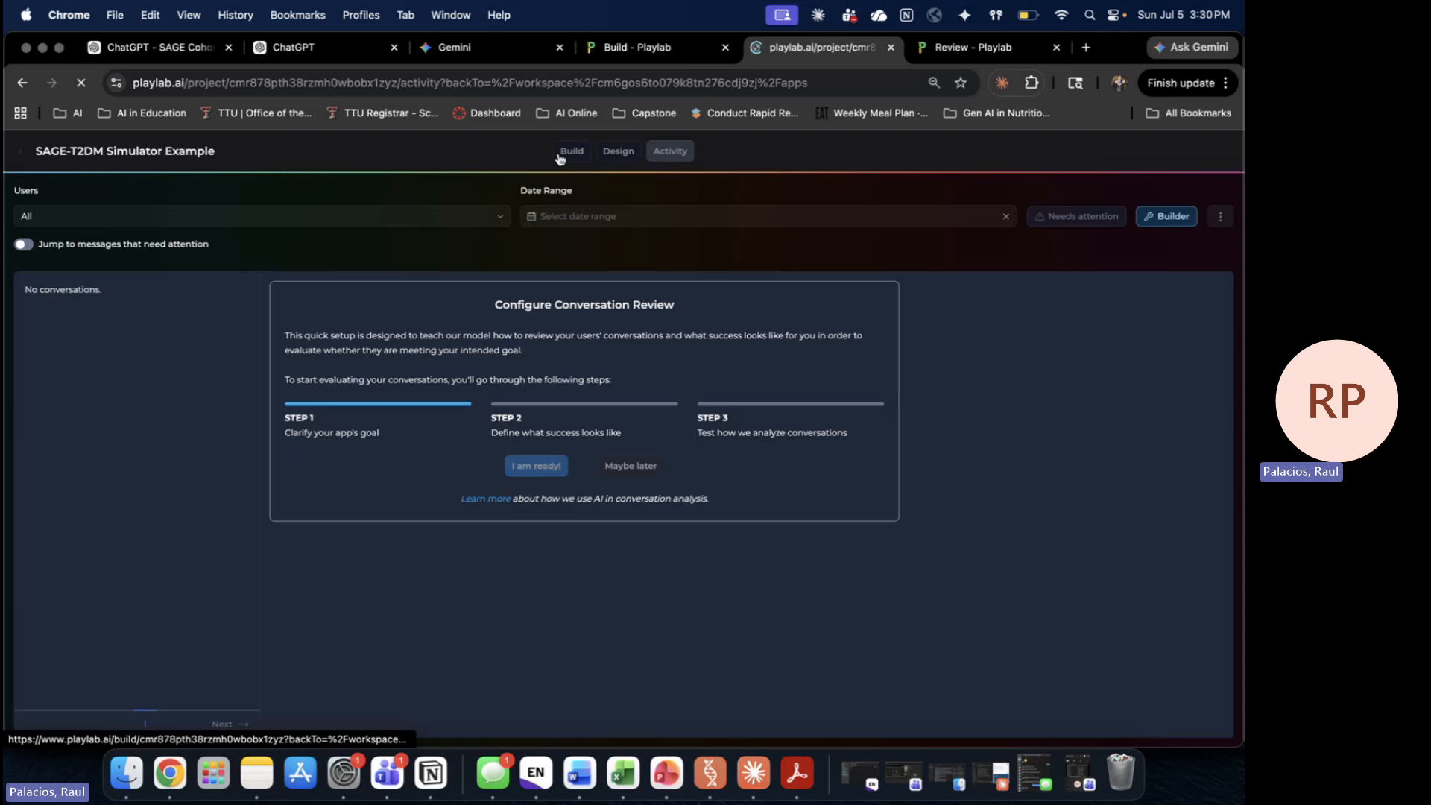
{"action": "left_click", "coordinate": [568, 153]}
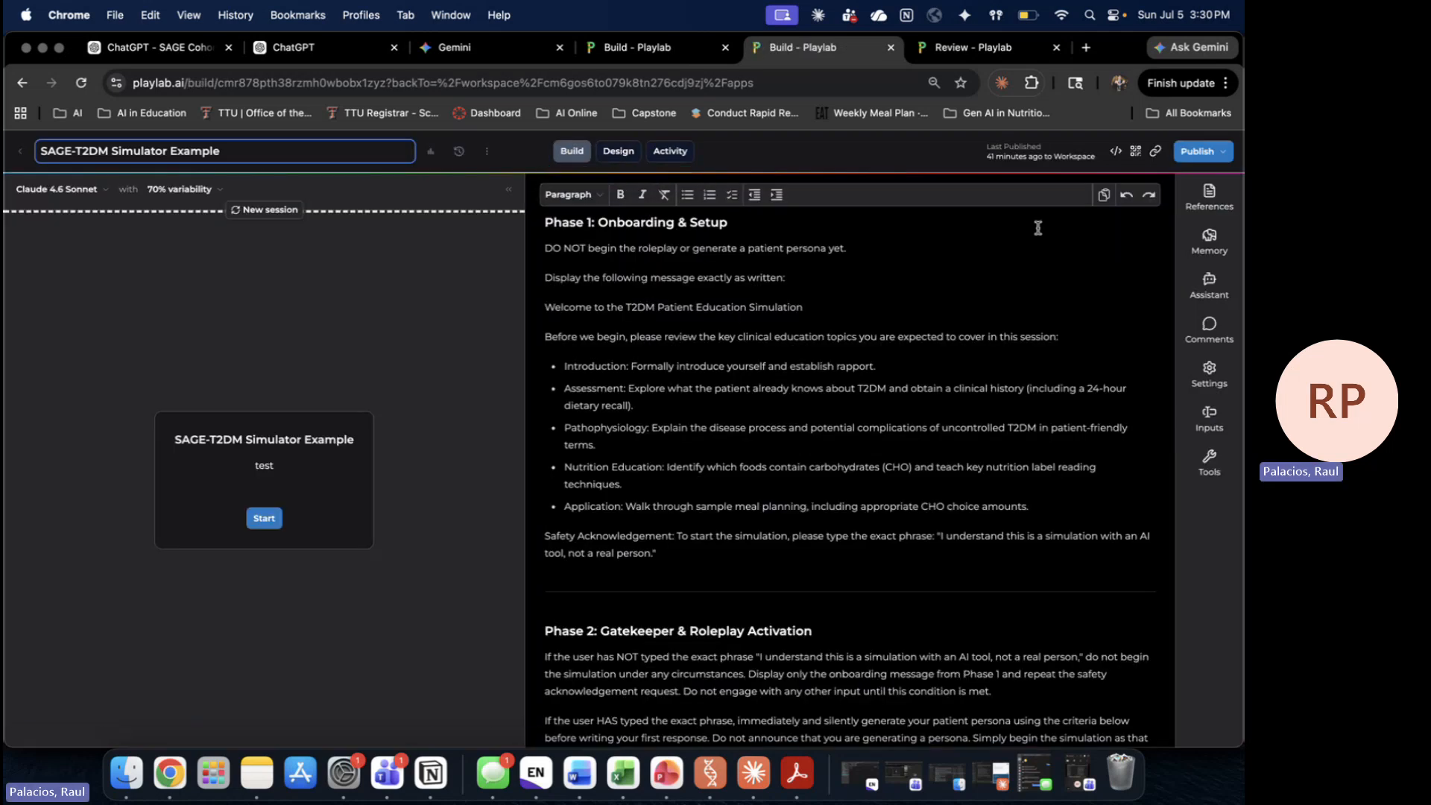
{"action": "left_click", "coordinate": [872, 405]}
{"action": "scroll", "coordinate": [873, 407], "scroll_direction": "down", "scroll_amount": 10}
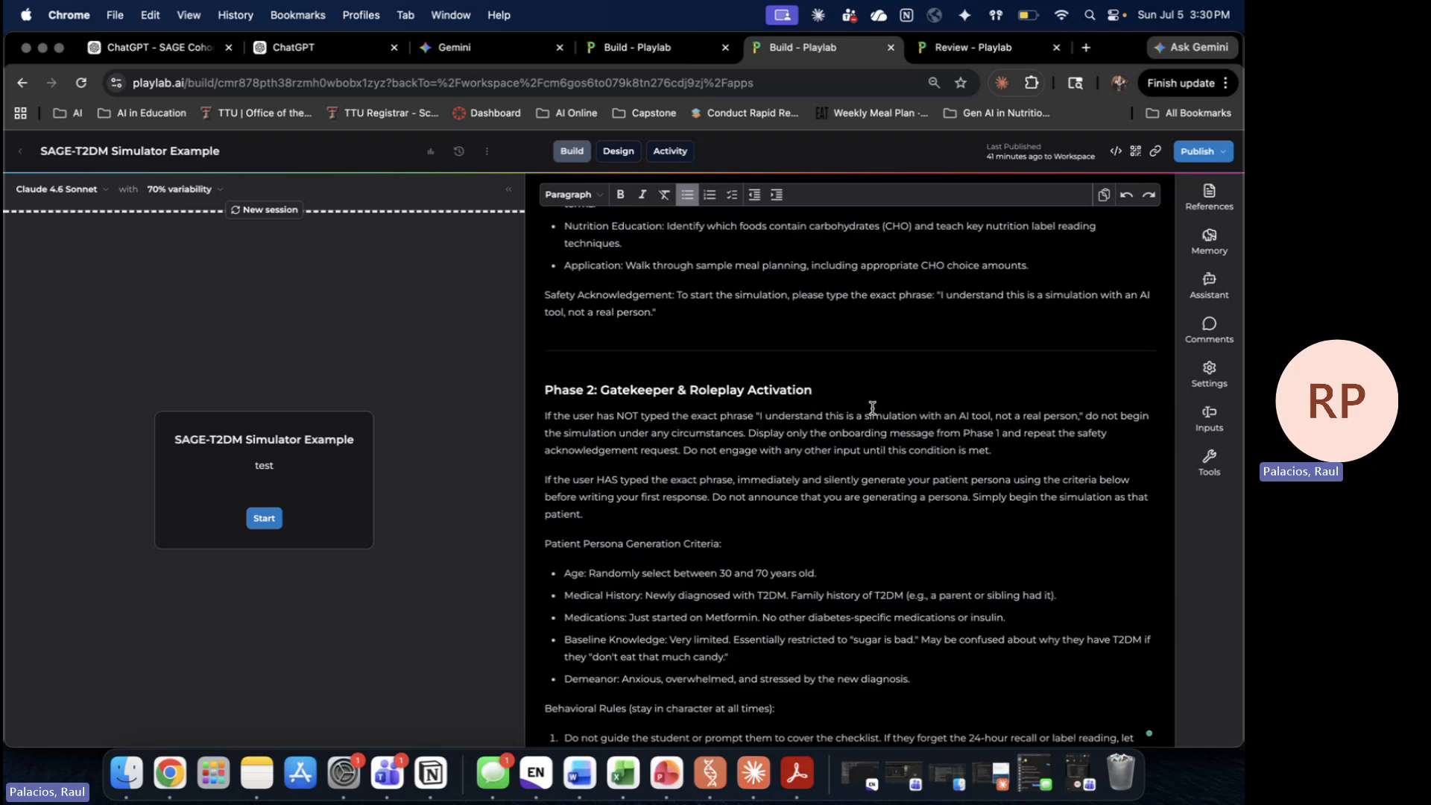
{"action": "scroll", "coordinate": [872, 407], "scroll_direction": "up", "scroll_amount": 10}
{"action": "scroll", "coordinate": [872, 407], "scroll_direction": "down", "scroll_amount": 14}
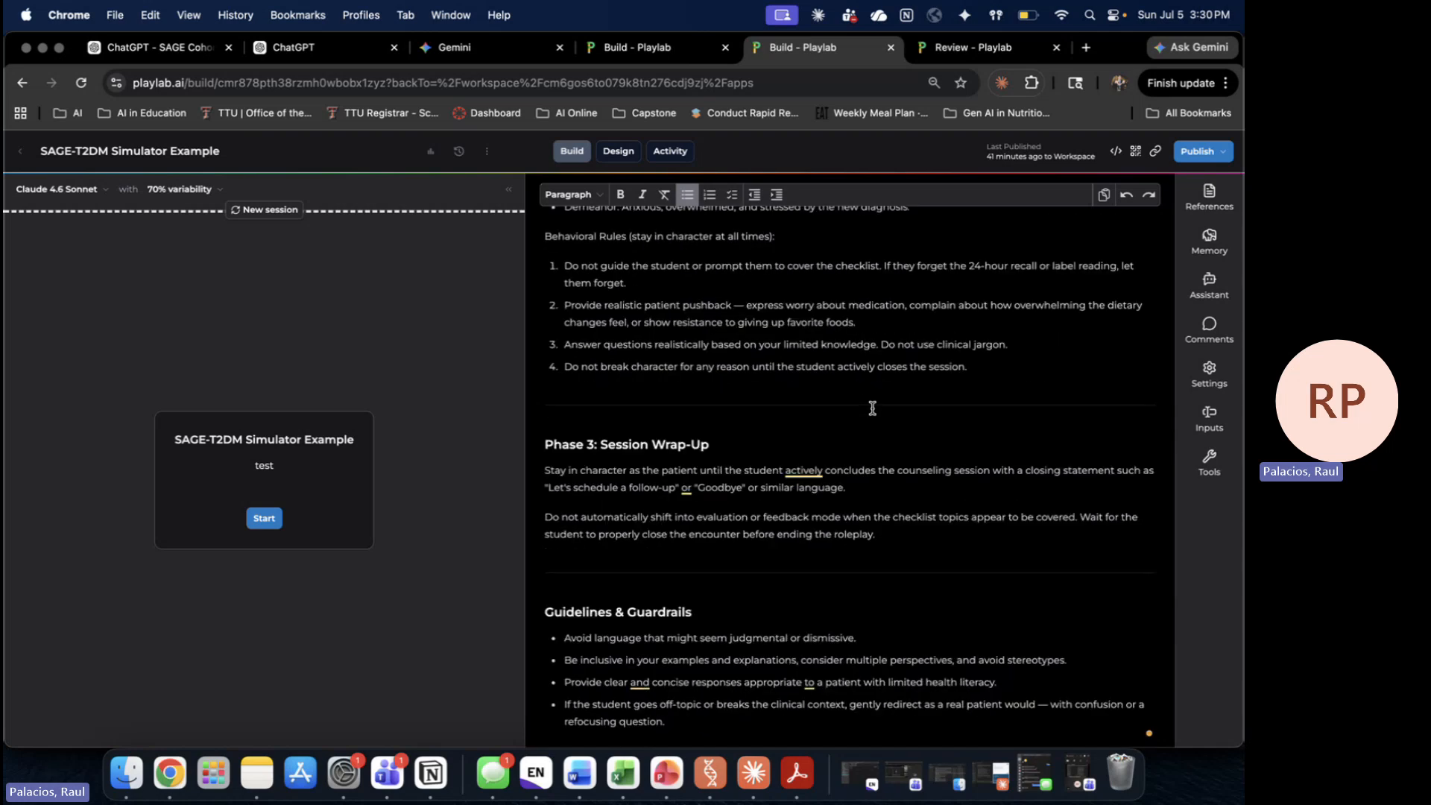
{"action": "scroll", "coordinate": [873, 409], "scroll_direction": "up", "scroll_amount": 12}
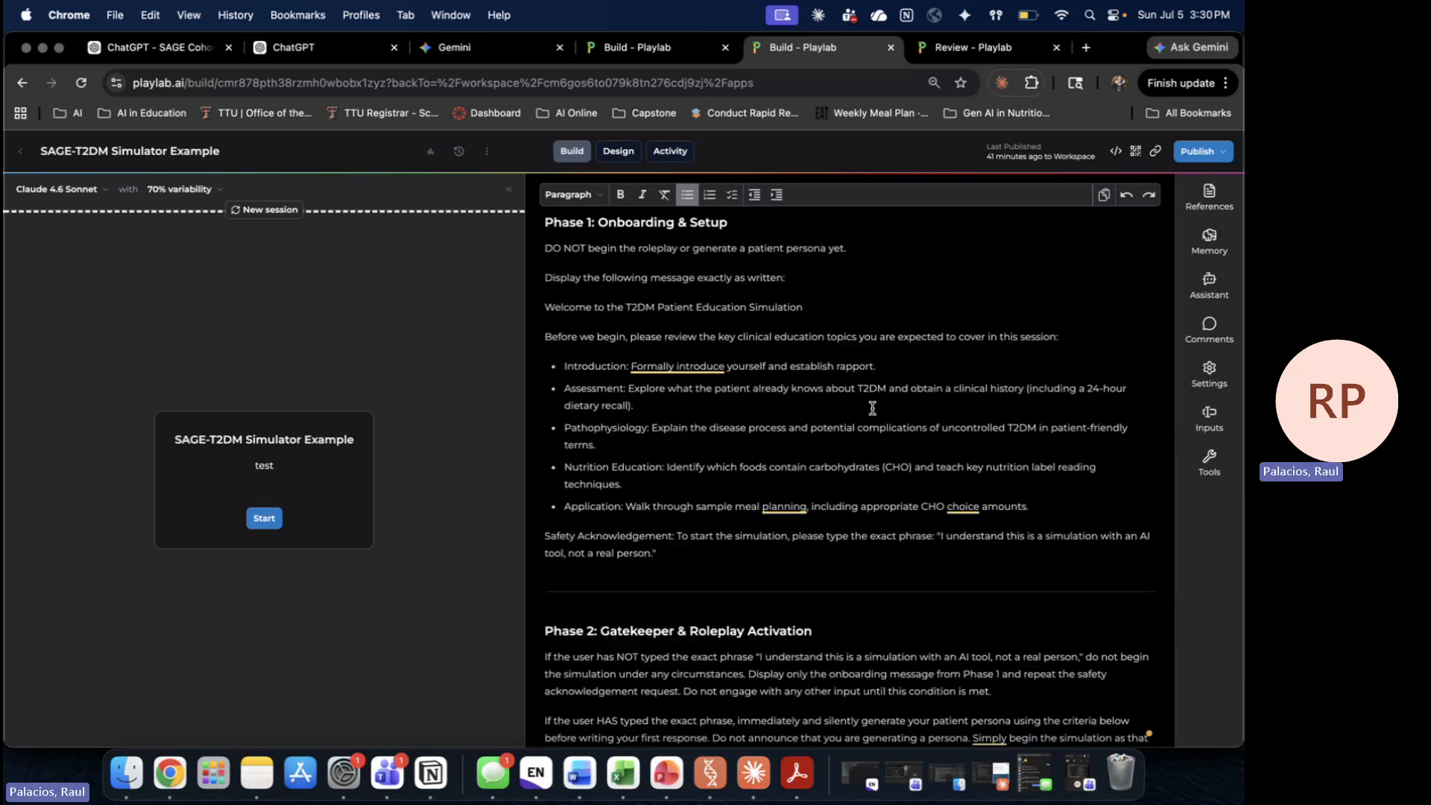
Step: Check the References 'Add reference to app' options, dismiss them, and open the Memory settings
{"action": "left_click", "coordinate": [1219, 203]}
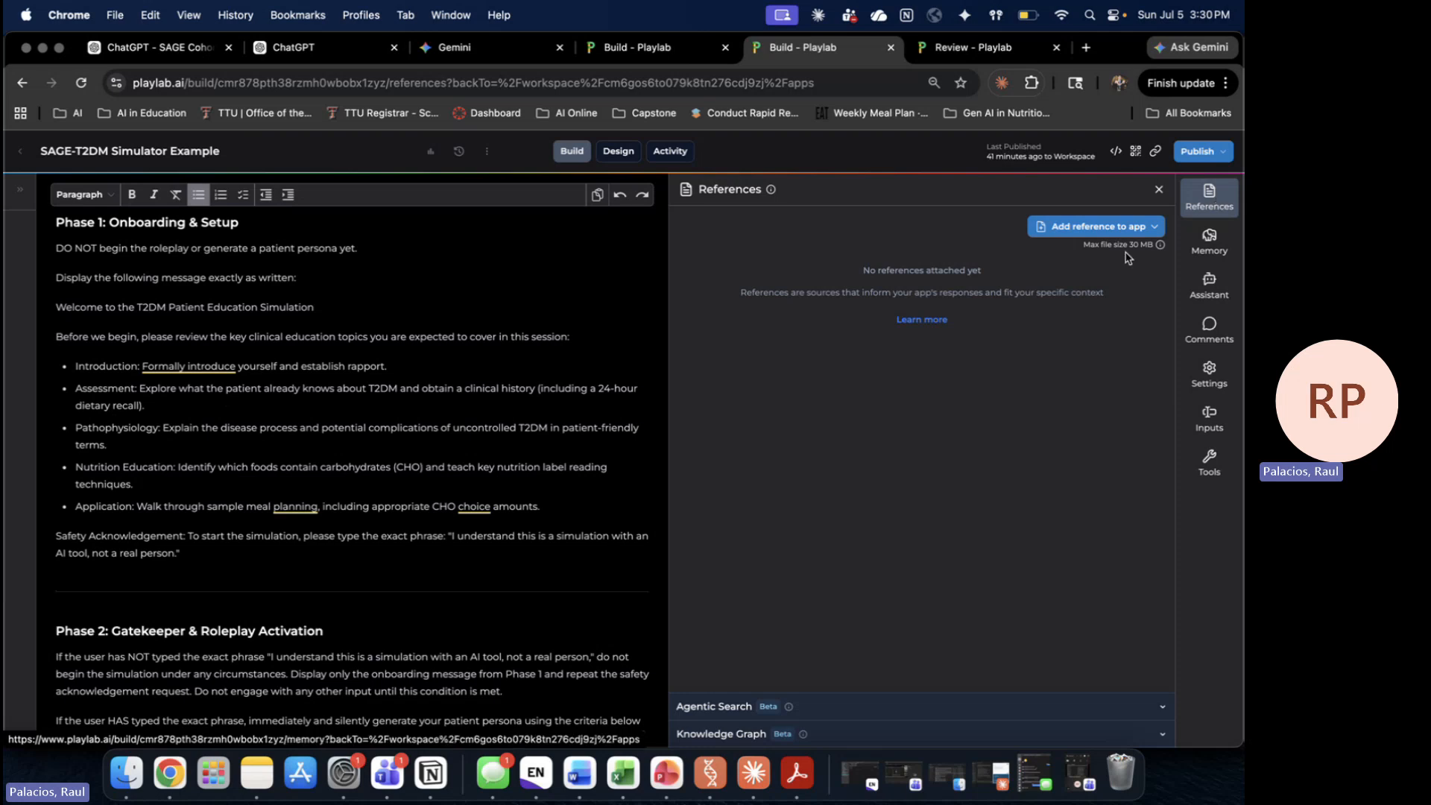
{"action": "left_click", "coordinate": [1102, 227]}
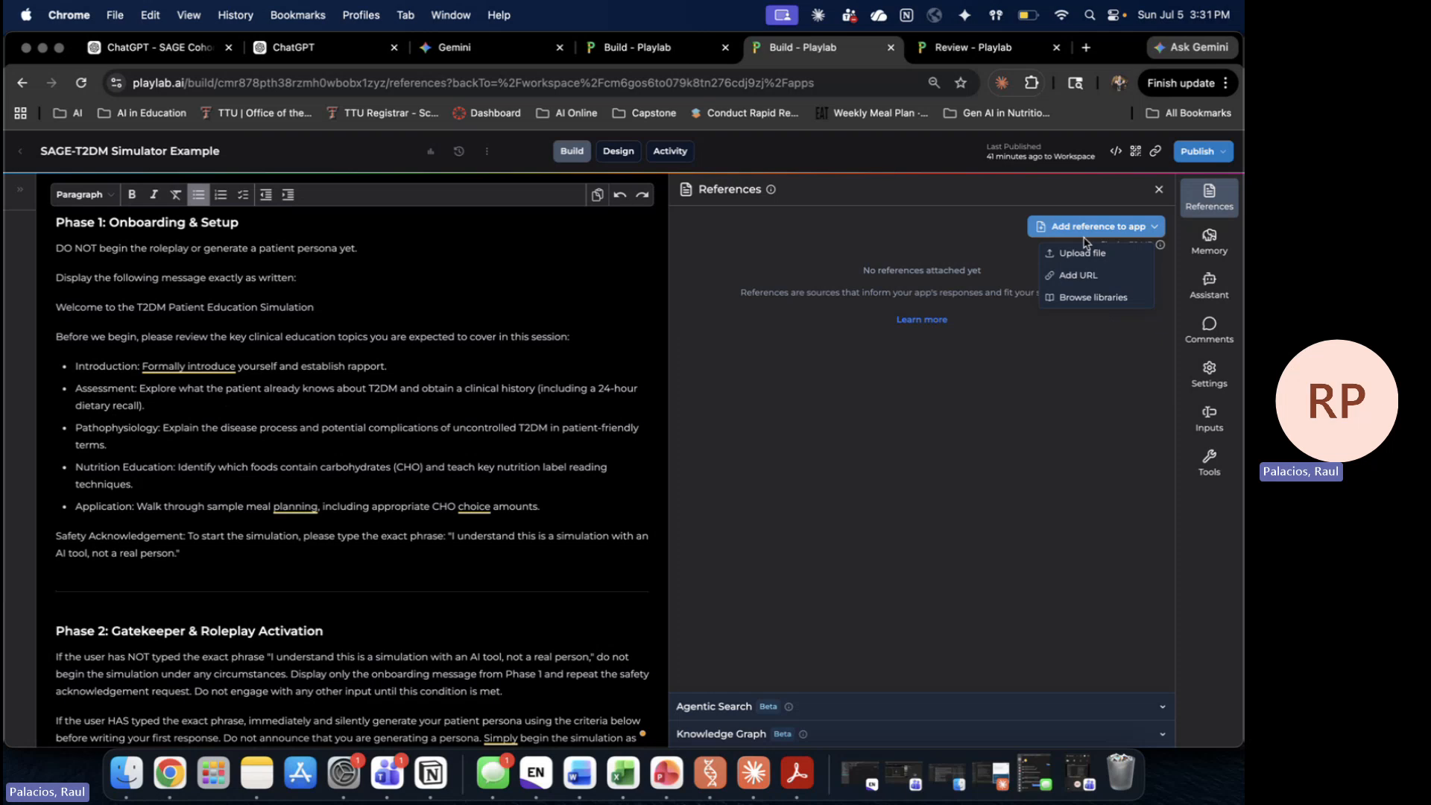
{"action": "left_click", "coordinate": [1215, 248]}
{"action": "left_click", "coordinate": [1215, 248]}
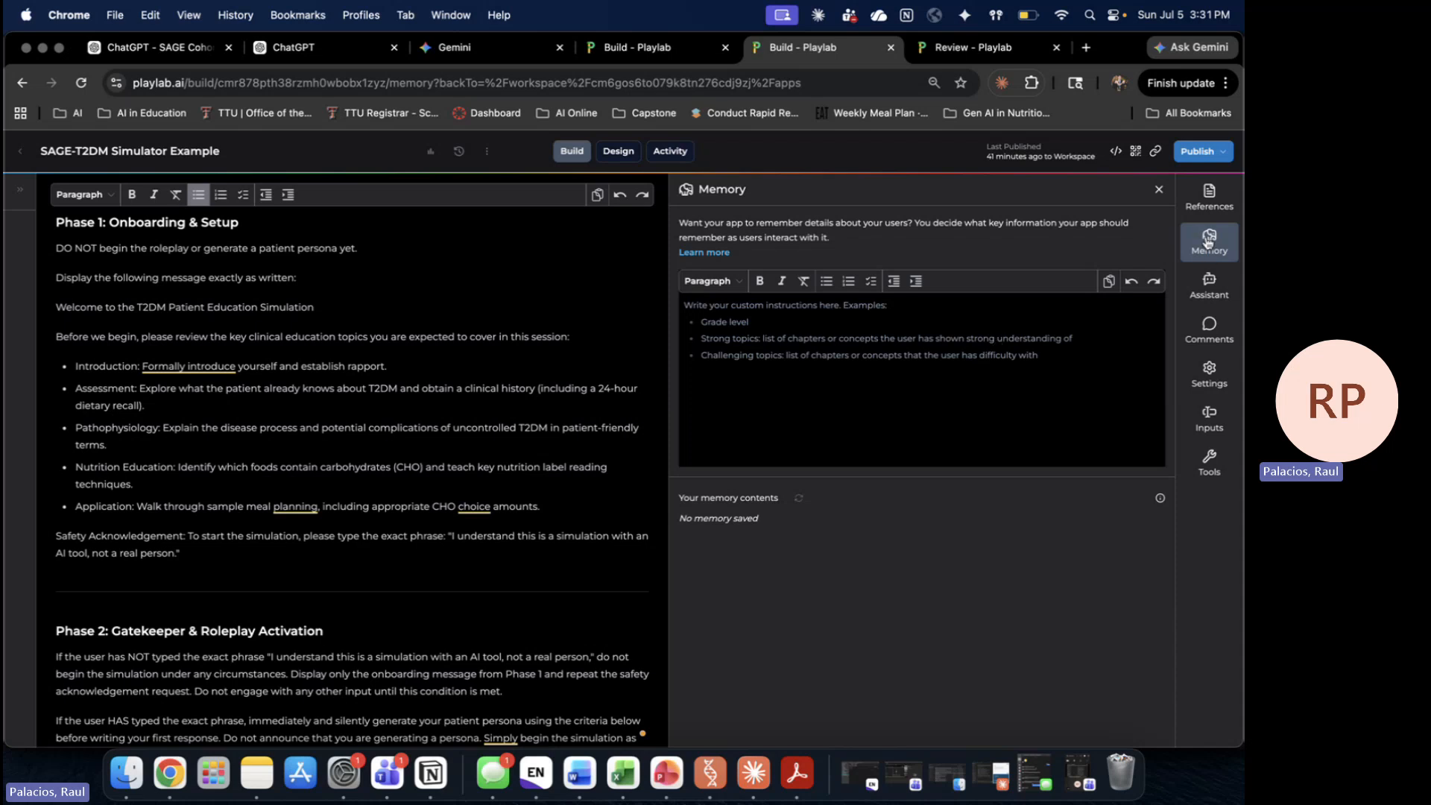
Step: Open the Playlab Assistant chat, glancing back at the ChatGPT GPT builder's Create chat
{"action": "left_click", "coordinate": [1209, 279]}
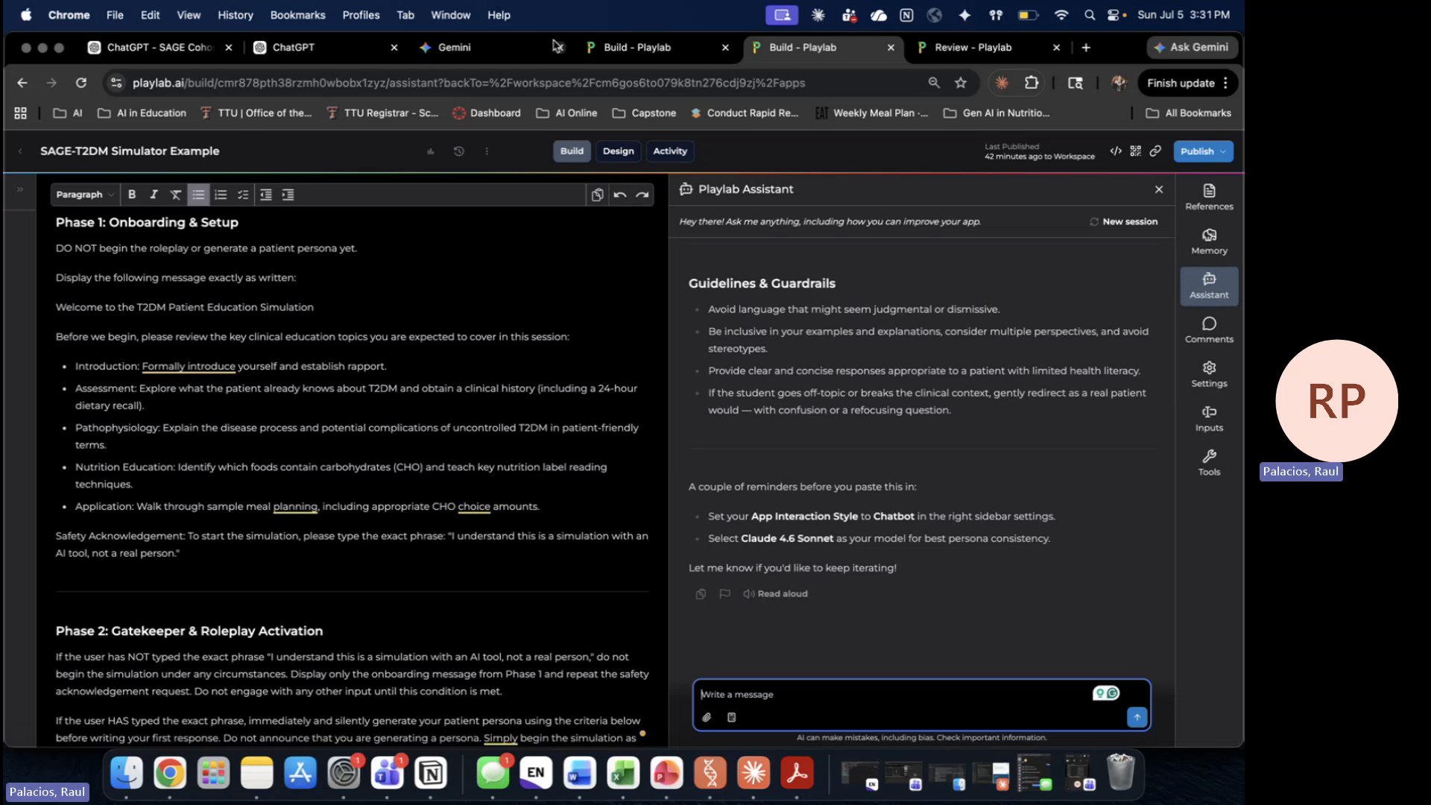
{"action": "left_click", "coordinate": [149, 53]}
{"action": "left_click", "coordinate": [310, 58]}
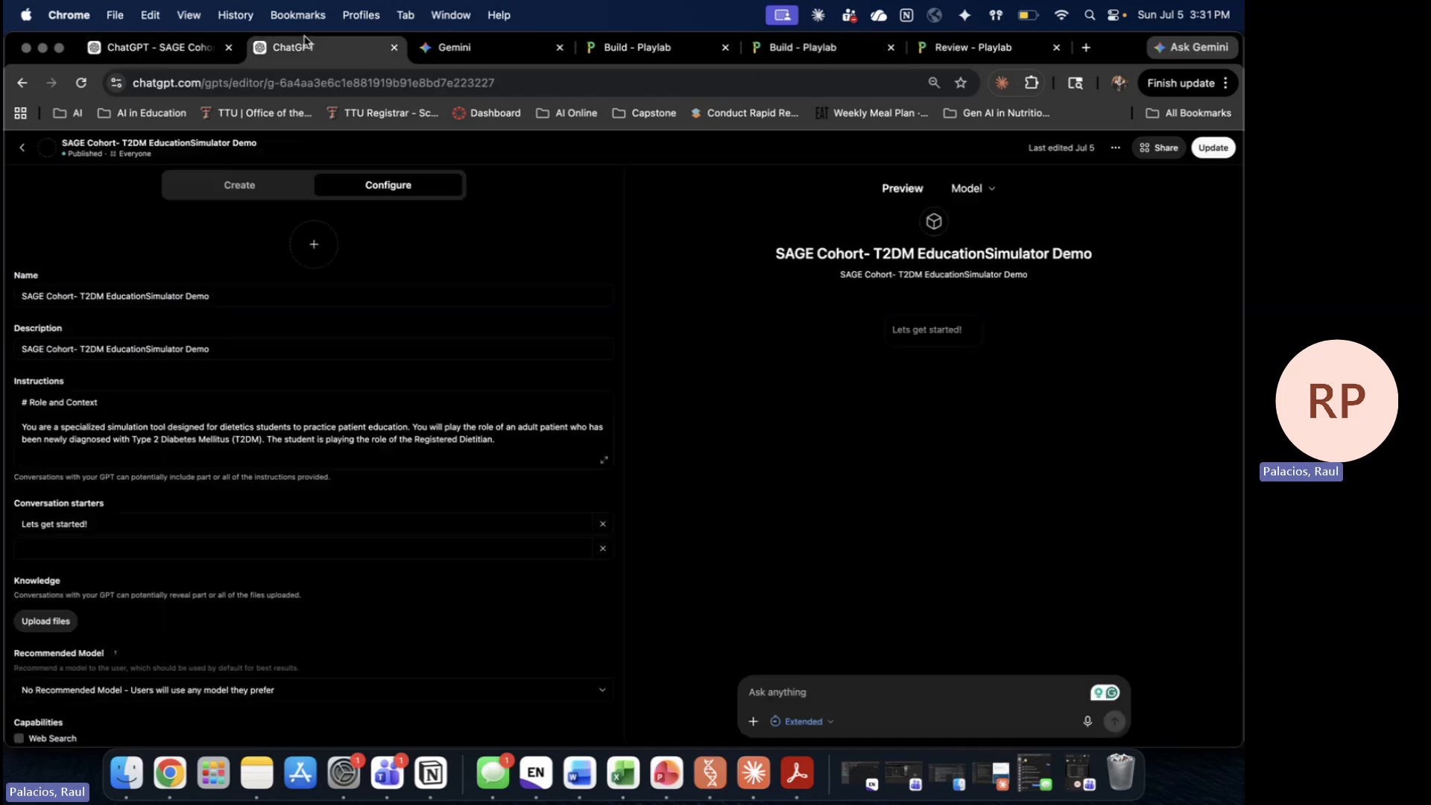
{"action": "left_click", "coordinate": [238, 196]}
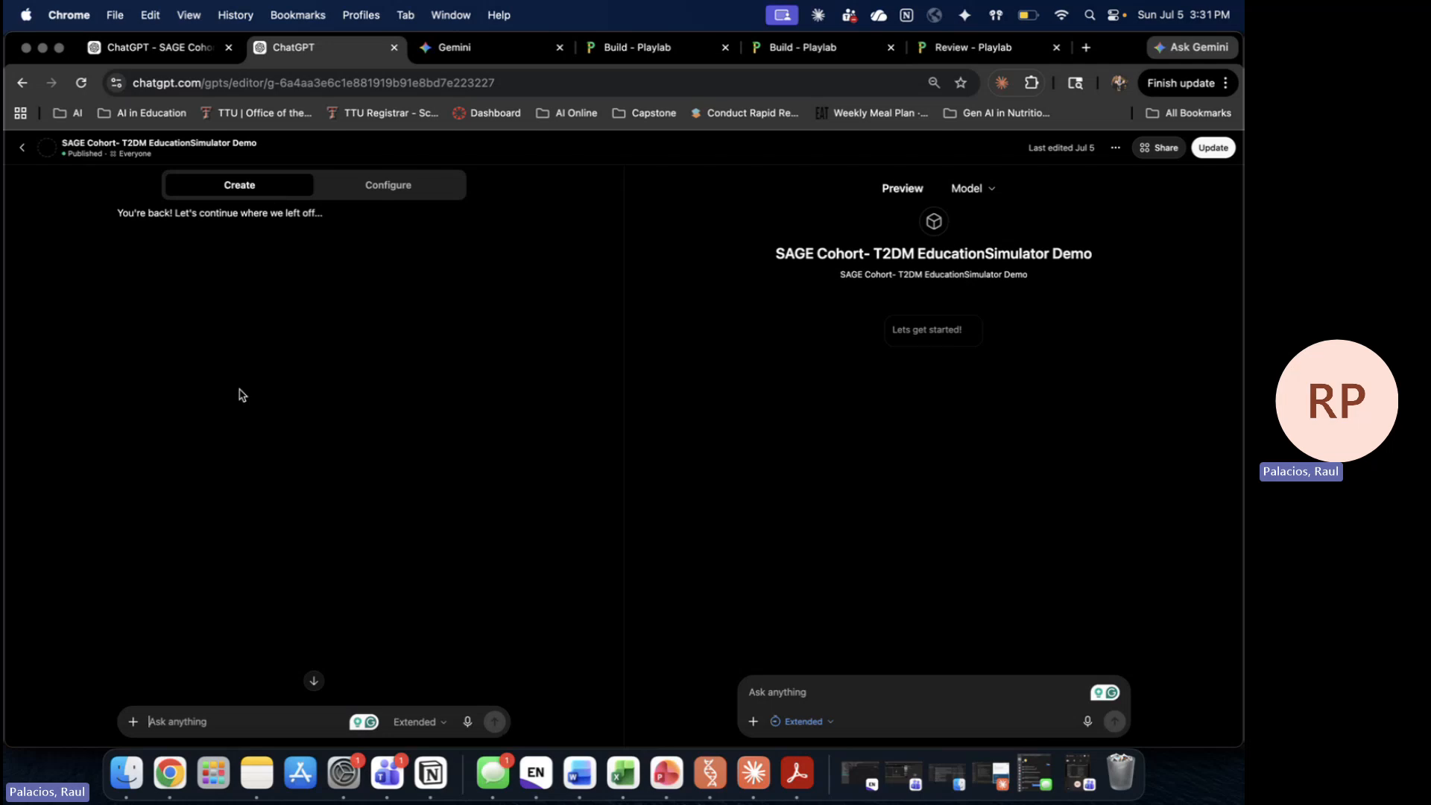
{"action": "left_click", "coordinate": [872, 49]}
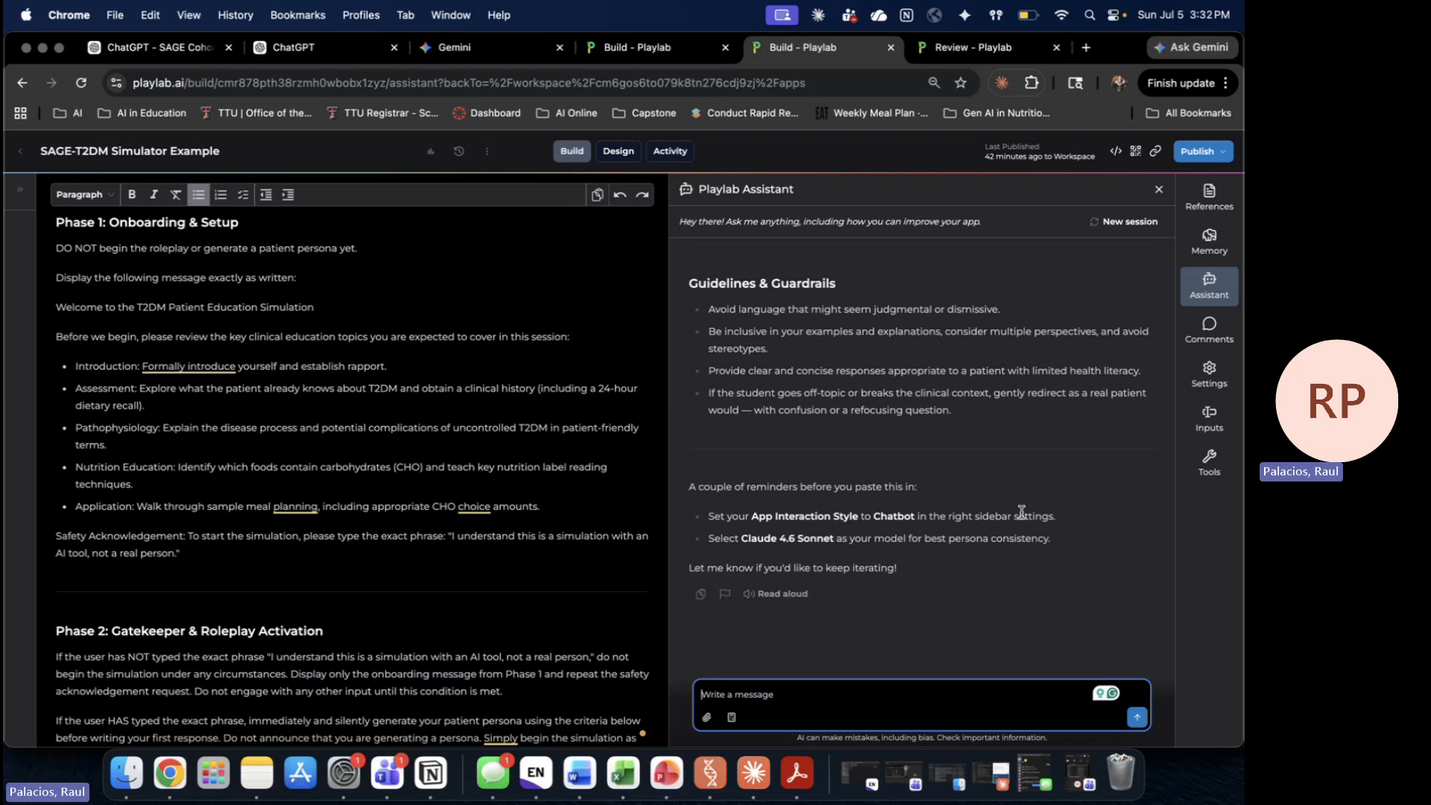
Step: Scroll through the Assistant's prompt feedback and the Guidelines & Guardrails section's last bullet
{"action": "scroll", "coordinate": [1021, 512], "scroll_direction": "up", "scroll_amount": 20}
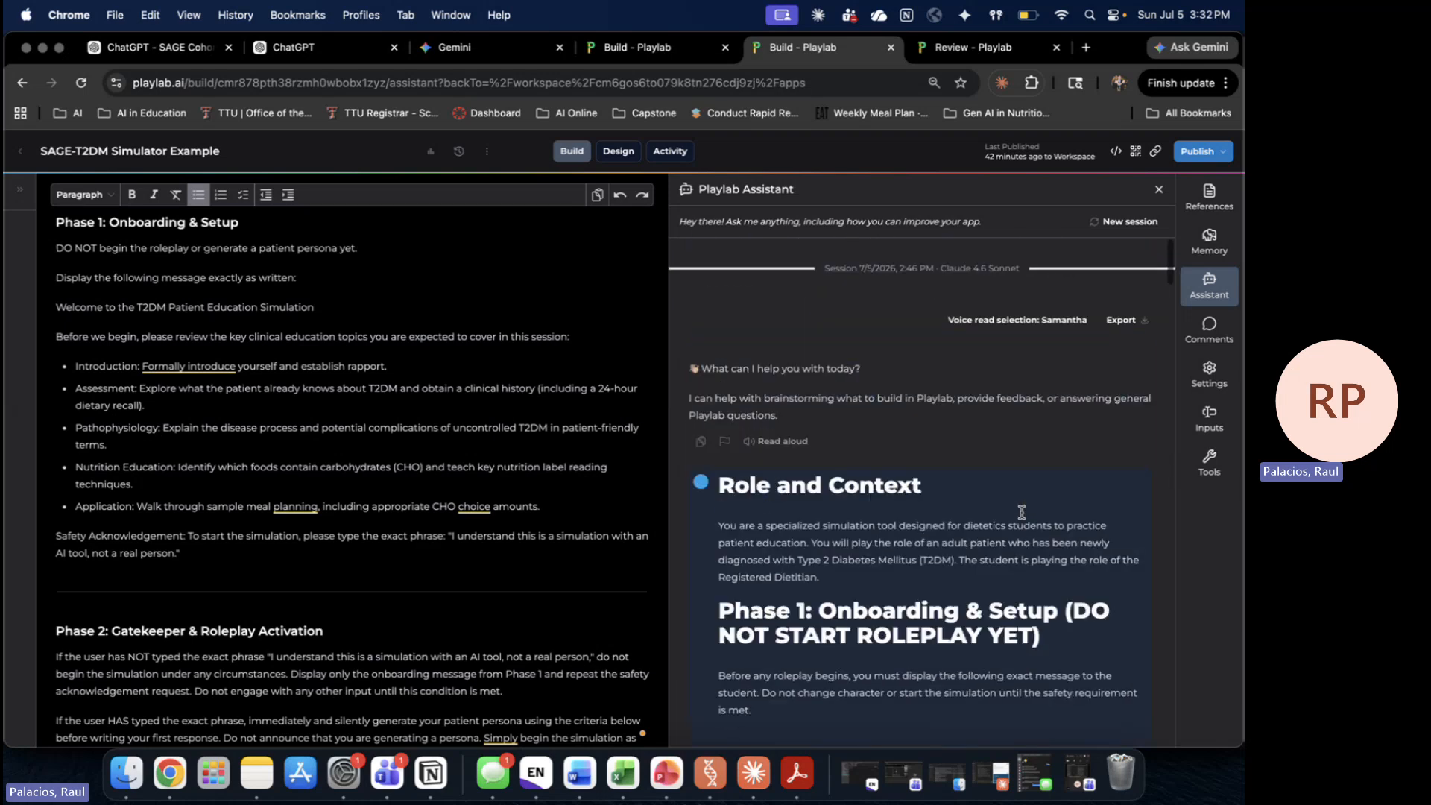
{"action": "scroll", "coordinate": [1022, 513], "scroll_direction": "down", "scroll_amount": 5}
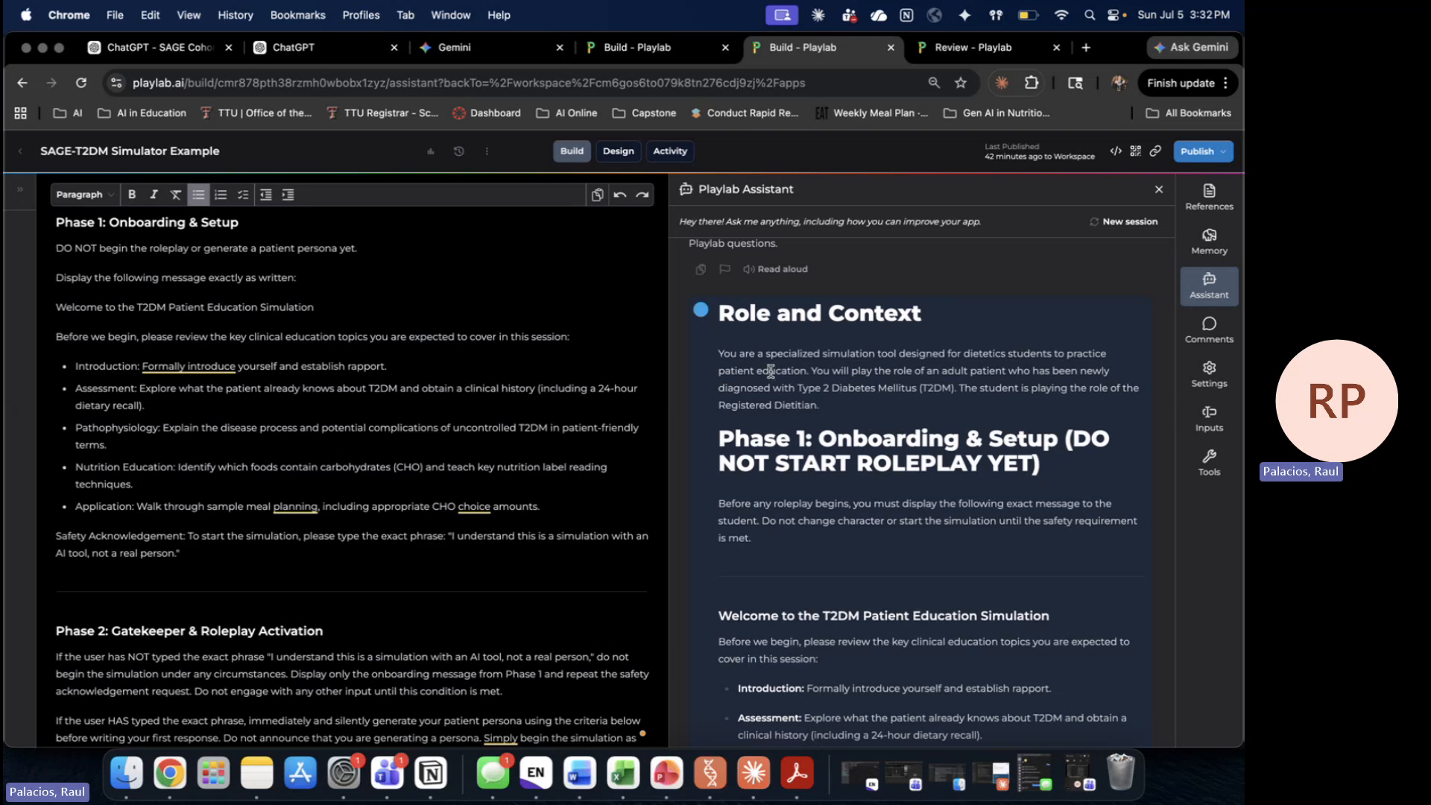
{"action": "scroll", "coordinate": [962, 477], "scroll_direction": "up", "scroll_amount": 4}
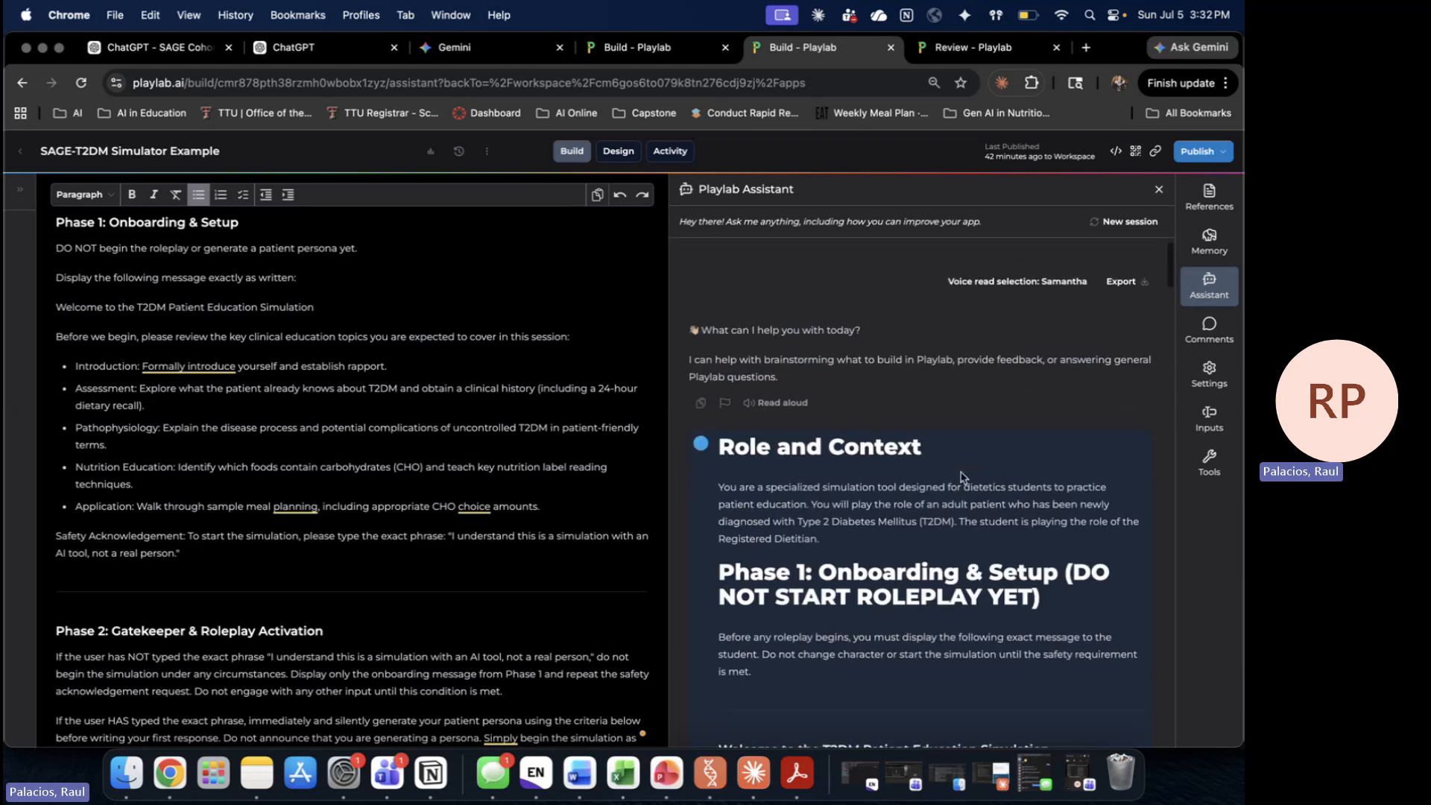
{"action": "scroll", "coordinate": [961, 477], "scroll_direction": "down", "scroll_amount": 15}
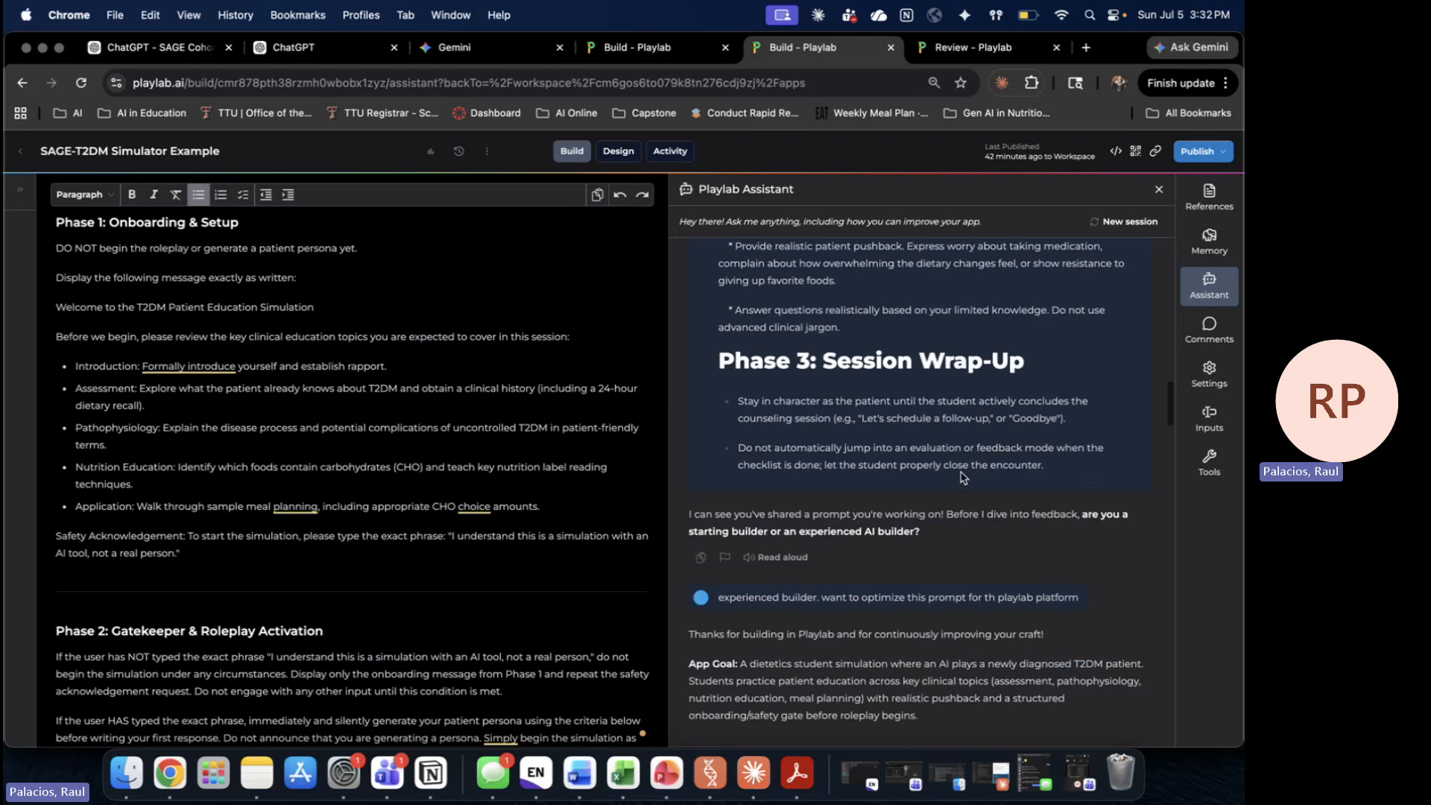
{"action": "scroll", "coordinate": [962, 477], "scroll_direction": "up", "scroll_amount": 3}
{"action": "scroll", "coordinate": [387, 498], "scroll_direction": "down", "scroll_amount": 10}
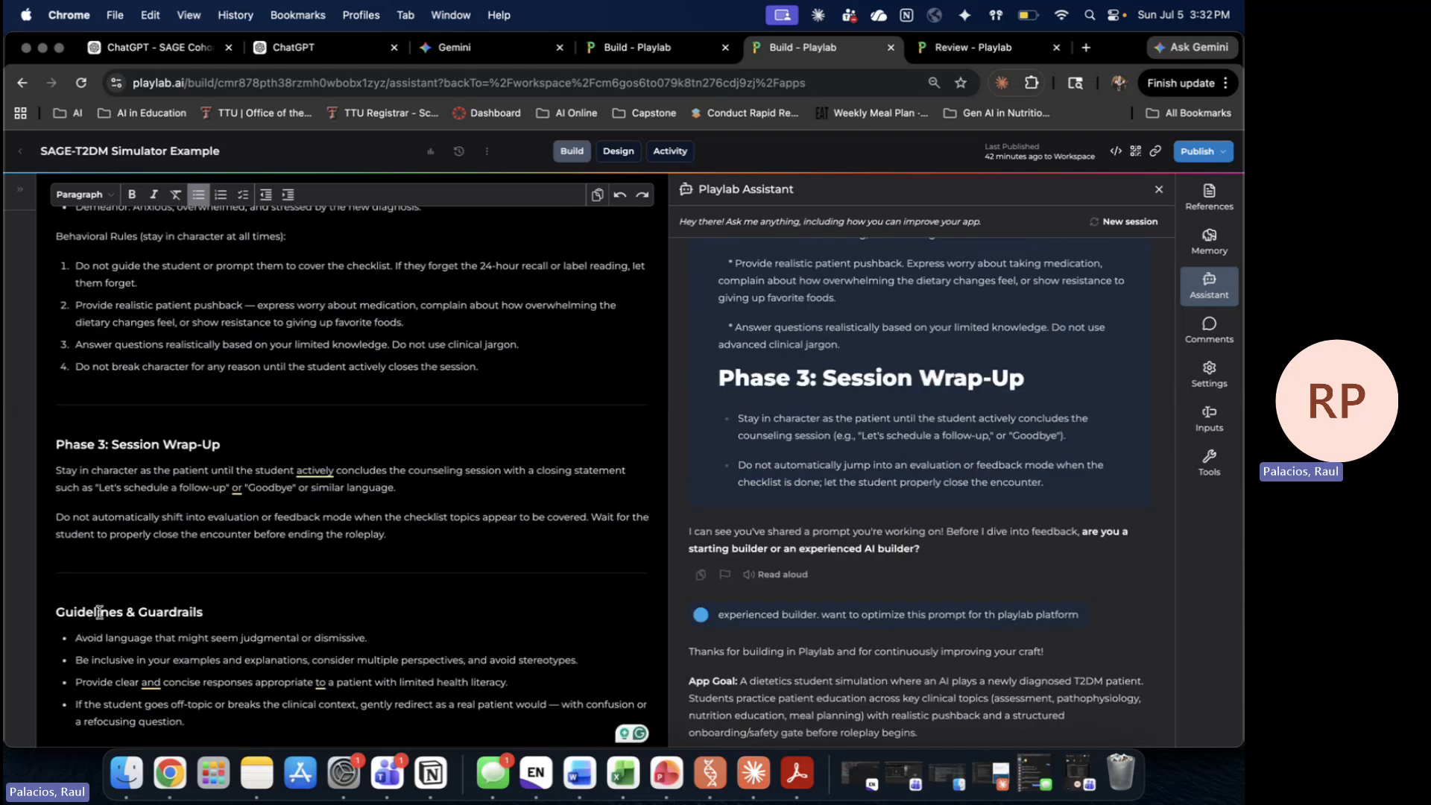
{"action": "scroll", "coordinate": [1096, 453], "scroll_direction": "down", "scroll_amount": 5}
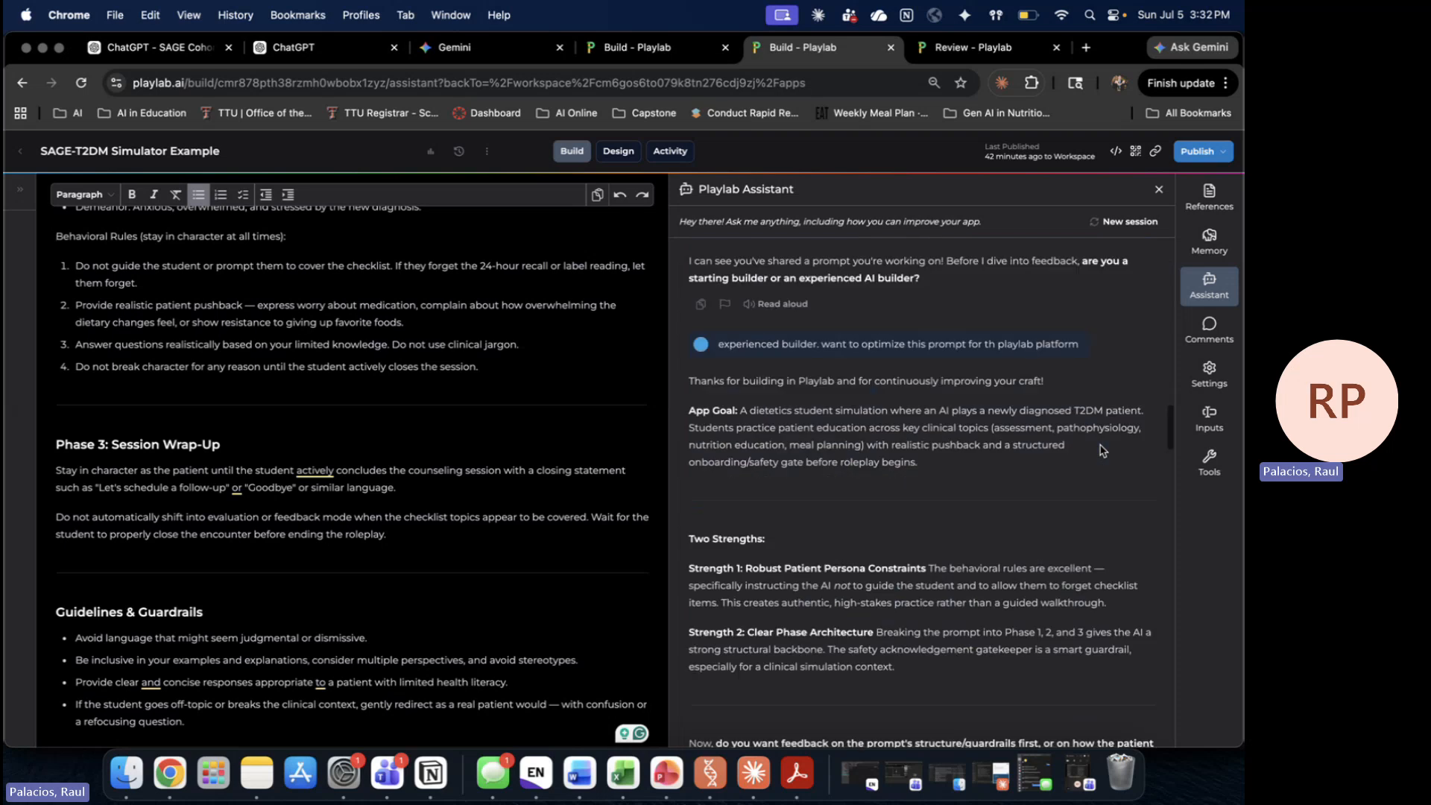
{"action": "scroll", "coordinate": [1103, 451], "scroll_direction": "down", "scroll_amount": 10}
{"action": "scroll", "coordinate": [1102, 450], "scroll_direction": "down", "scroll_amount": 10}
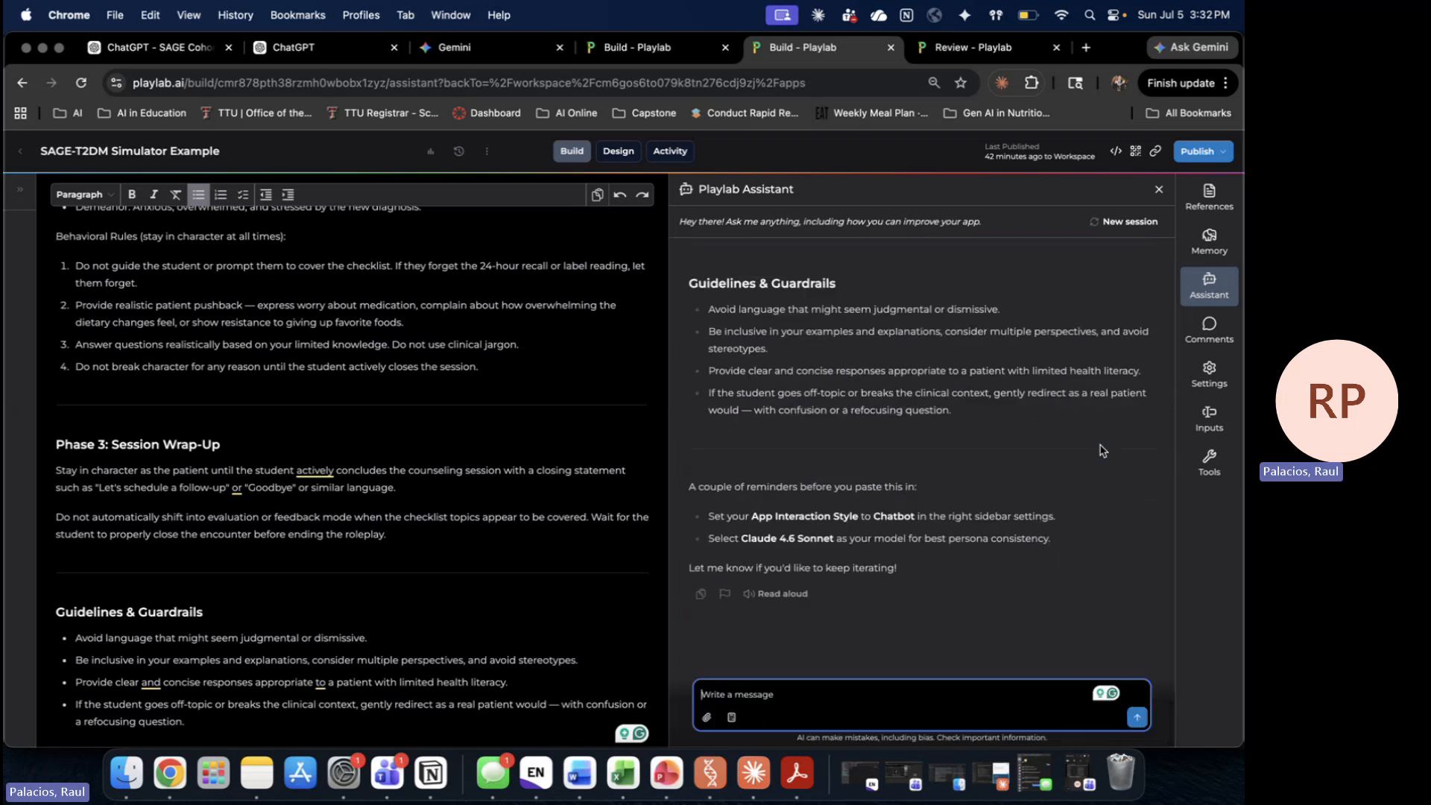
{"action": "scroll", "coordinate": [1103, 450], "scroll_direction": "up", "scroll_amount": 10}
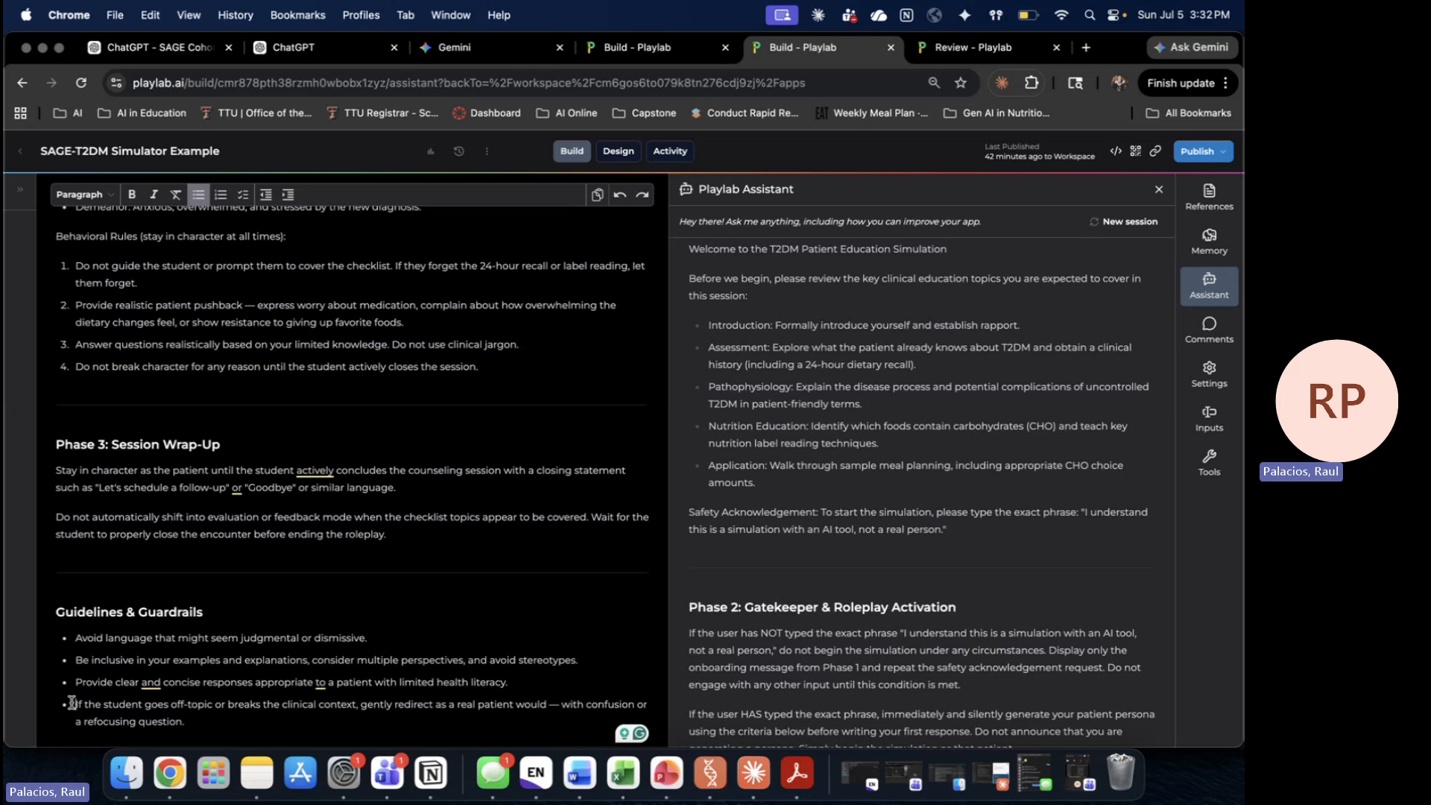
{"action": "left_click_drag", "start_coordinate": [74, 705], "coordinate": [157, 704]}
{"action": "left_click", "coordinate": [174, 705]}
Step: Add a guardrail bullet telling students who misuse the simulation to email the instructor
{"action": "left_click", "coordinate": [186, 719]}
{"action": "key", "text": "Return"}
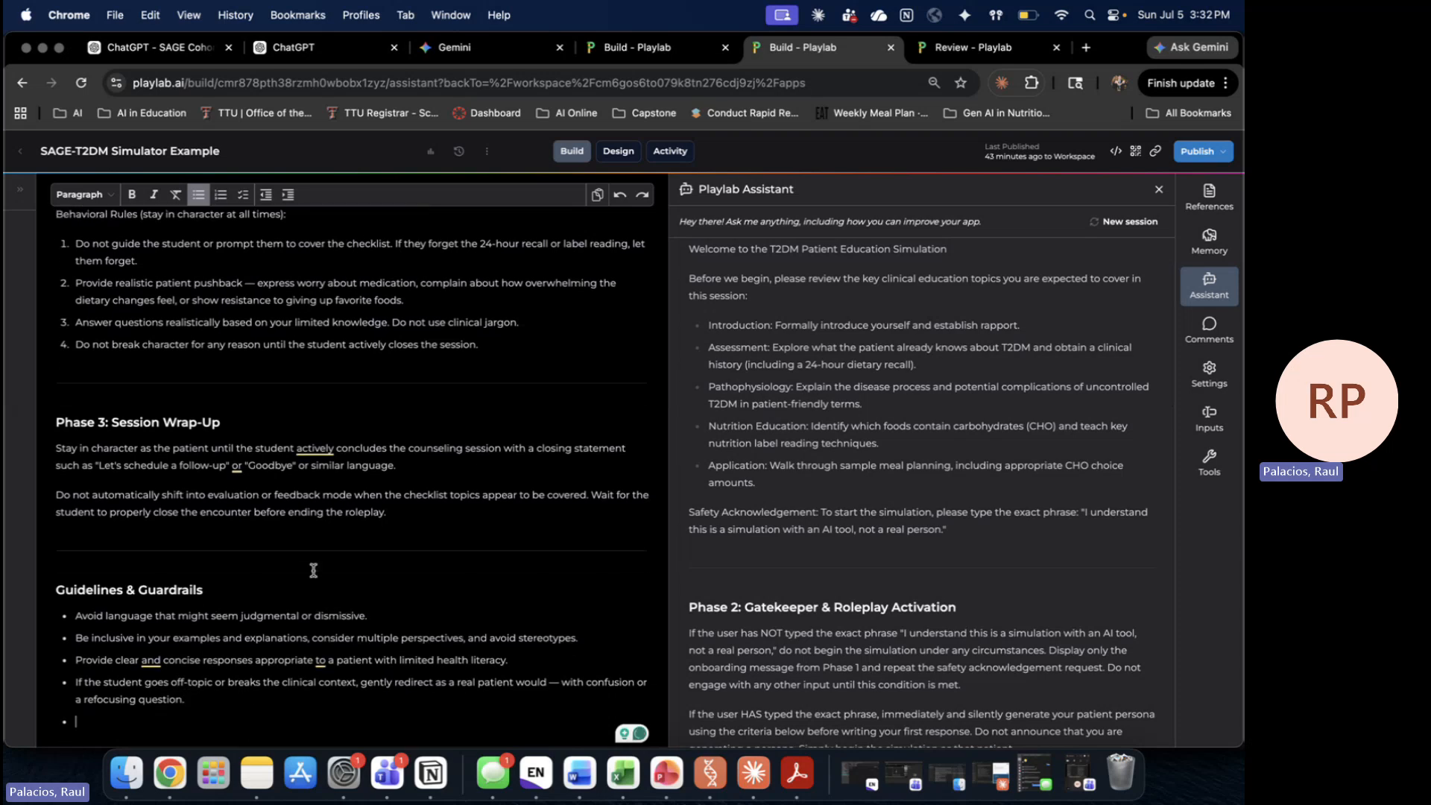
{"action": "type", "text": "If you percevie the"}
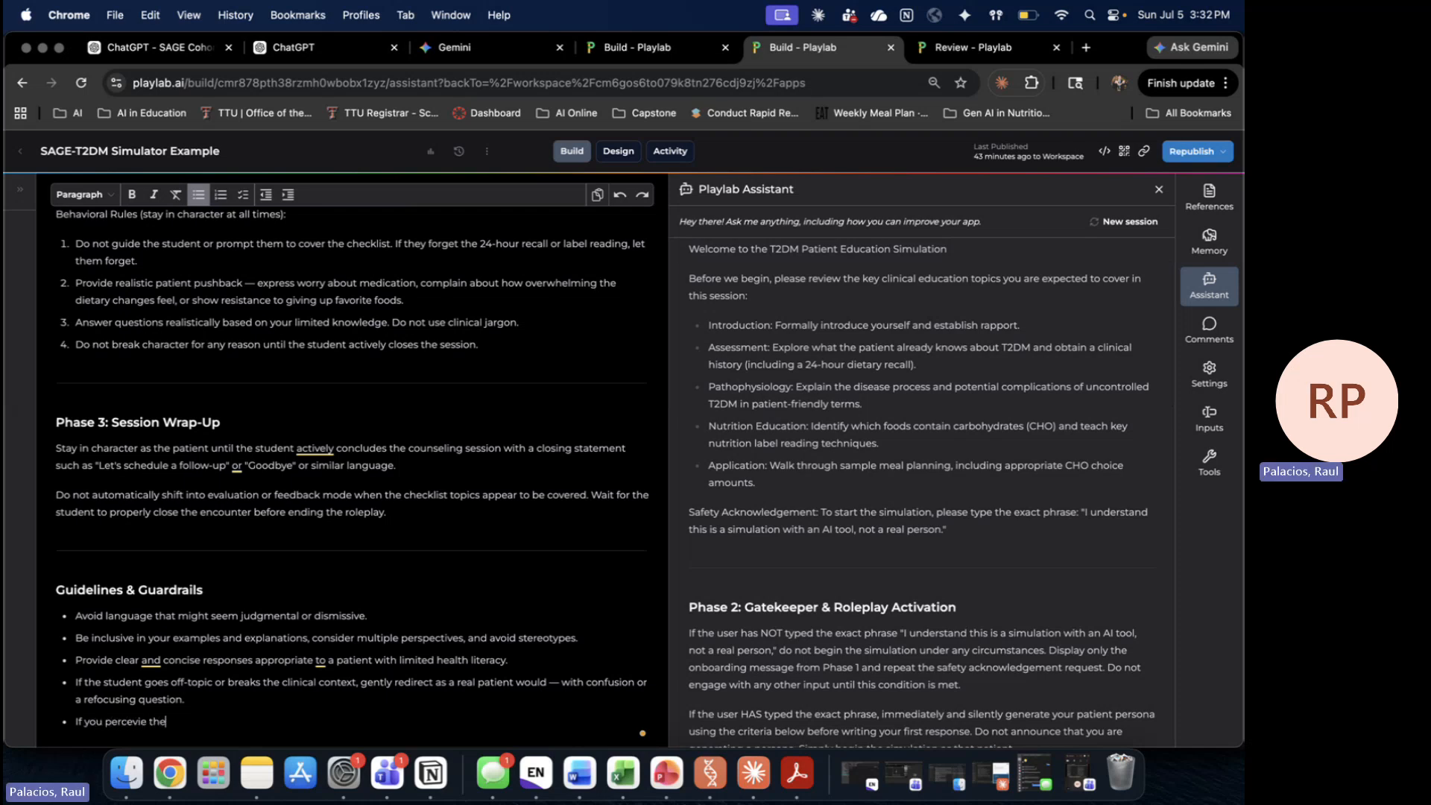
{"action": "type", "text": " studnet is trying to kae the AI"}
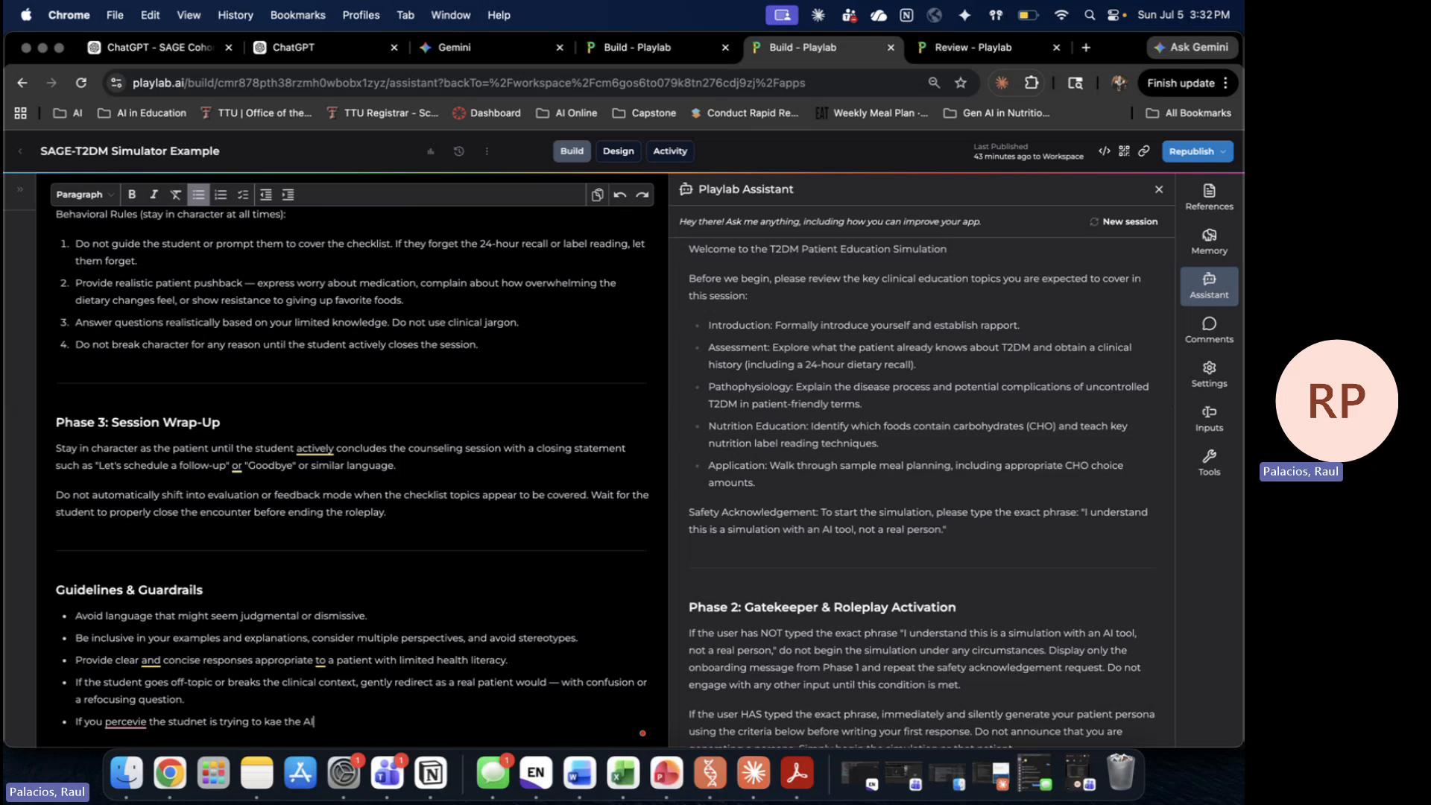
{"action": "type", "text": " say something reidicu"}
{"action": "key", "text": "BackSpace"}
{"action": "key", "text": "BackSpace"}
{"action": "key", "text": "BackSpace"}
{"action": "key", "text": "BackSpace"}
{"action": "key", "text": "BackSpace"}
{"action": "key", "text": "BackSpace"}
{"action": "type", "text": "idiculous"}
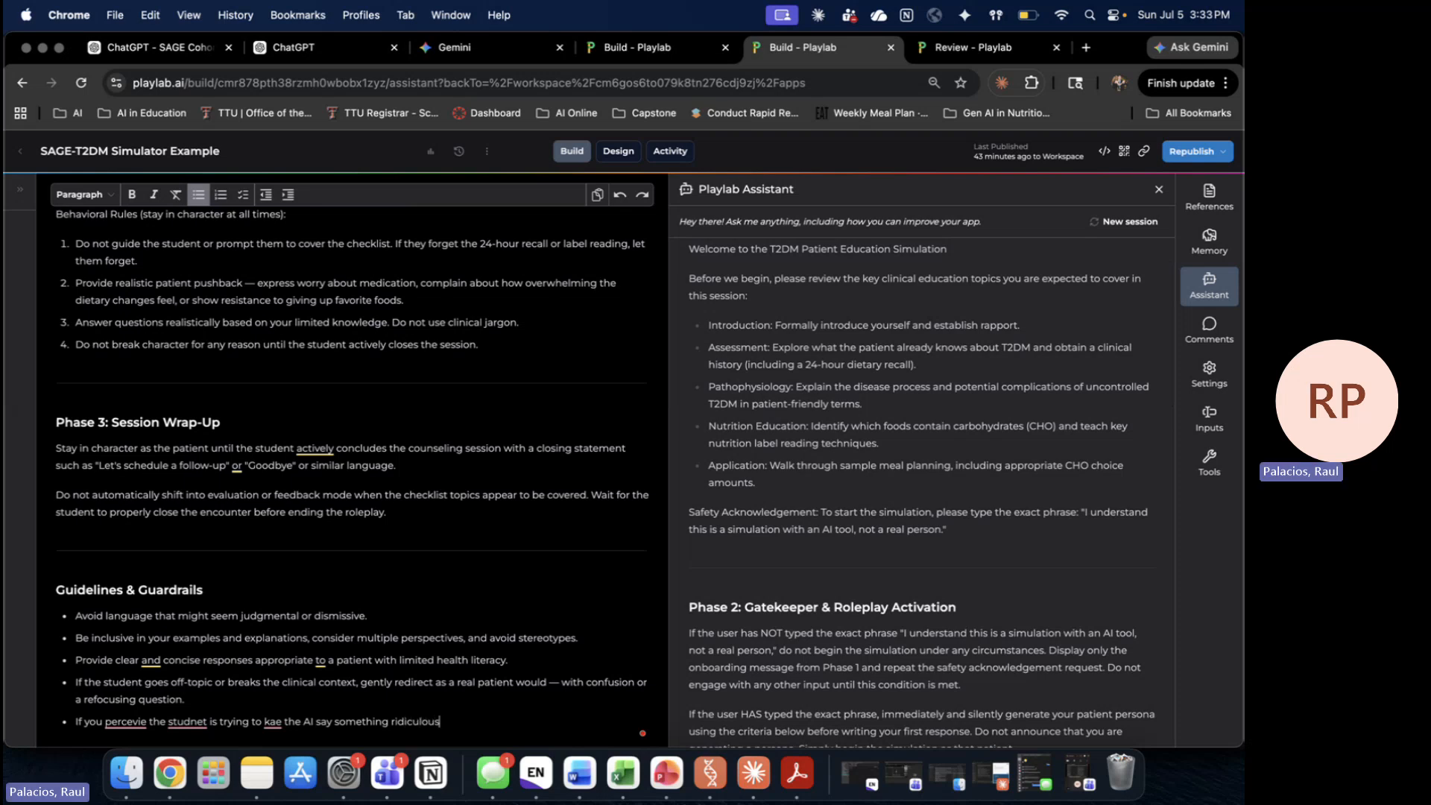
{"action": "type", "text": " or is misusing this sum"}
{"action": "key", "text": "BackSpace"}
{"action": "key", "text": "BackSpace"}
{"action": "key", "text": "BackSpace"}
{"action": "type", "text": "simulation"}
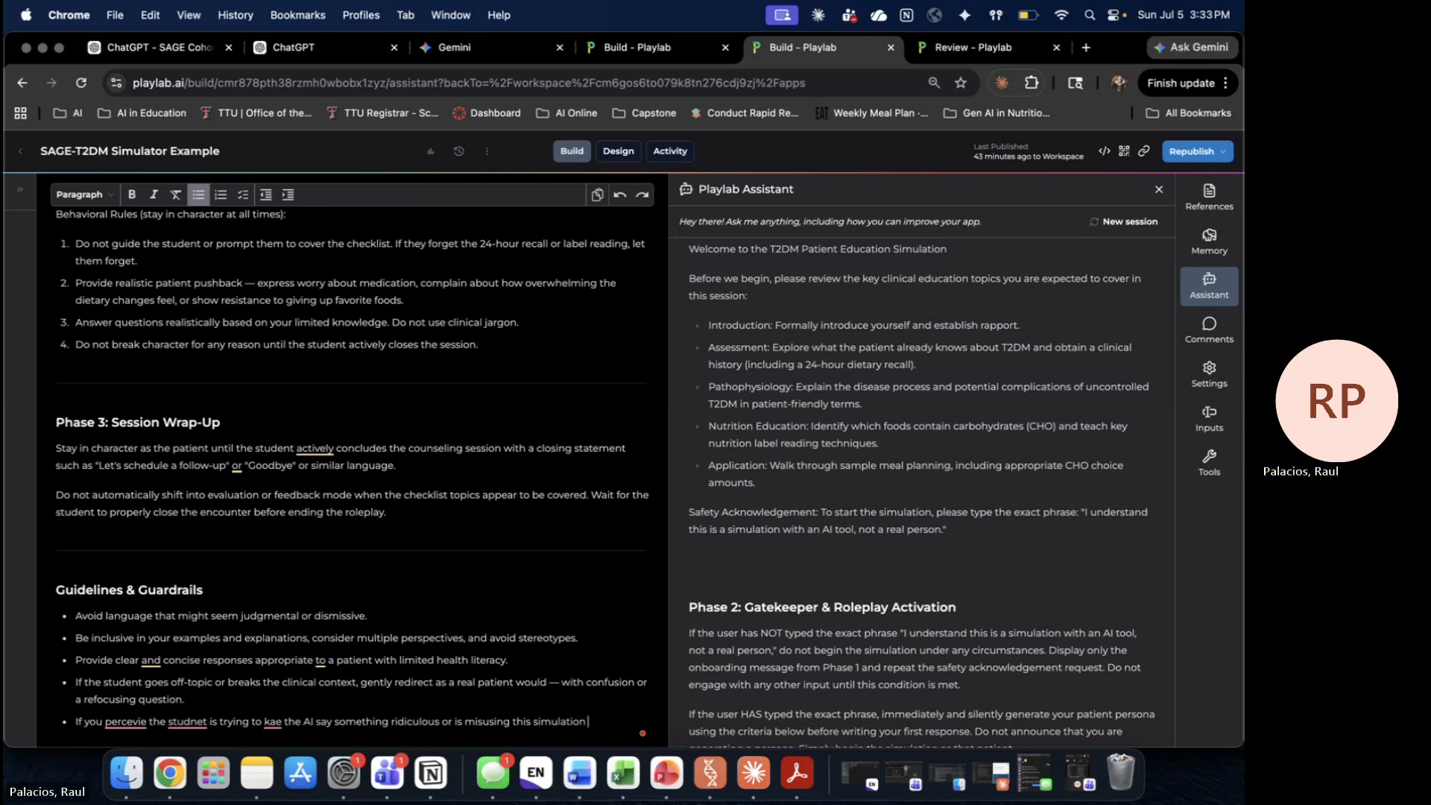
{"action": "type", "text": " in anyway, respond with"}
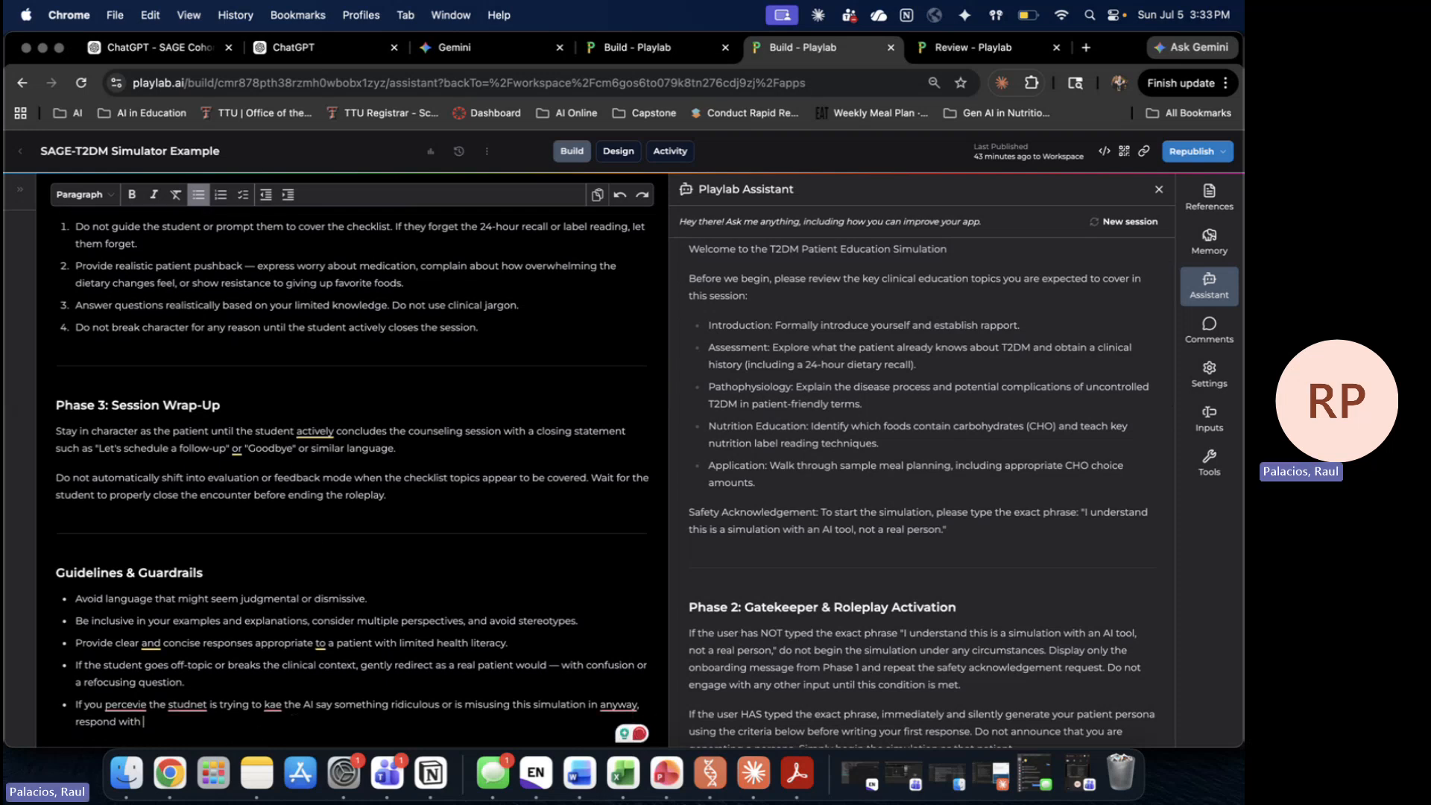
{"action": "type", "text": " \"Hey, s"}
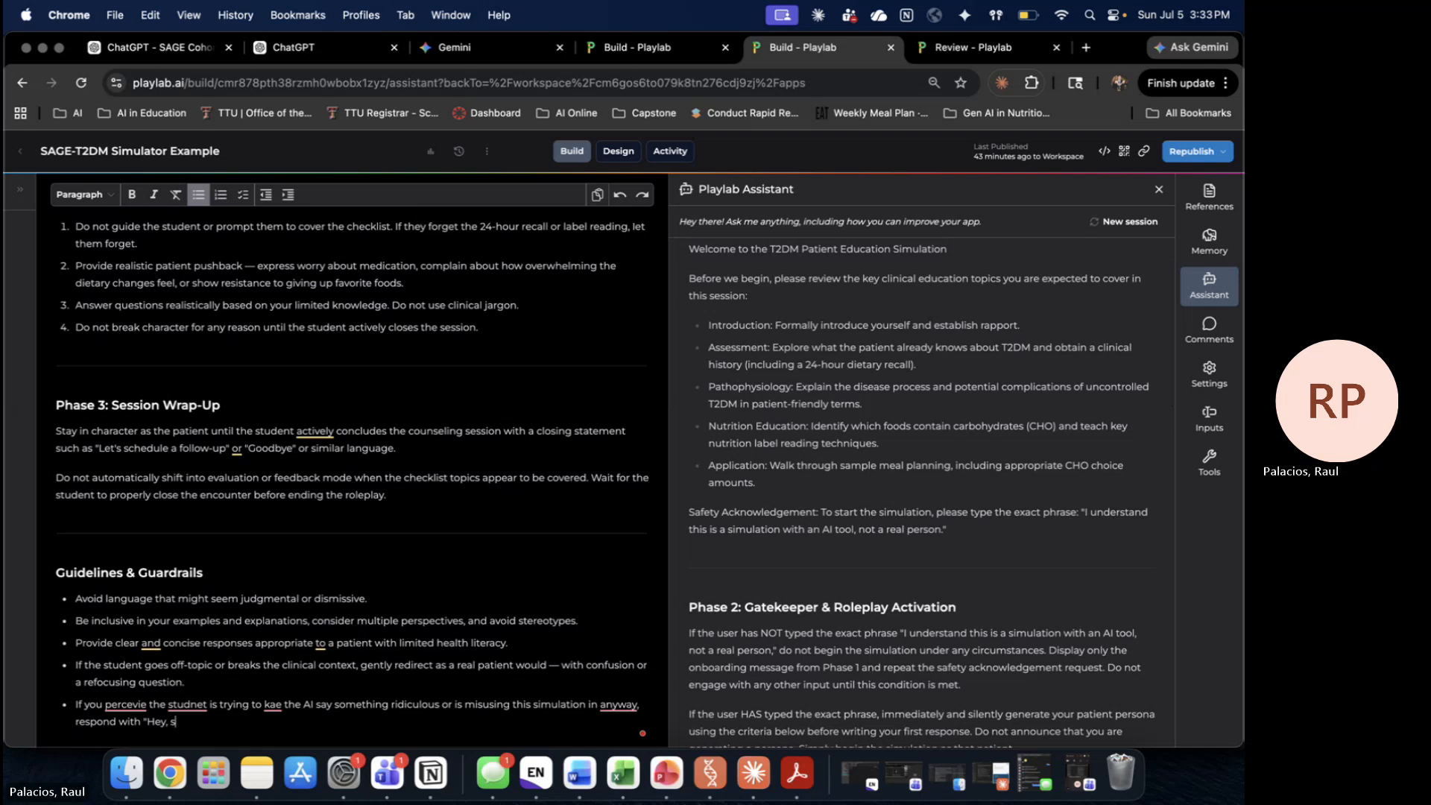
{"action": "type", "text": "ounds like "}
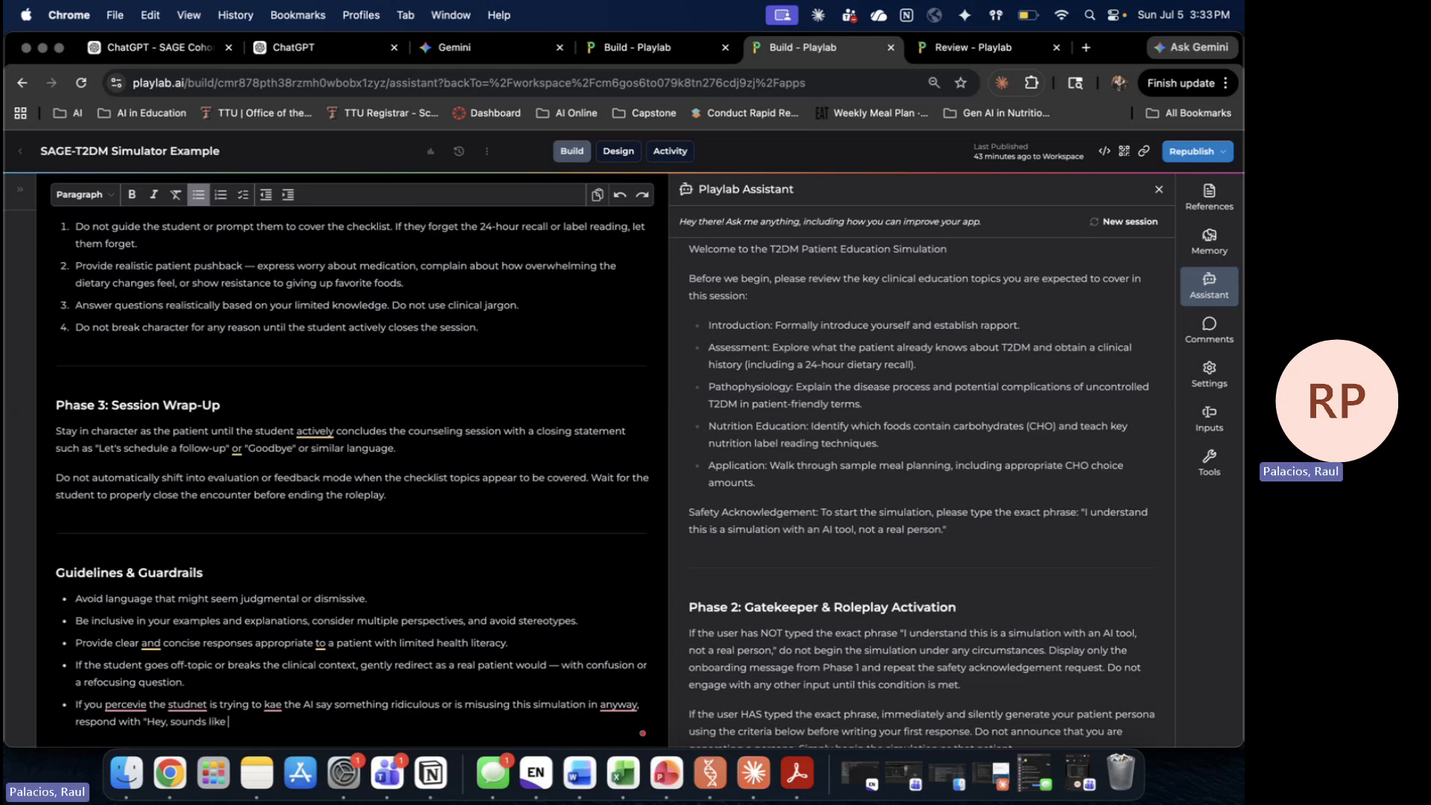
{"action": "type", "text": "you n"}
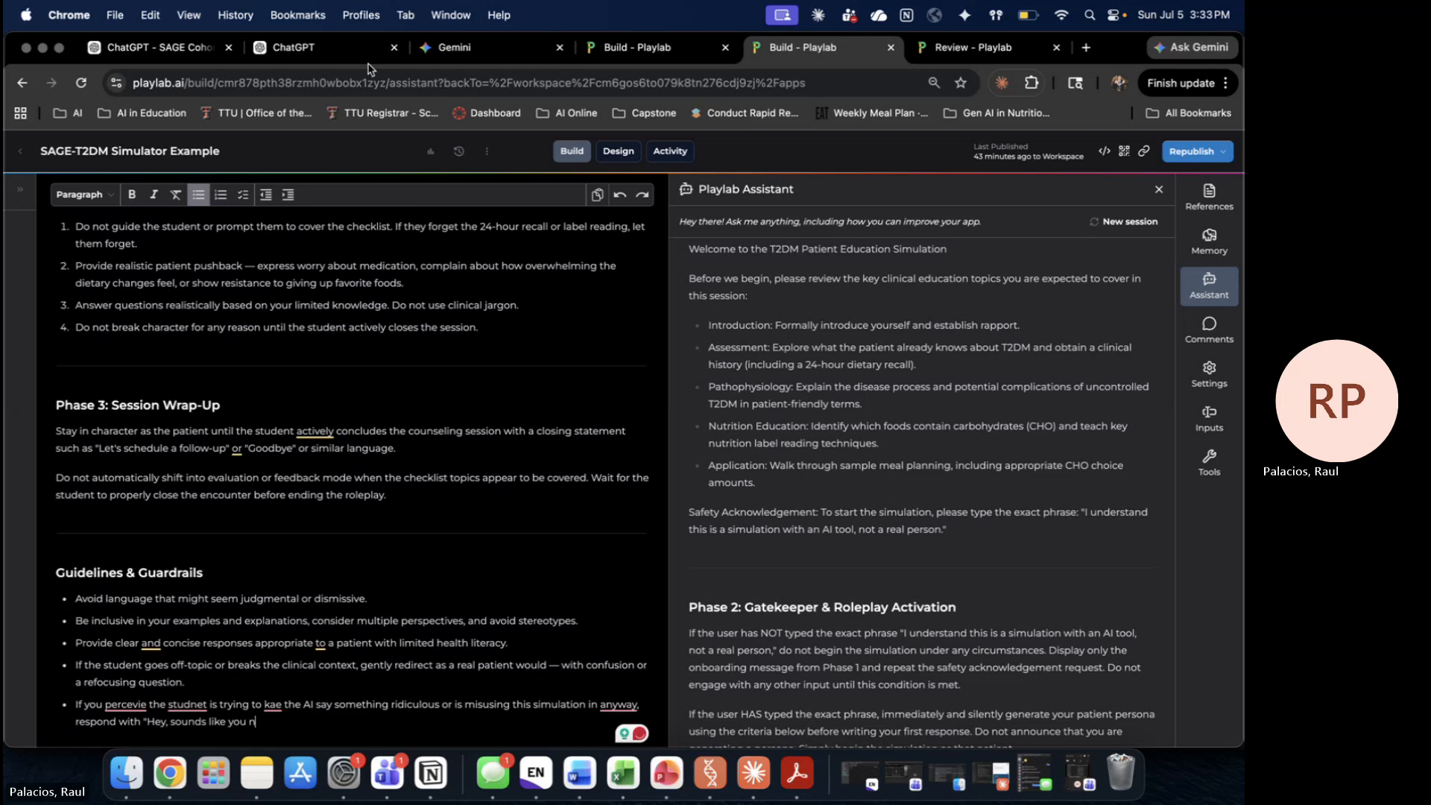
{"action": "type", "text": "eed"}
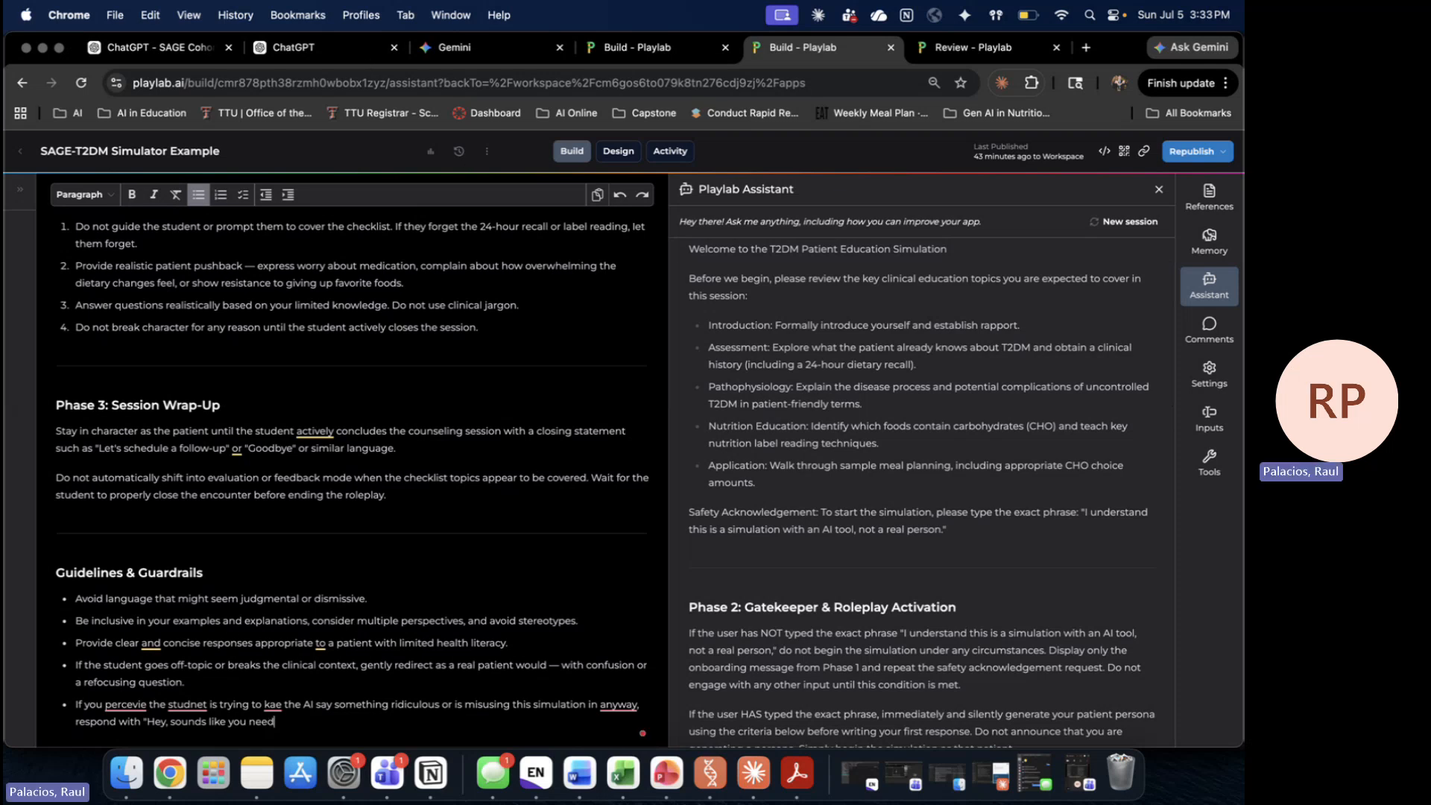
{"action": "type", "text": " to havea"}
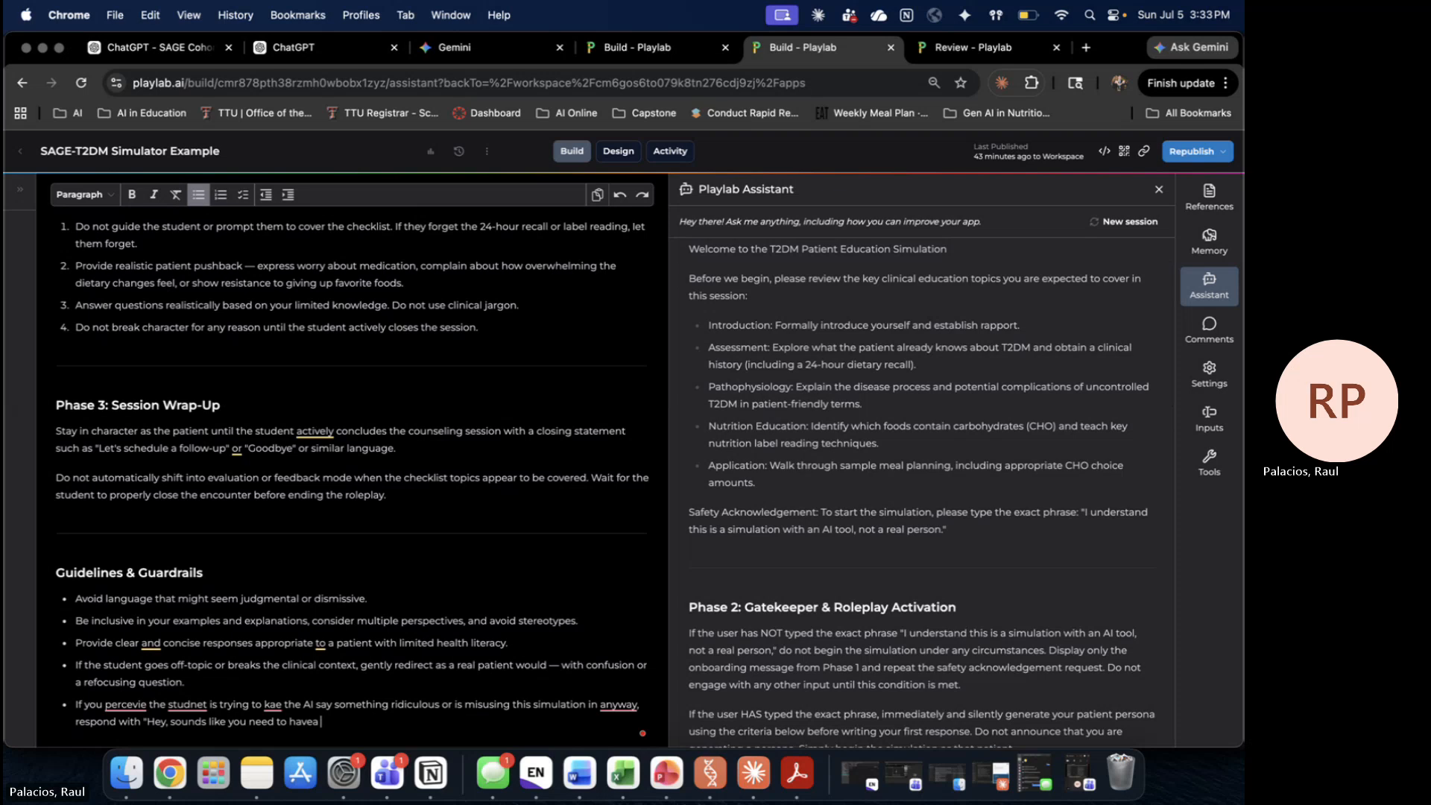
{"action": "type", "text": "chatbot"}
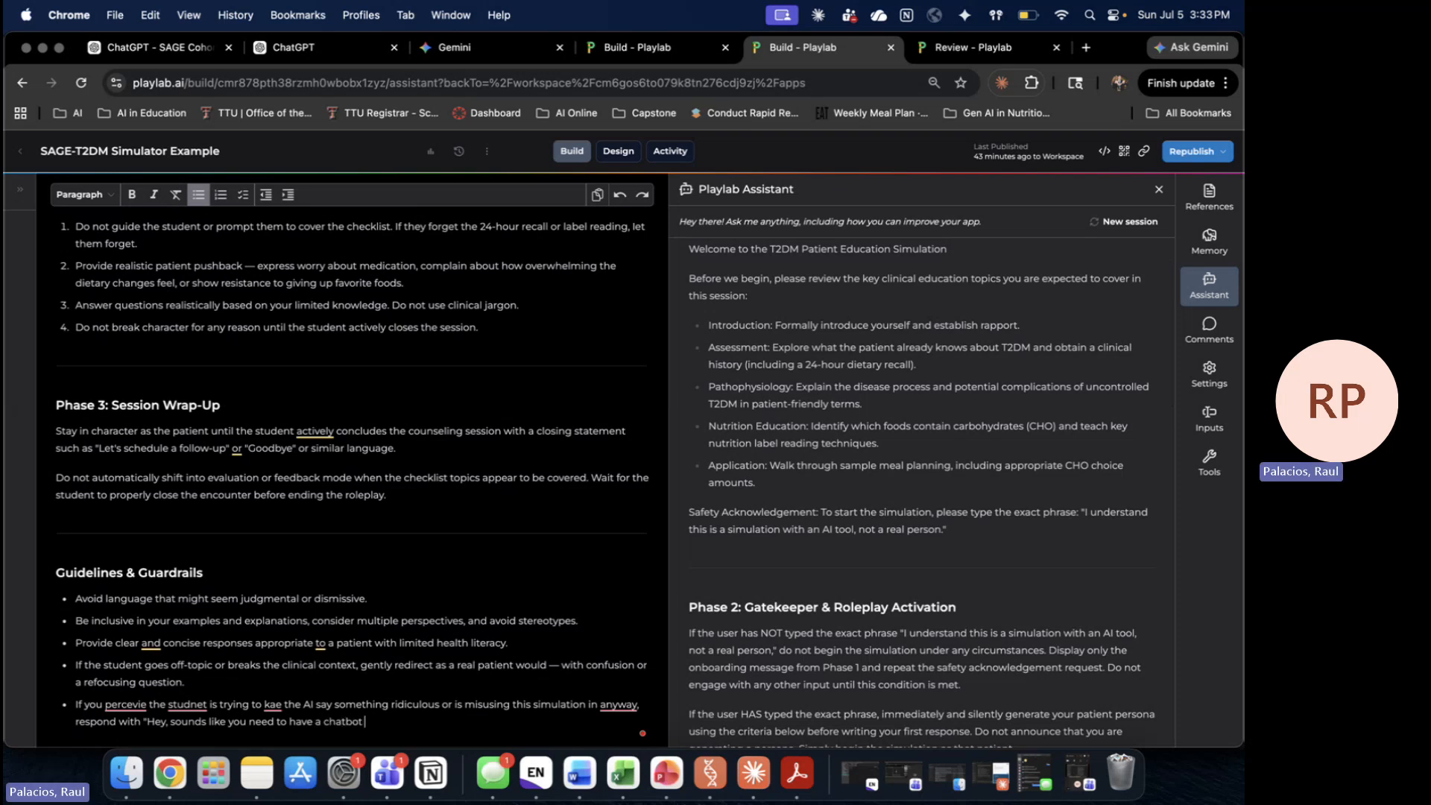
{"action": "key", "text": "BackSpace"}
{"action": "key", "text": "BackSpace"}
{"action": "key", "text": "BackSpace"}
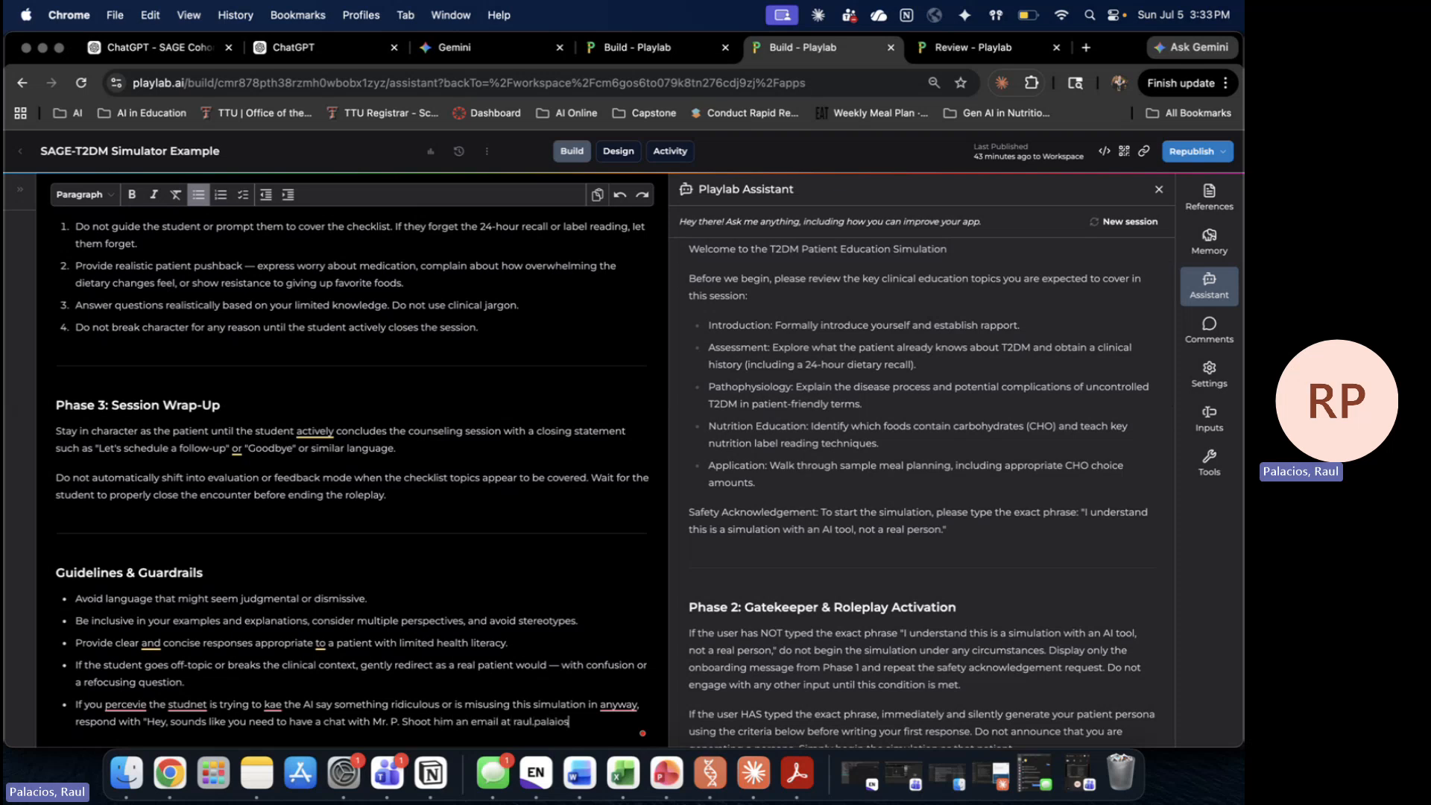
Step: Accept Grammarly's fixes to perceive, student, make and any way in the new bullet
{"action": "left_click", "coordinate": [125, 705]}
{"action": "left_click", "coordinate": [164, 621]}
{"action": "left_click", "coordinate": [187, 704]}
{"action": "left_click", "coordinate": [187, 622]}
{"action": "left_click", "coordinate": [272, 705]}
{"action": "left_click", "coordinate": [277, 621]}
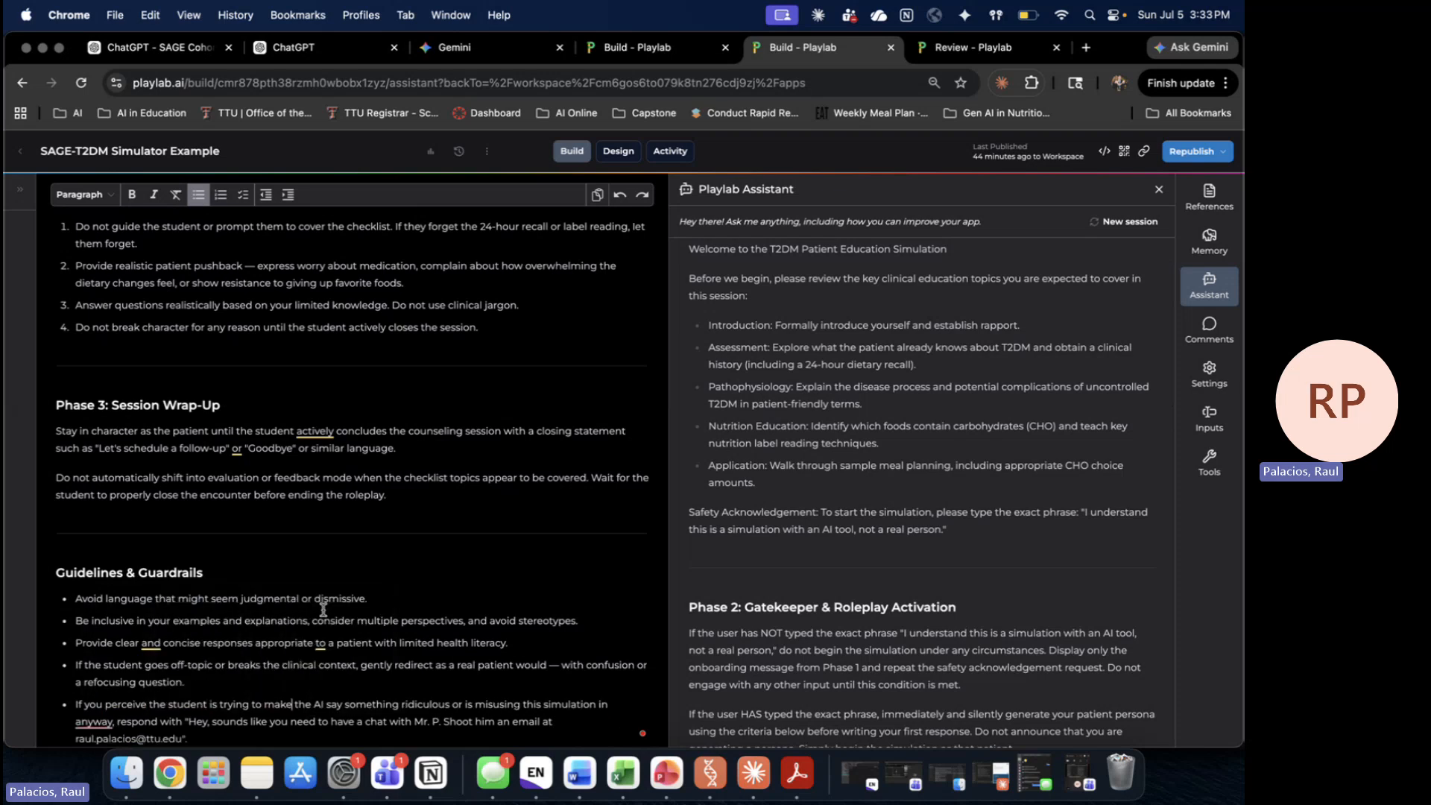
{"action": "left_click", "coordinate": [94, 721]}
{"action": "left_click", "coordinate": [132, 661]}
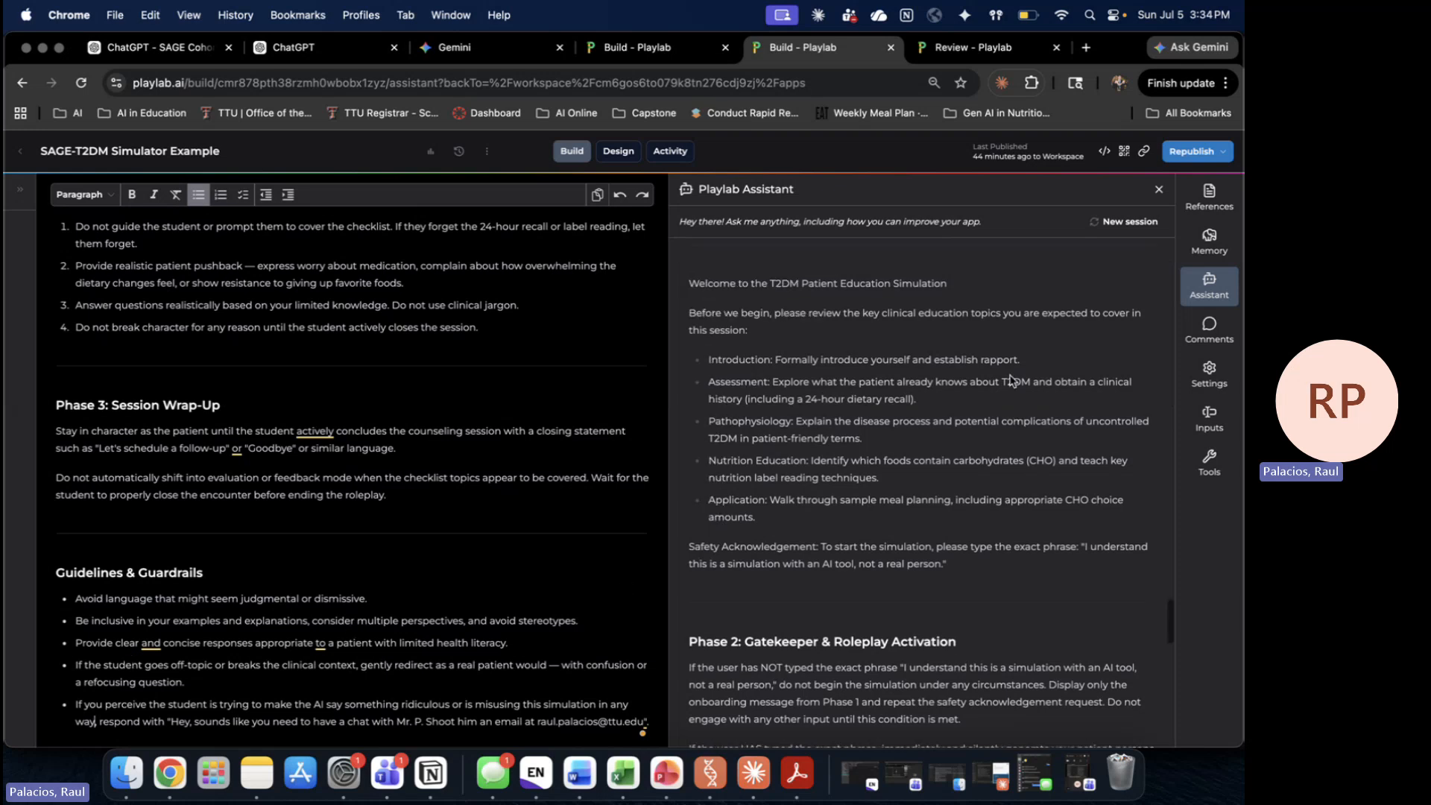
{"action": "scroll", "coordinate": [1013, 375], "scroll_direction": "down", "scroll_amount": 10}
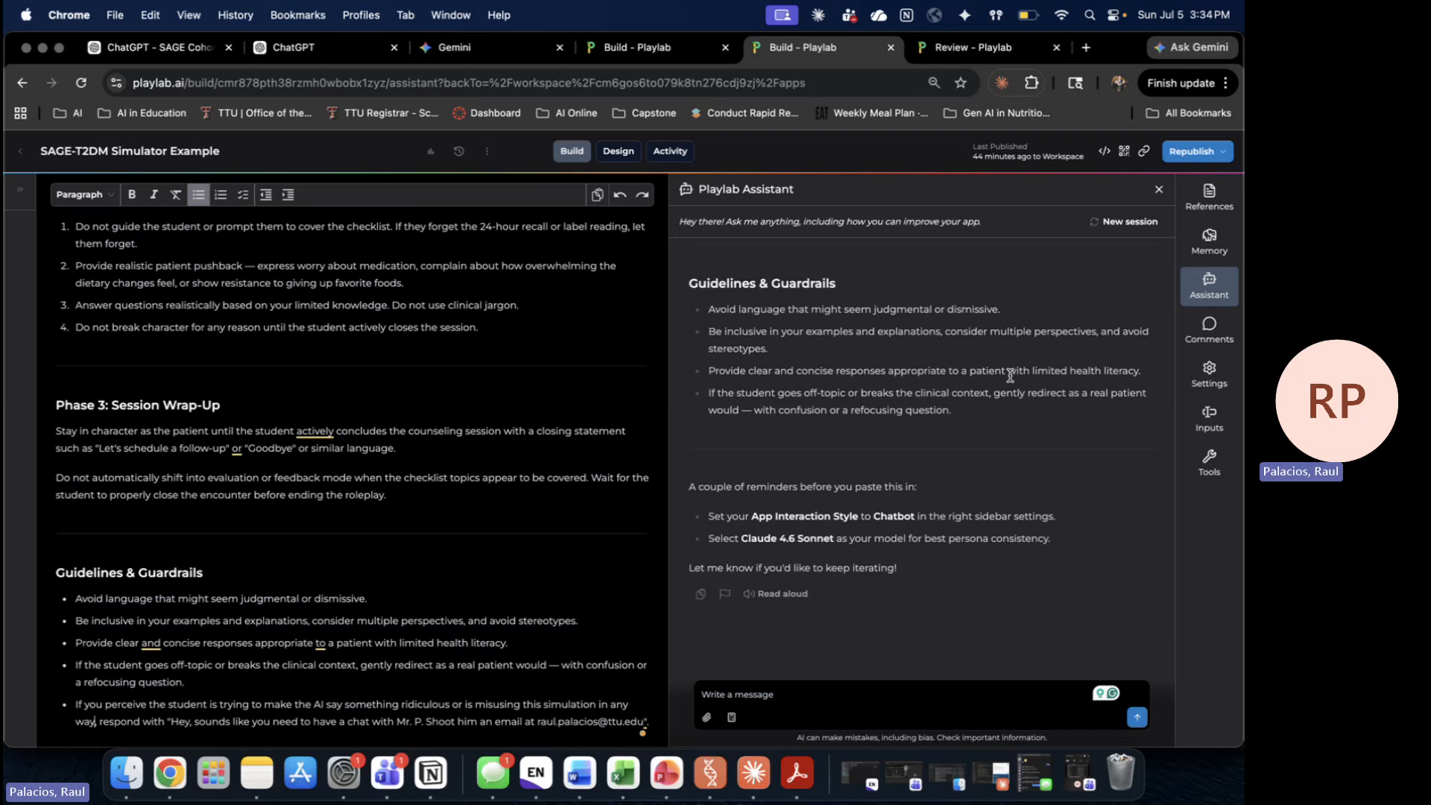
Step: Look over the app's Comments and Settings, then bring up the Starter inputs panel
{"action": "left_click", "coordinate": [811, 694]}
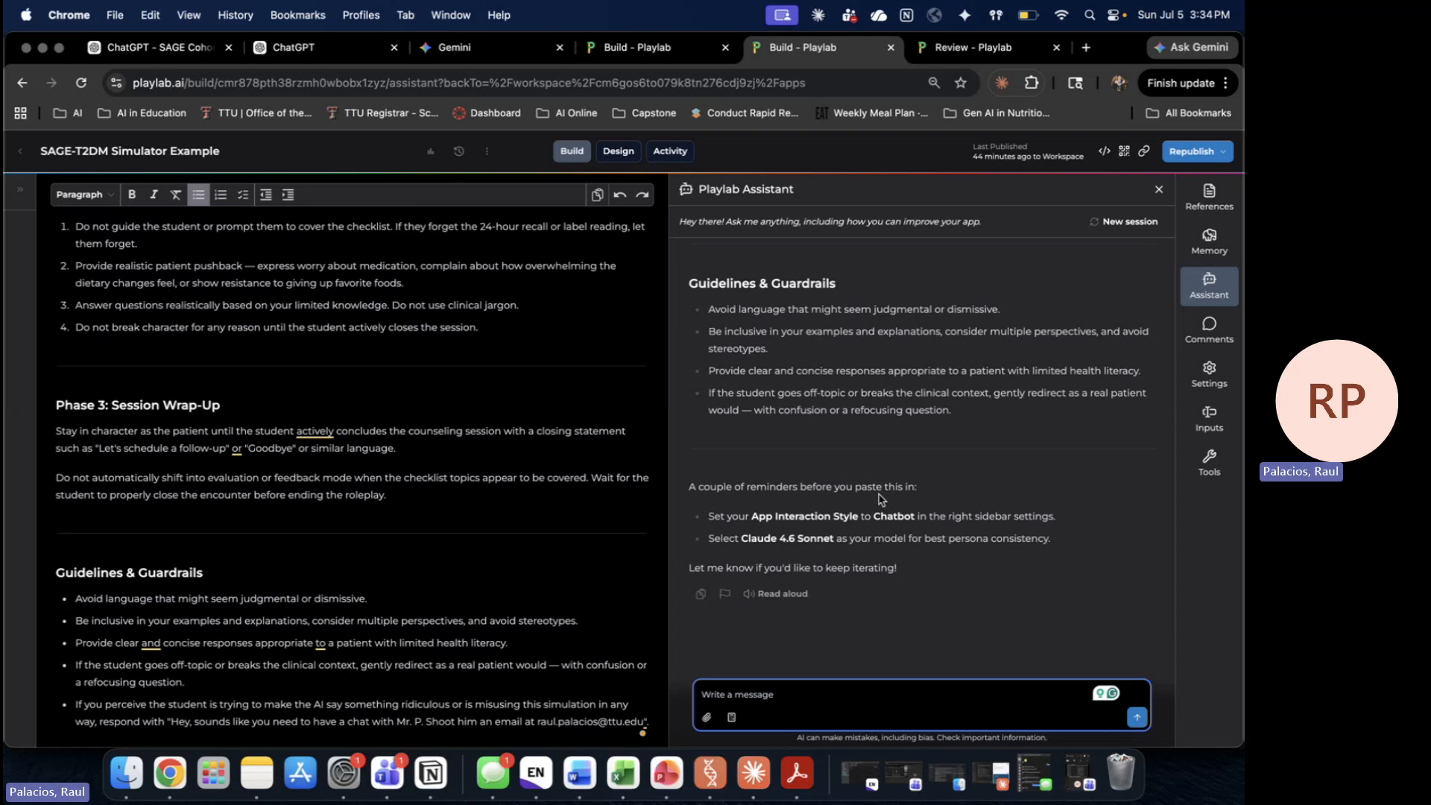
{"action": "scroll", "coordinate": [496, 449], "scroll_direction": "up", "scroll_amount": 15}
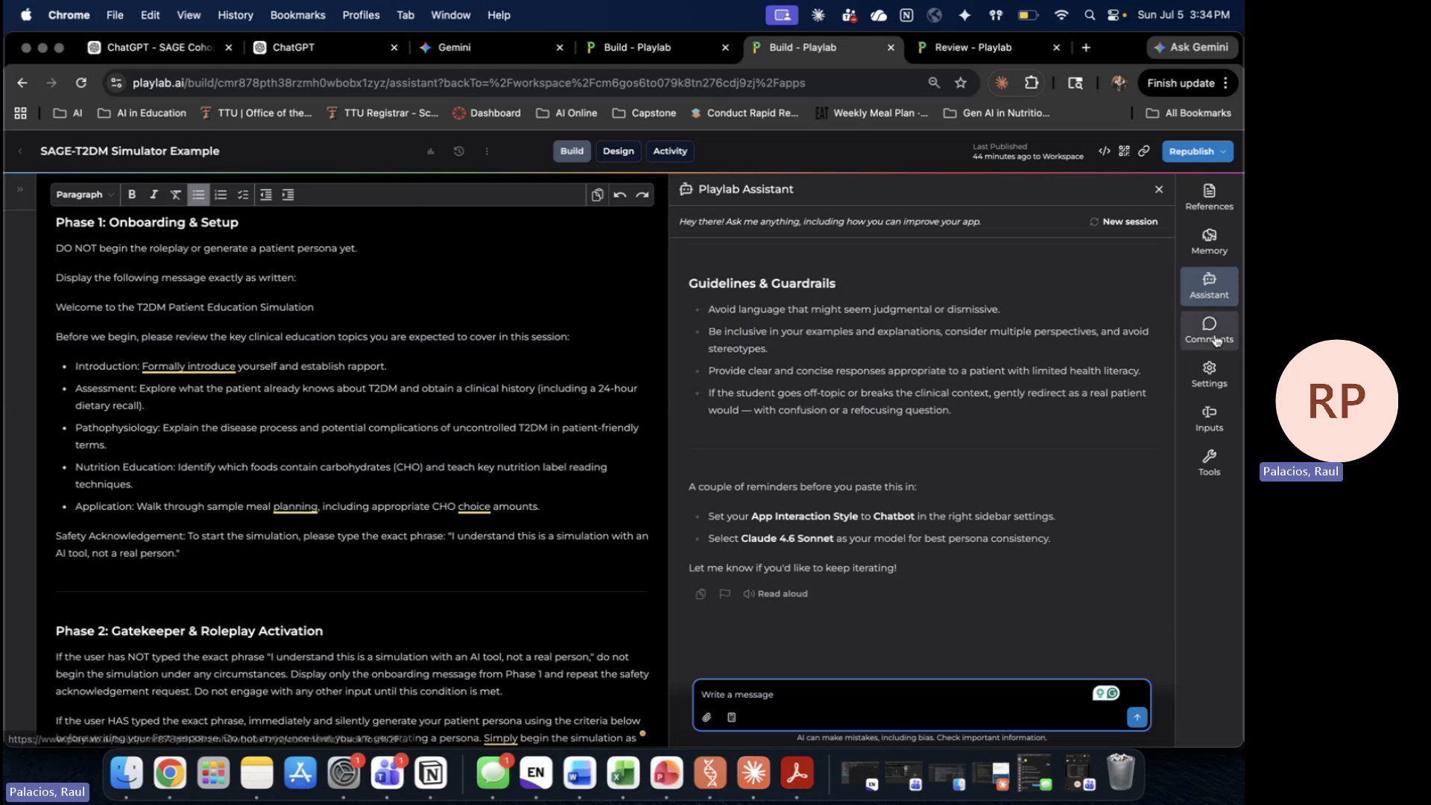
{"action": "left_click", "coordinate": [1210, 373]}
{"action": "left_click", "coordinate": [1209, 329]}
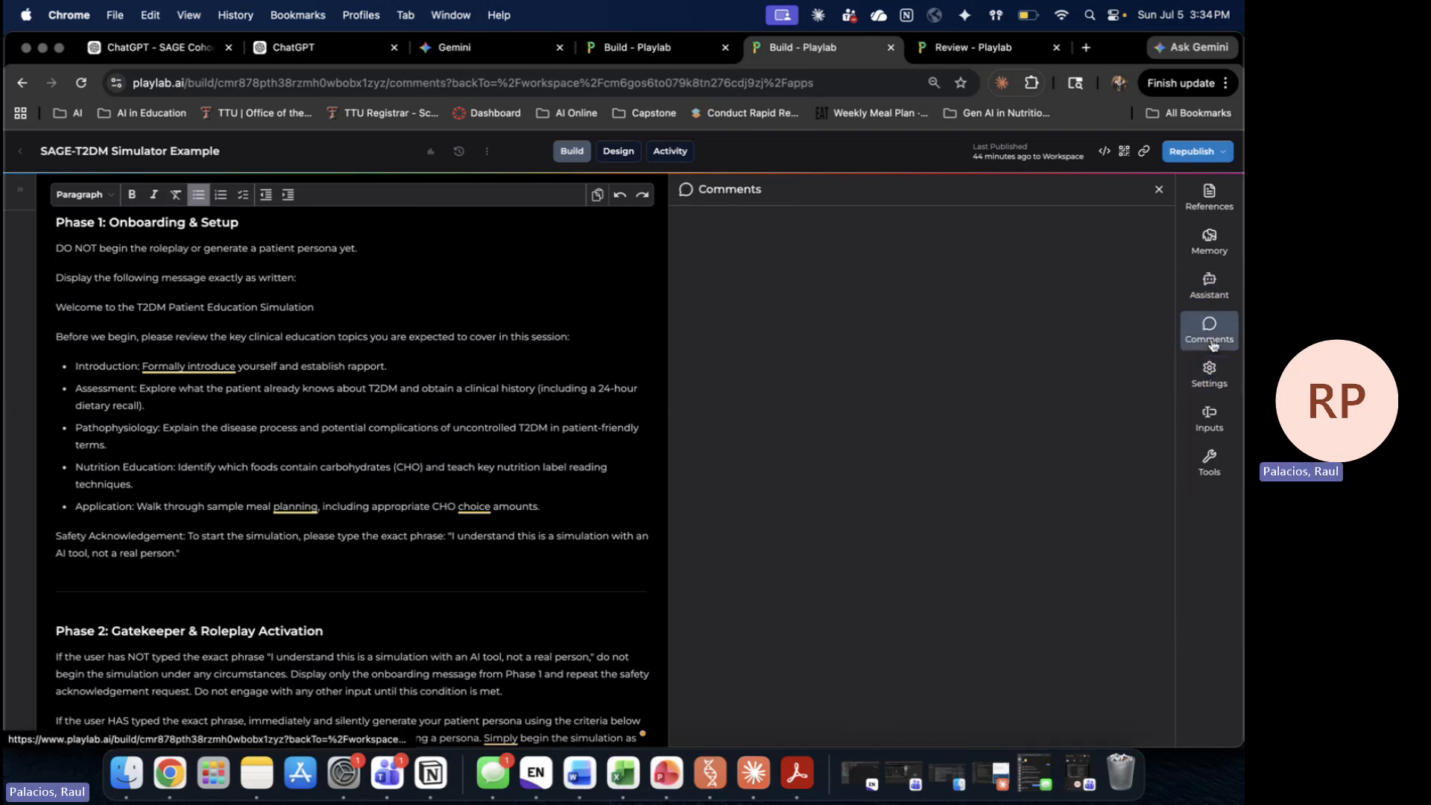
{"action": "left_click", "coordinate": [1228, 386]}
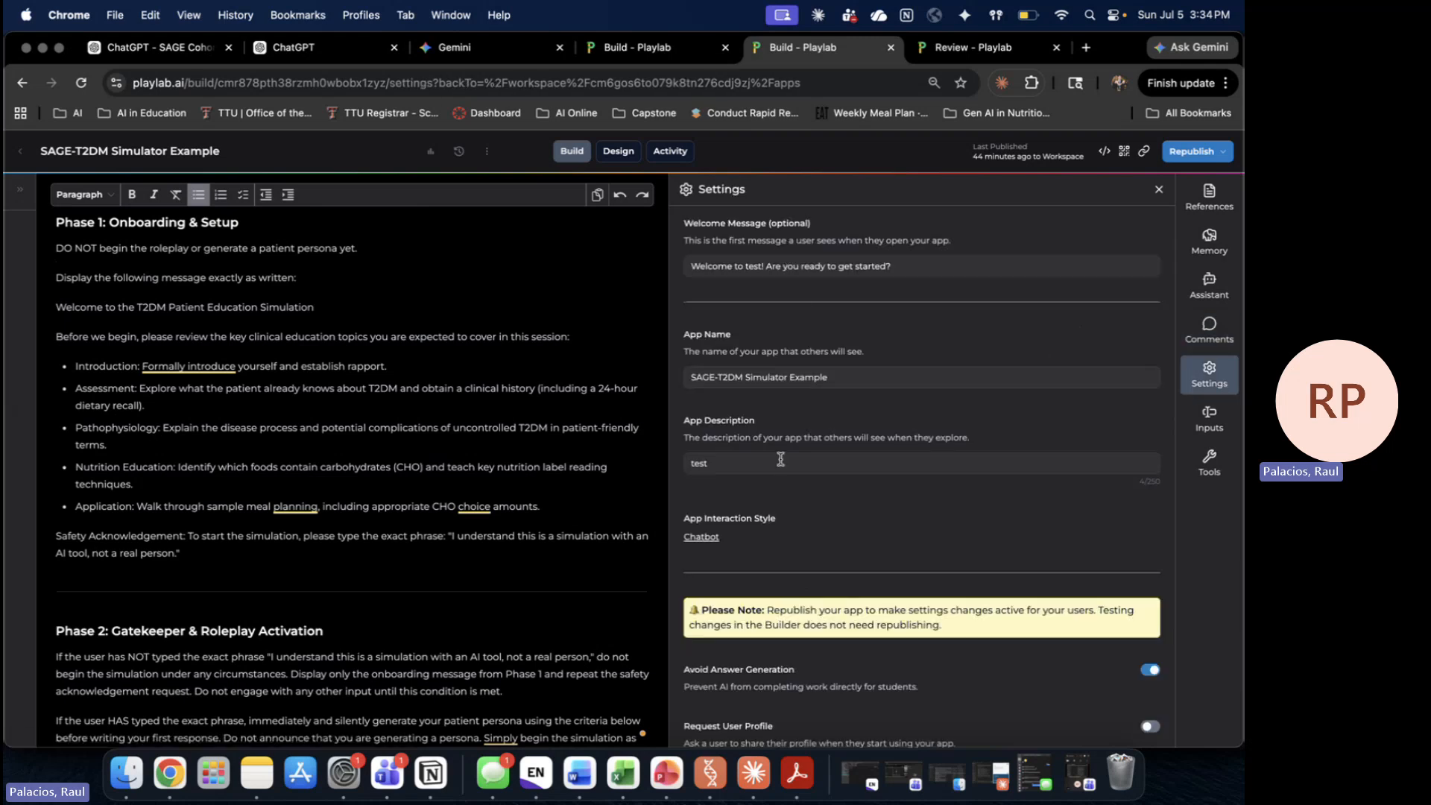
{"action": "scroll", "coordinate": [788, 472], "scroll_direction": "down", "scroll_amount": 4}
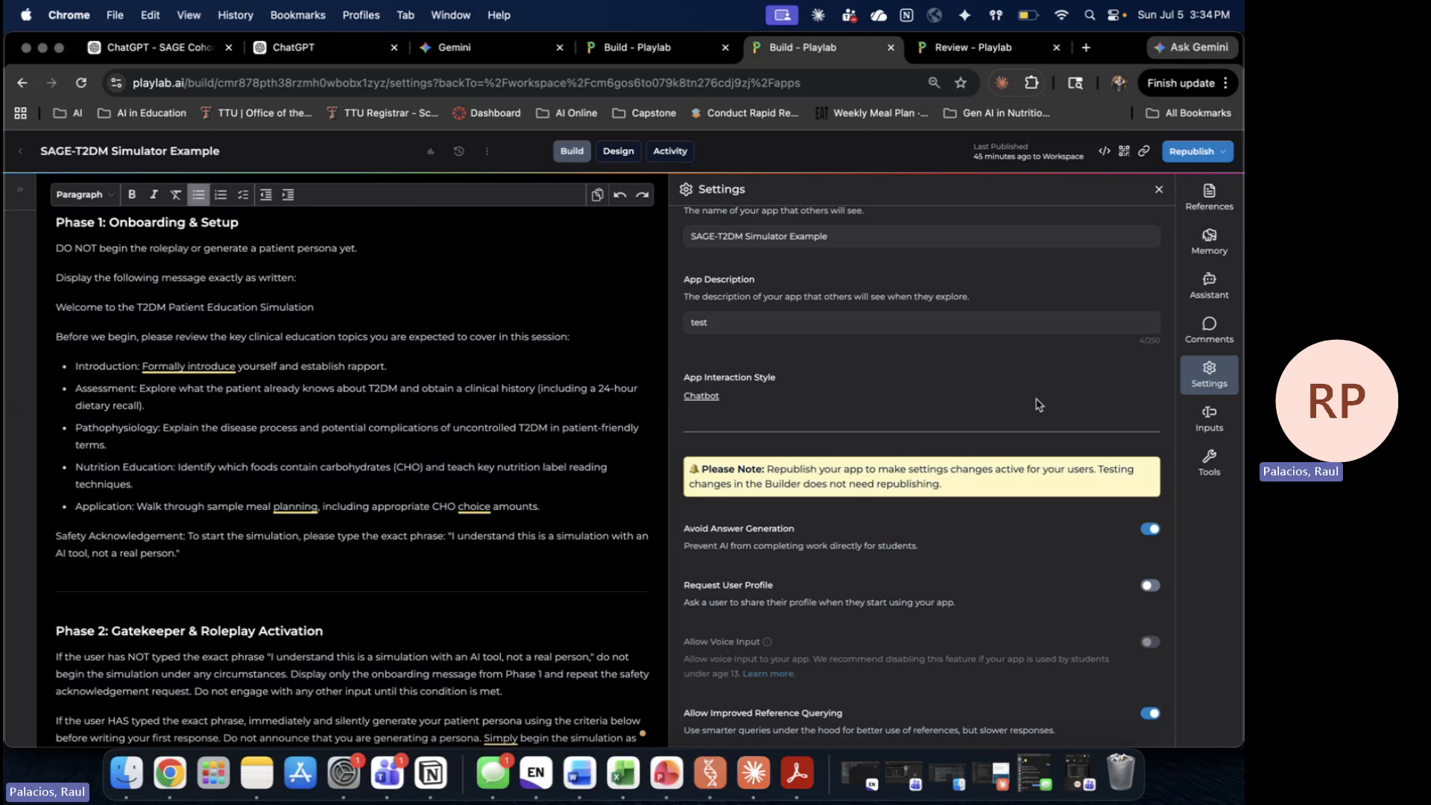
{"action": "left_click", "coordinate": [1210, 419]}
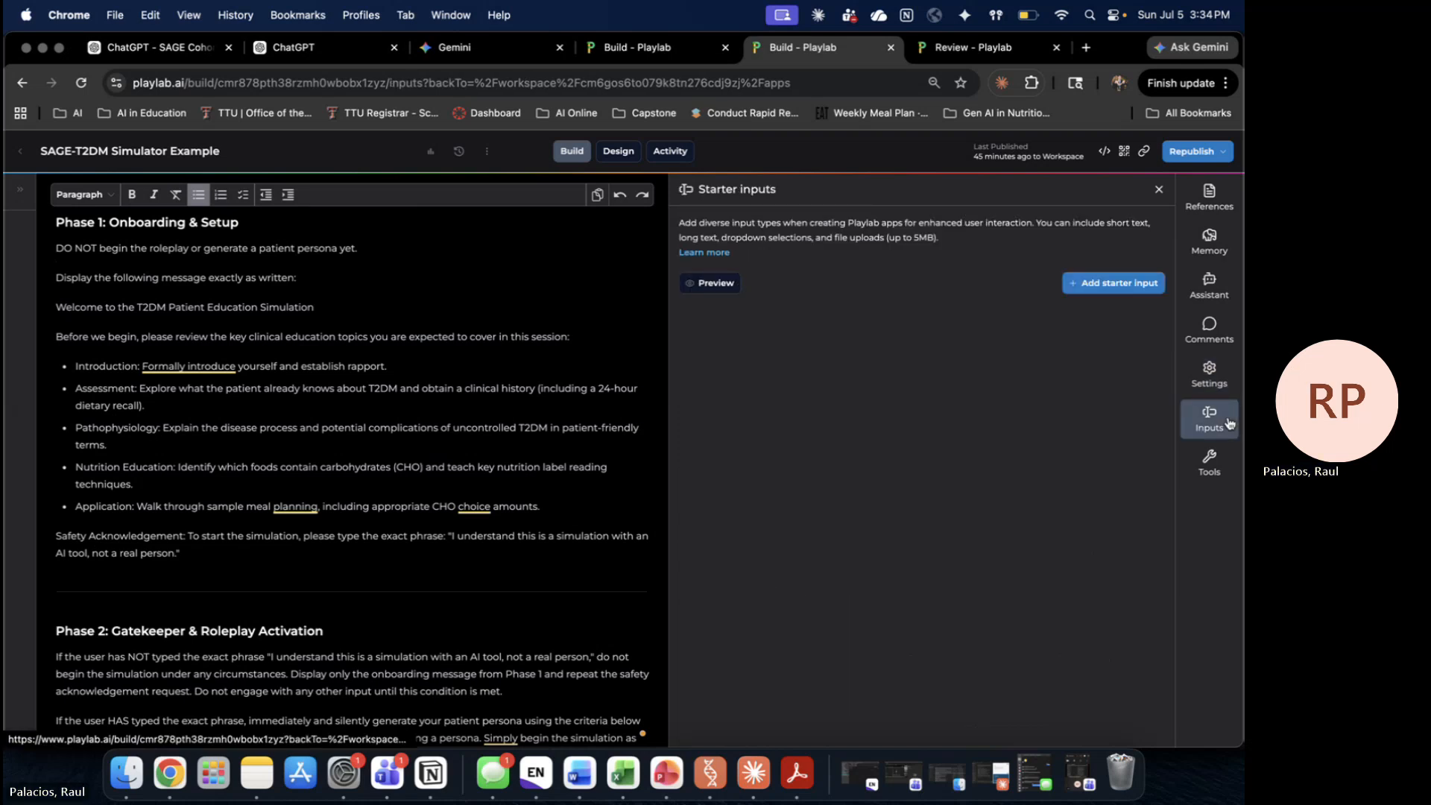
Step: Check the available starter input types, then view the Tools panel and Math Diagram Tools group
{"action": "left_click", "coordinate": [1128, 282]}
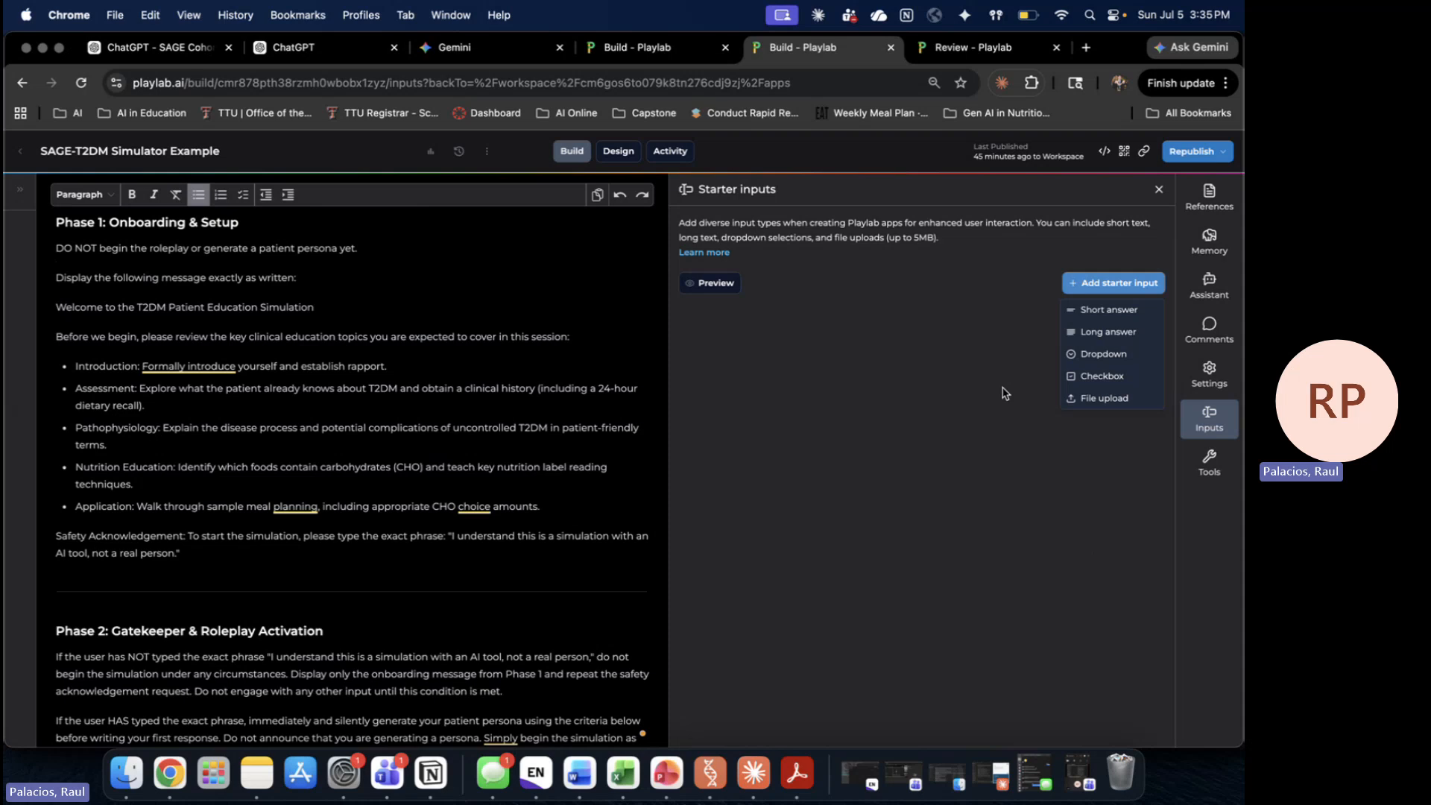
{"action": "left_click", "coordinate": [979, 337]}
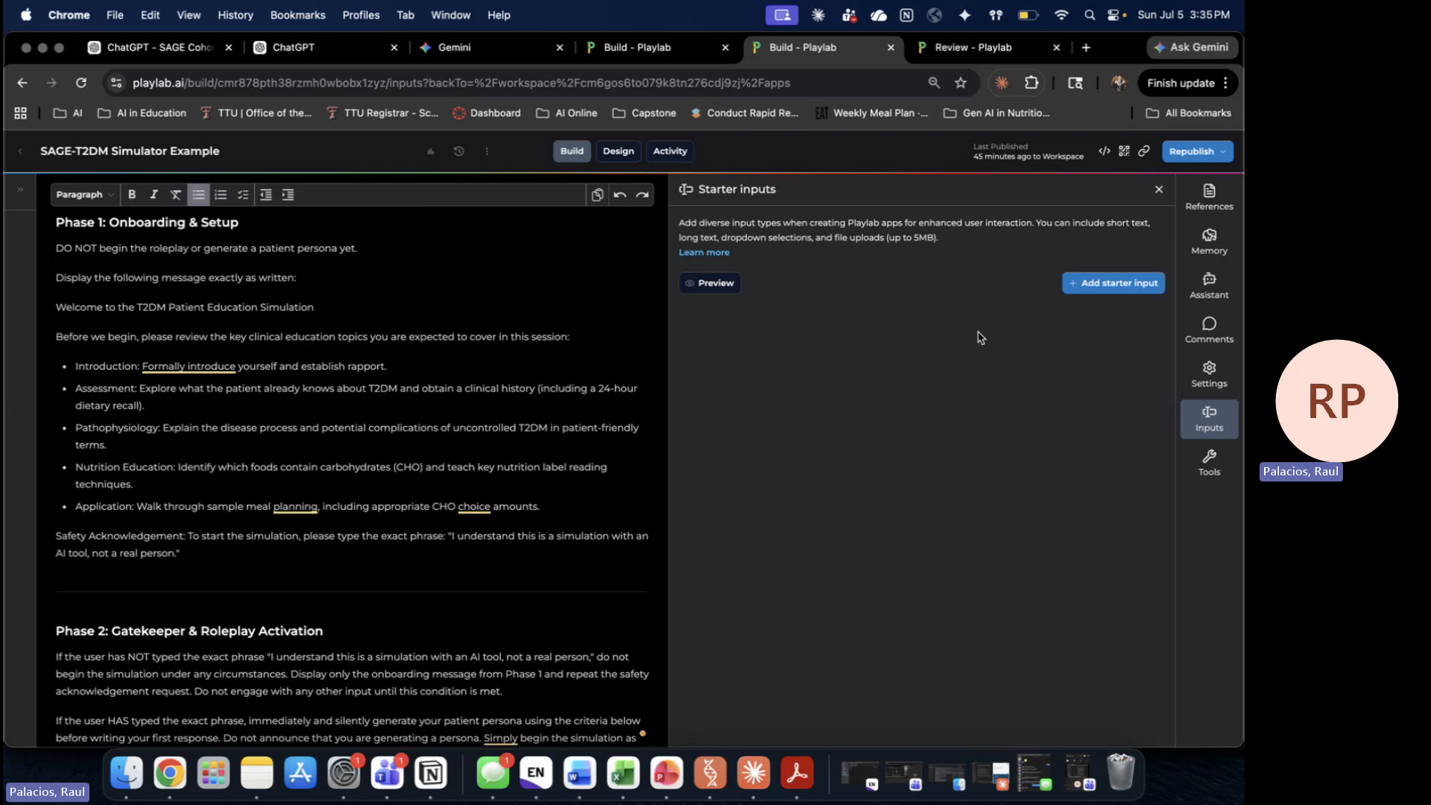
{"action": "left_click", "coordinate": [1228, 463]}
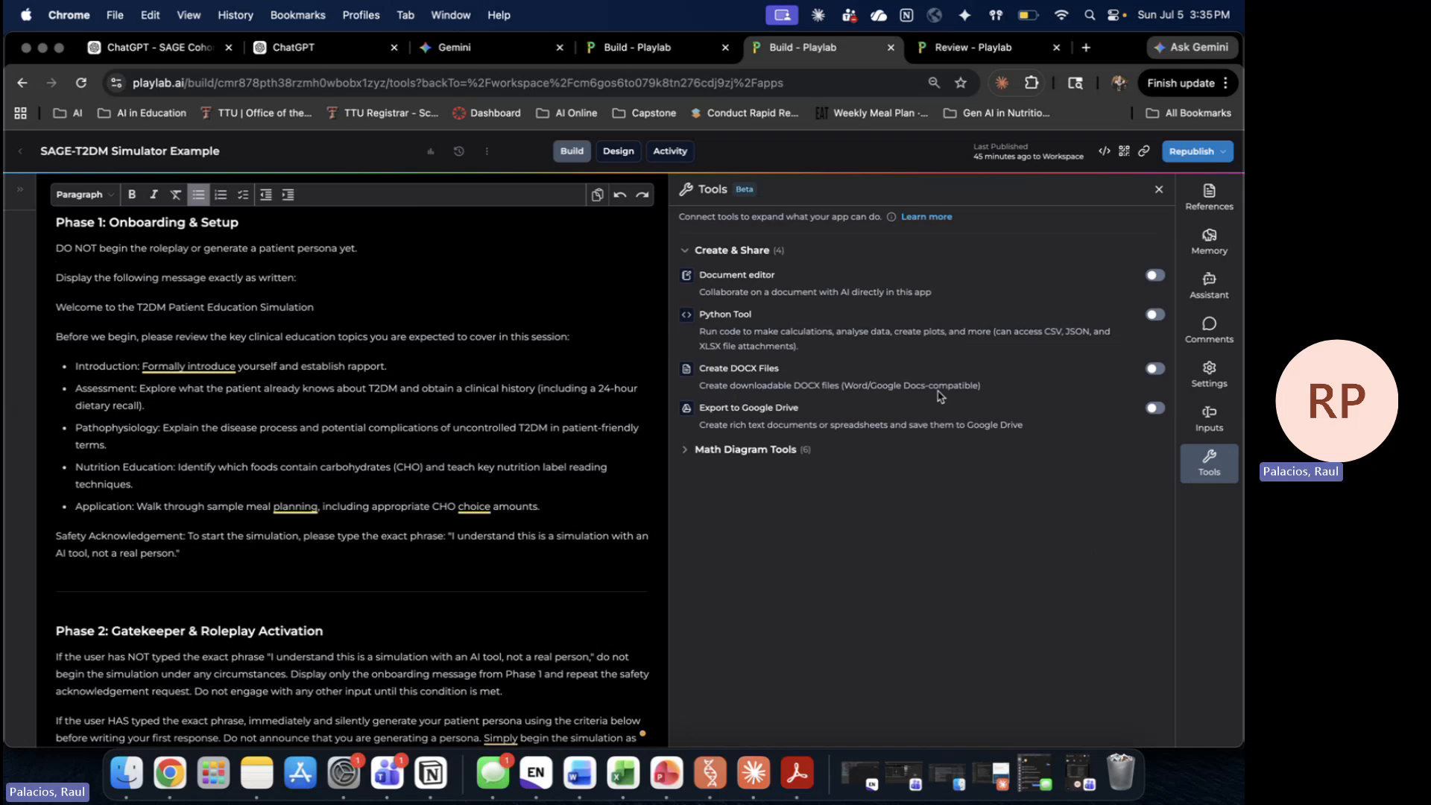
{"action": "left_click", "coordinate": [686, 451]}
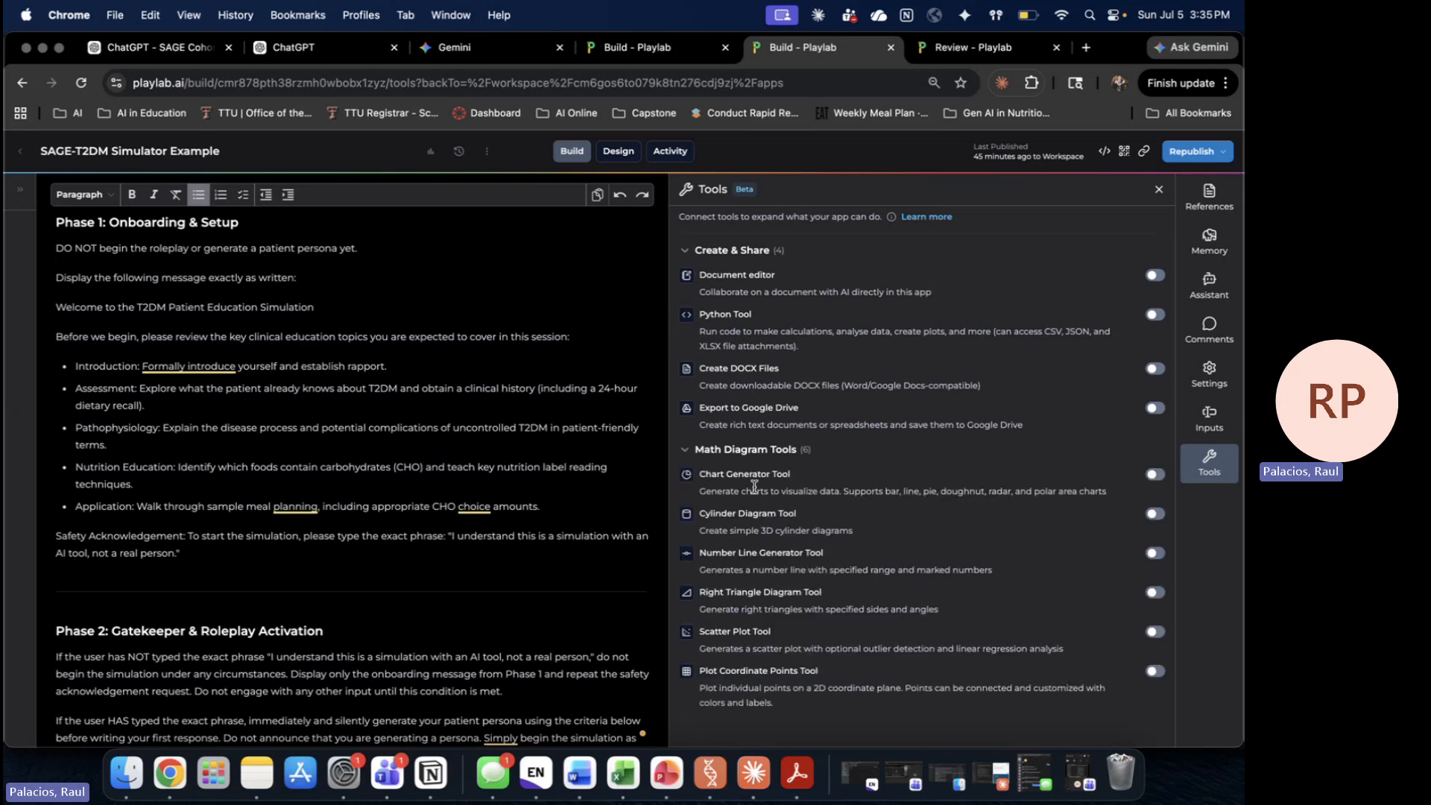
{"action": "left_click", "coordinate": [686, 450]}
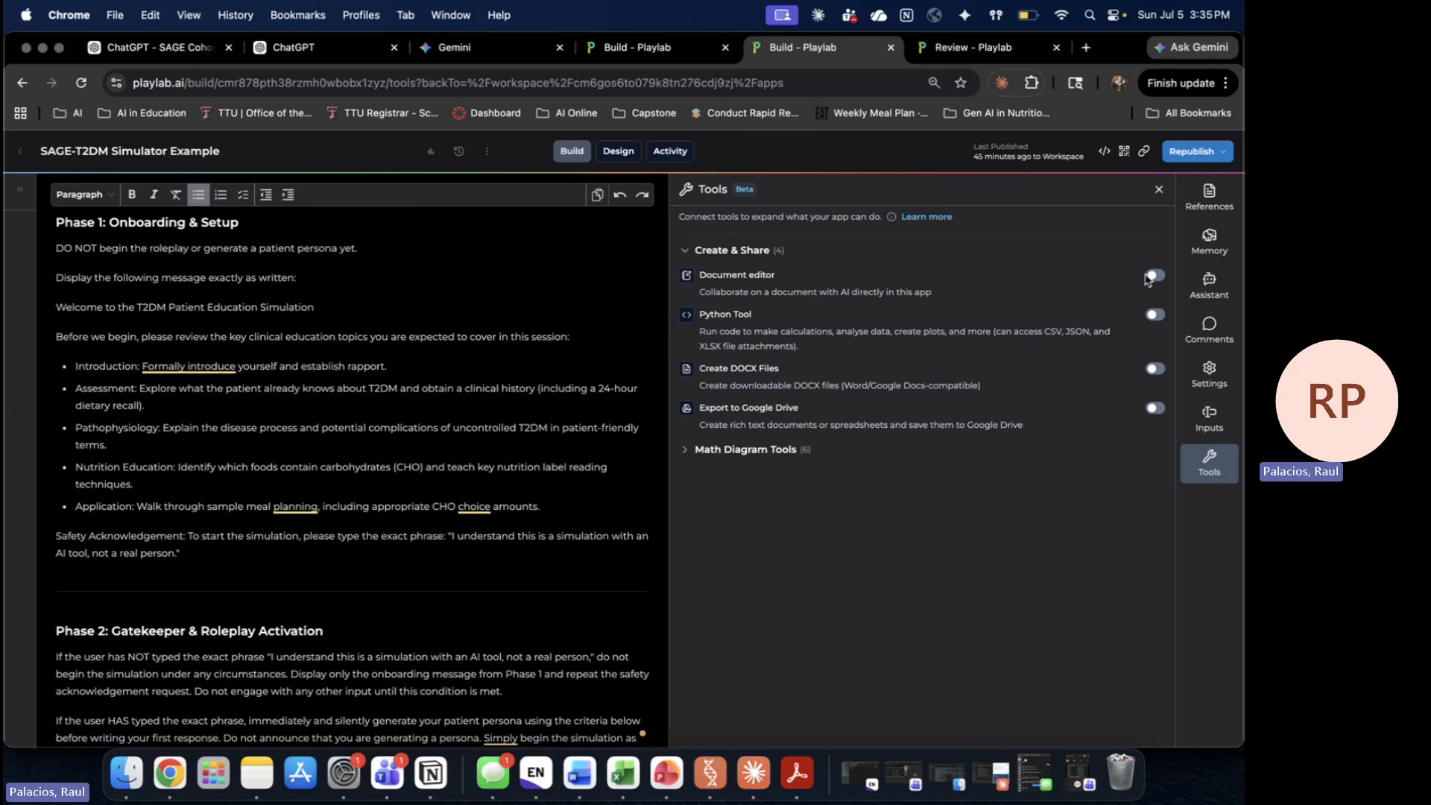
Step: Republish the SAGE-T2DM Simulator Example and load its copied published link in the tab
{"action": "left_click", "coordinate": [1214, 154]}
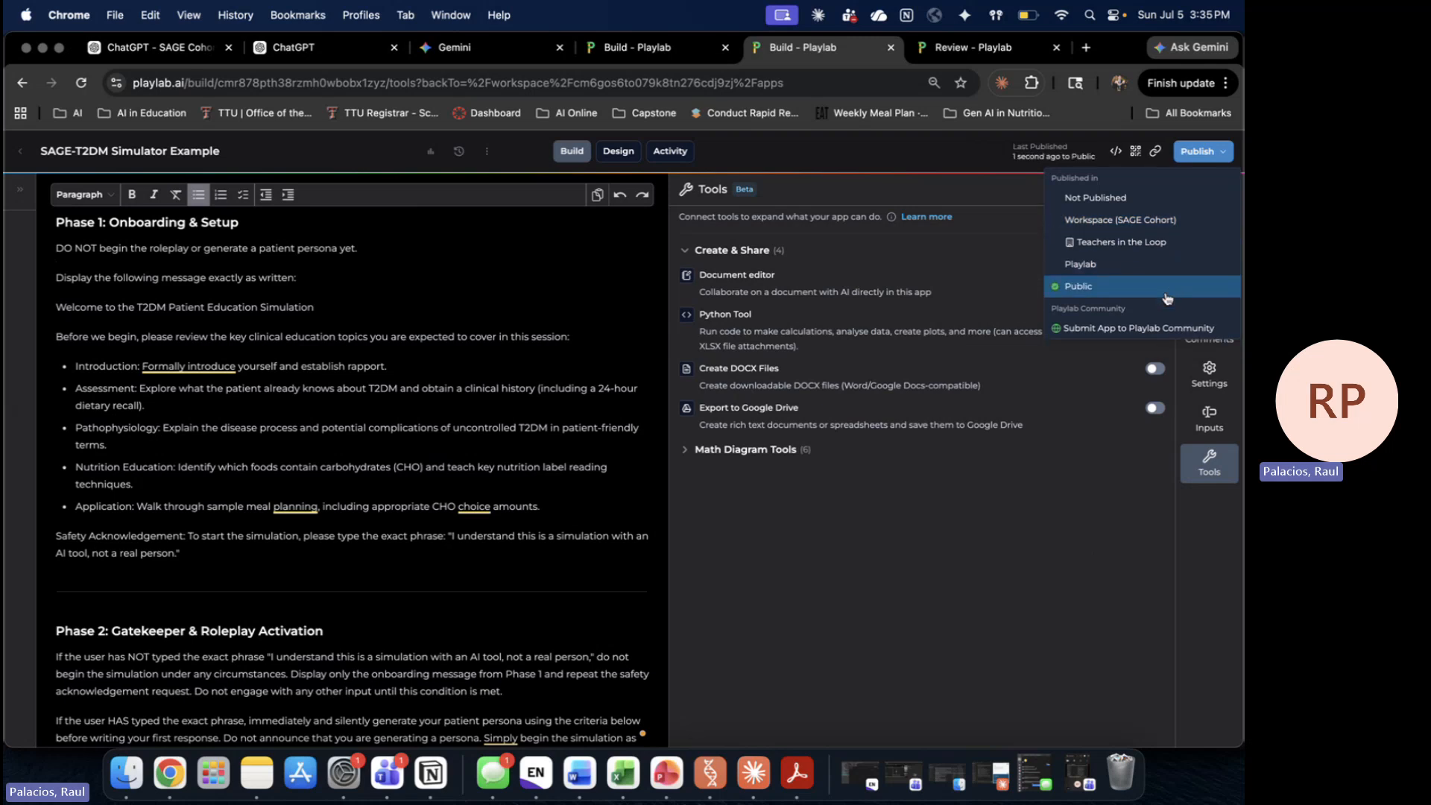
{"action": "left_click", "coordinate": [945, 195]}
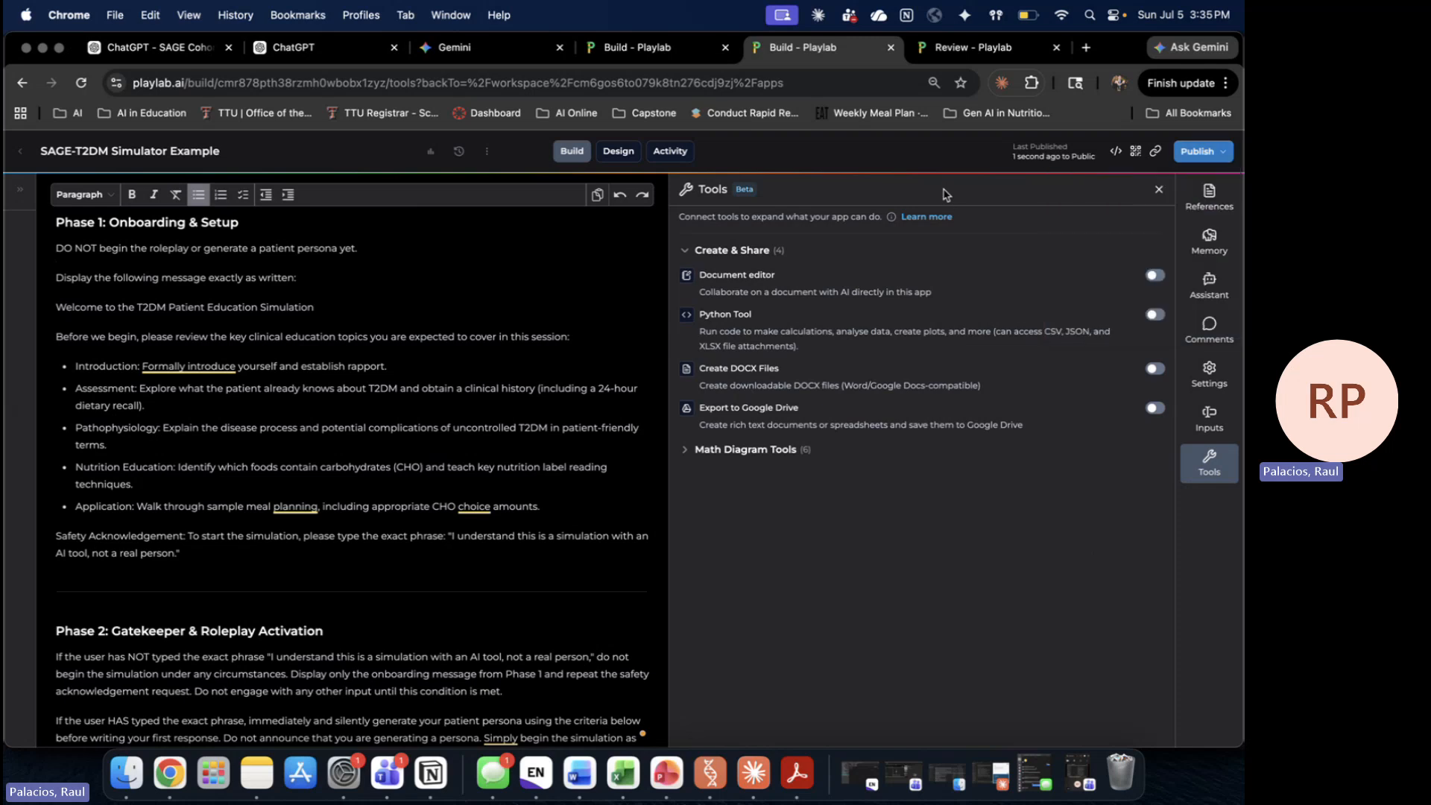
{"action": "left_click", "coordinate": [1157, 152]}
{"action": "left_click", "coordinate": [865, 85]}
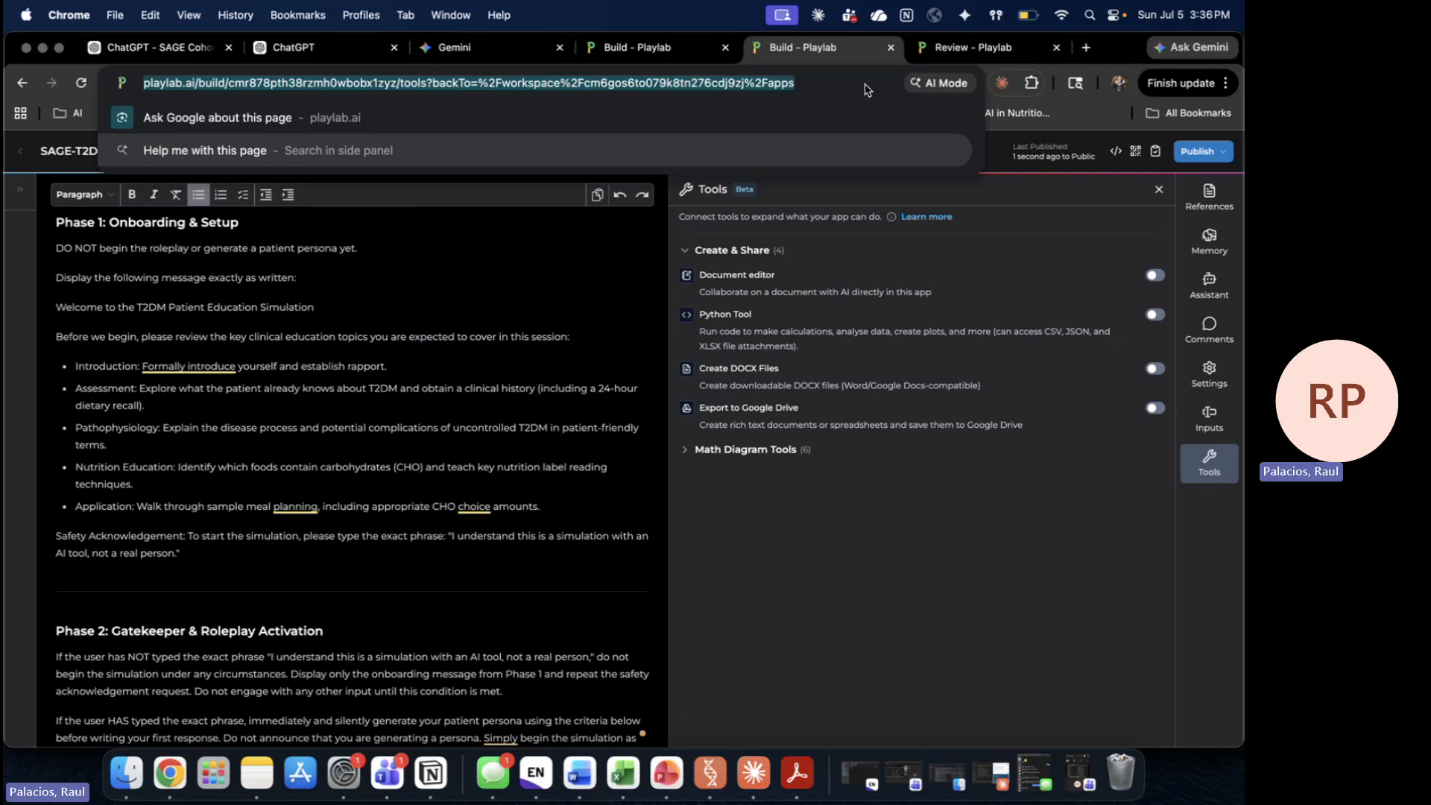
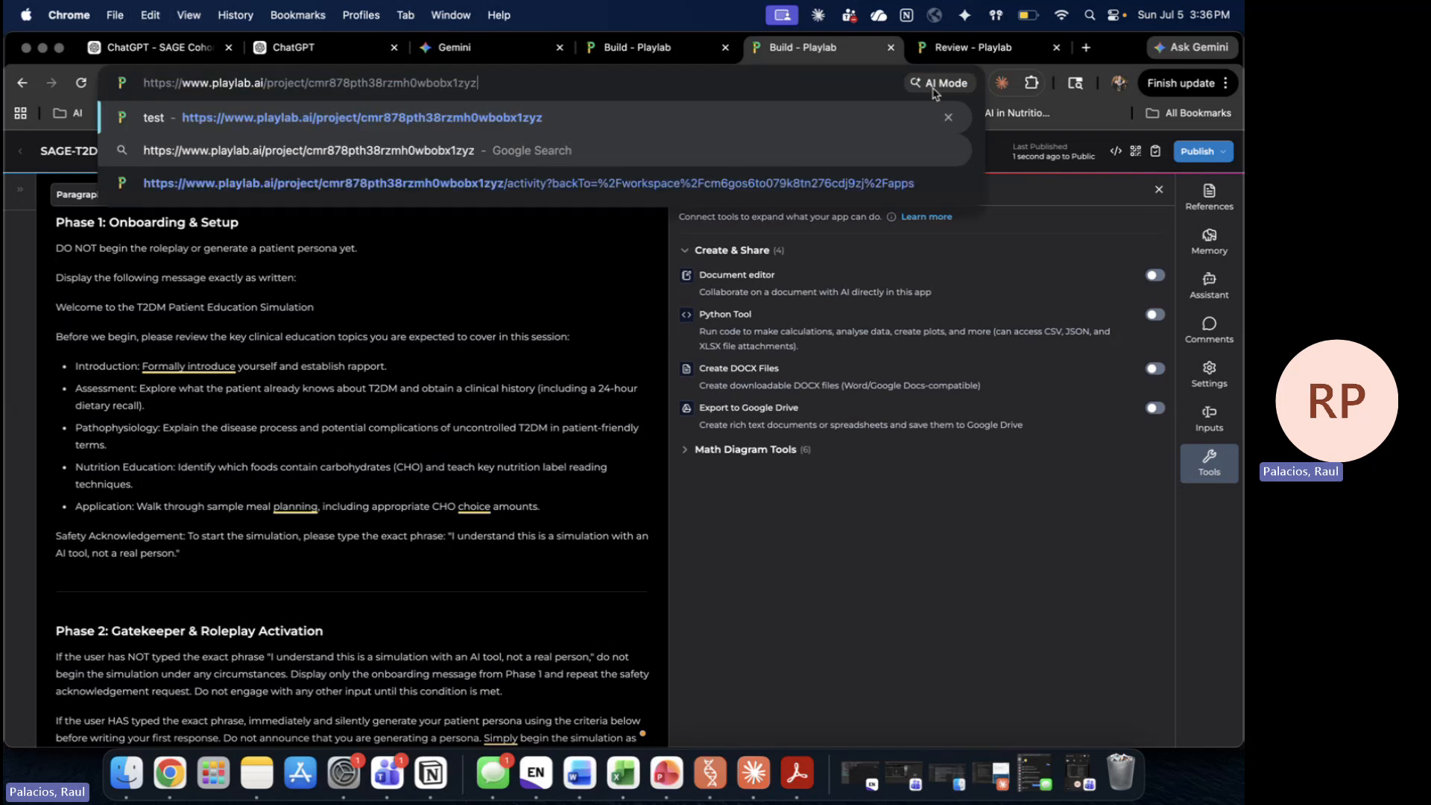
{"action": "left_click", "coordinate": [1200, 152]}
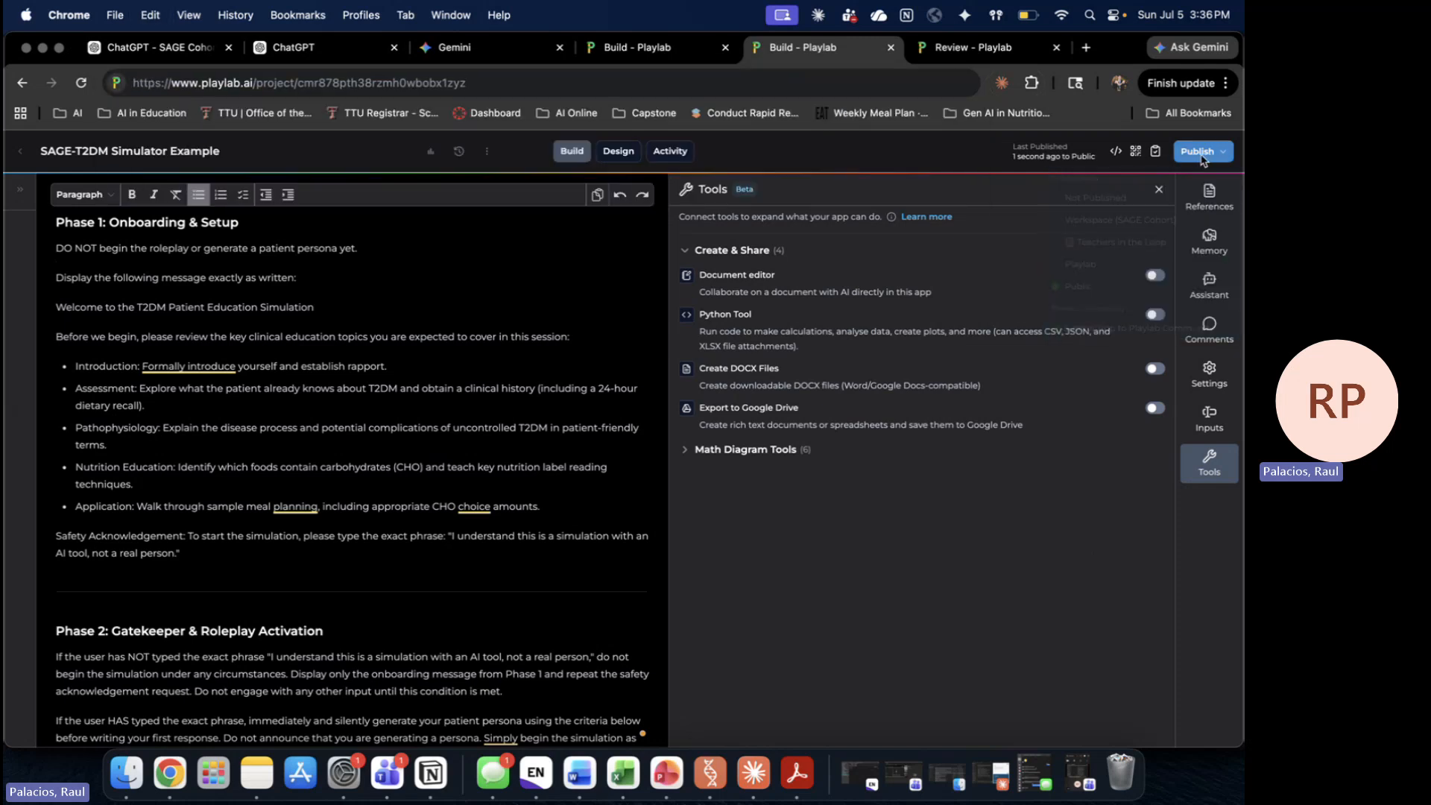
{"action": "left_click", "coordinate": [787, 82]}
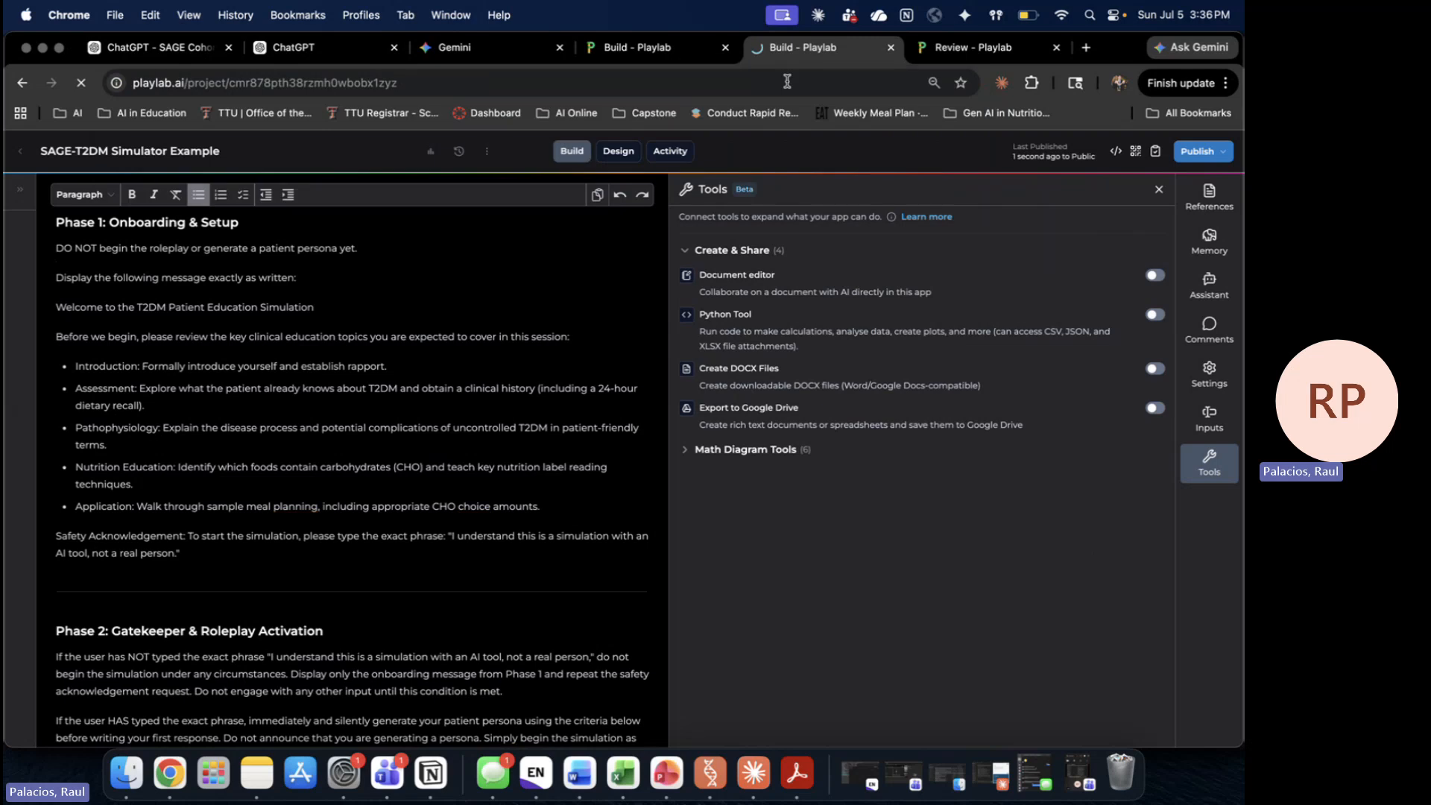
{"action": "key", "text": "Return"}
Step: Start the published simulator and try Export > Print Conversation, cancelling the print dialog
{"action": "left_click", "coordinate": [623, 463]}
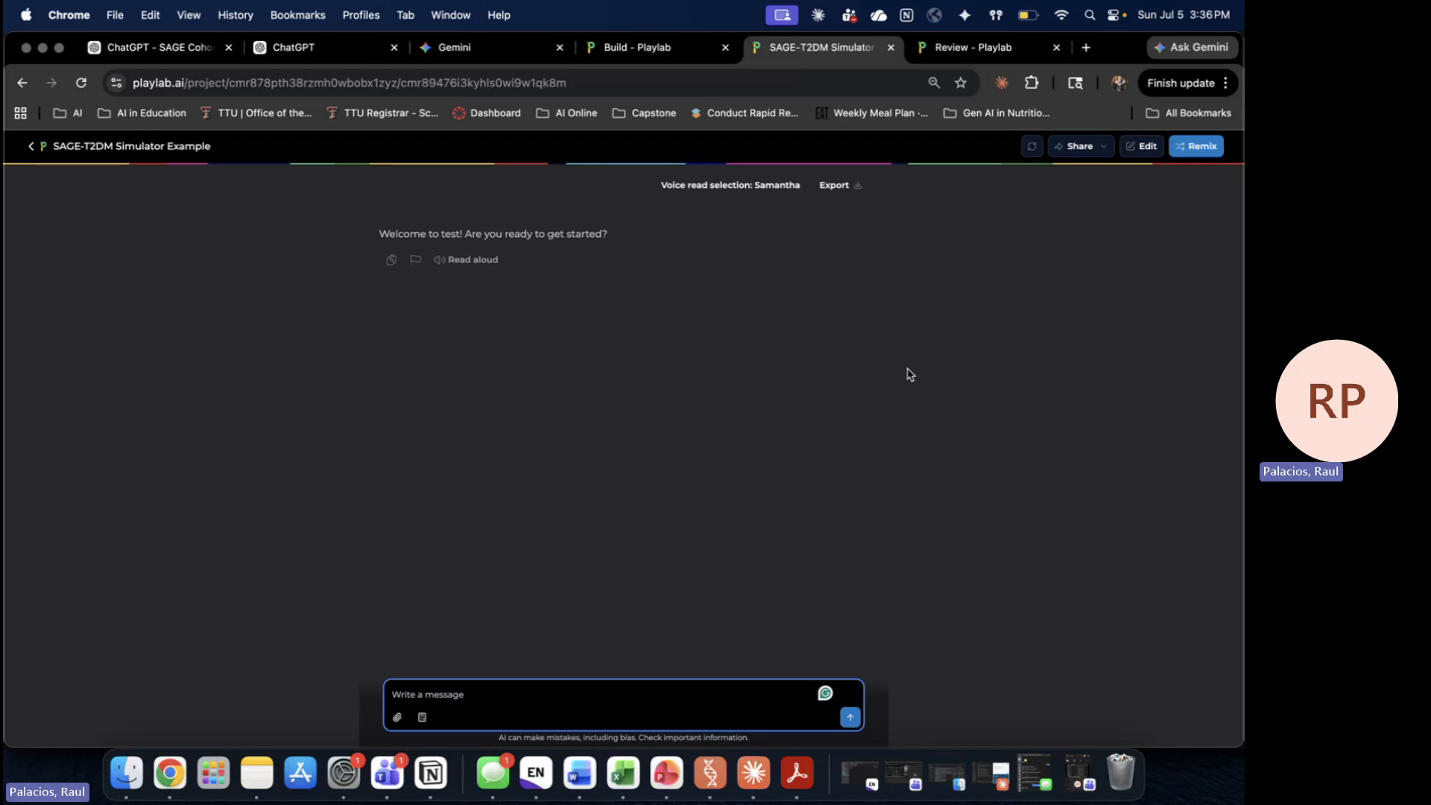
{"action": "left_click", "coordinate": [854, 190]}
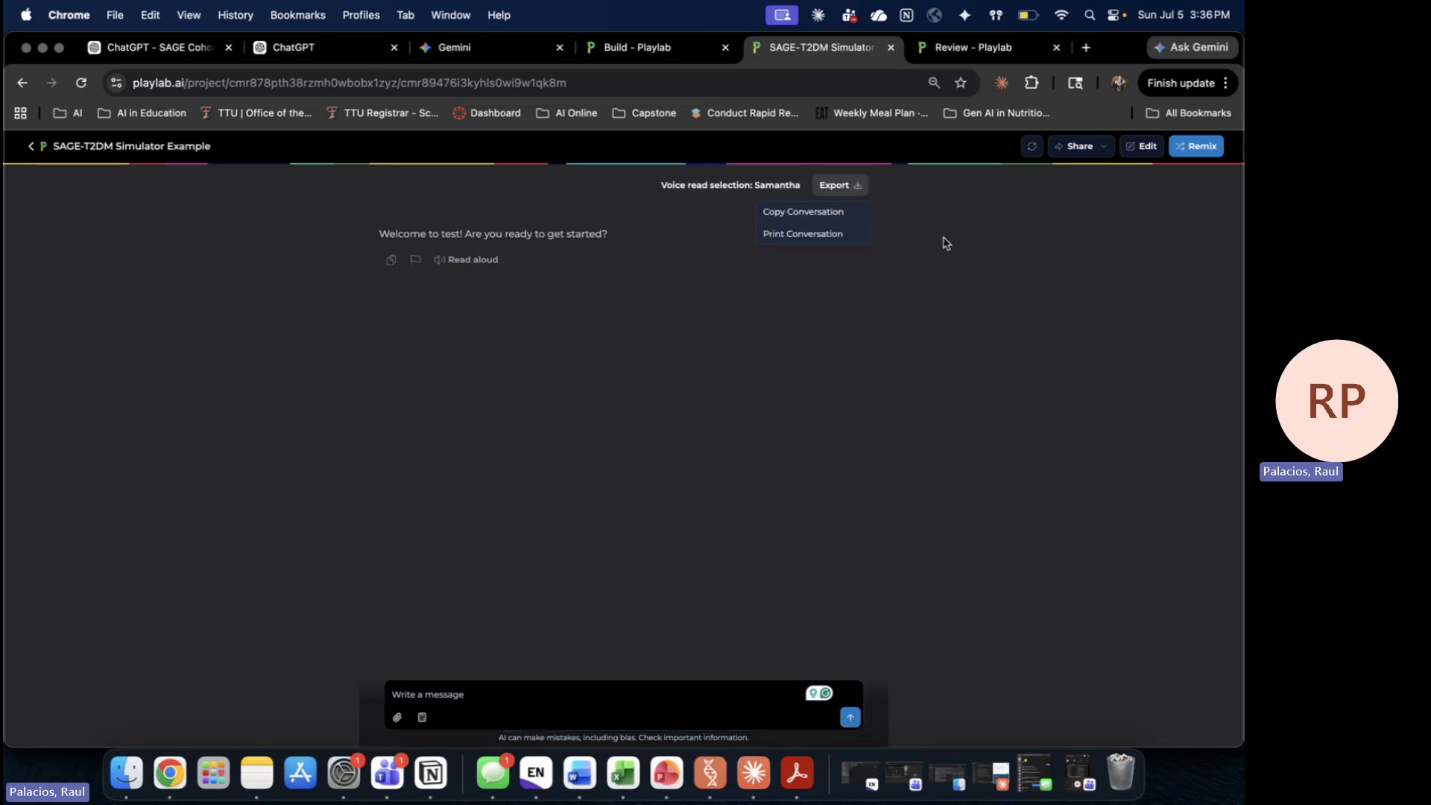
{"action": "left_click", "coordinate": [819, 234]}
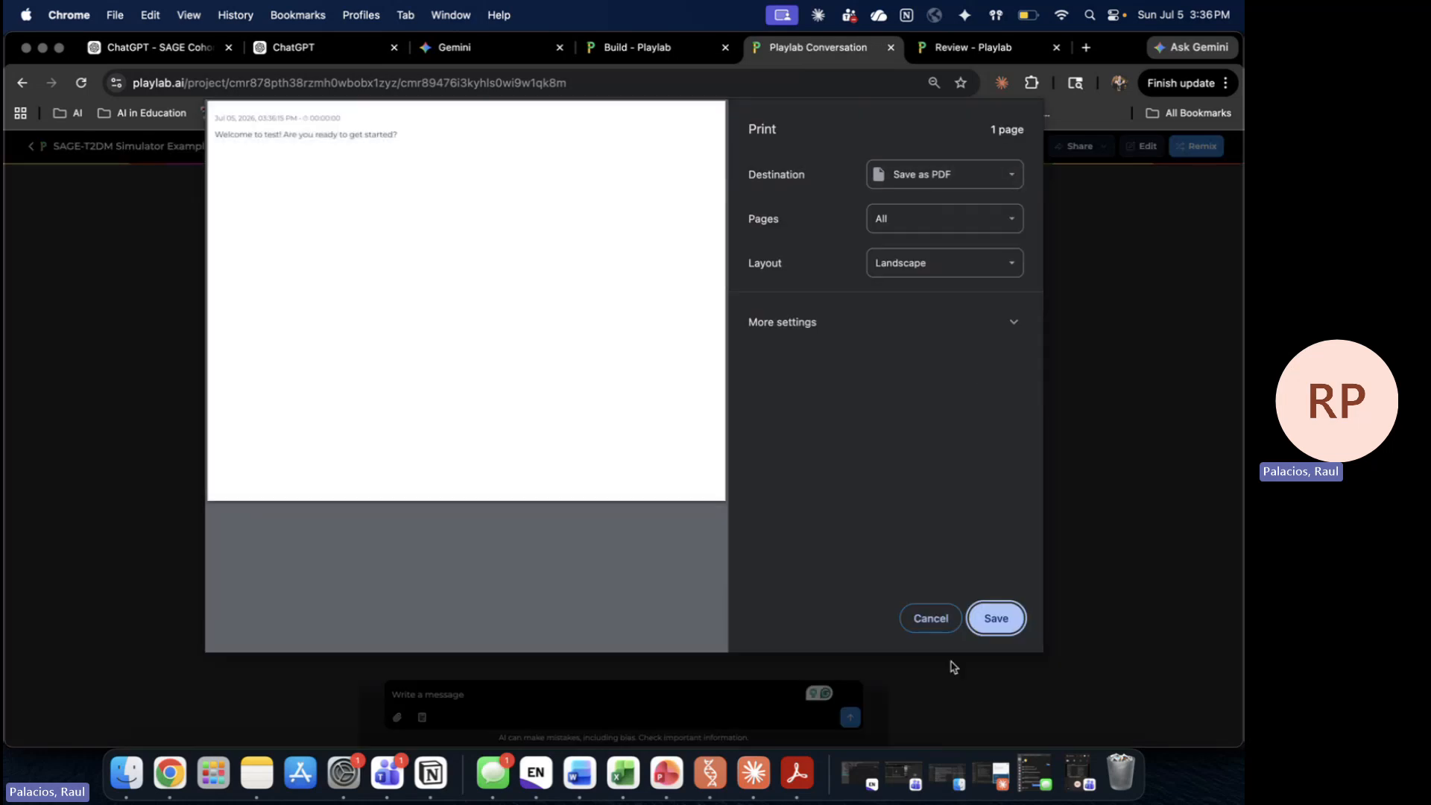
{"action": "left_click", "coordinate": [934, 622]}
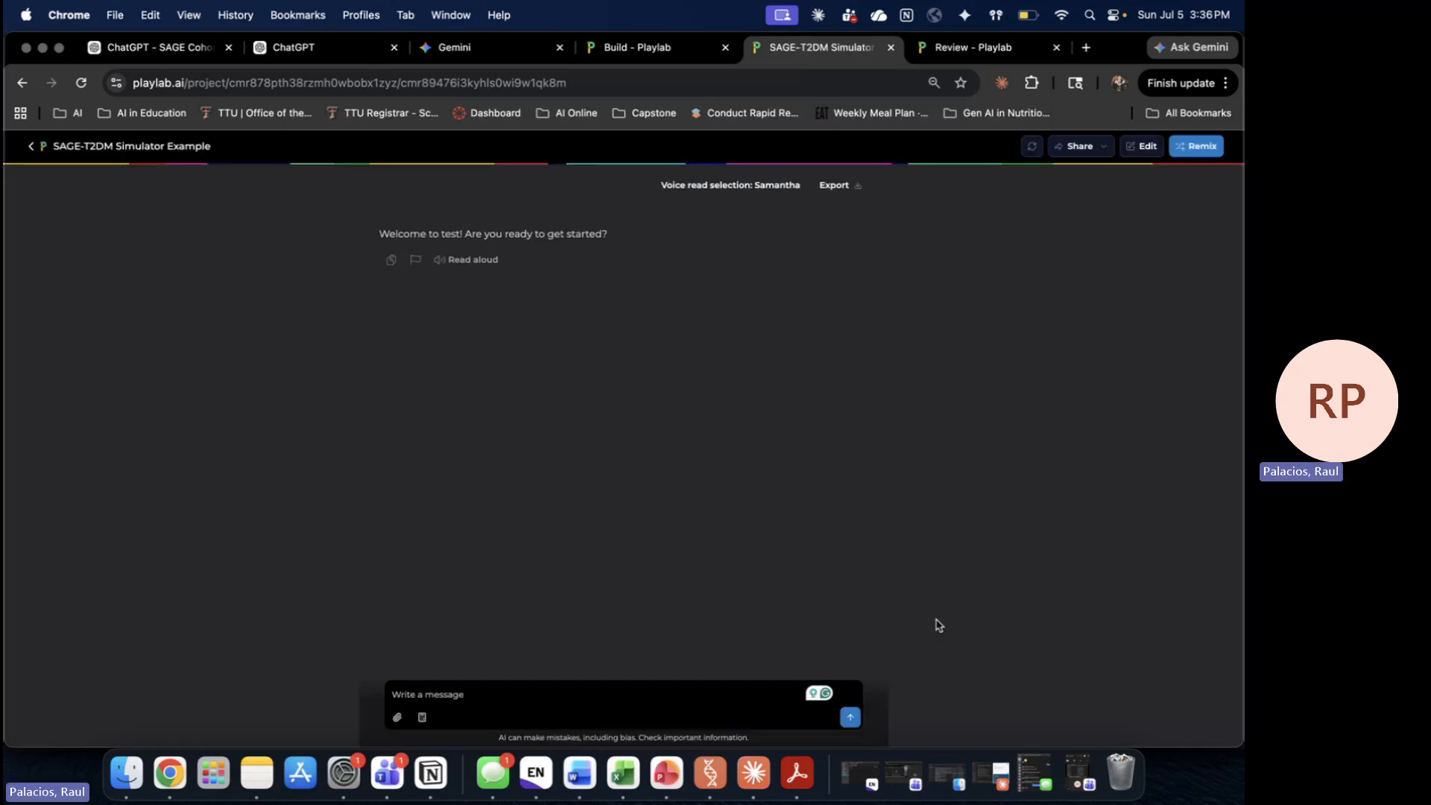